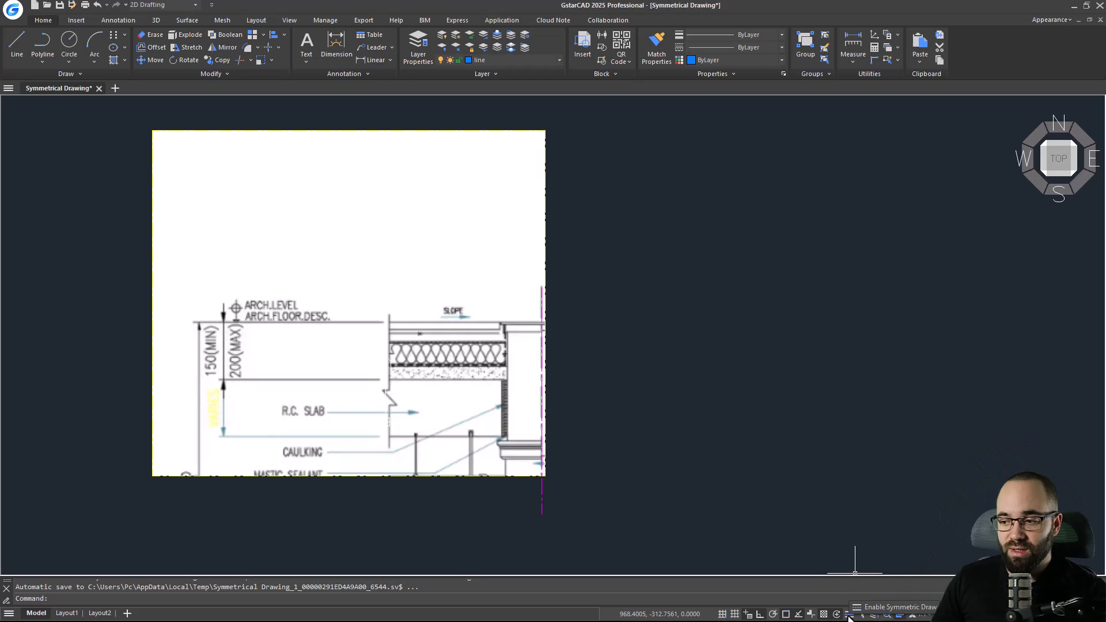
# Open the Symmetric Draw settings and pick the vertical magenta line at the detail's edge as a custom symmetry axis.
pyautogui.rightClick(849, 616)
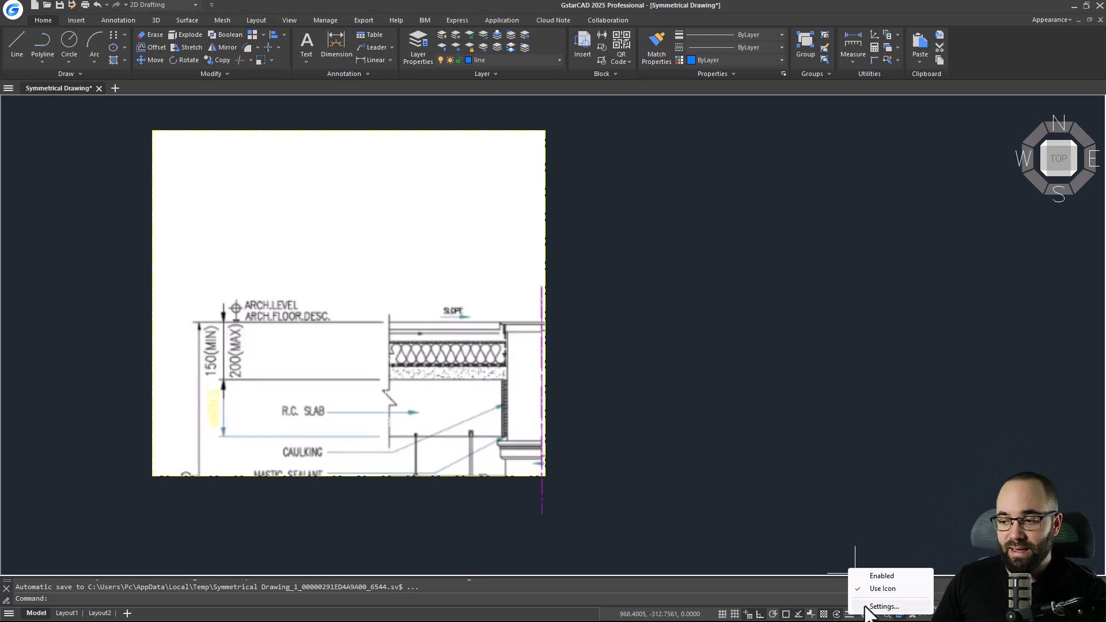
pyautogui.click(867, 607)
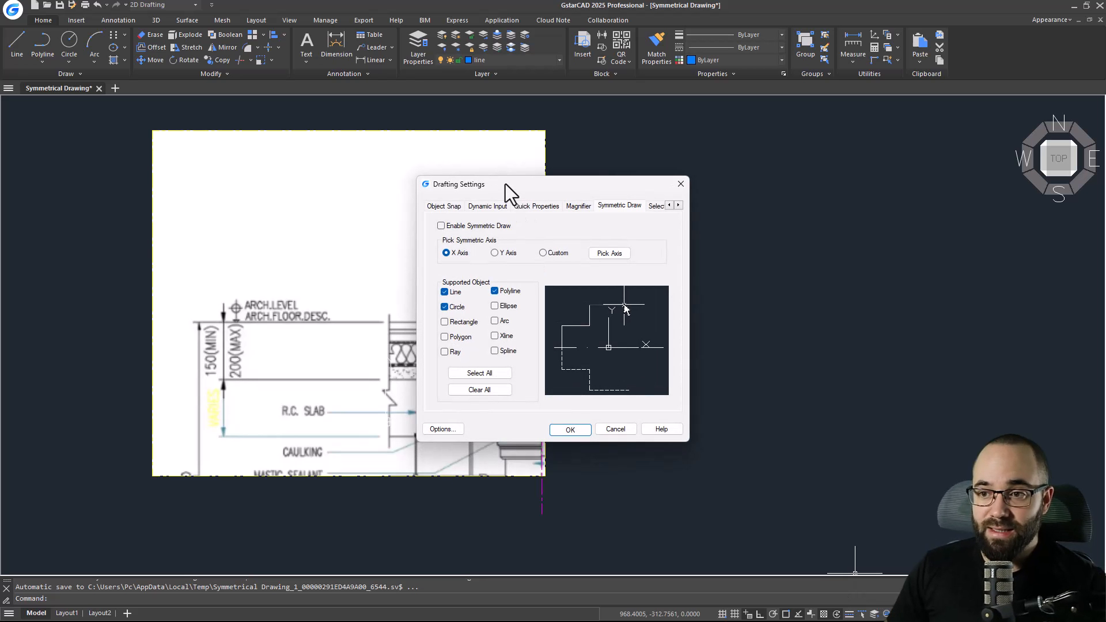
pyautogui.moveTo(506, 184); pyautogui.dragTo(652, 175)
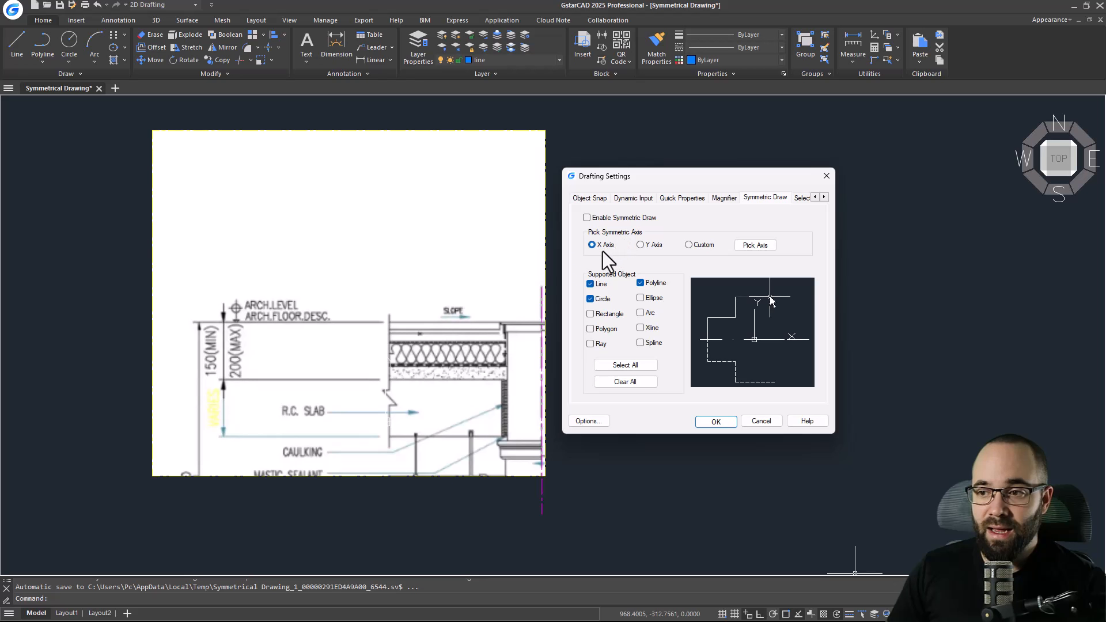
pyautogui.click(755, 246)
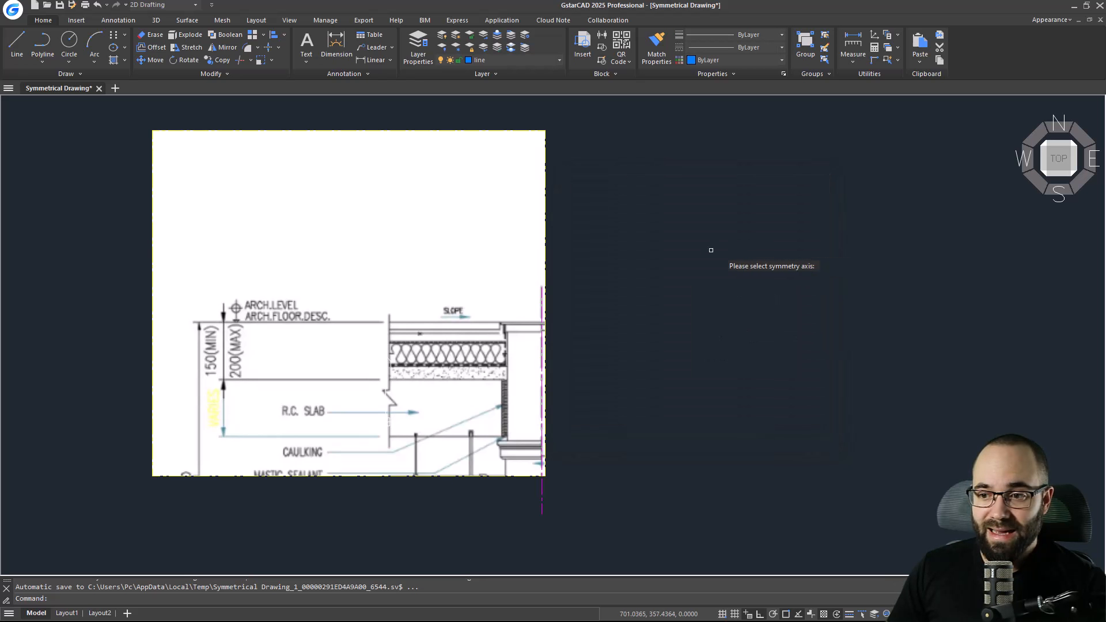
pyautogui.click(543, 350)
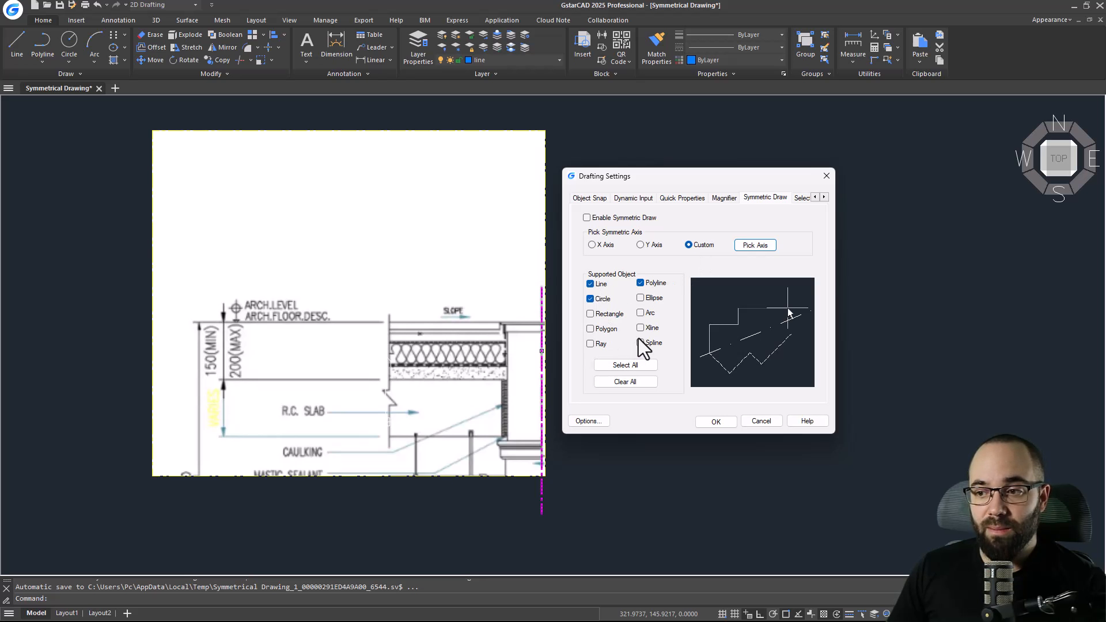
# Select all supported object types for symmetric drawing, confirm the settings, and turn Symmetric Draw on.
pyautogui.click(612, 316)
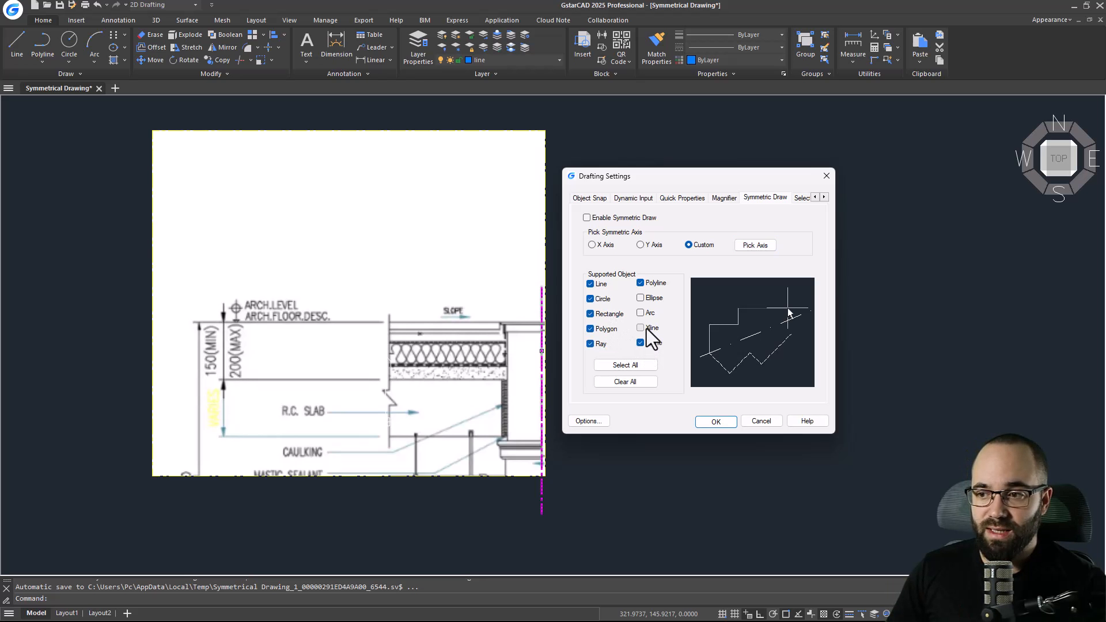
pyautogui.click(716, 421)
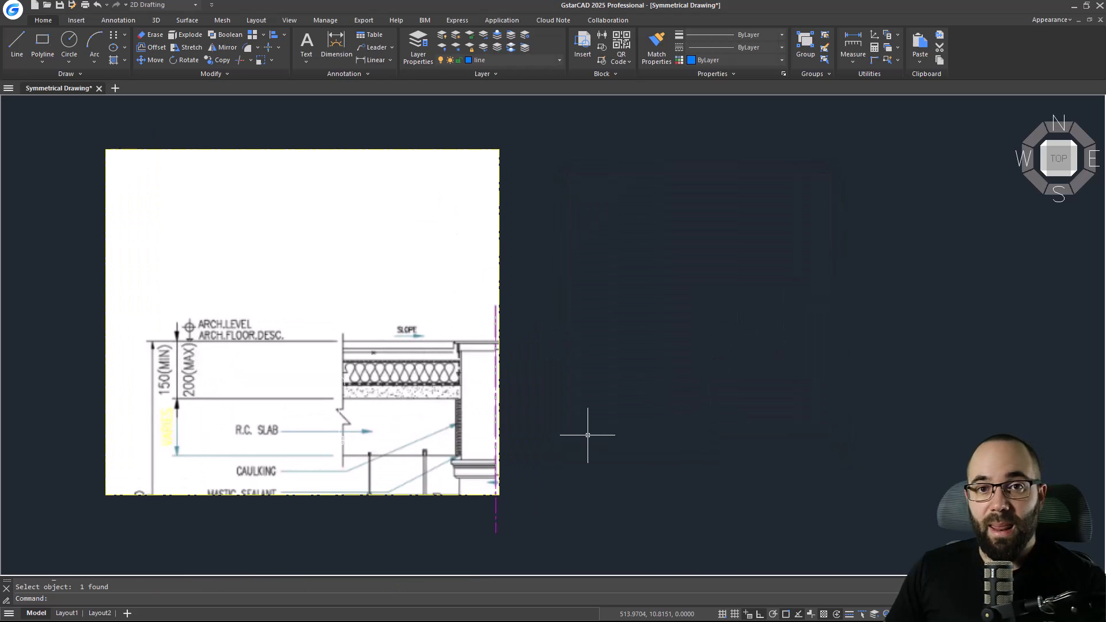
pyautogui.click(849, 614)
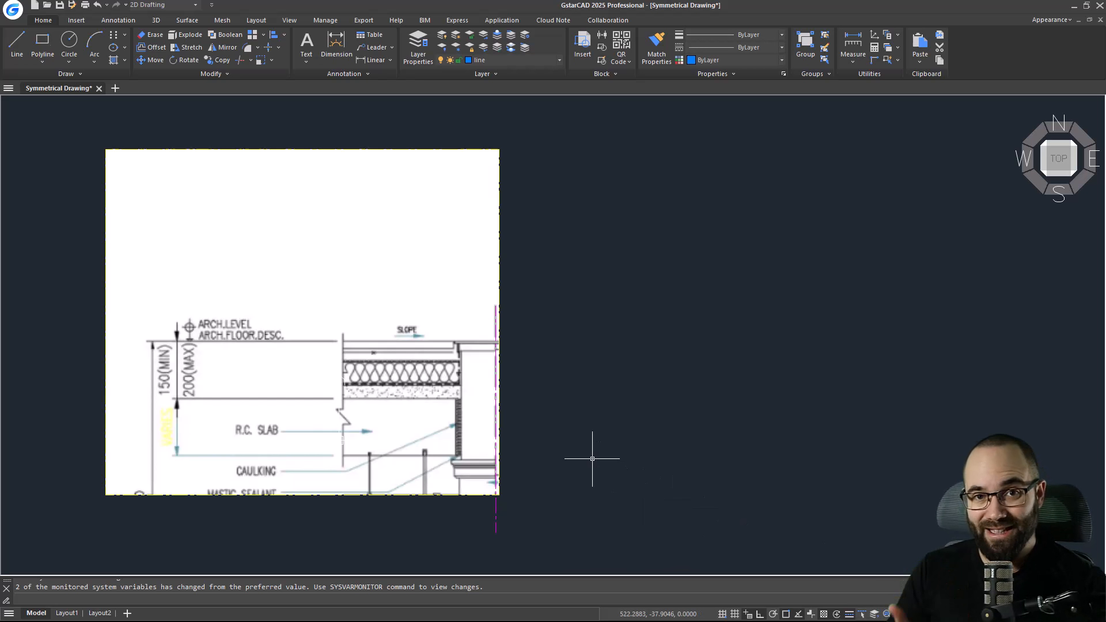
# Draw a rectangle about 227 × 15 units over the thin top membrane layer of the roof detail.
pyautogui.scroll(4, 444, 432)
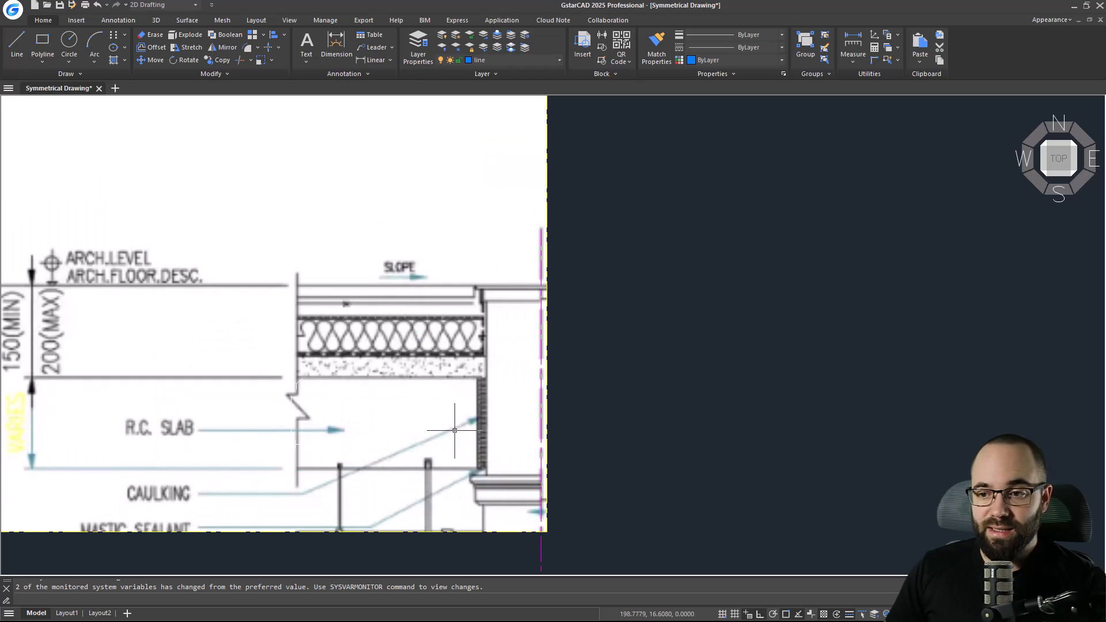
pyautogui.scroll(-2, 395, 440)
pyautogui.moveTo(410, 446); pyautogui.dragTo(401, 417, button='middle')
pyautogui.scroll(2, 400, 415)
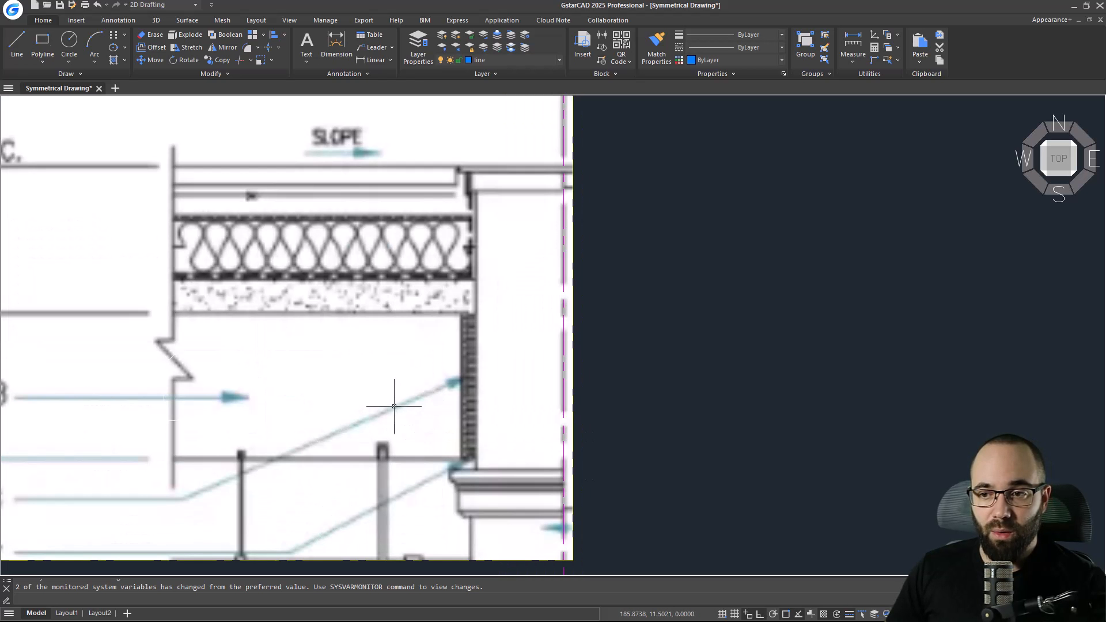
pyautogui.moveTo(395, 372); pyautogui.dragTo(381, 382, button='middle')
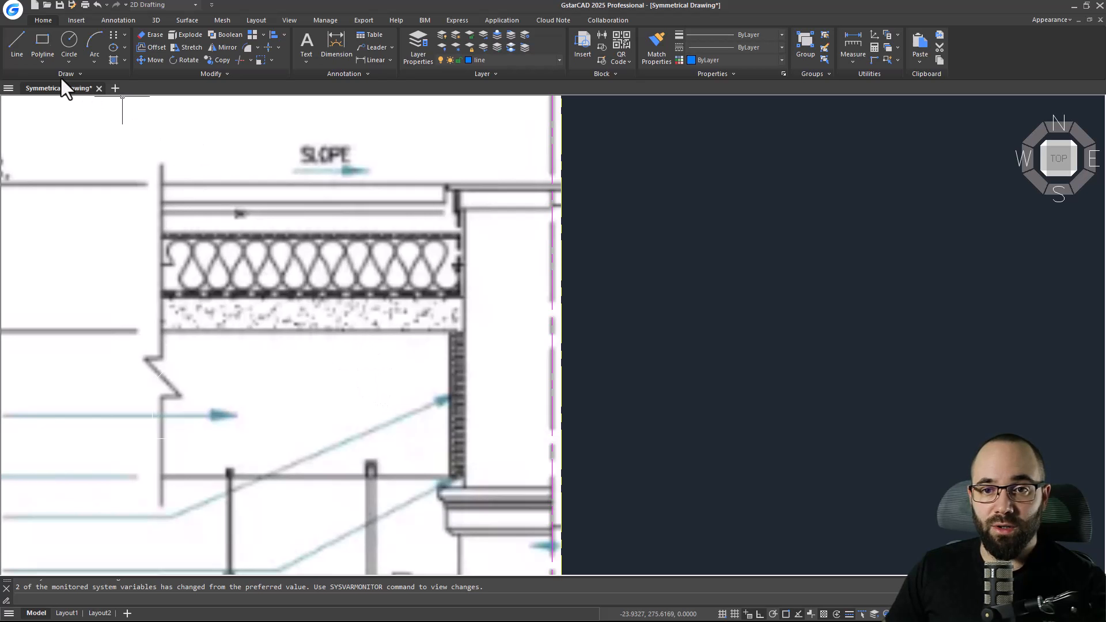
pyautogui.click(44, 63)
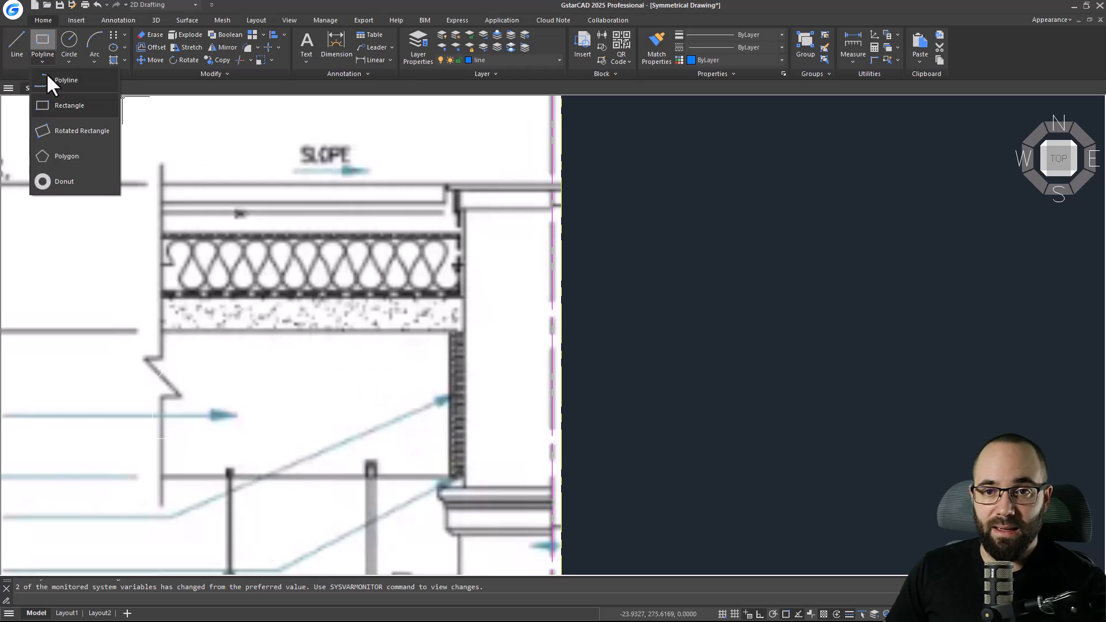
pyautogui.click(44, 106)
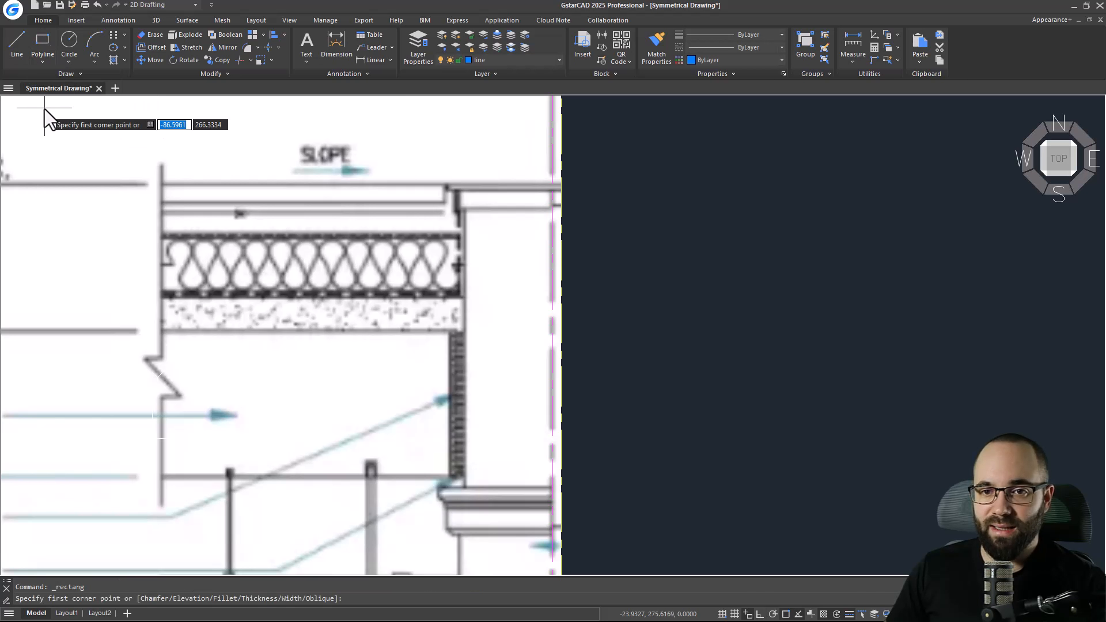
pyautogui.click(163, 184)
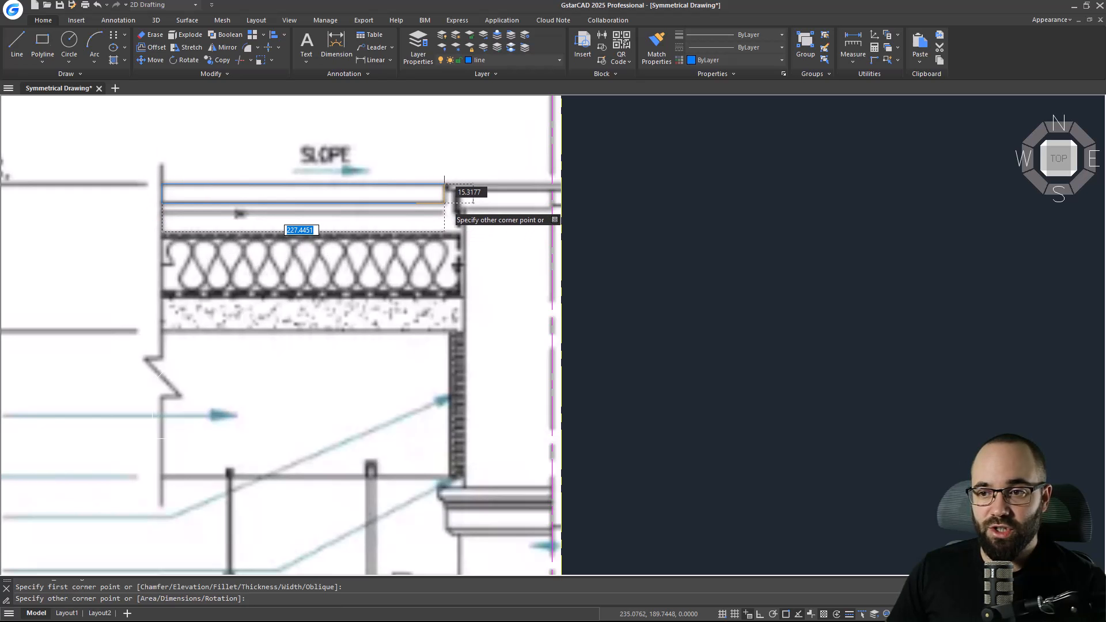
pyautogui.click(445, 202)
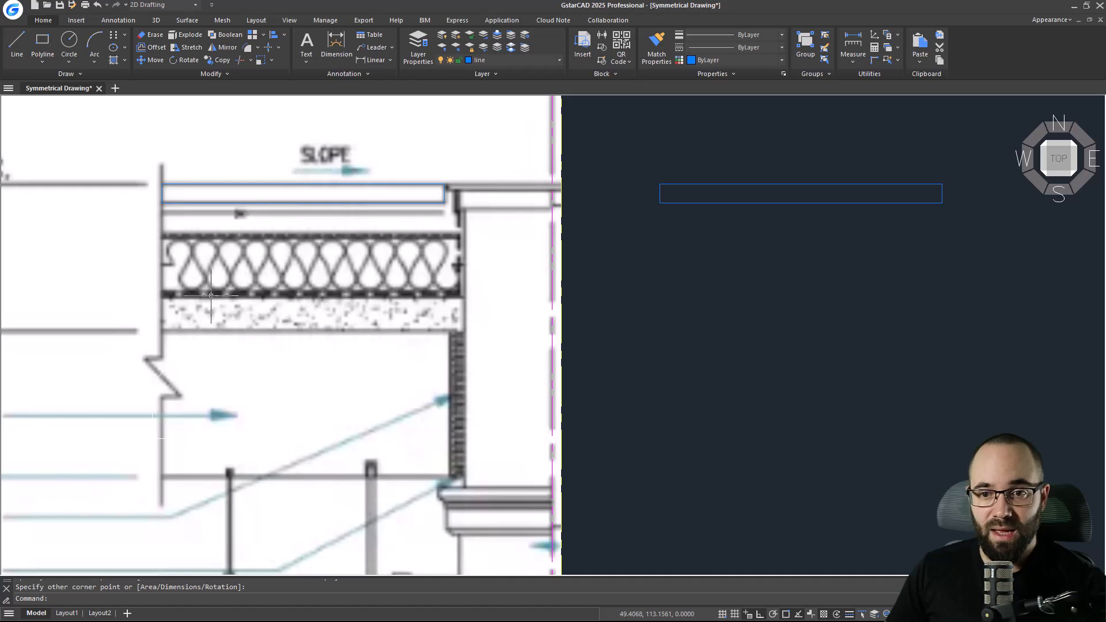
# Draw a rectangle about 226 × 22 units over the concrete layer beneath the insulation.
pyautogui.click(49, 50)
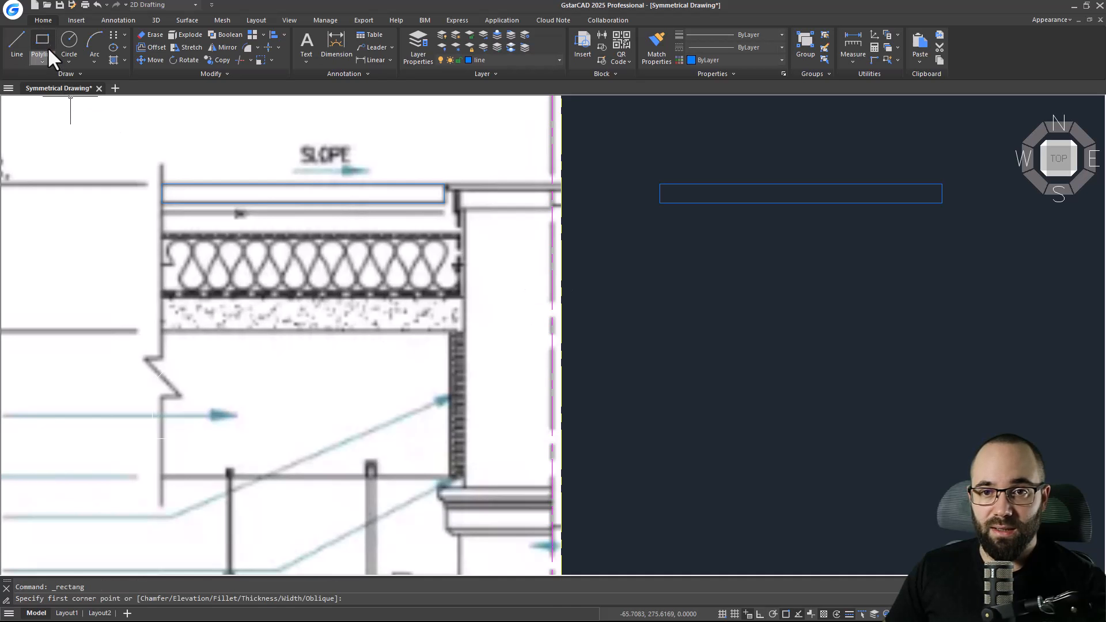
pyautogui.click(161, 299)
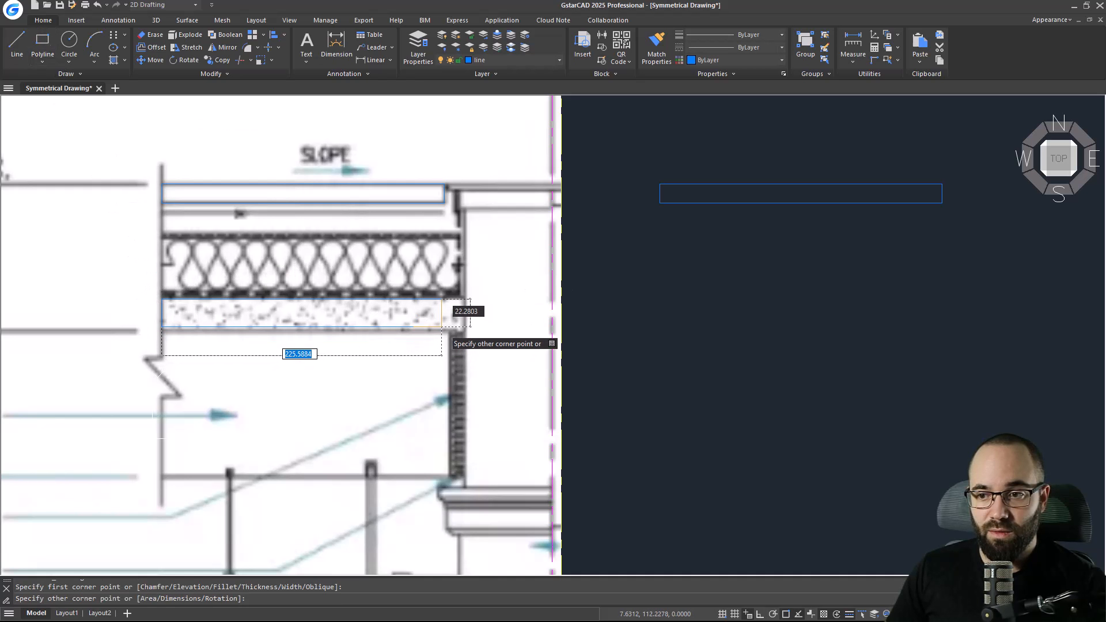
pyautogui.click(464, 330)
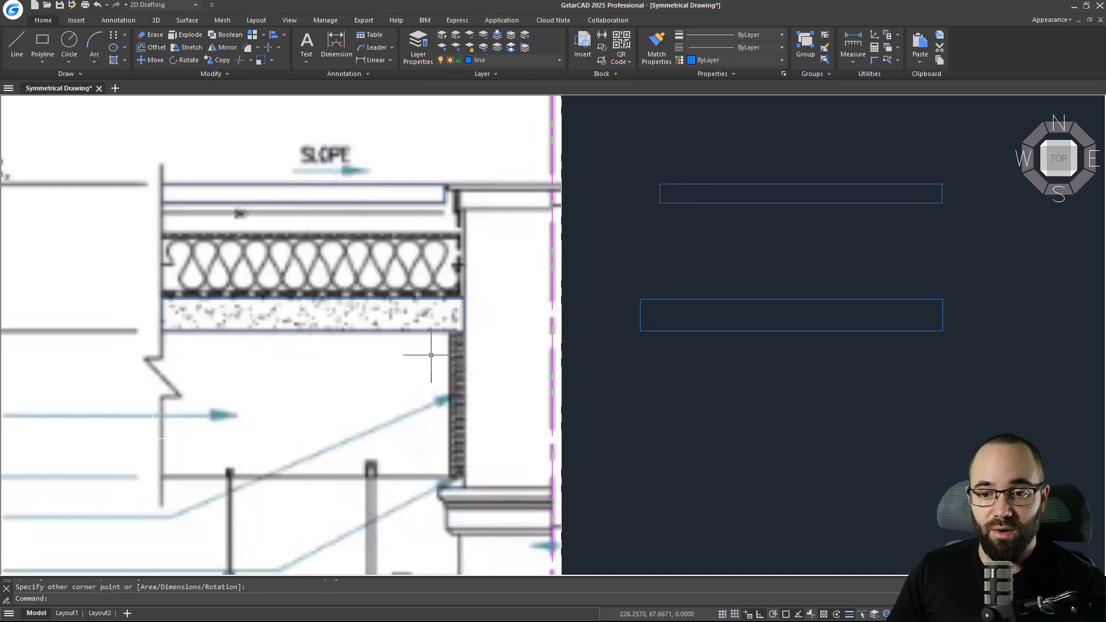
# Draw a polyline outlining the flashing strip from the symmetry axis leftward about 84 units, down, and back to the axis.
pyautogui.scroll(-2, 434, 299)
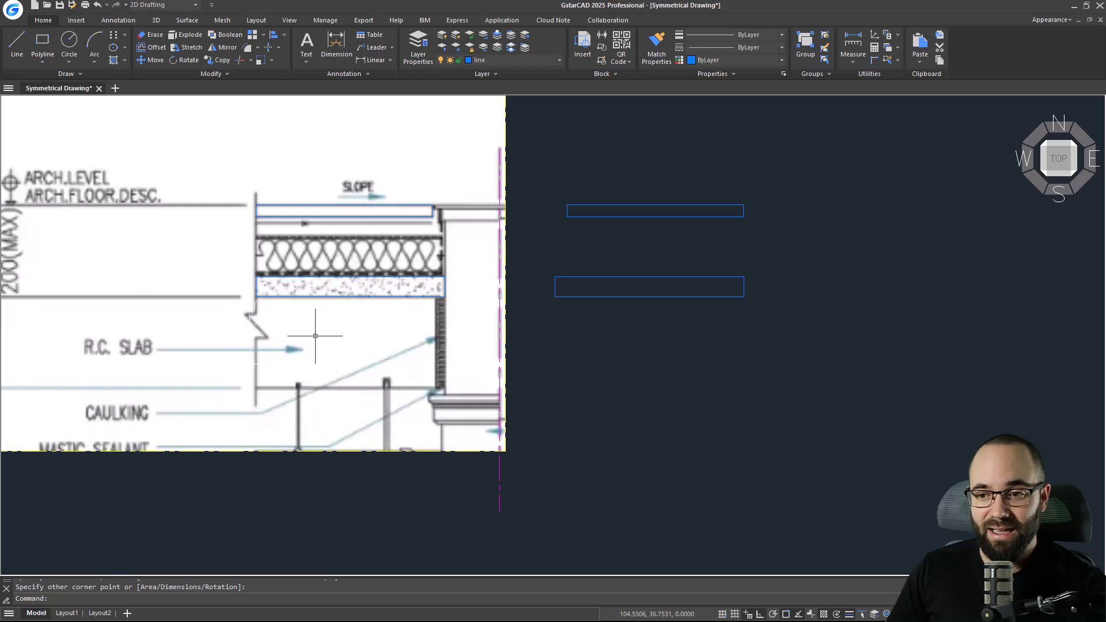
pyautogui.scroll(2, 292, 321)
pyautogui.scroll(4, 615, 118)
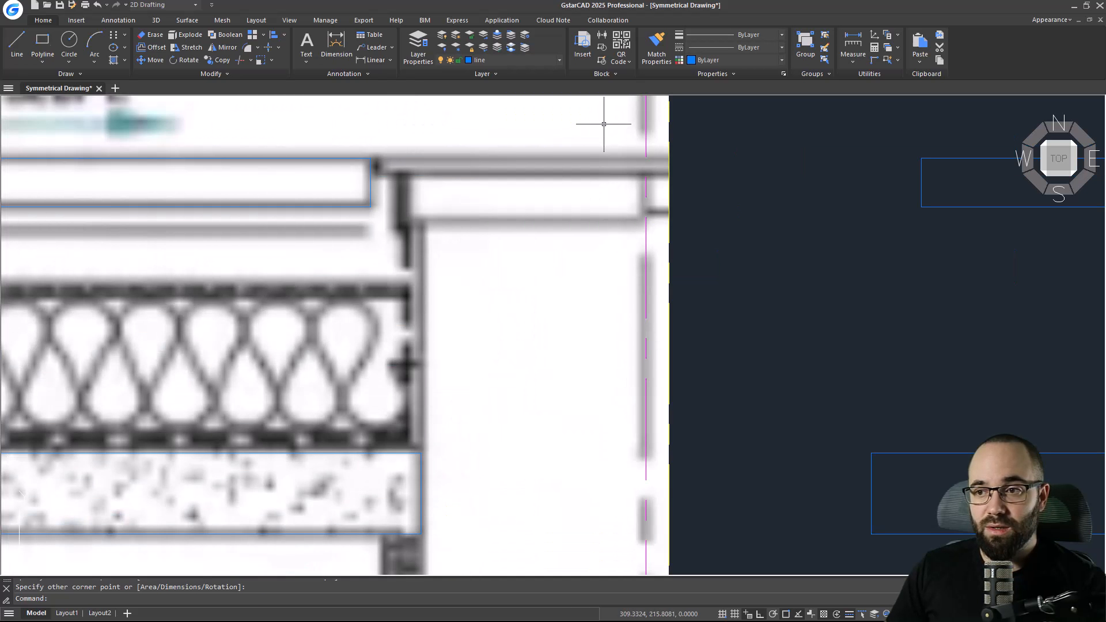
pyautogui.moveTo(399, 291); pyautogui.dragTo(383, 329, button='middle')
pyautogui.scroll(-2, 382, 319)
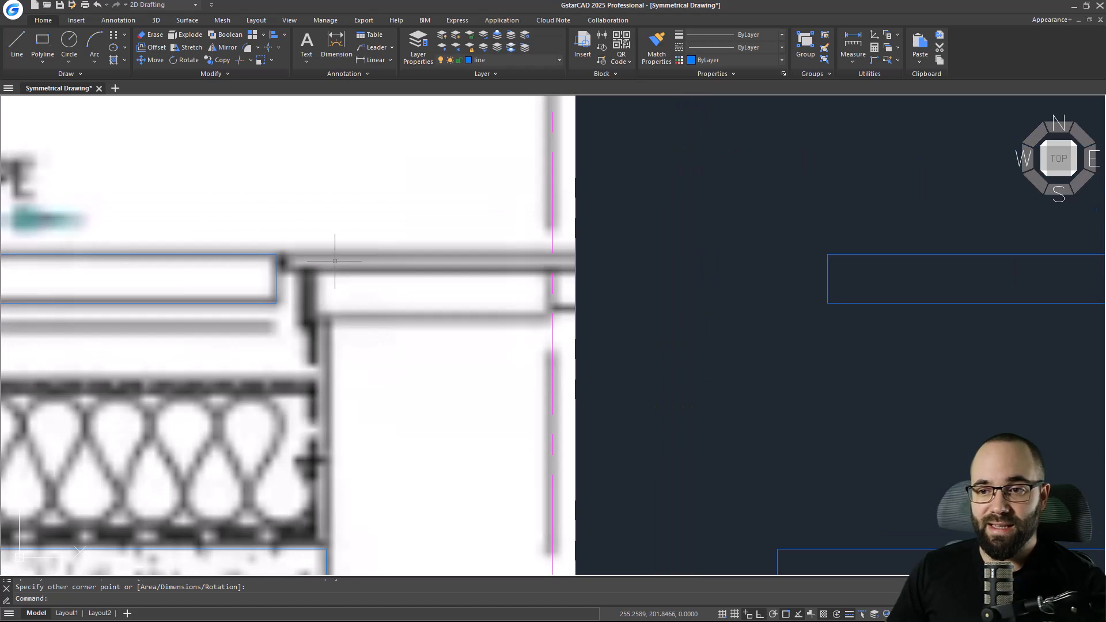
pyautogui.click(32, 61)
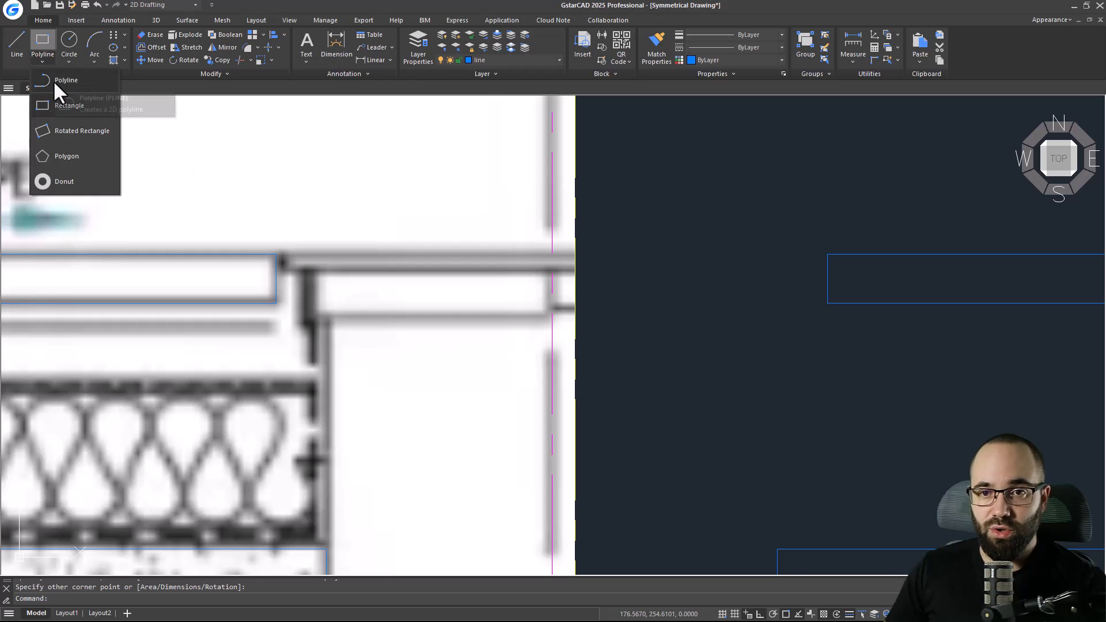
pyautogui.click(53, 81)
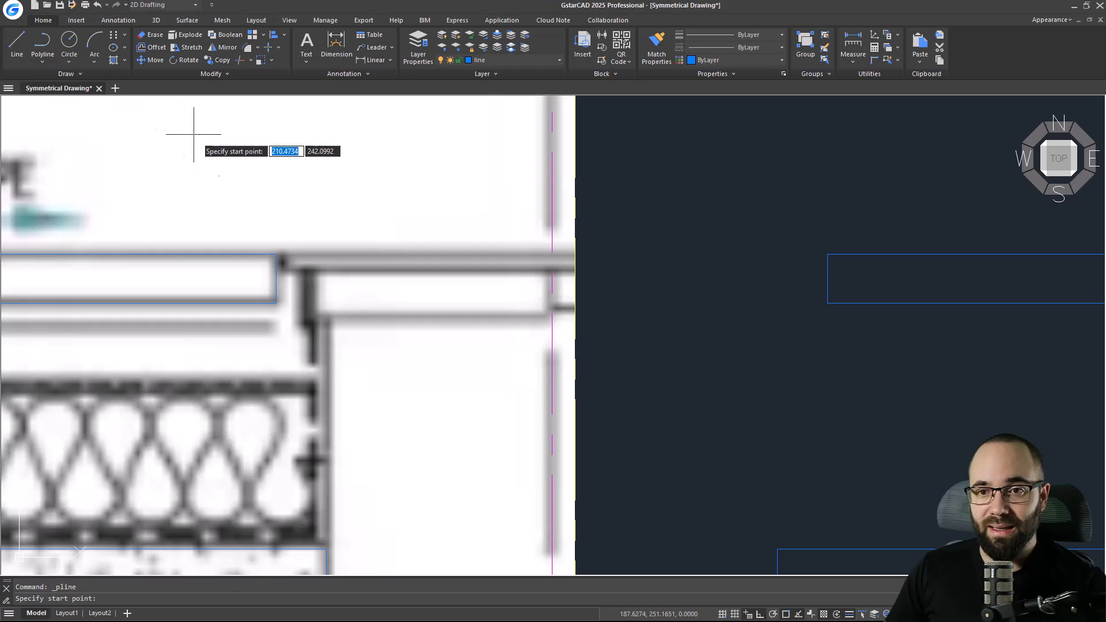
pyautogui.click(552, 254)
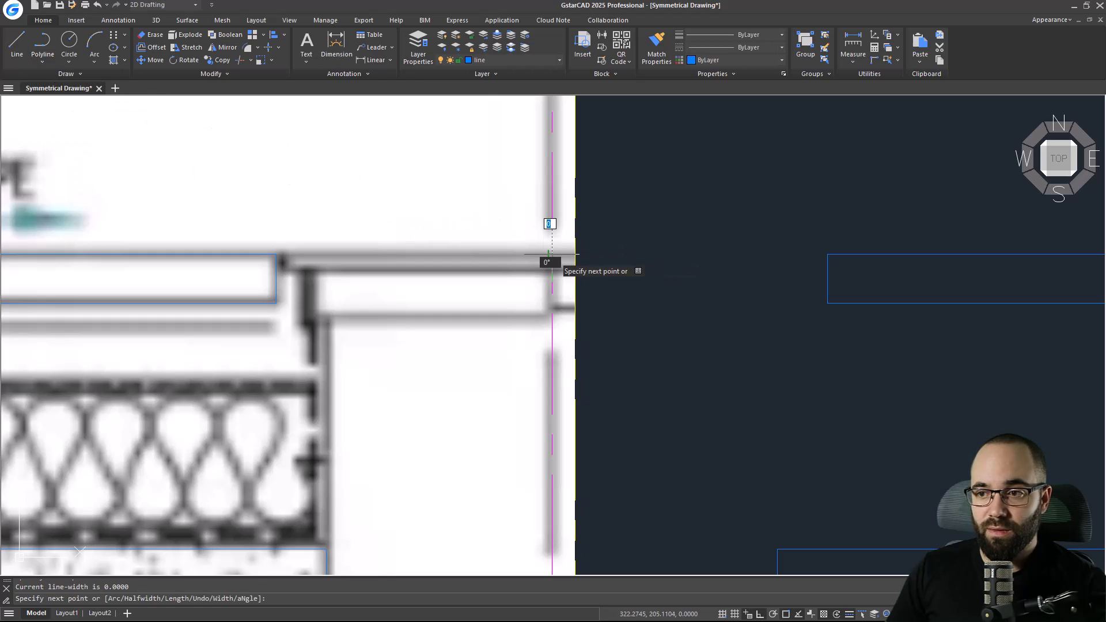
pyautogui.click(284, 254)
pyautogui.click(285, 269)
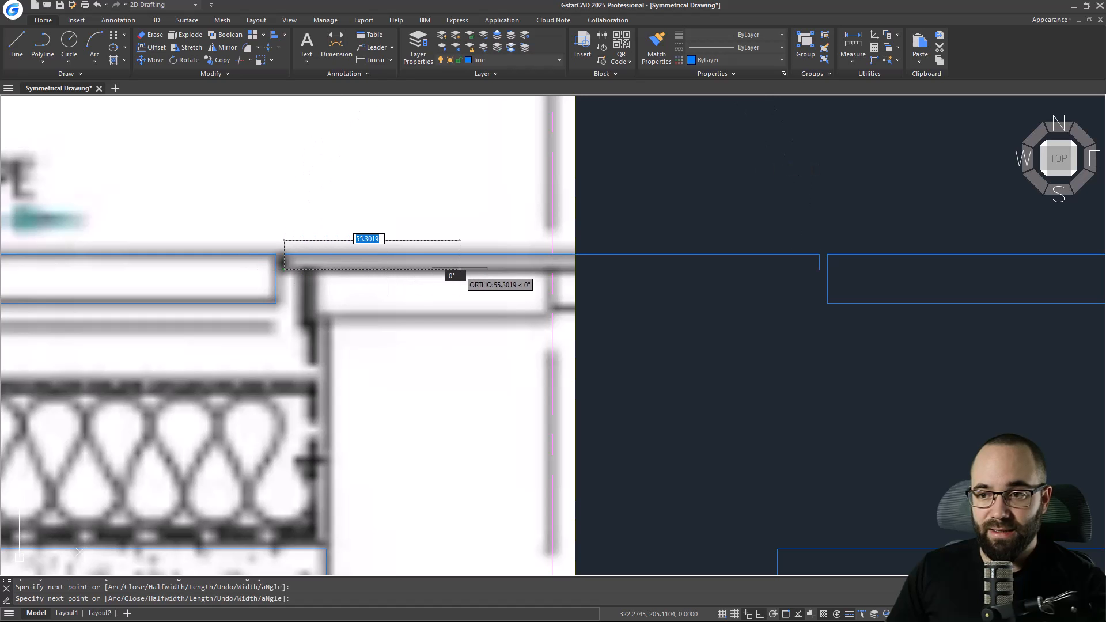
pyautogui.click(552, 269)
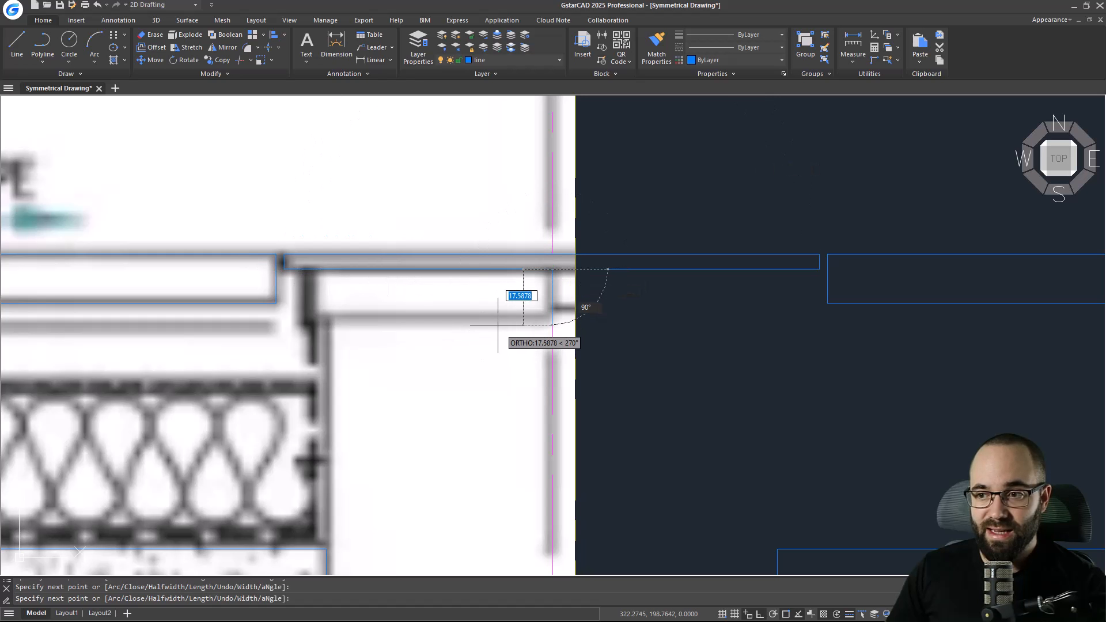
pyautogui.press('Escape')
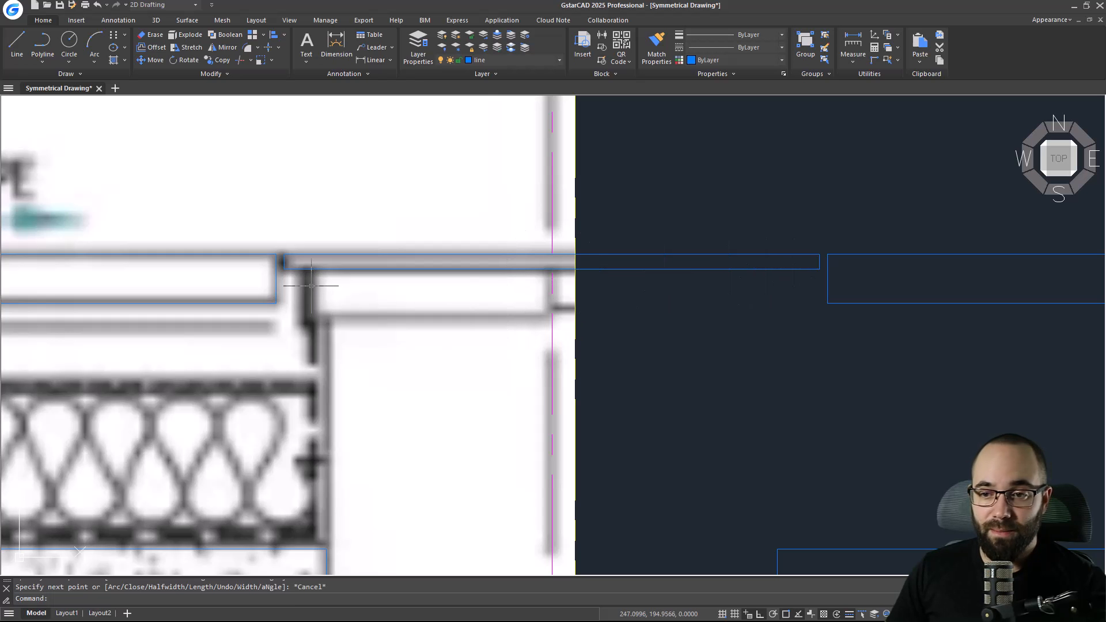
# Draw a polyline down the upstand edge below the flashing and across to the symmetry axis.
pyautogui.press('space')
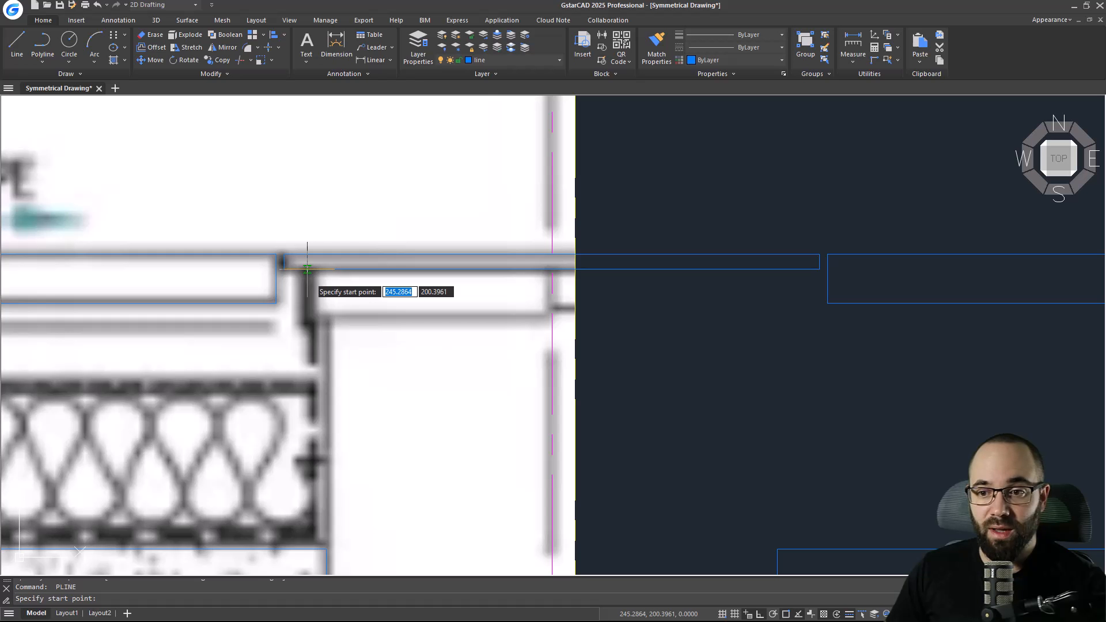
pyautogui.click(307, 269)
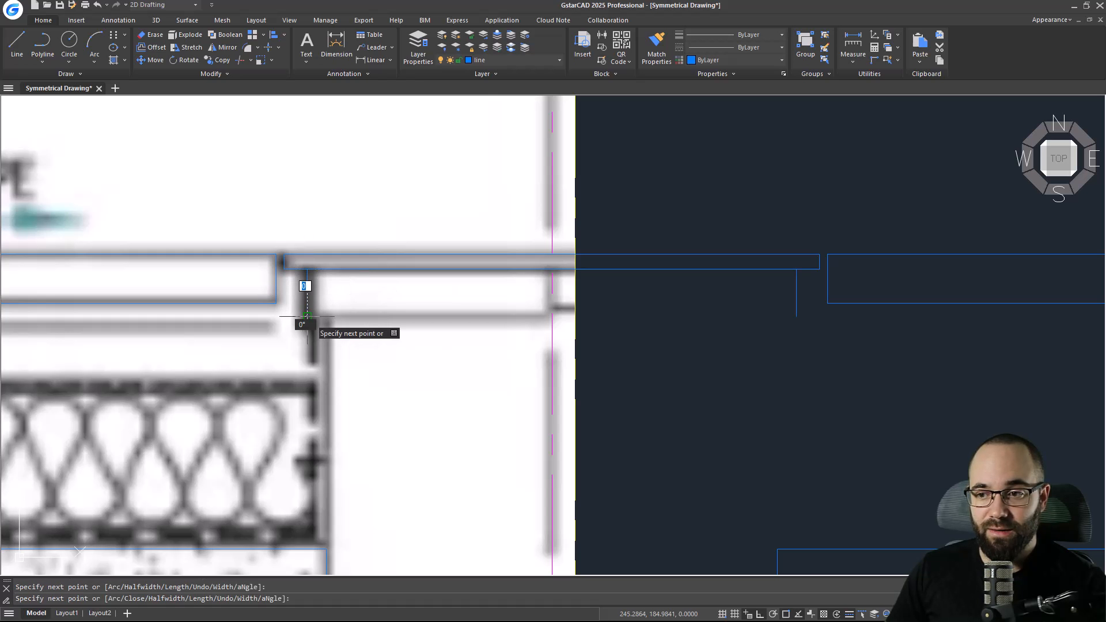
pyautogui.click(307, 316)
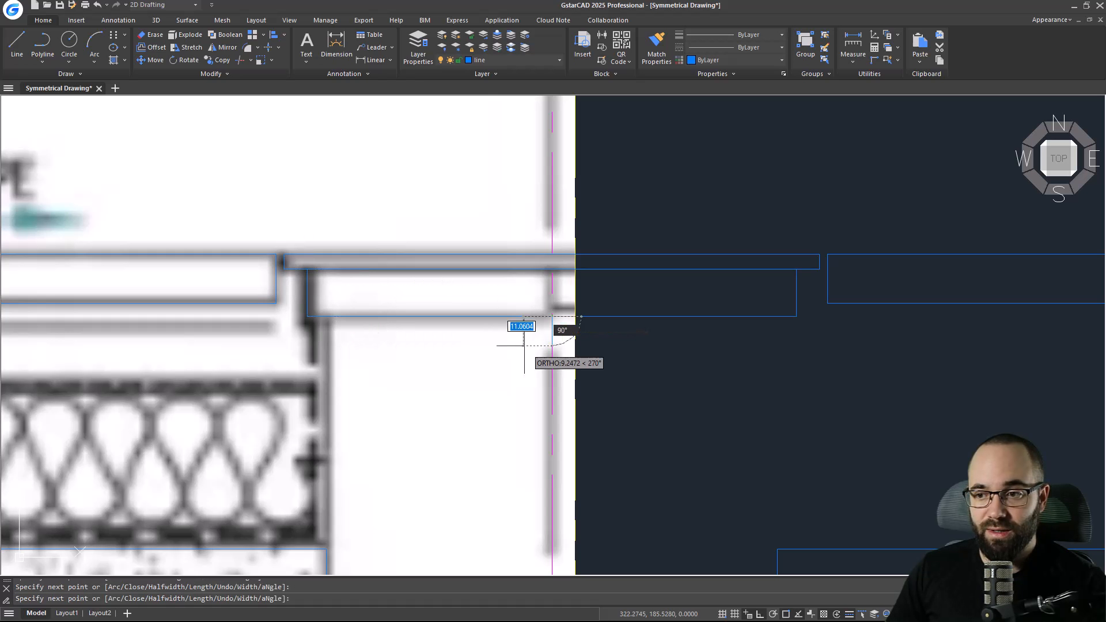
pyautogui.press('Escape')
# Draw a polyline down the inner face of the upstand about 225 units, then across about 52 units to the symmetry axis.
pyautogui.press('Return')
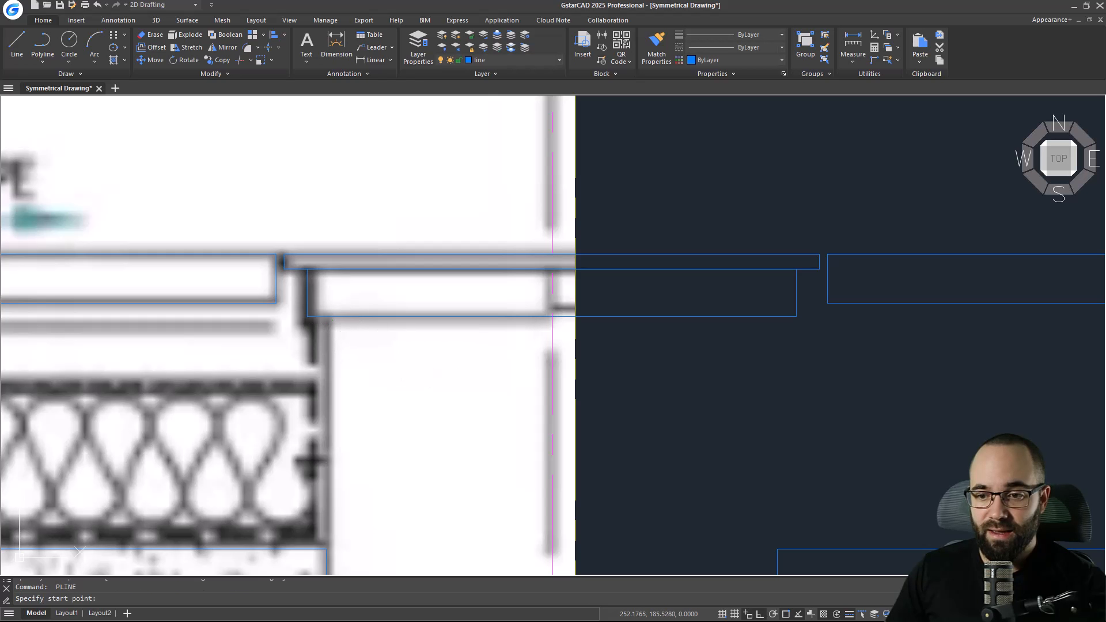
pyautogui.click(329, 316)
pyautogui.scroll(-6, 347, 429)
pyautogui.moveTo(347, 429); pyautogui.dragTo(342, 298, button='middle')
pyautogui.scroll(5, 345, 309)
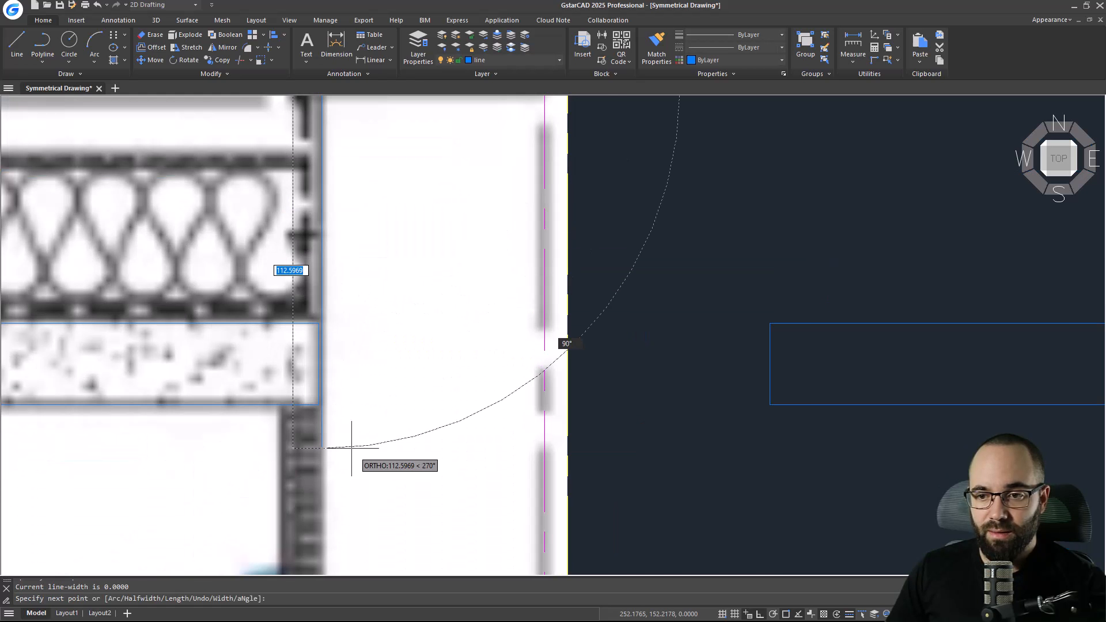
pyautogui.moveTo(353, 439); pyautogui.dragTo(336, 240, button='middle')
pyautogui.scroll(-3, 349, 350)
pyautogui.scroll(4, 350, 349)
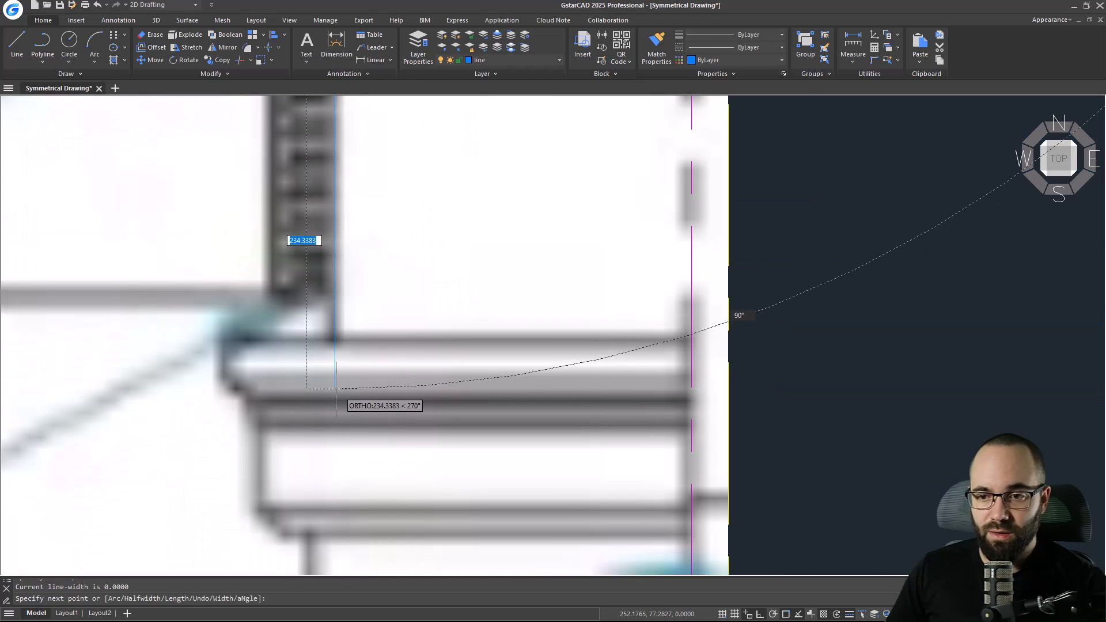
pyautogui.click(337, 340)
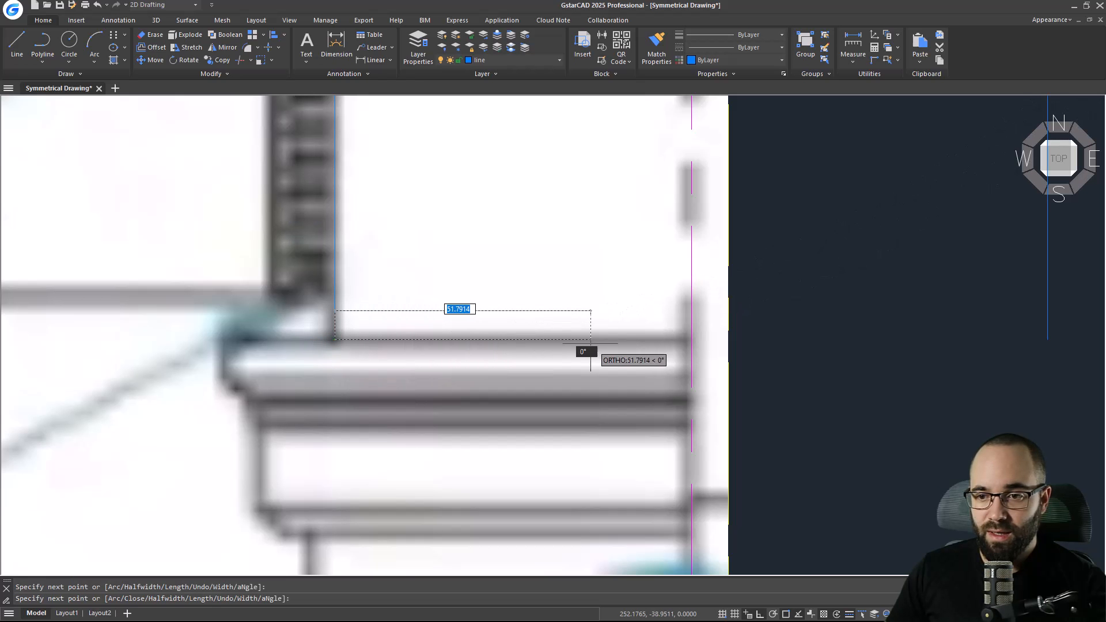
pyautogui.click(692, 339)
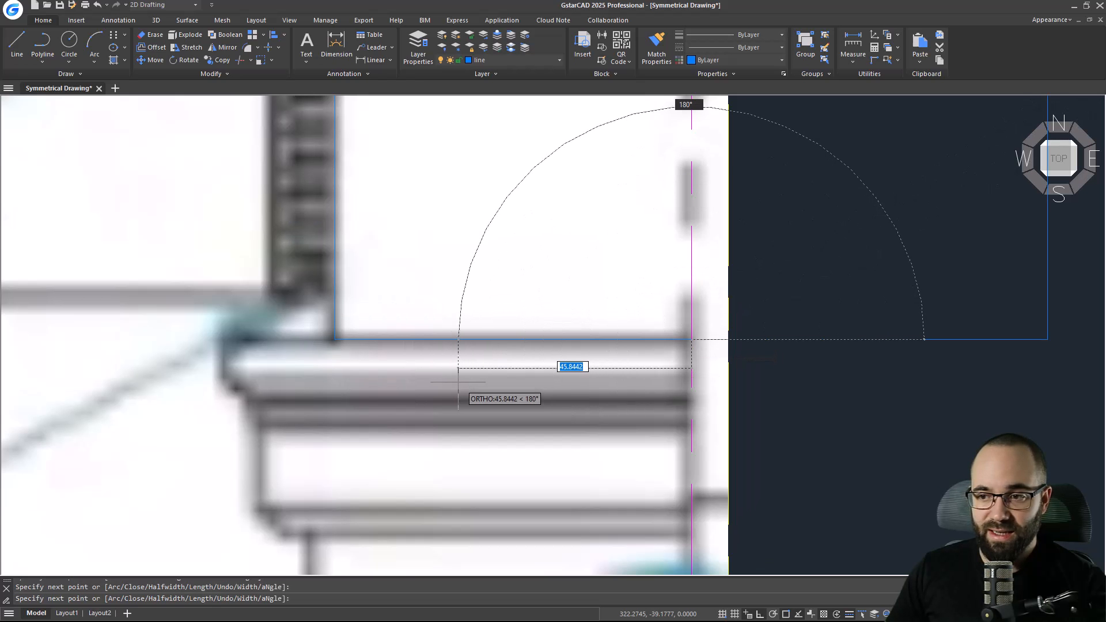
pyautogui.press('Escape')
pyautogui.press('Escape')
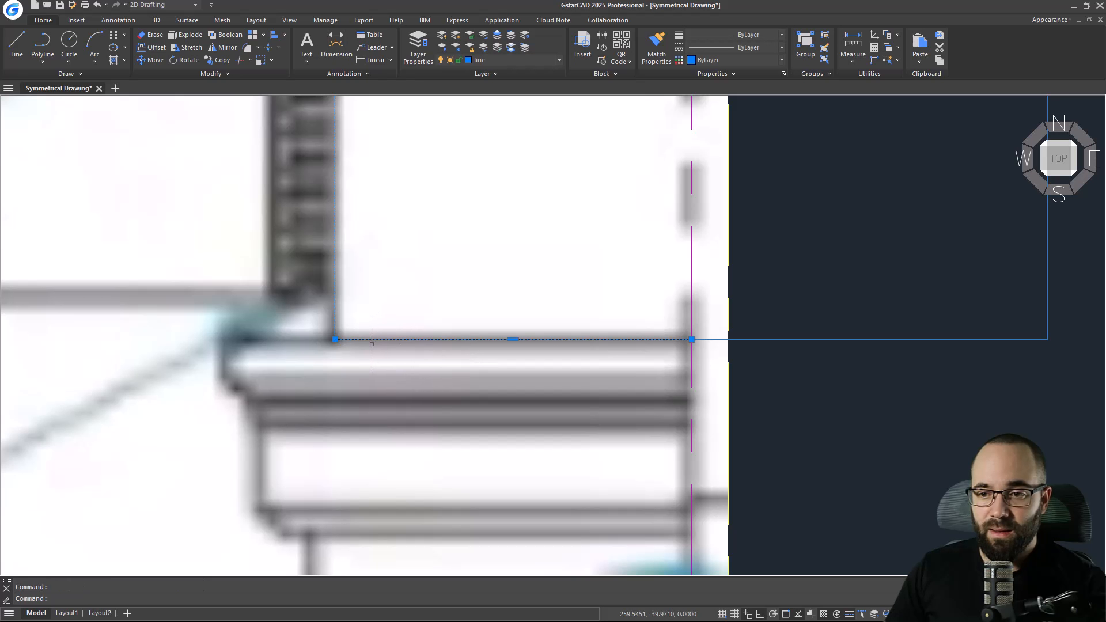
# Trace the stepped drip profile at the upstand's base with a polyline that ends on the symmetry axis.
pyautogui.scroll(-5, 415, 369)
pyautogui.write('pl')
pyautogui.press('Return')
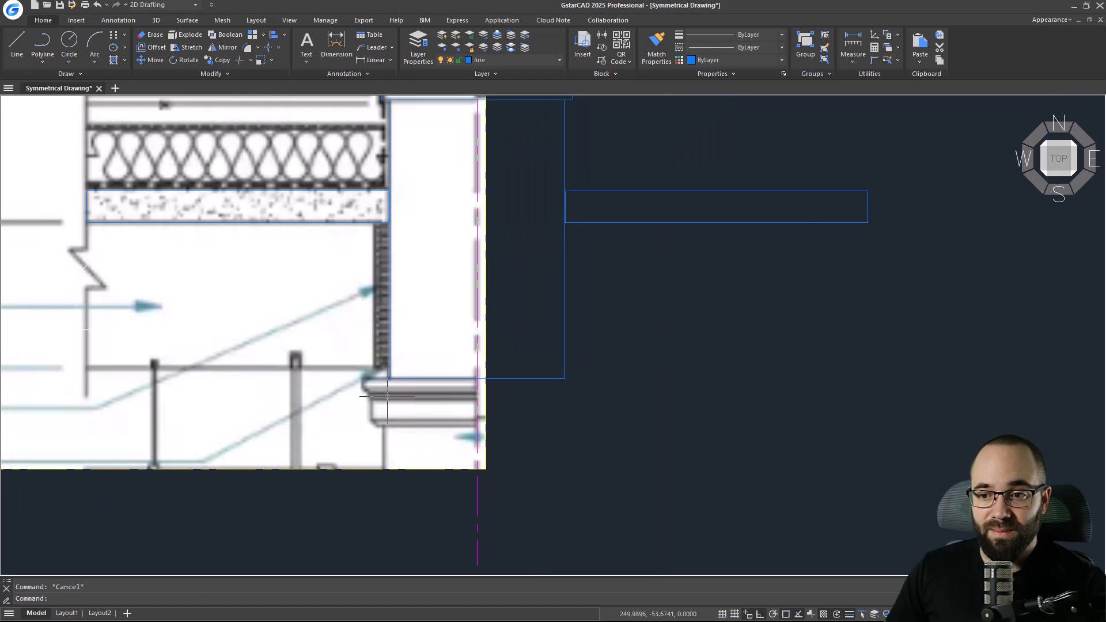
pyautogui.scroll(4, 403, 369)
pyautogui.click(395, 351)
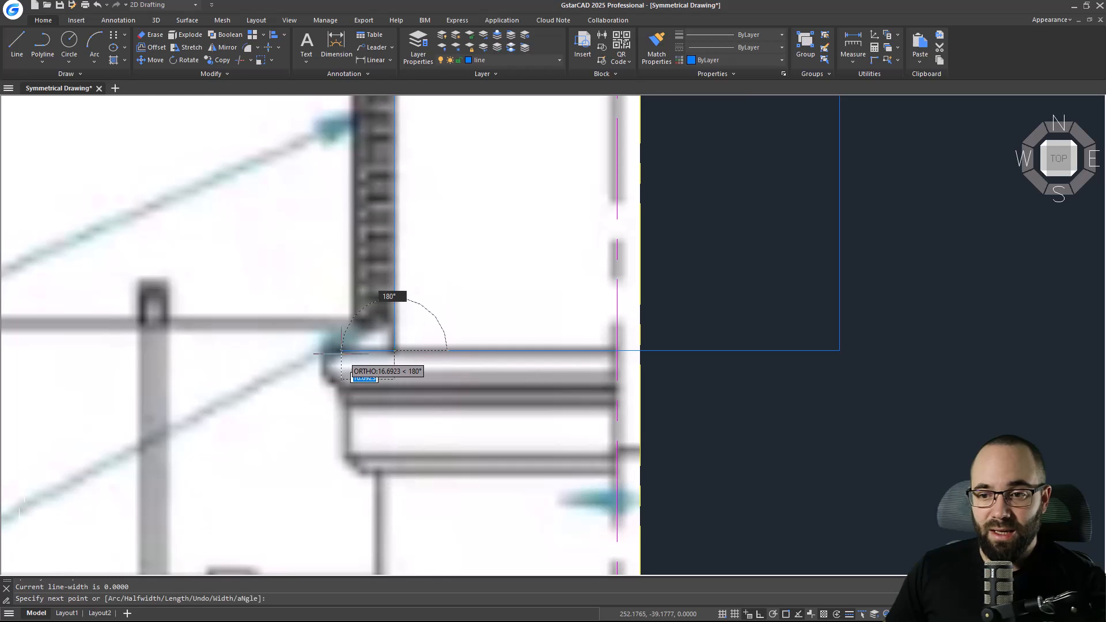
pyautogui.click(325, 351)
pyautogui.scroll(4, 325, 375)
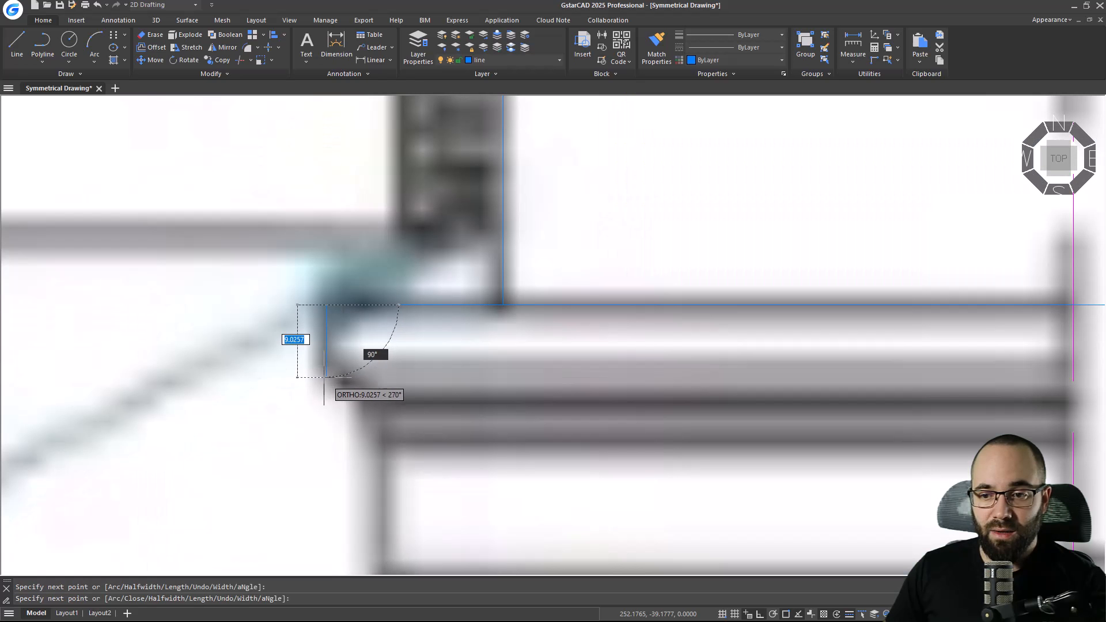
pyautogui.click(322, 364)
pyautogui.click(350, 363)
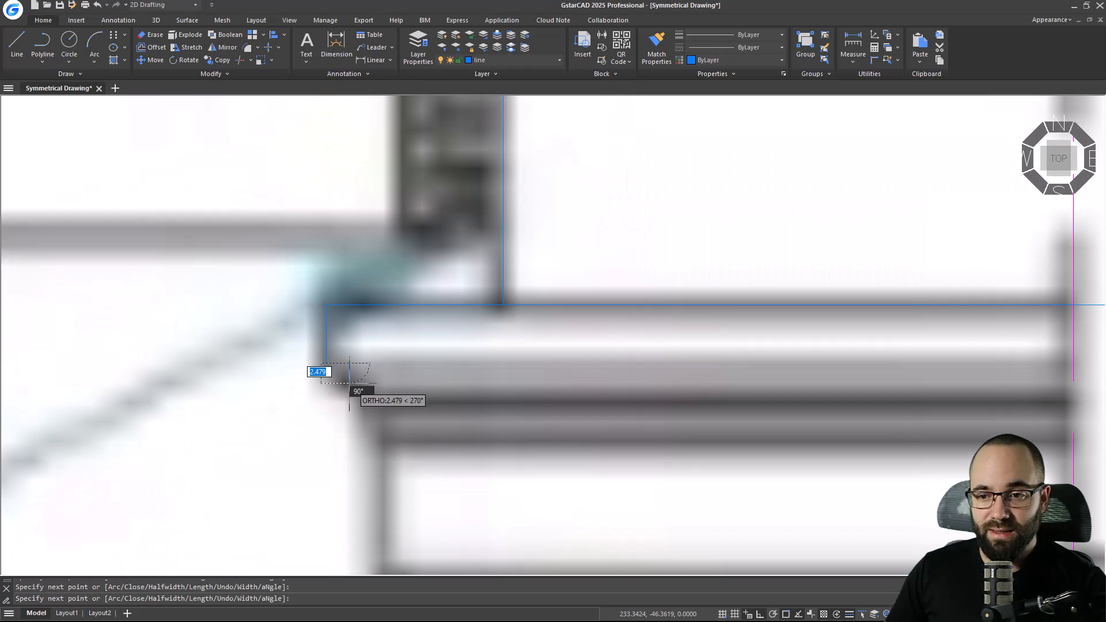
pyautogui.click(350, 386)
pyautogui.click(376, 385)
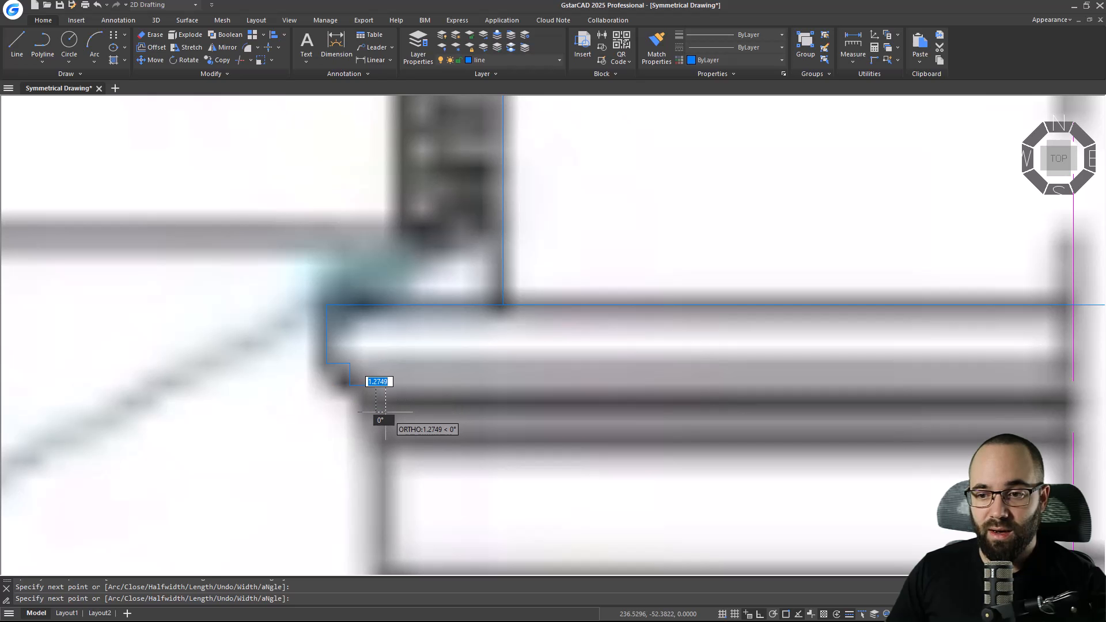
pyautogui.scroll(-3, 390, 426)
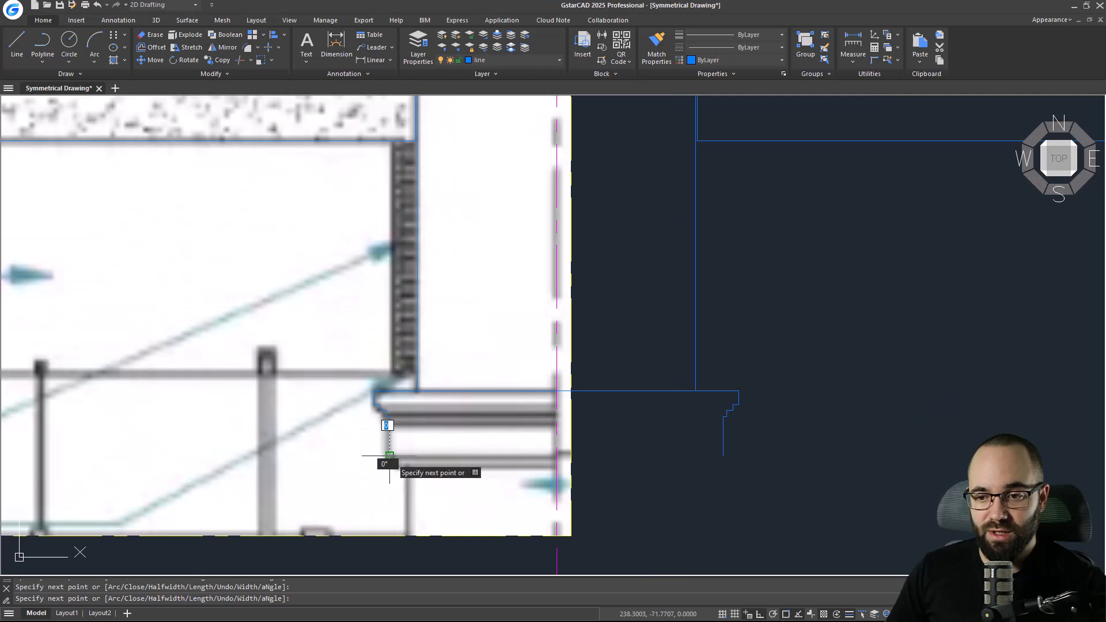
pyautogui.scroll(4, 391, 429)
pyautogui.click(380, 379)
pyautogui.click(419, 379)
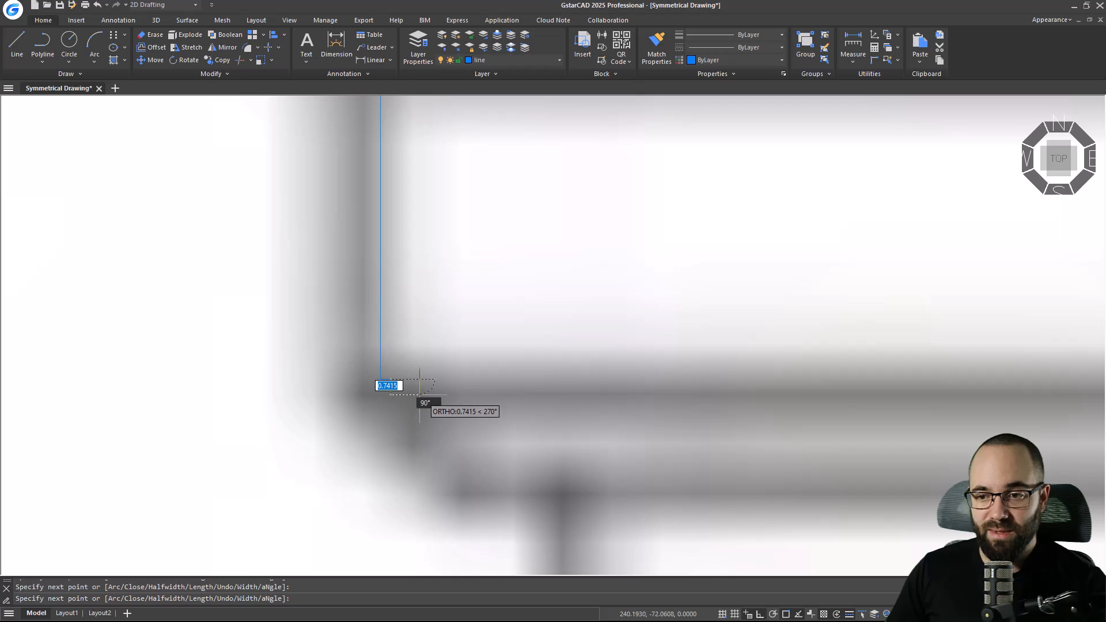
pyautogui.click(419, 444)
pyautogui.click(468, 444)
pyautogui.click(477, 492)
pyautogui.scroll(-5, 478, 491)
pyautogui.moveTo(481, 477); pyautogui.dragTo(358, 448, button='middle')
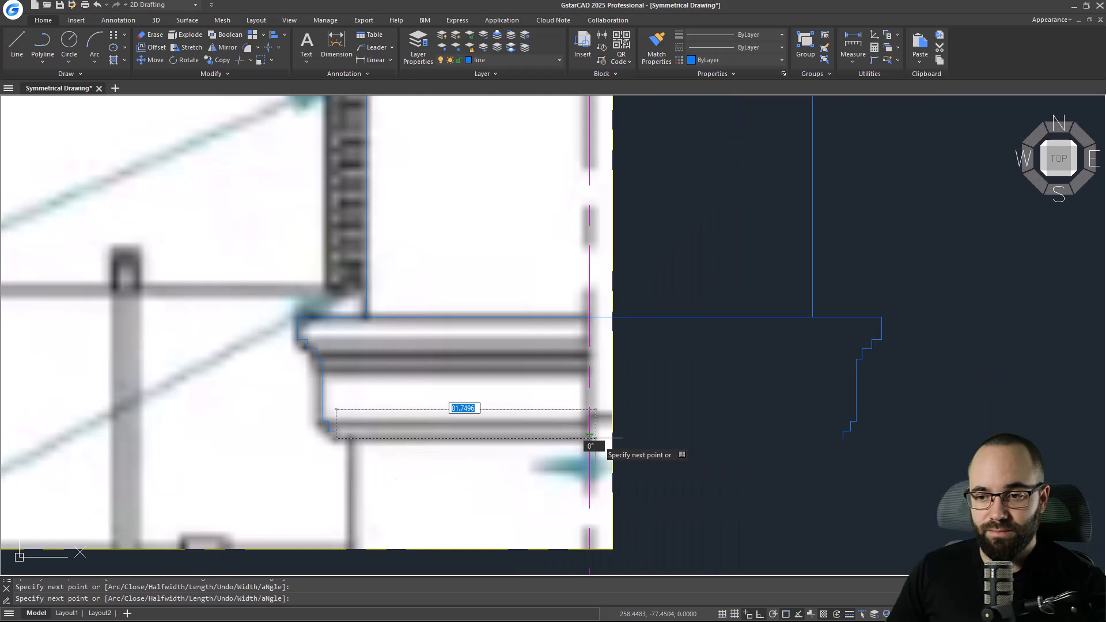
pyautogui.click(591, 438)
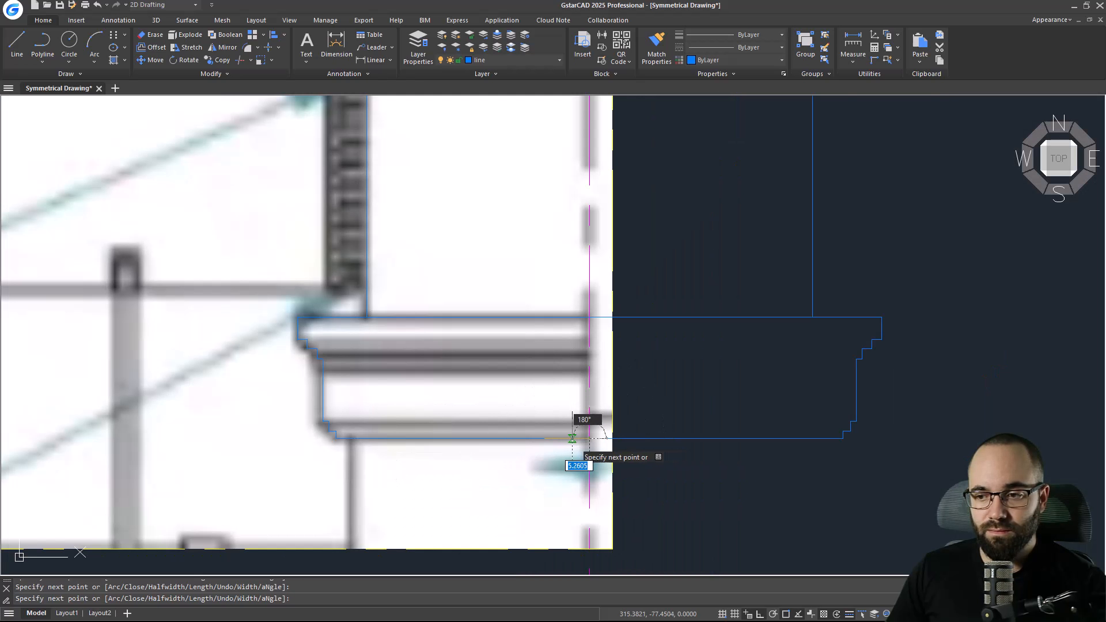
pyautogui.press('Escape')
# Draw a short horizontal polyline segment from the symmetry axis leftward along the bottom of the detail.
pyautogui.scroll(-8, 537, 415)
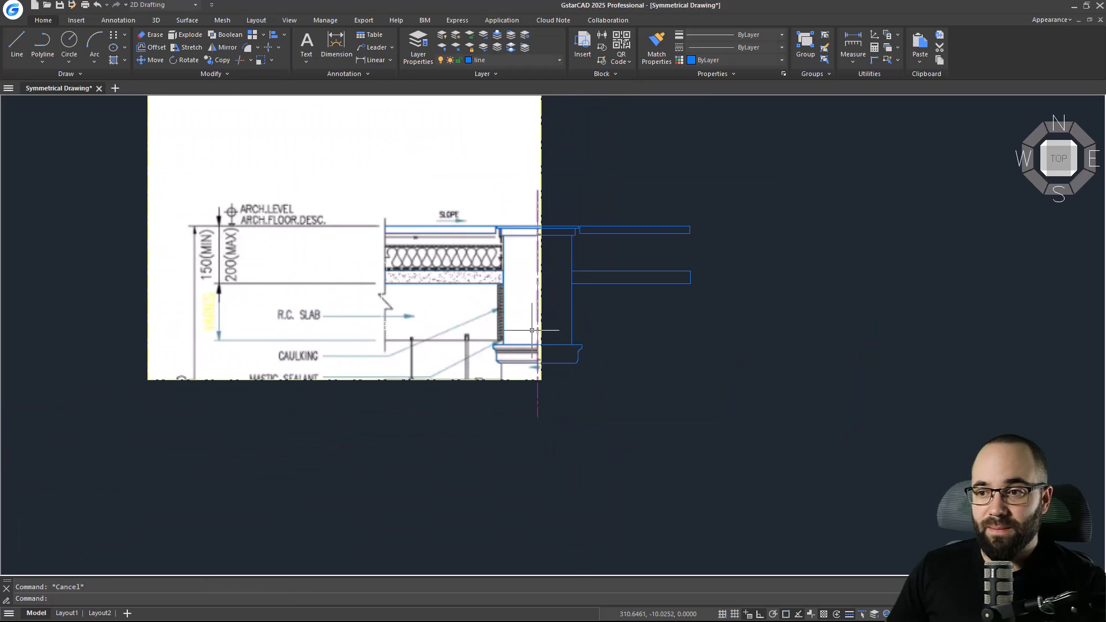
pyautogui.scroll(2, 584, 334)
pyautogui.moveTo(583, 334); pyautogui.dragTo(554, 344, button='middle')
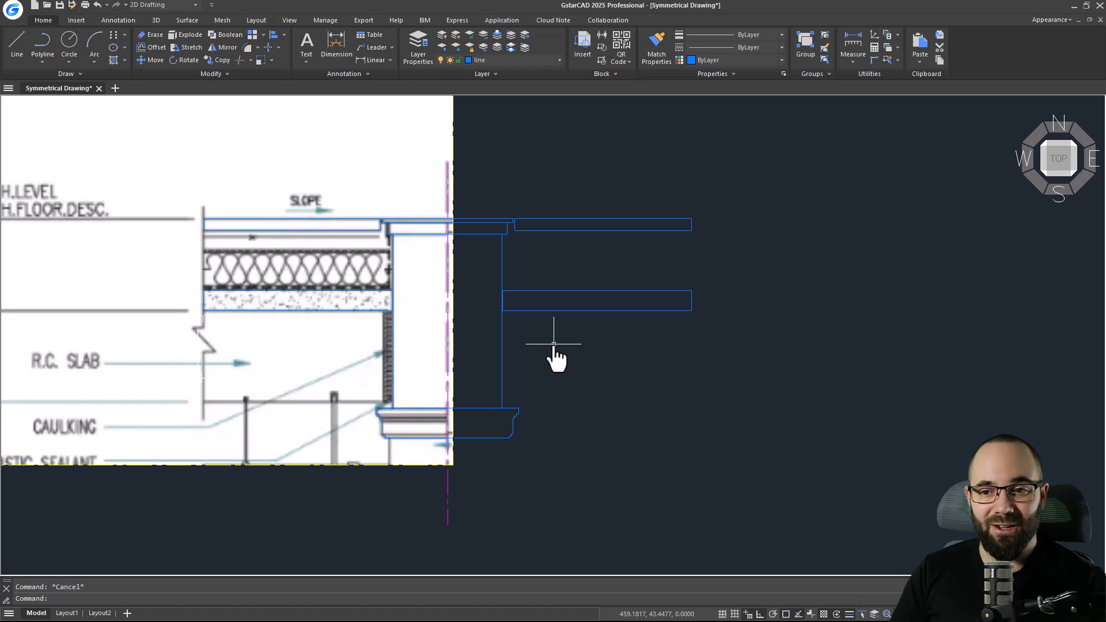
pyautogui.moveTo(475, 350)
pyautogui.mouseDown(button='middle')
pyautogui.moveTo(484, 368)
pyautogui.moveTo(439, 375)
pyautogui.mouseUp(button='middle')
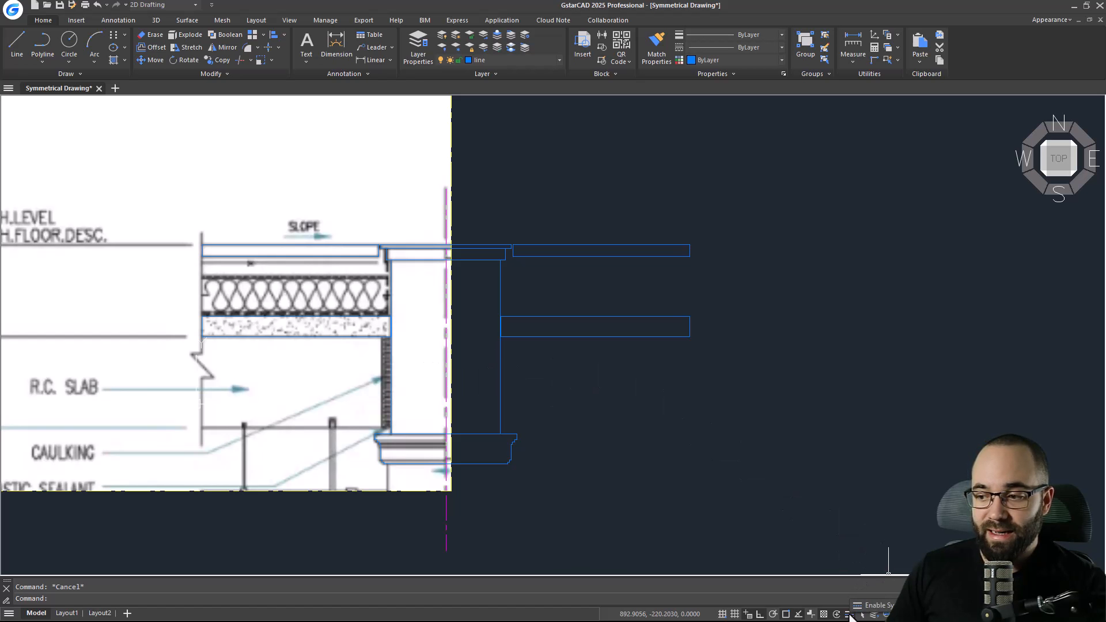
pyautogui.click(537, 414)
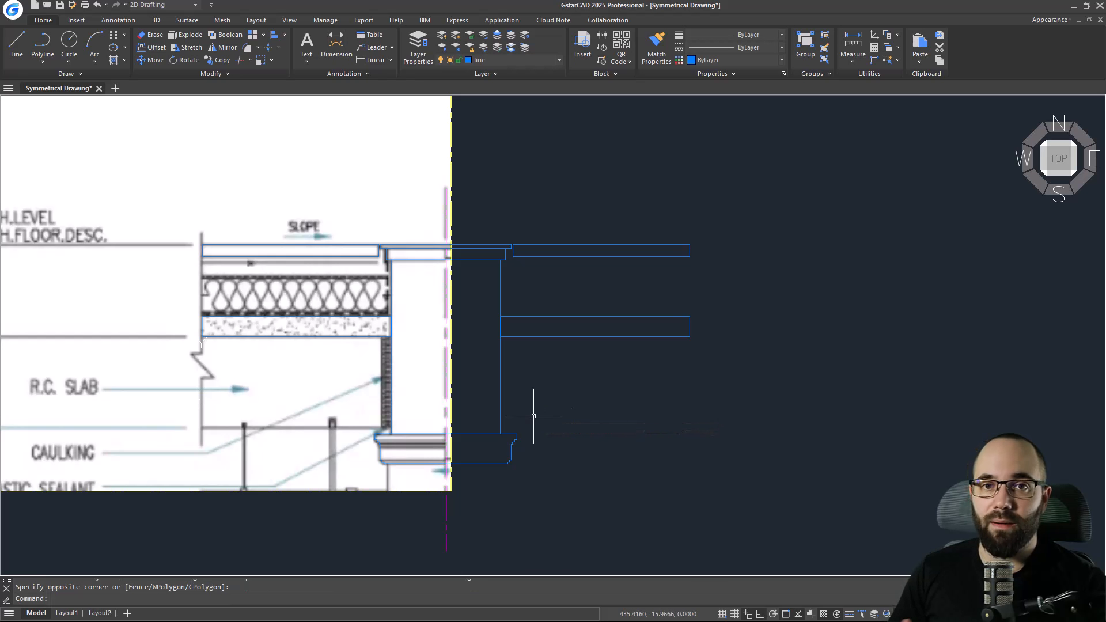
pyautogui.moveTo(520, 376); pyautogui.dragTo(518, 360, button='middle')
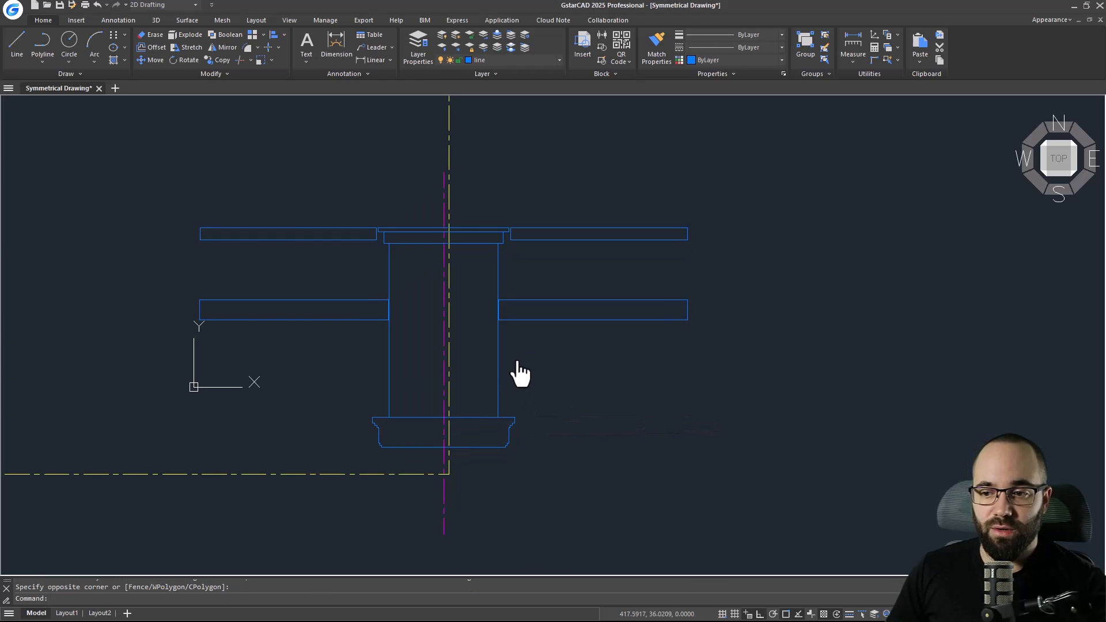
pyautogui.click(49, 40)
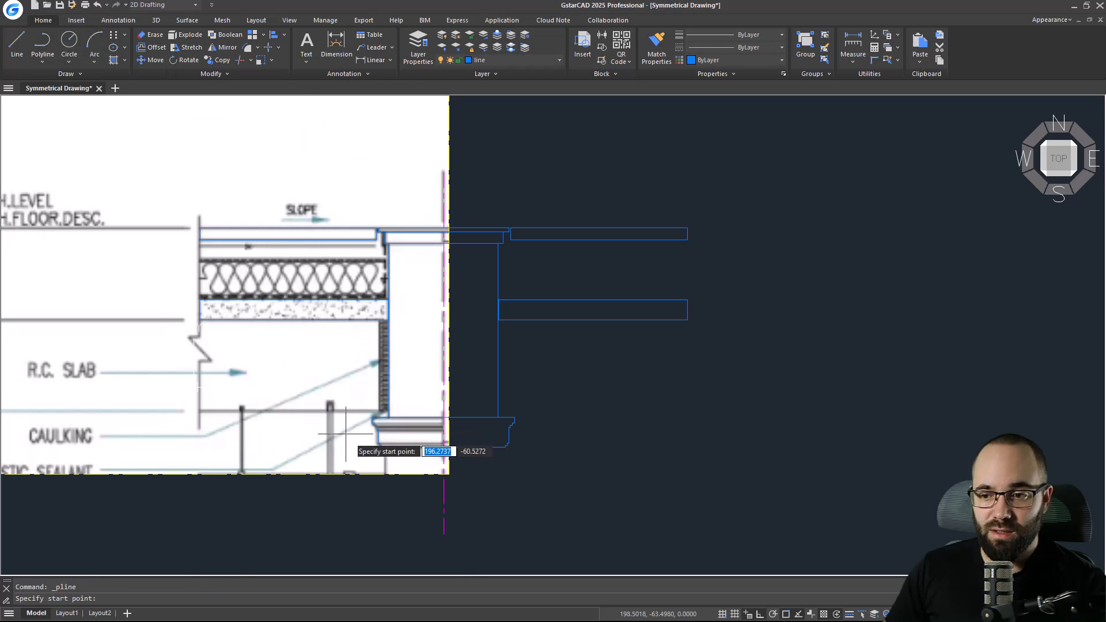
pyautogui.click(444, 493)
pyautogui.click(395, 494)
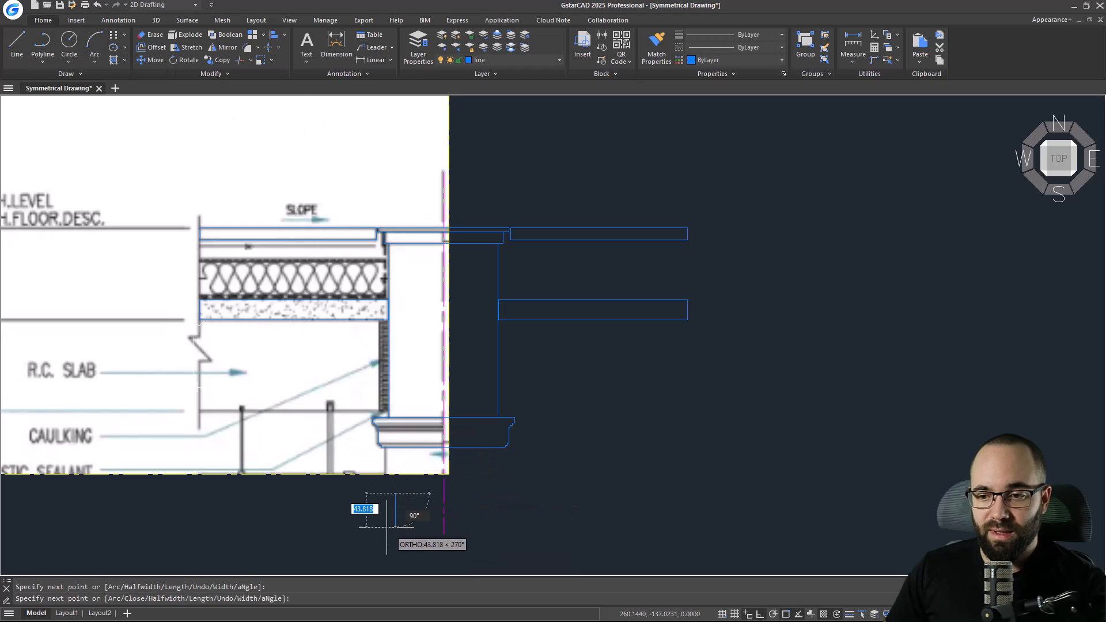
pyautogui.press('Escape')
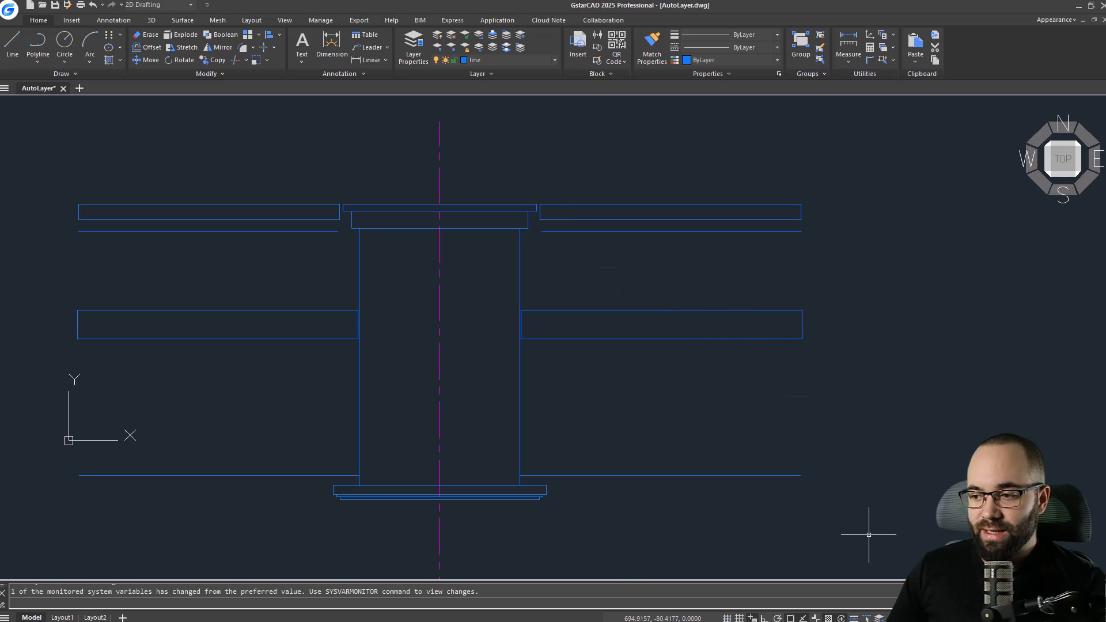
# Open the Autolayer settings to review the command-to-layer mappings, close them, and enable Autolayer.
pyautogui.rightClick(879, 619)
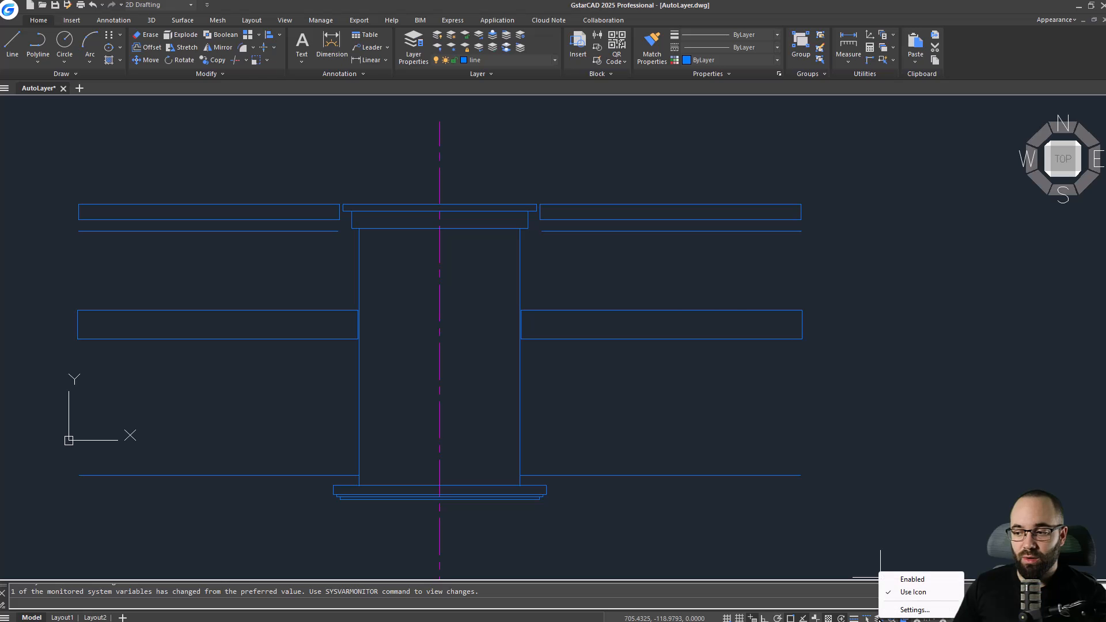
pyautogui.click(894, 612)
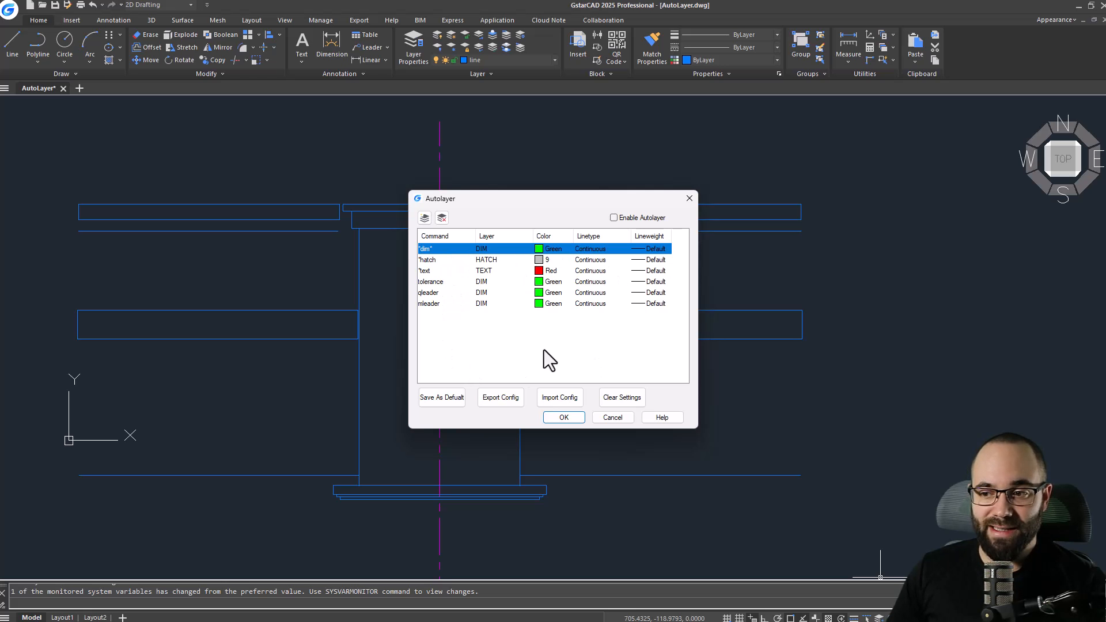
pyautogui.click(565, 418)
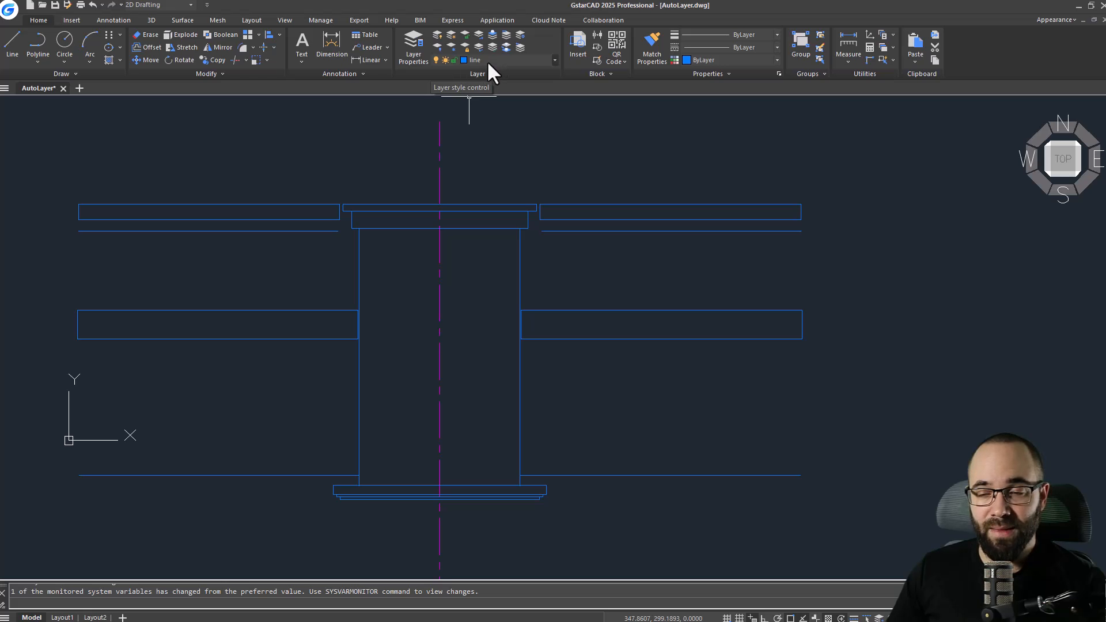
pyautogui.click(879, 618)
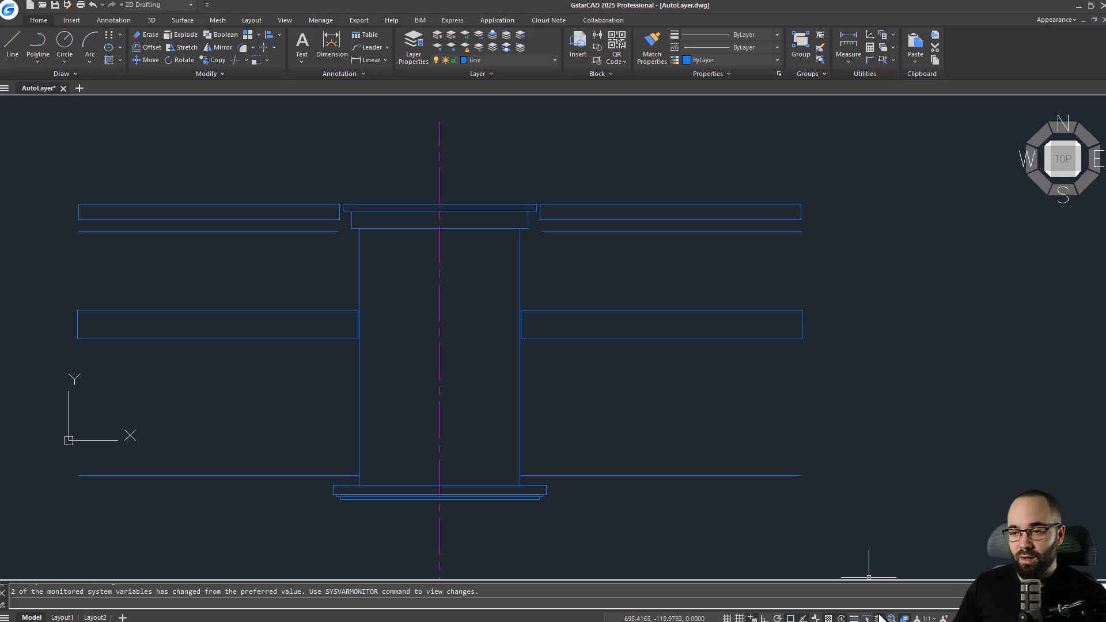
# Add a linear dimension across the upstand's width between its two inner faces, and select it to check its layer.
pyautogui.click(367, 60)
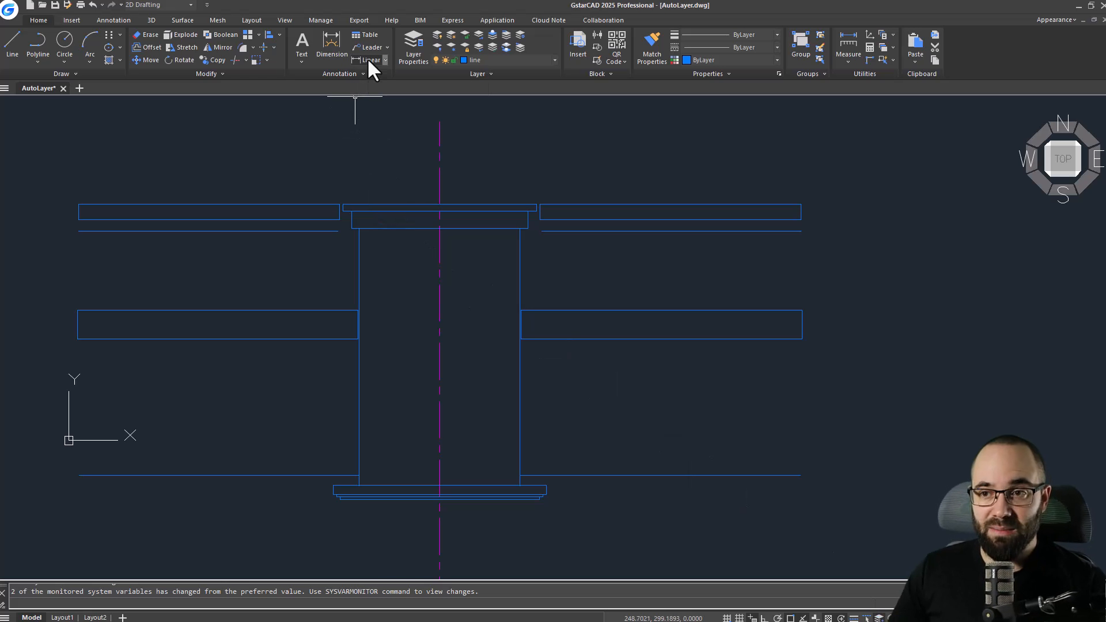
pyautogui.click(359, 247)
pyautogui.click(520, 247)
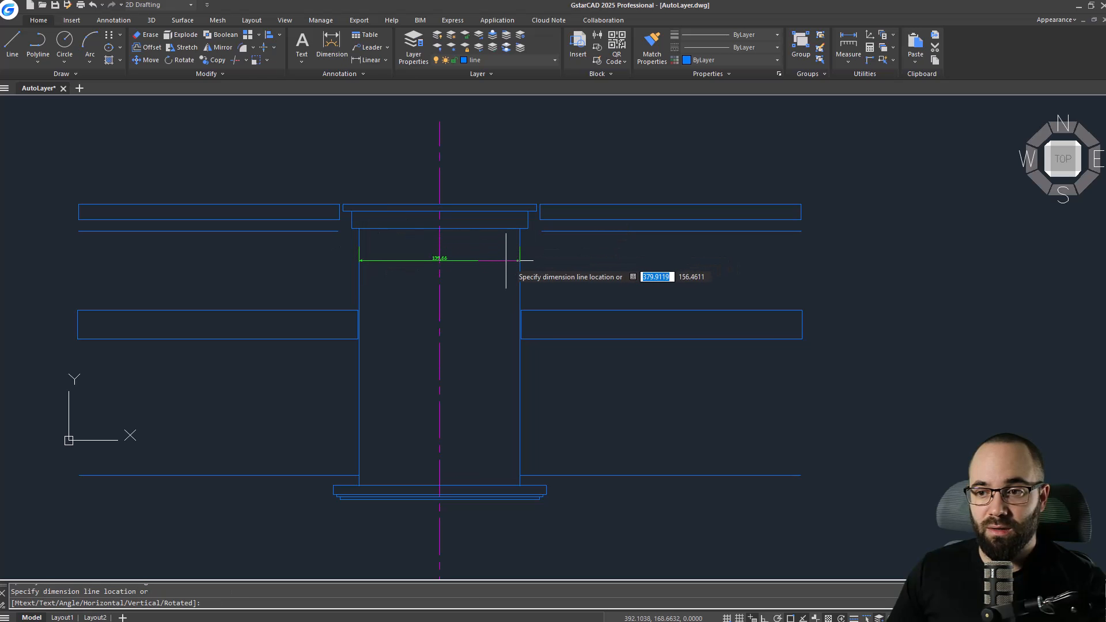
pyautogui.click(489, 268)
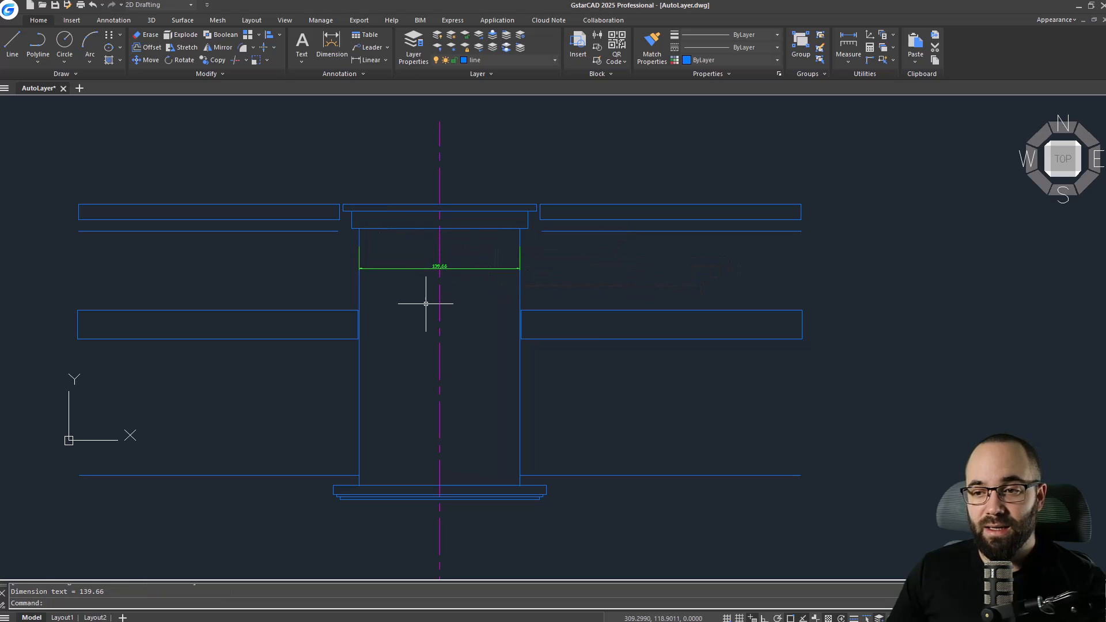
pyautogui.click(384, 269)
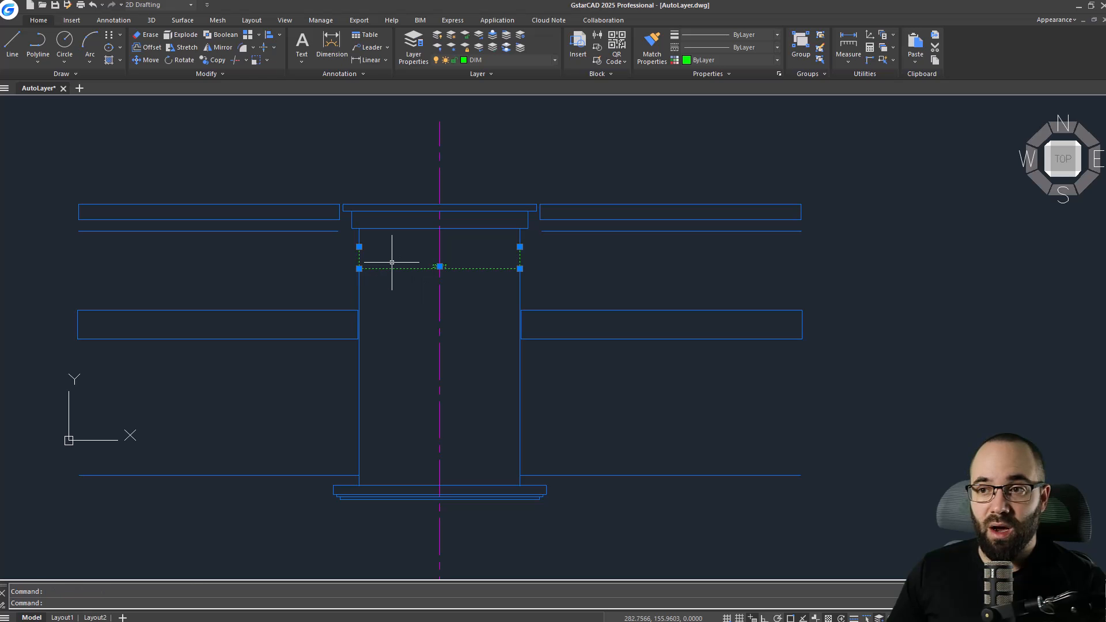
pyautogui.press('Escape')
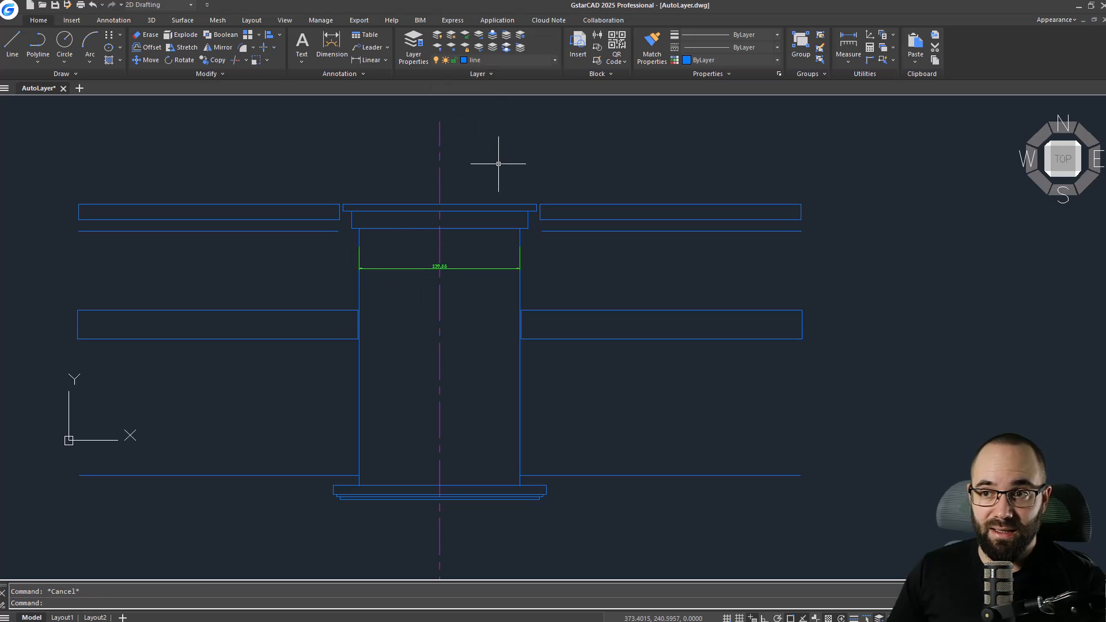
# Add a vertical linear dimension for the thickness of the left top membrane rectangle.
pyautogui.click(357, 63)
pyautogui.click(227, 204)
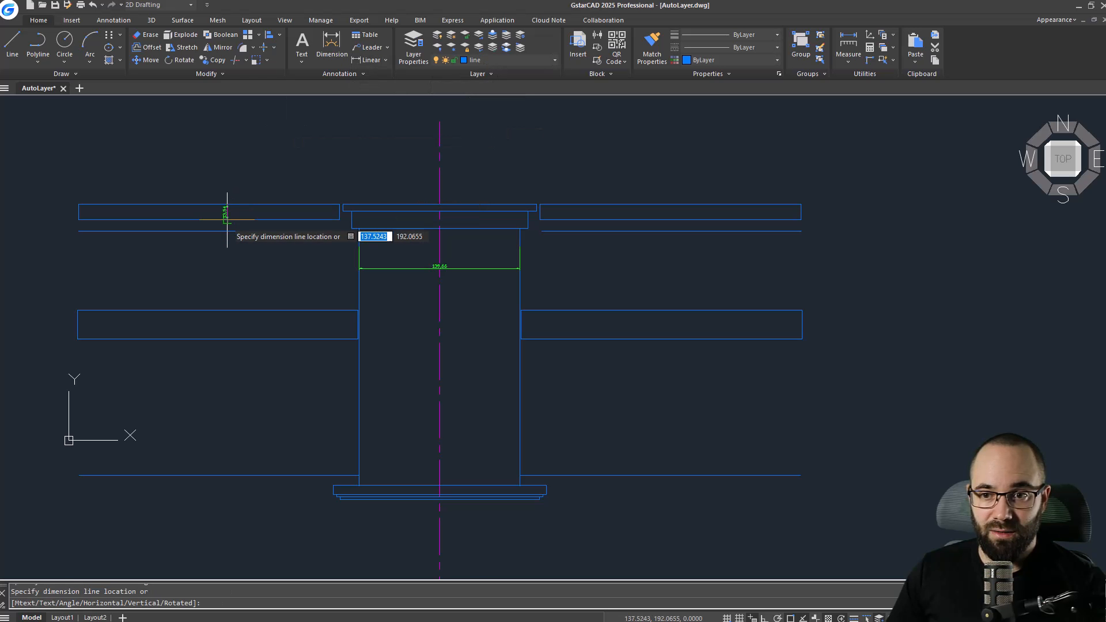
pyautogui.click(227, 220)
pyautogui.click(206, 257)
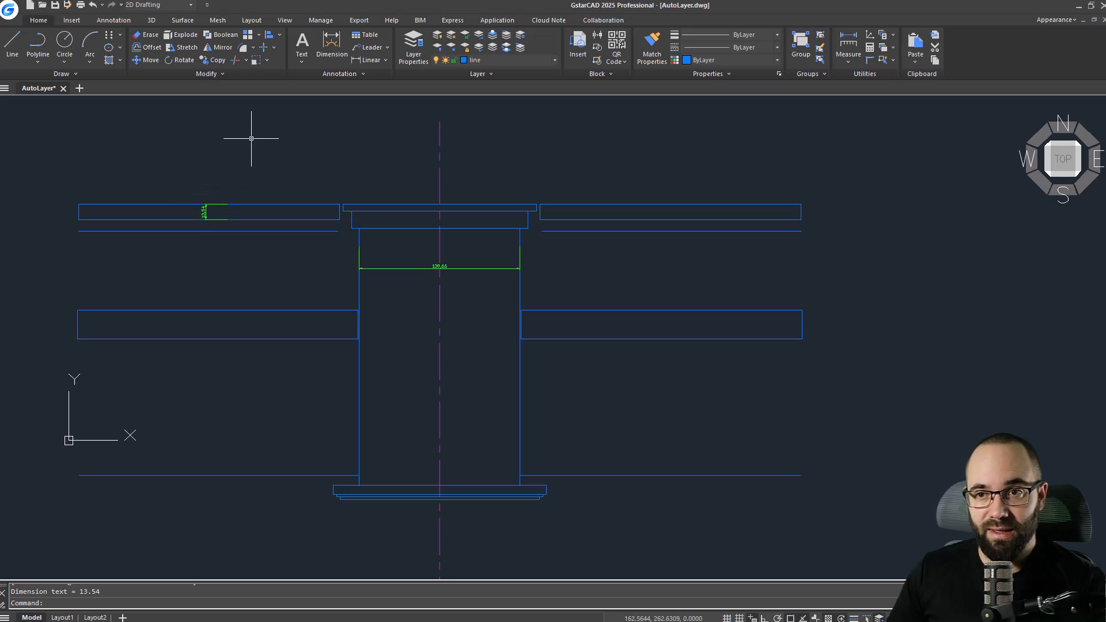
# Add a multiline text title "Roof Drain Detail" above the detail with text height 10.
pyautogui.click(299, 41)
pyautogui.moveTo(200, 160); pyautogui.dragTo(299, 245, button='middle')
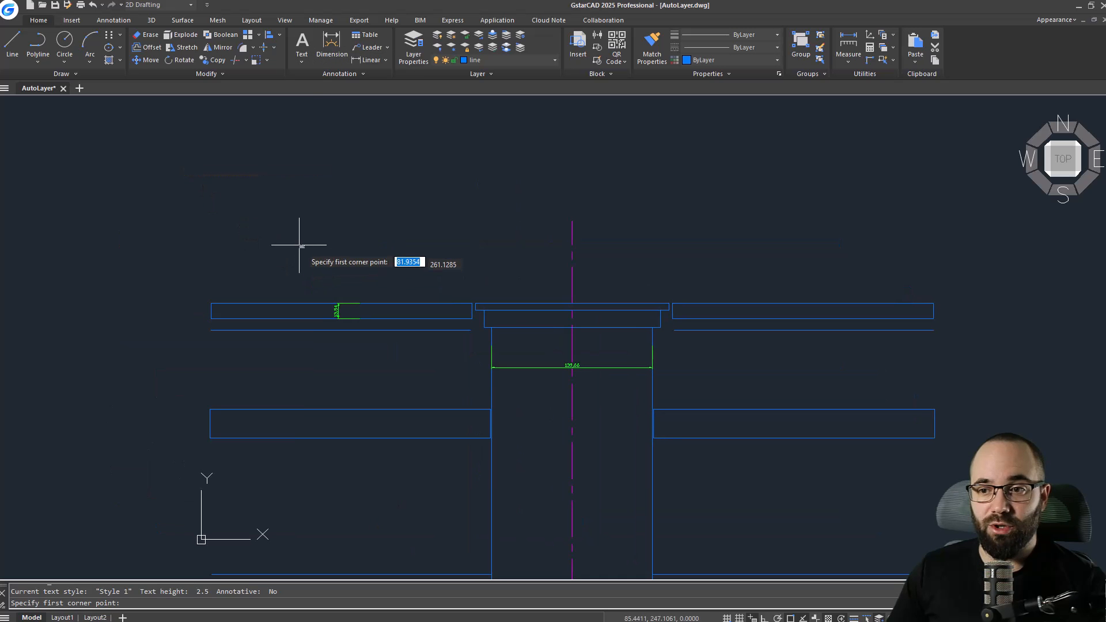
pyautogui.click(213, 218)
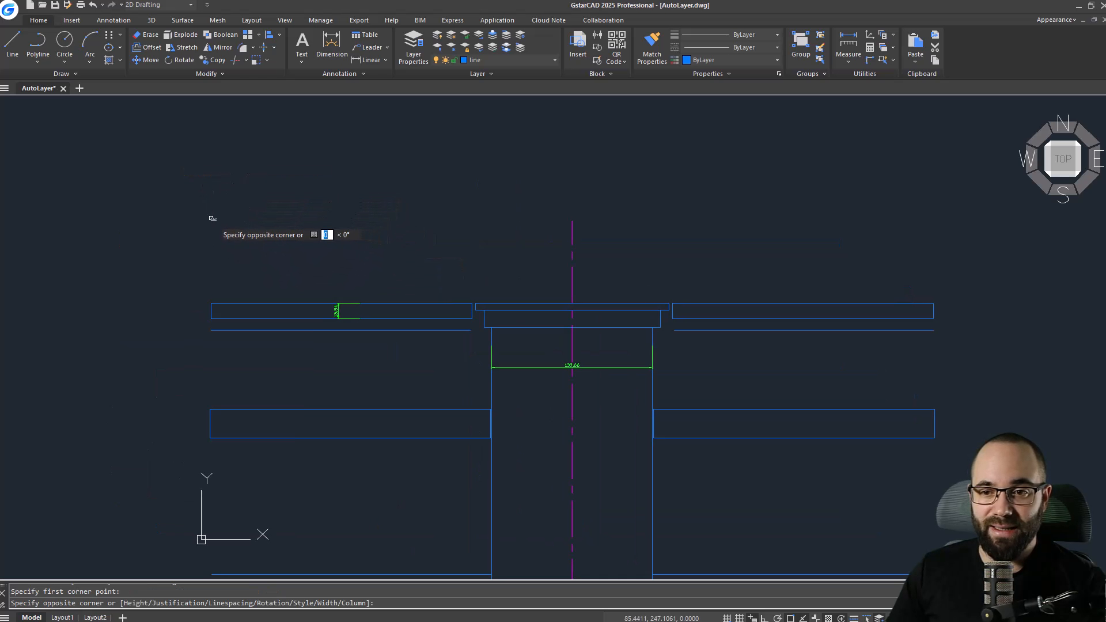
pyautogui.click(466, 275)
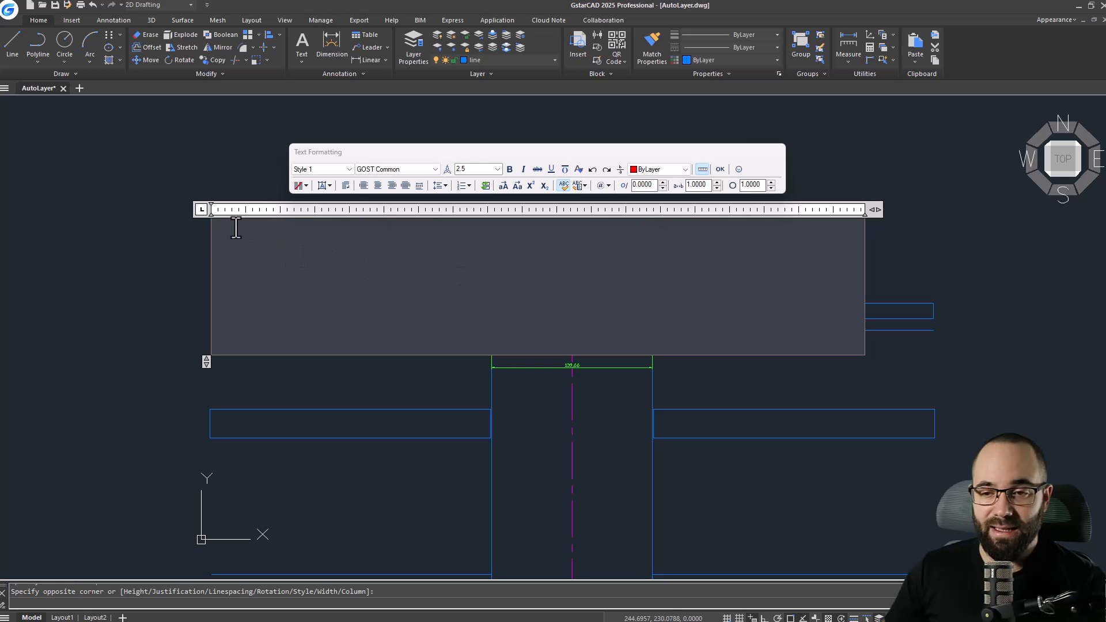
pyautogui.write('Roof Drain Detail')
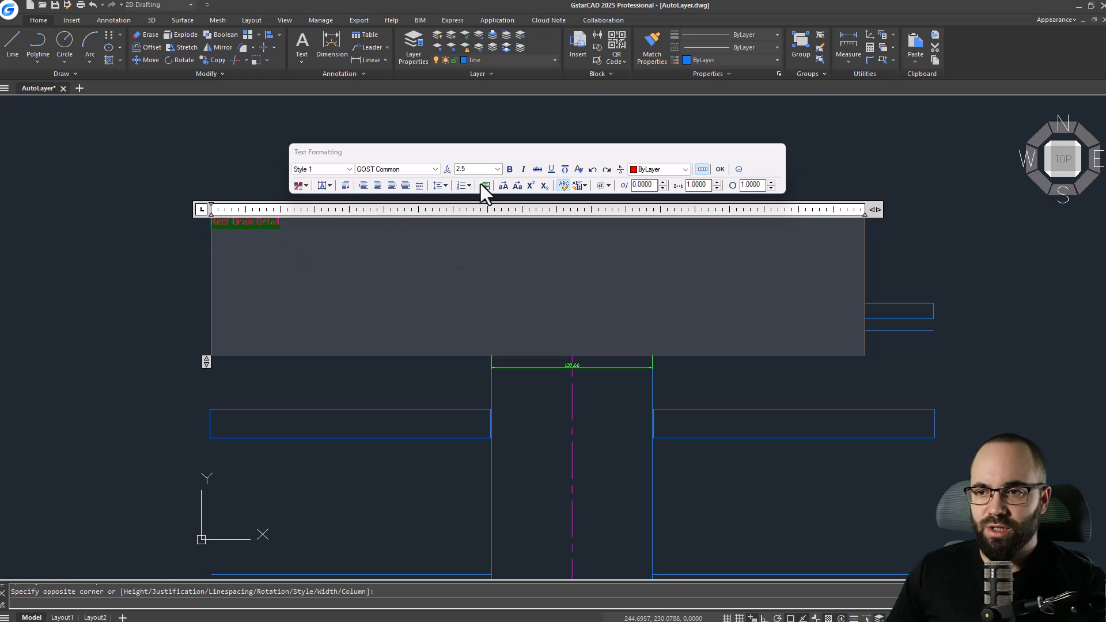
pyautogui.click(473, 170)
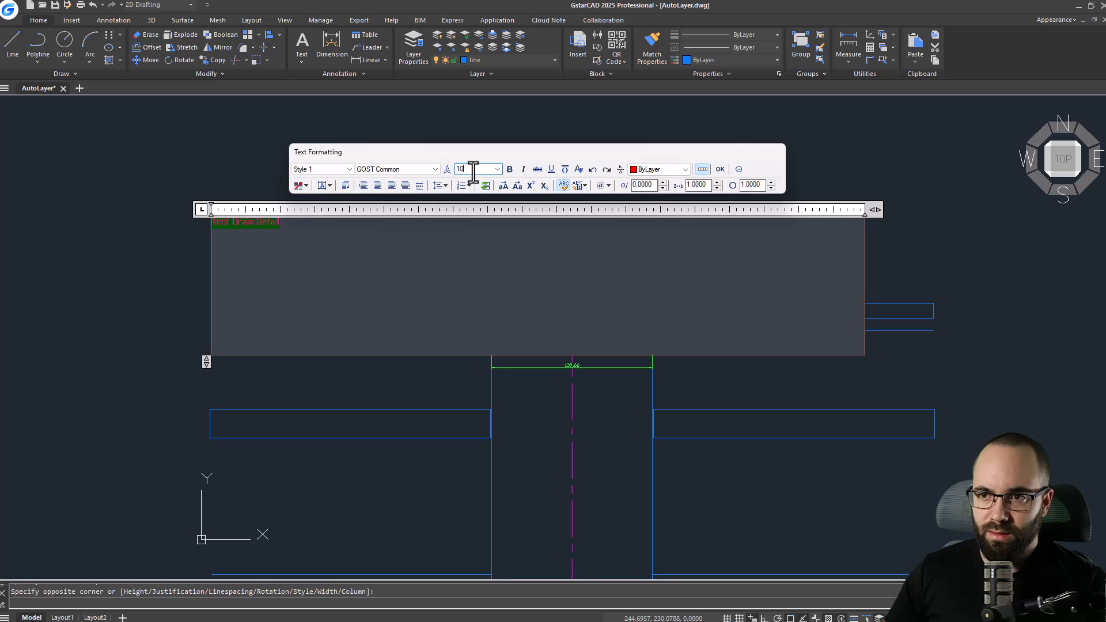
pyautogui.press('Return')
pyautogui.click(225, 188)
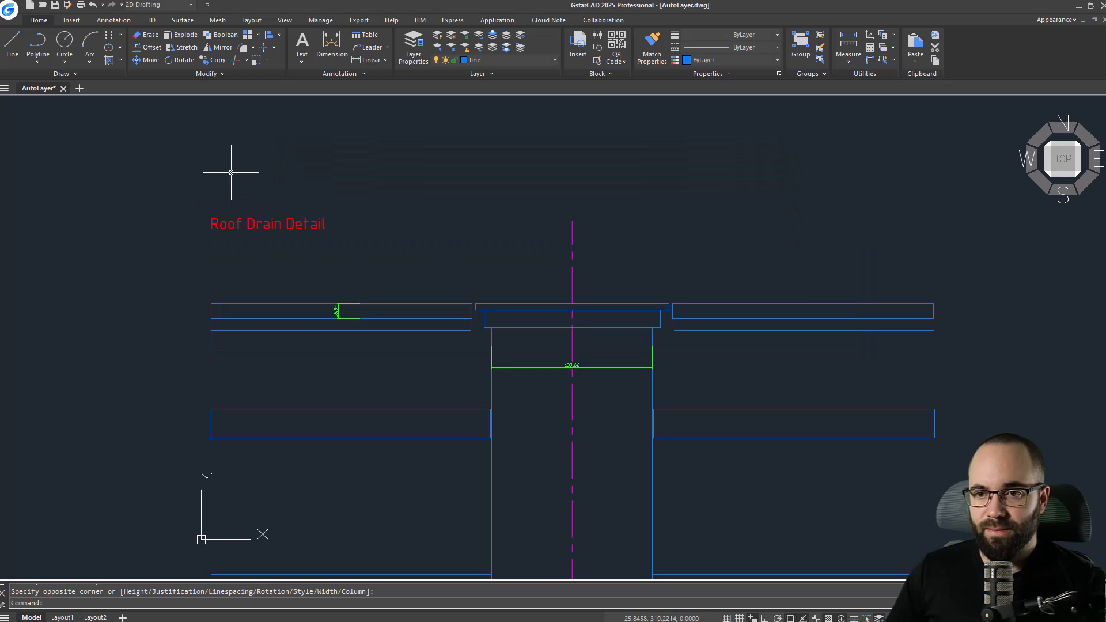
# Select the title text to check which layer it was placed on, then clear the selection.
pyautogui.click(257, 222)
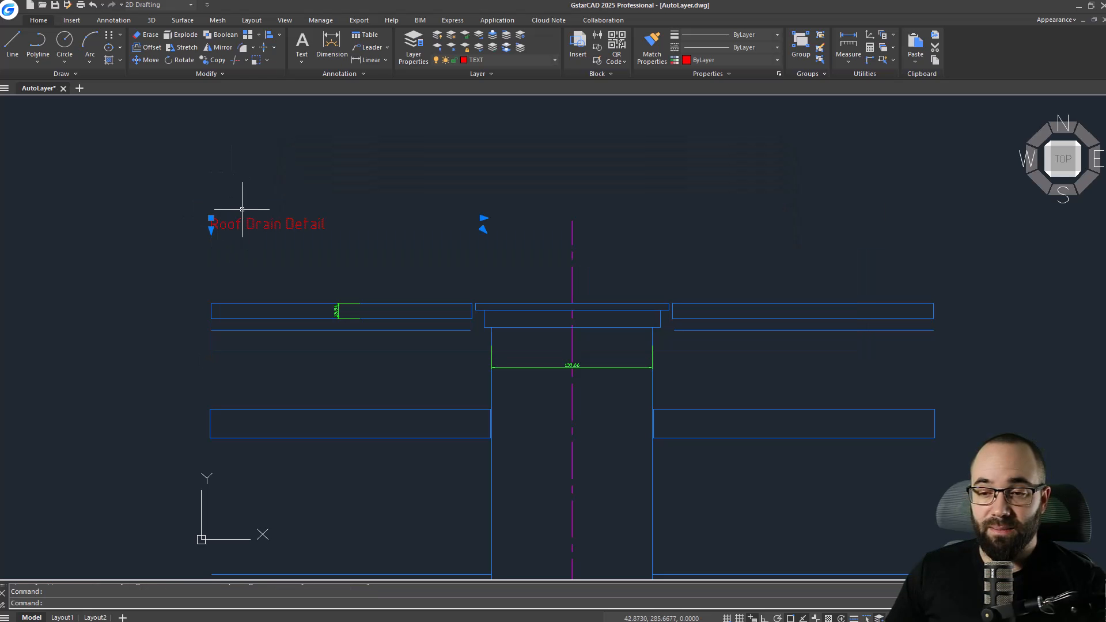
pyautogui.click(190, 264)
pyautogui.press('Escape')
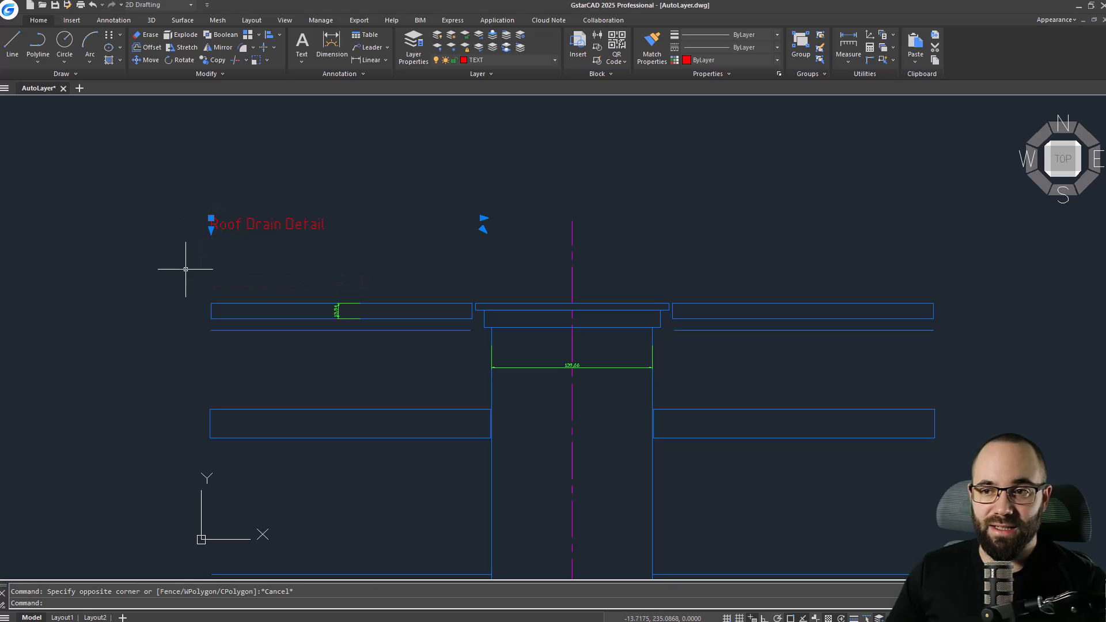
pyautogui.click(344, 168)
pyautogui.press('Escape')
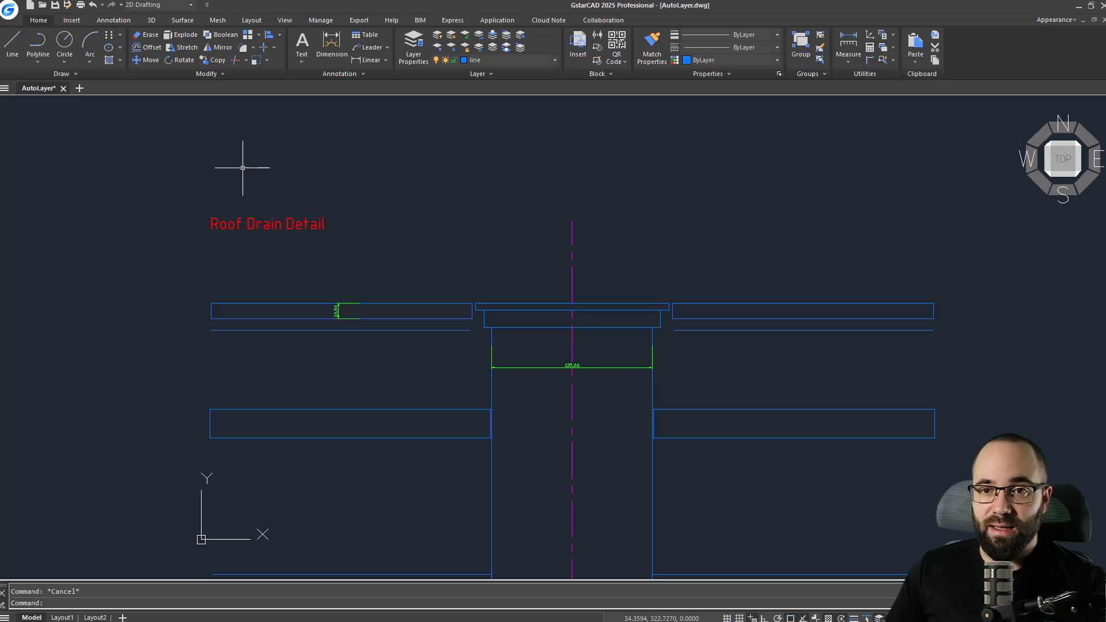
# Hatch the two middle insulation rectangles with the ANSI31 pattern, then select the hatch to check its layer.
pyautogui.write('ha')
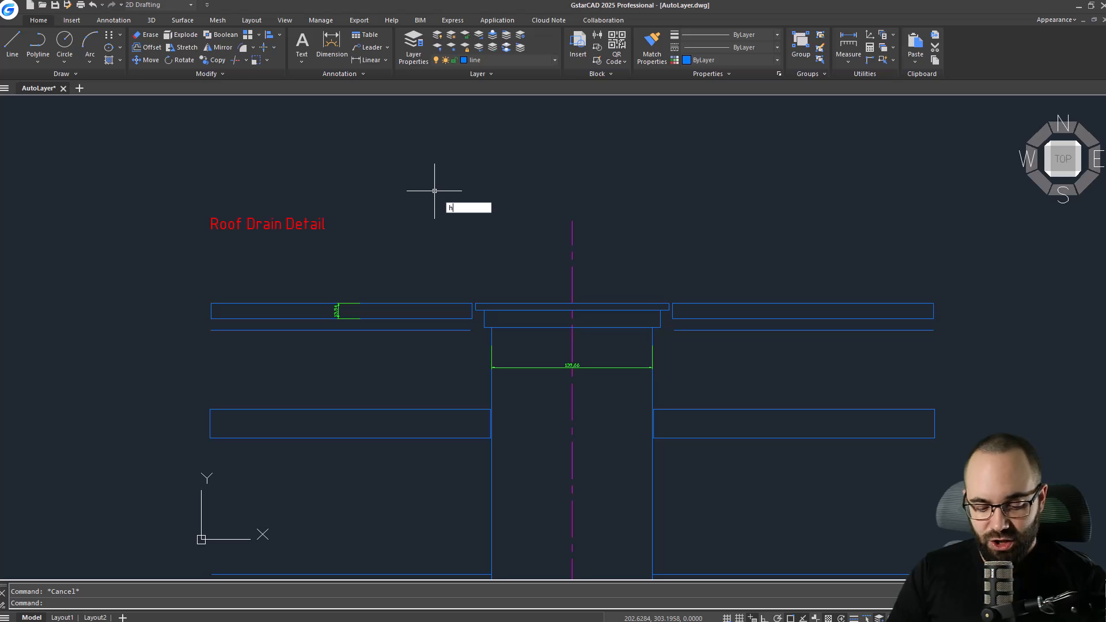
pyautogui.press('Down')
pyautogui.press('Down')
pyautogui.press('Down')
pyautogui.press('Down')
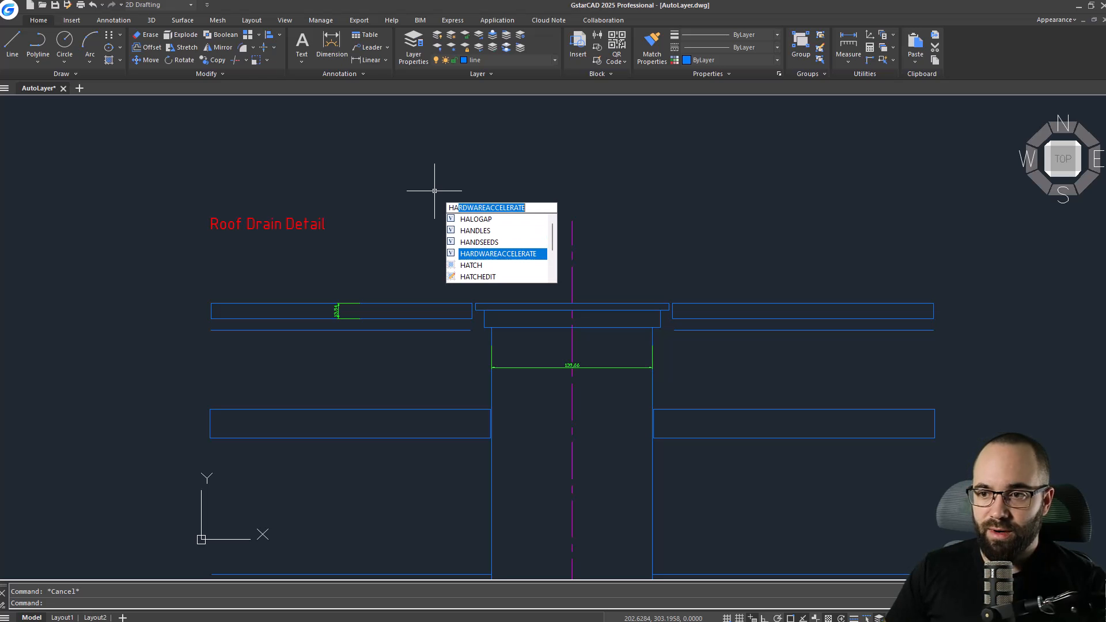
pyautogui.press('Return')
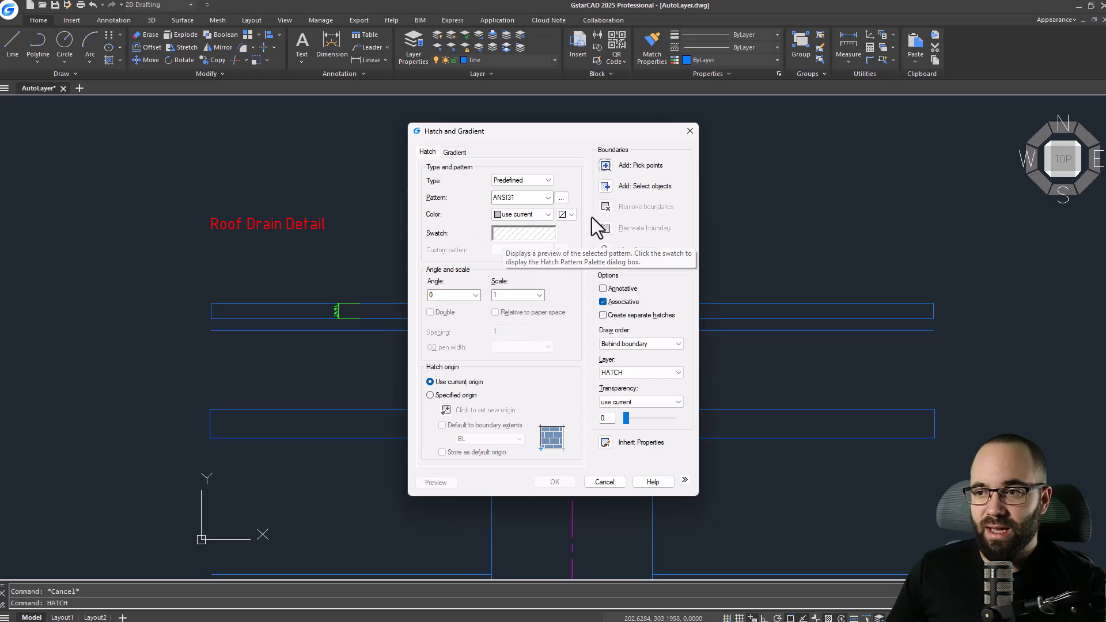
pyautogui.click(606, 187)
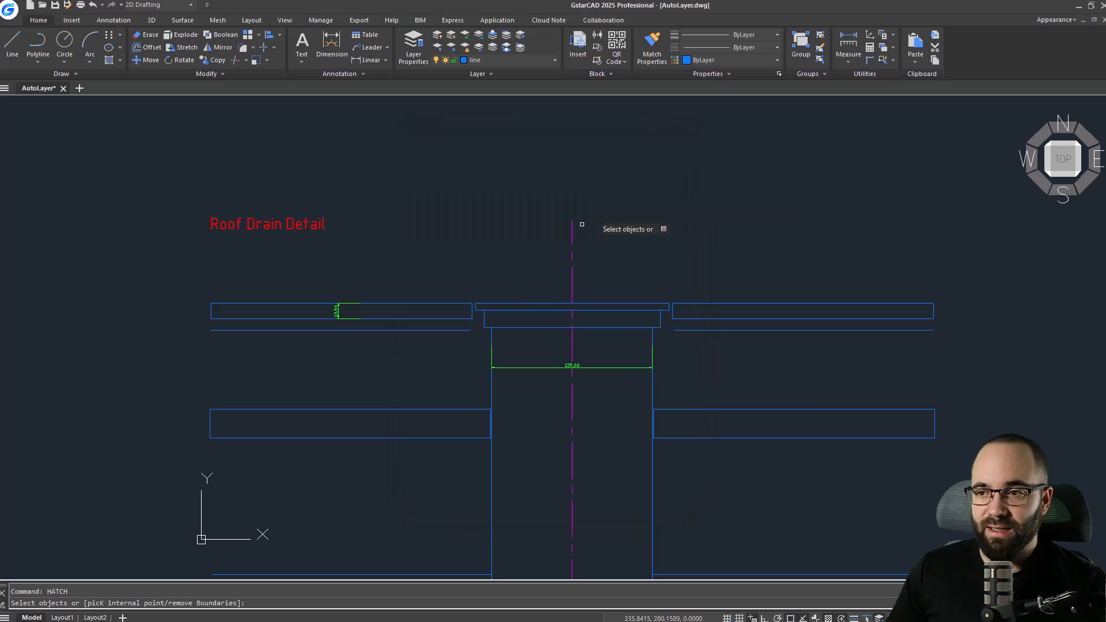
pyautogui.click(353, 409)
pyautogui.click(684, 410)
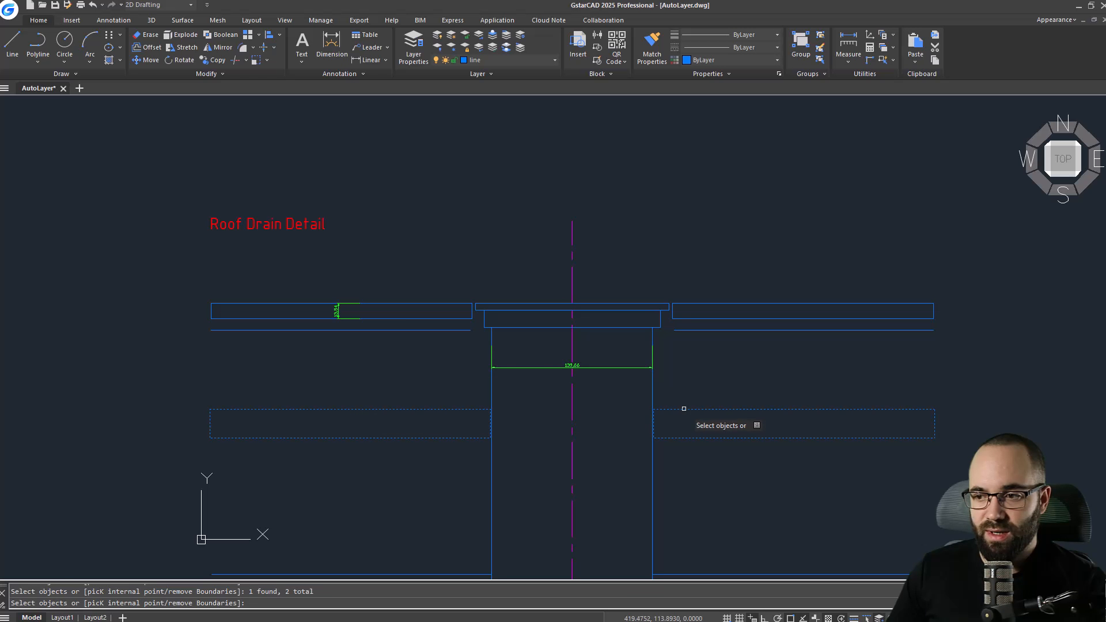
pyautogui.press('Return')
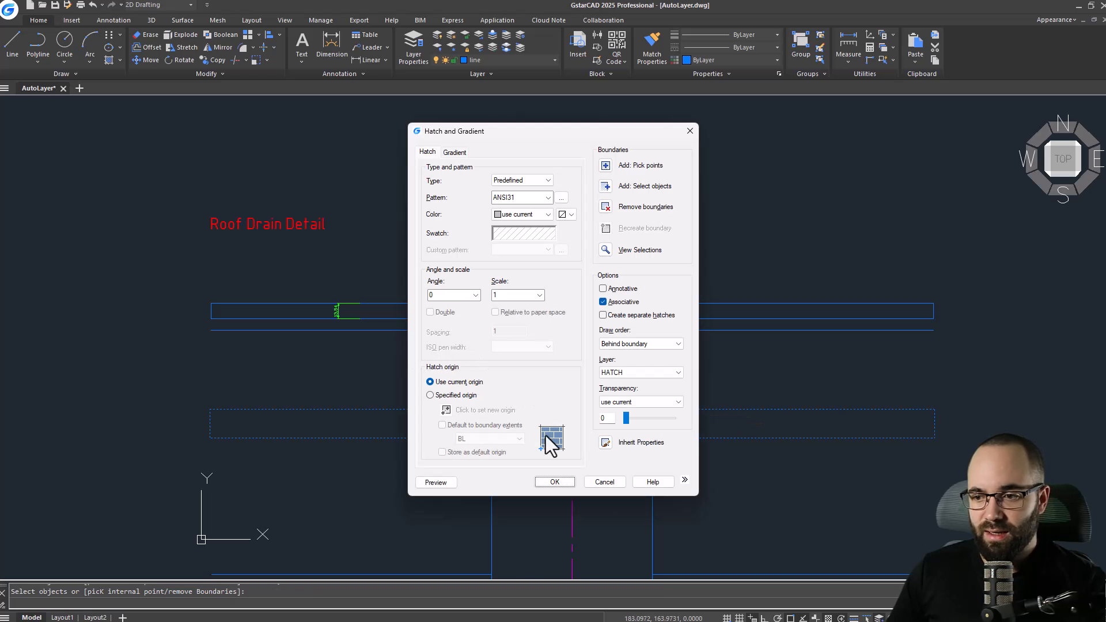
pyautogui.click(554, 482)
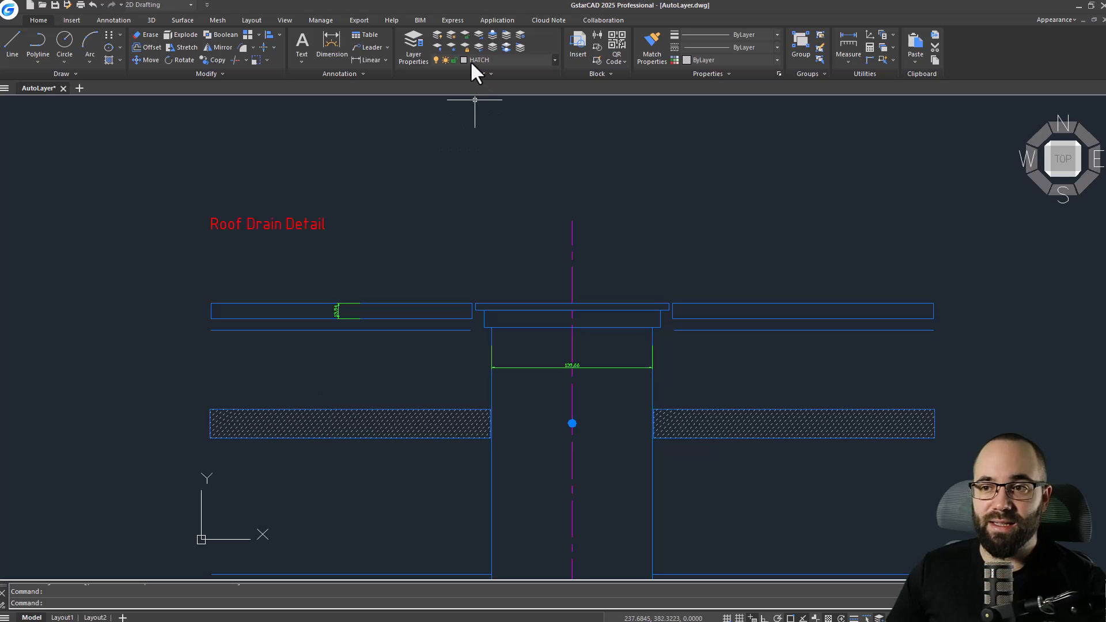
pyautogui.click(335, 369)
pyautogui.press('Escape')
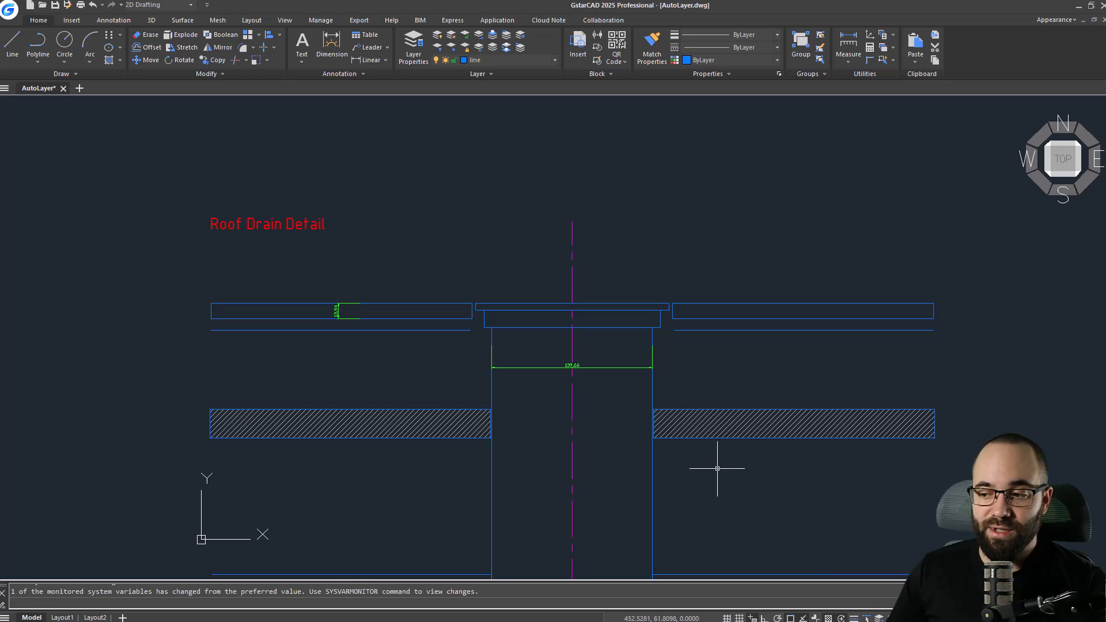
pyautogui.click(363, 60)
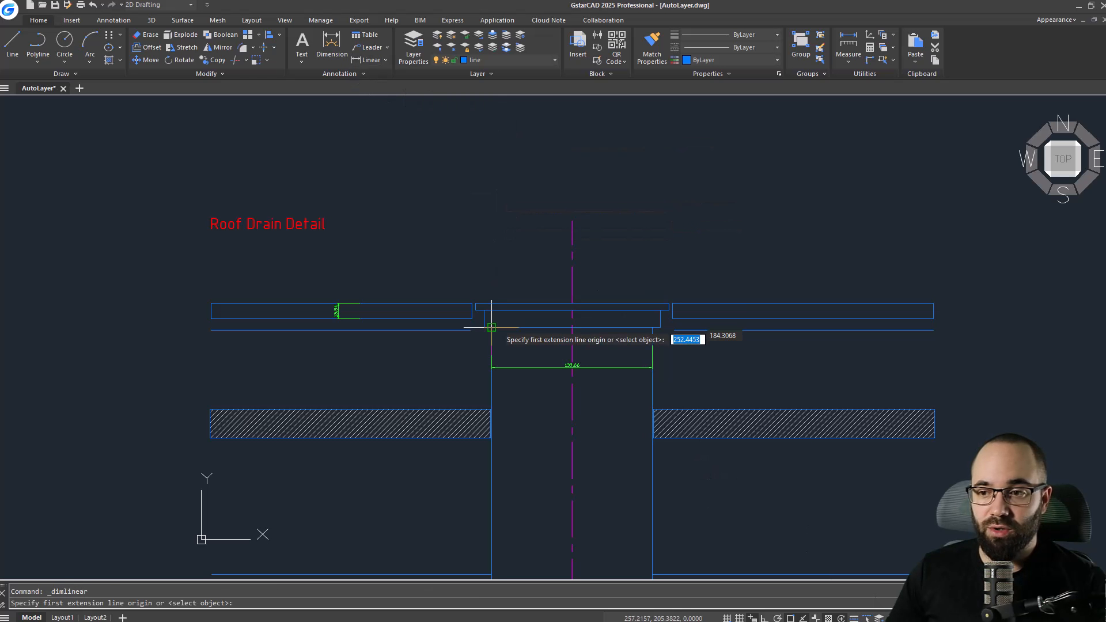
pyautogui.click(506, 304)
pyautogui.click(508, 311)
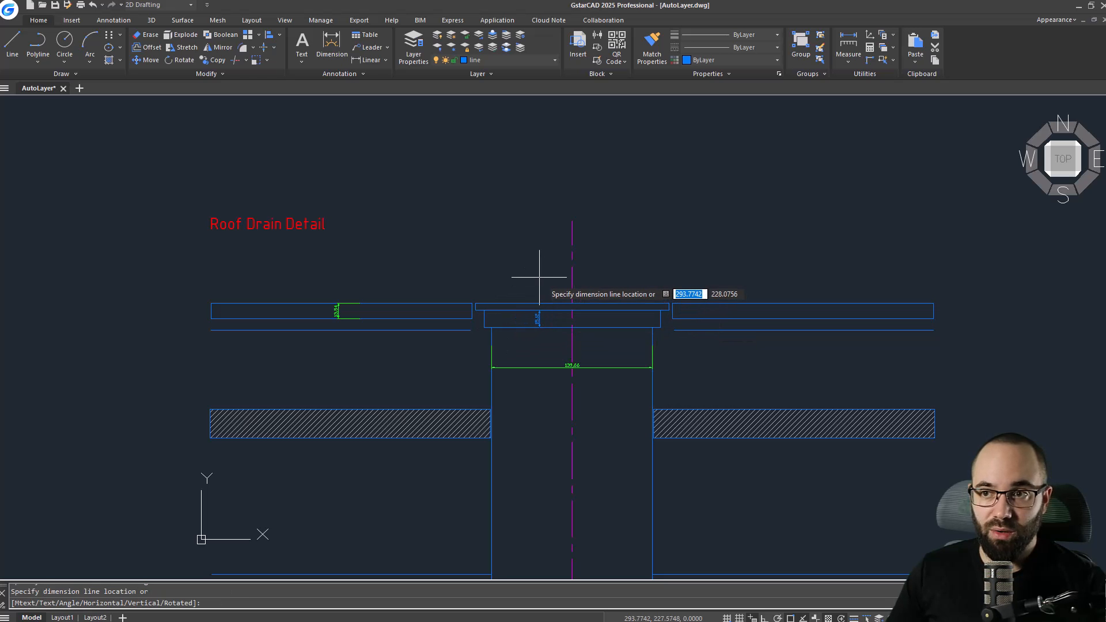
pyautogui.press('Escape')
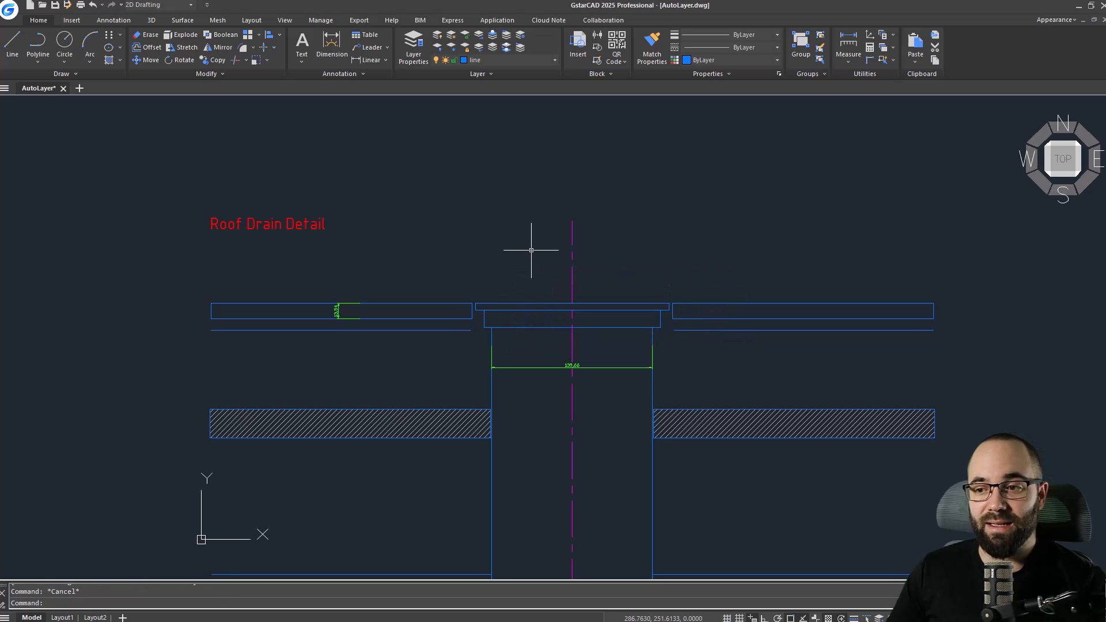
# Open the layer list to review the drawing's layers.
pyautogui.click(475, 61)
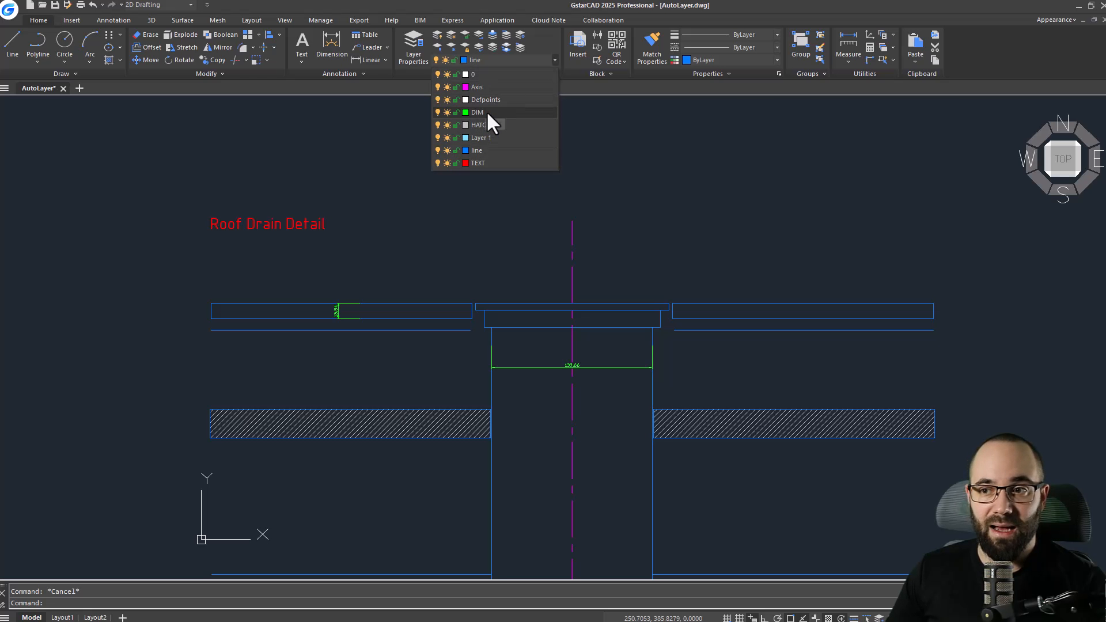
pyautogui.click(499, 62)
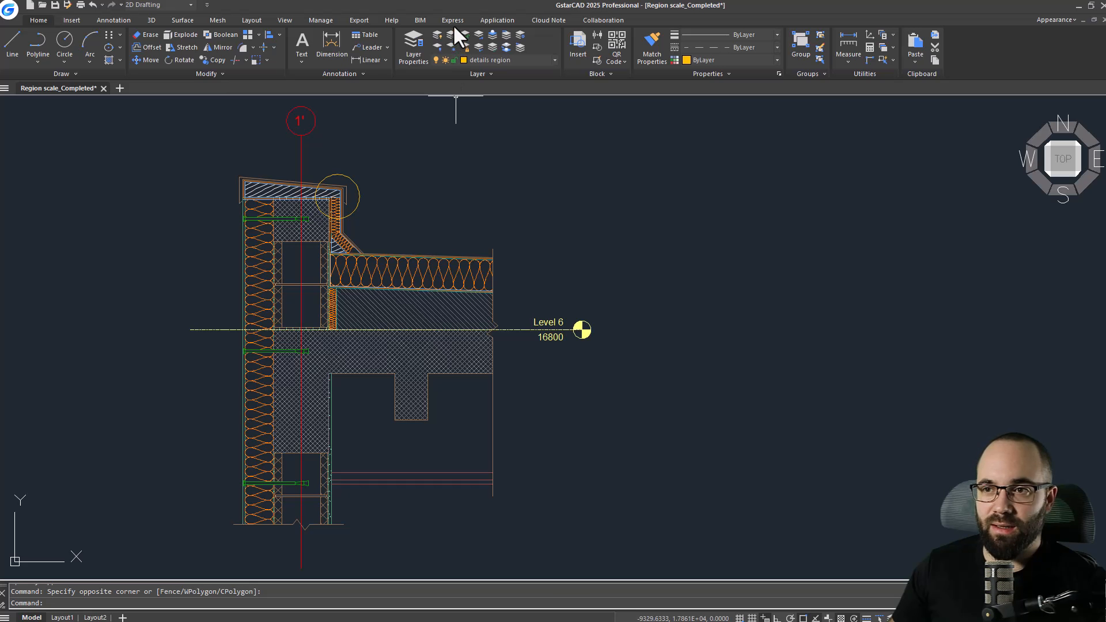
# In the other drawing, run Region Scale, framing the parapet corner inside the circle and placing the copy to the right.
pyautogui.click(452, 21)
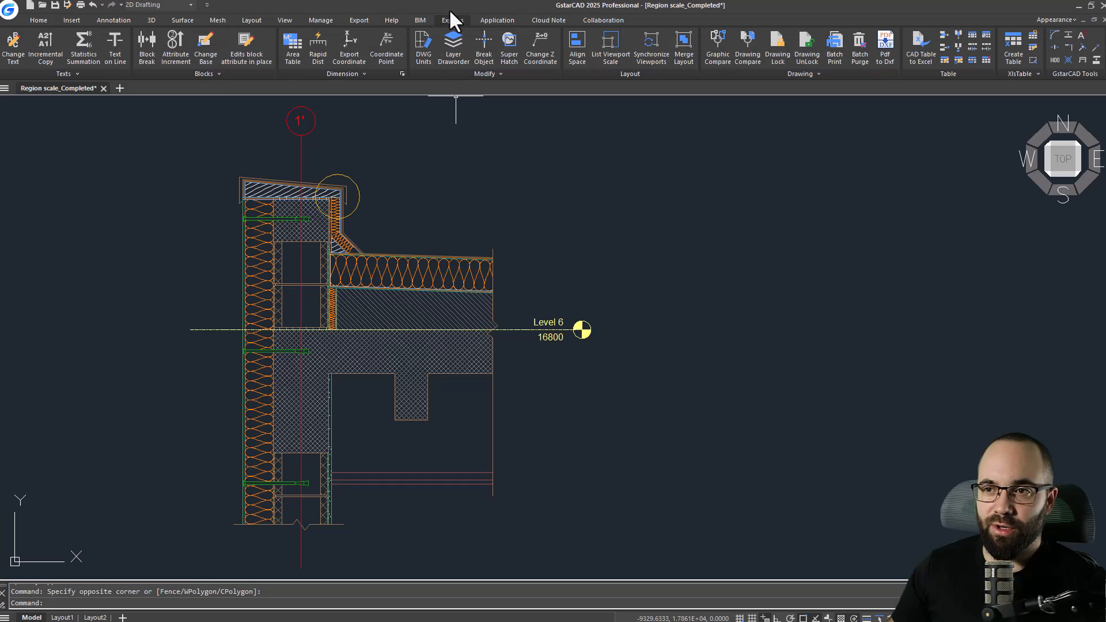
pyautogui.click(460, 74)
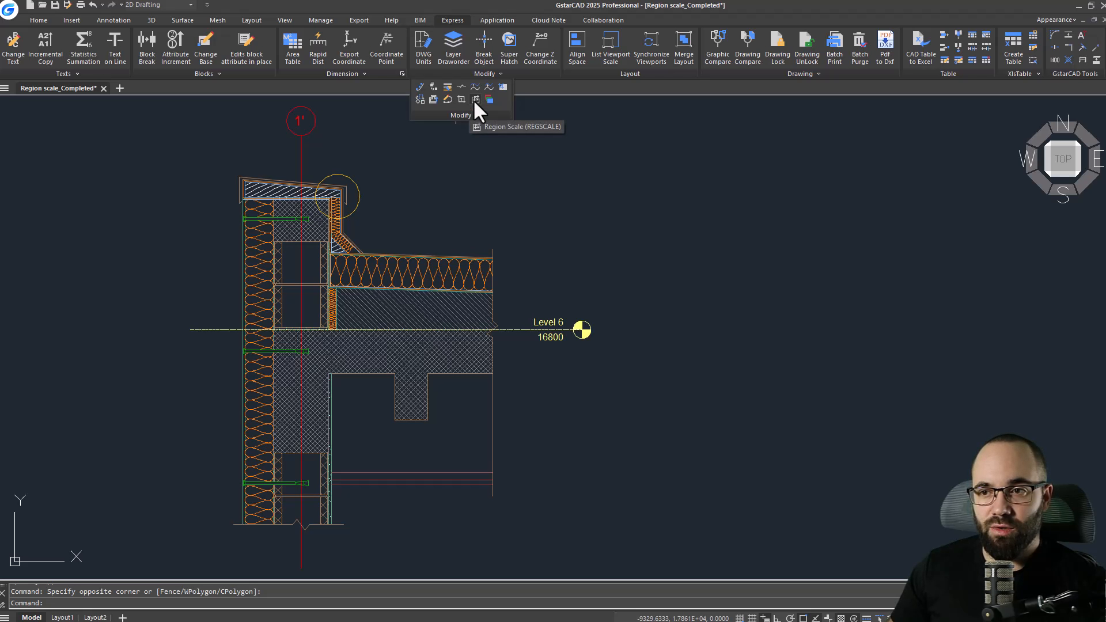
pyautogui.click(473, 100)
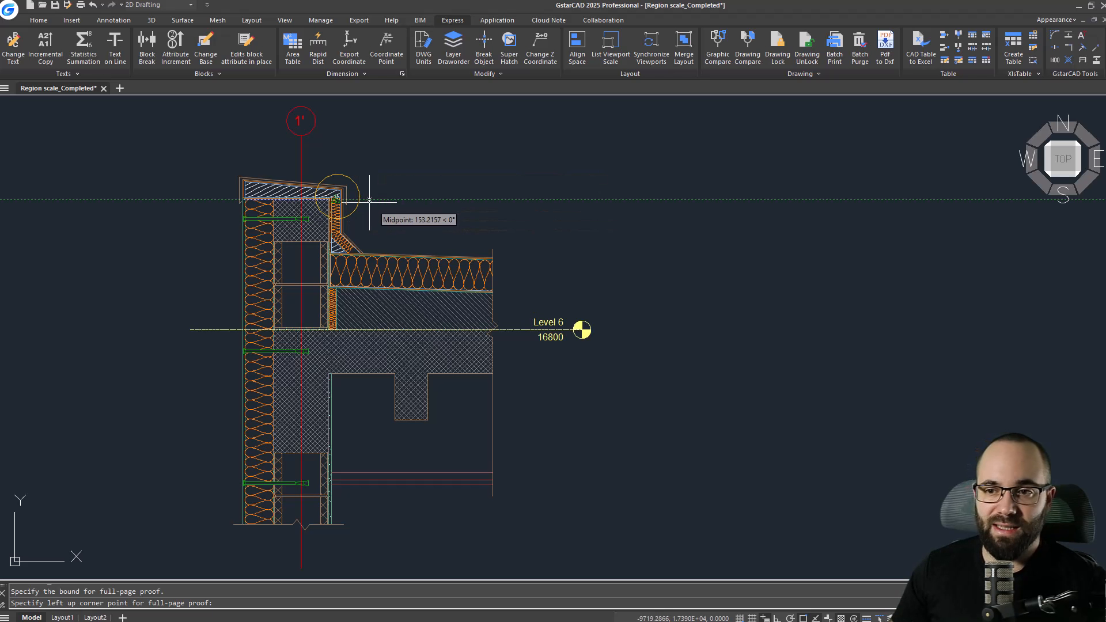
pyautogui.scroll(2, 345, 188)
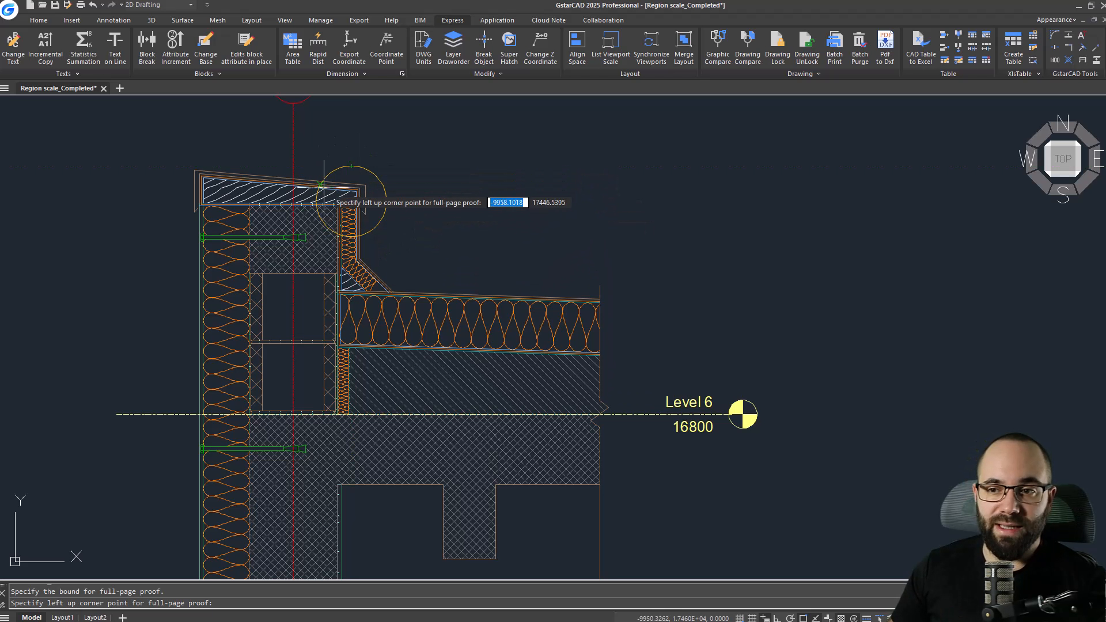
pyautogui.scroll(4, 333, 174)
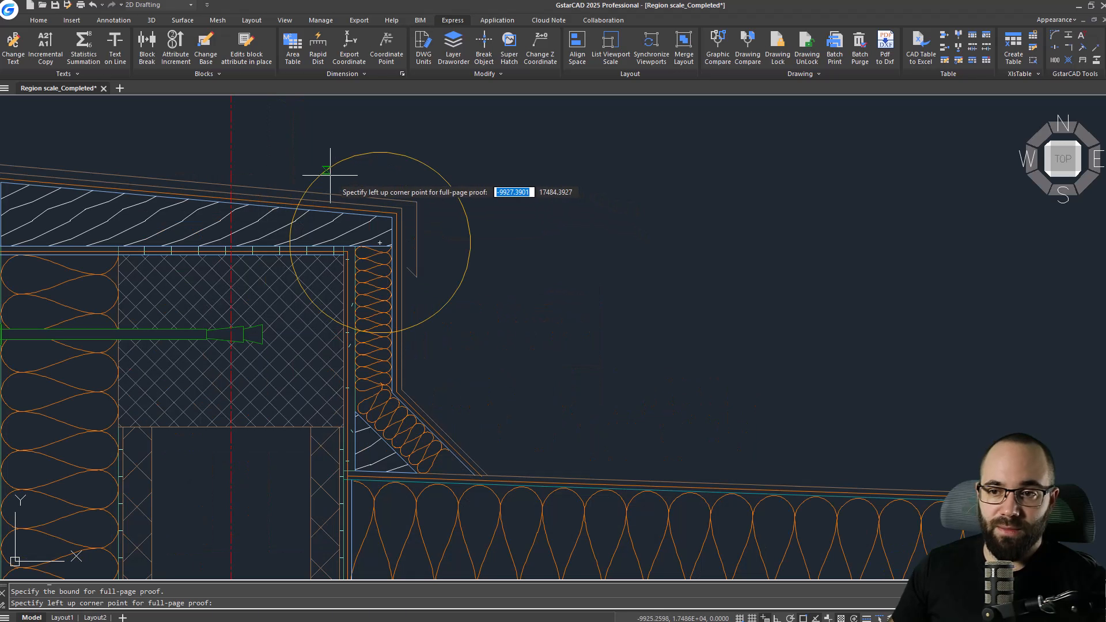
pyautogui.click(283, 138)
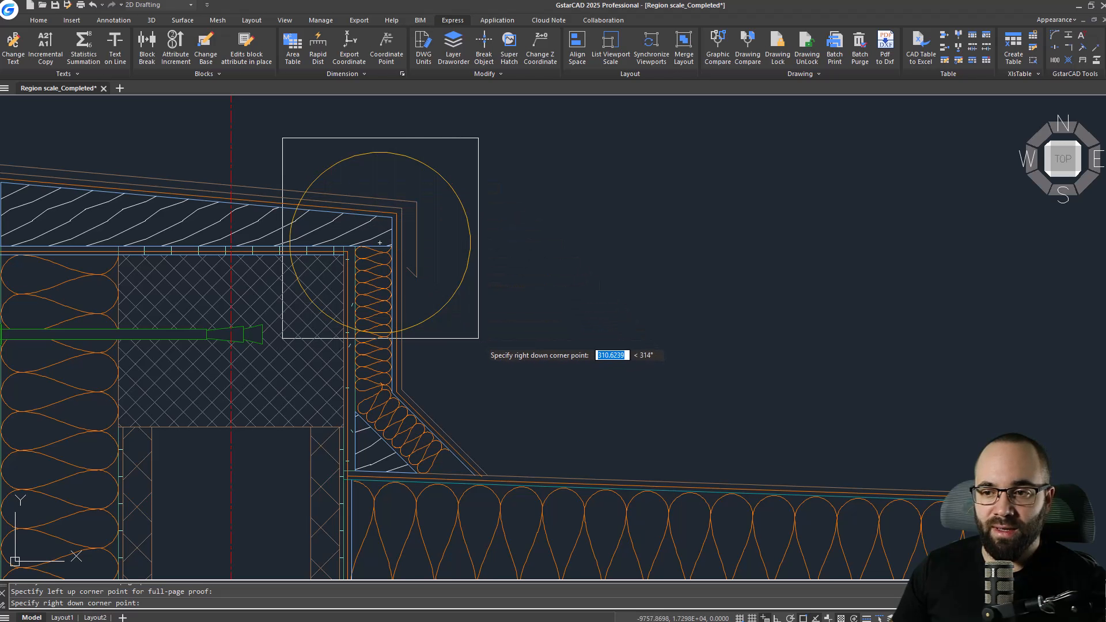
pyautogui.click(482, 344)
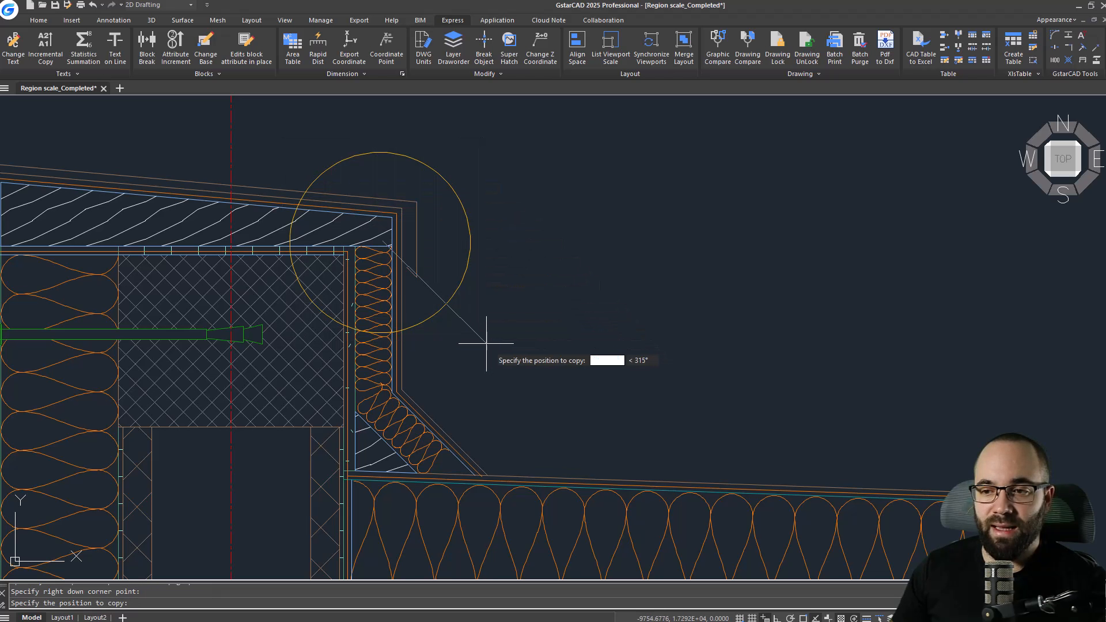
pyautogui.scroll(-5, 465, 328)
pyautogui.scroll(4, 483, 333)
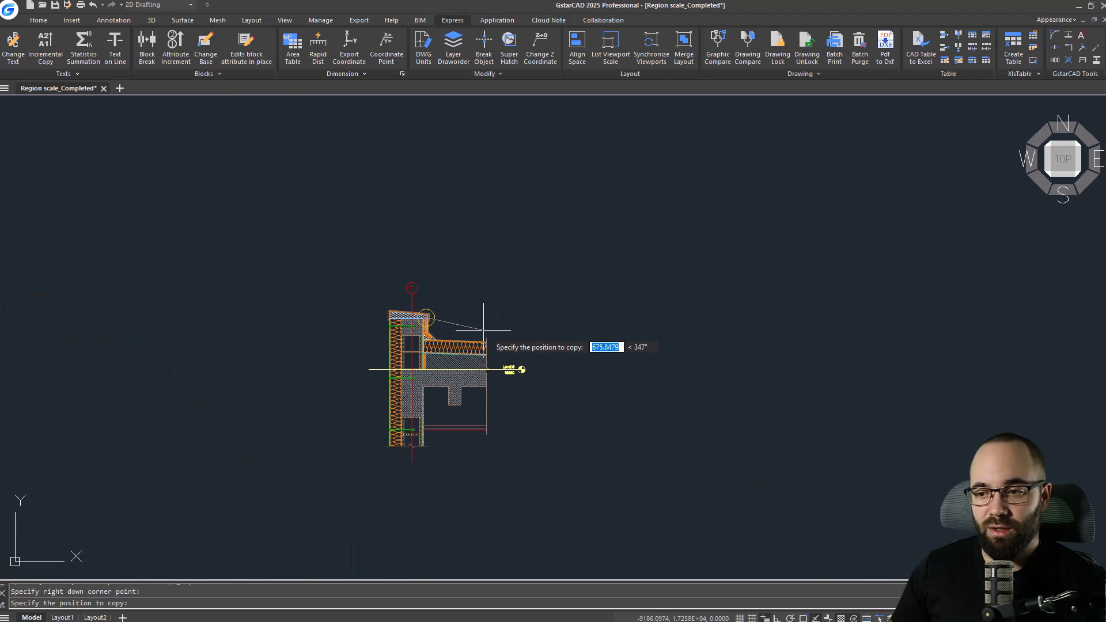
pyautogui.click(635, 255)
# Enter a zoom scaling of 3 for the copied region.
pyautogui.scroll(3, 635, 255)
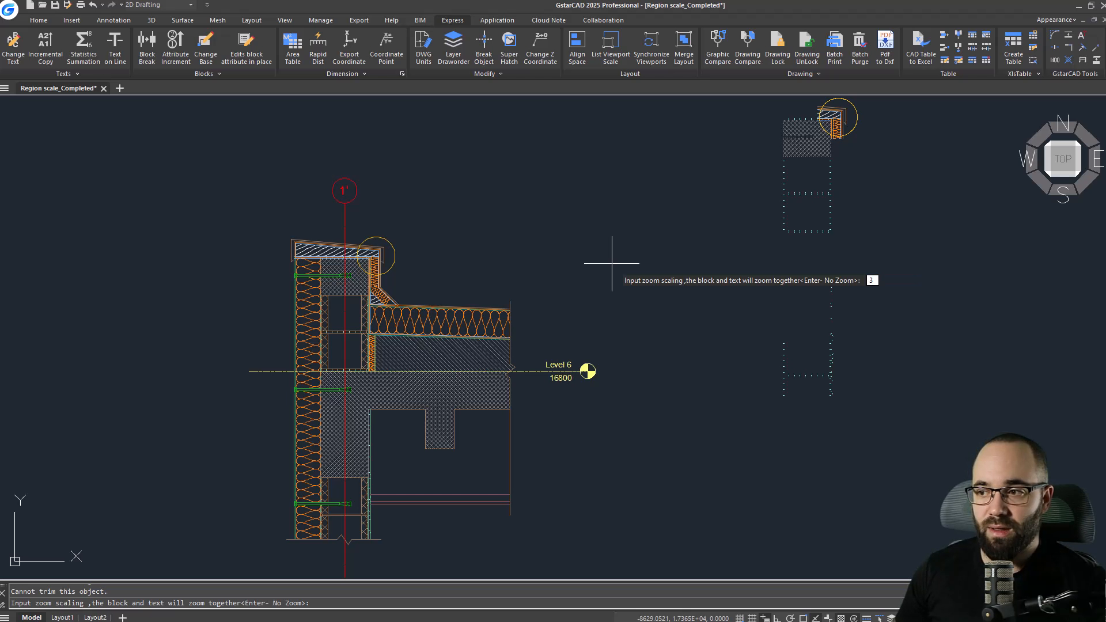
pyautogui.write('3')
pyautogui.press('Return')
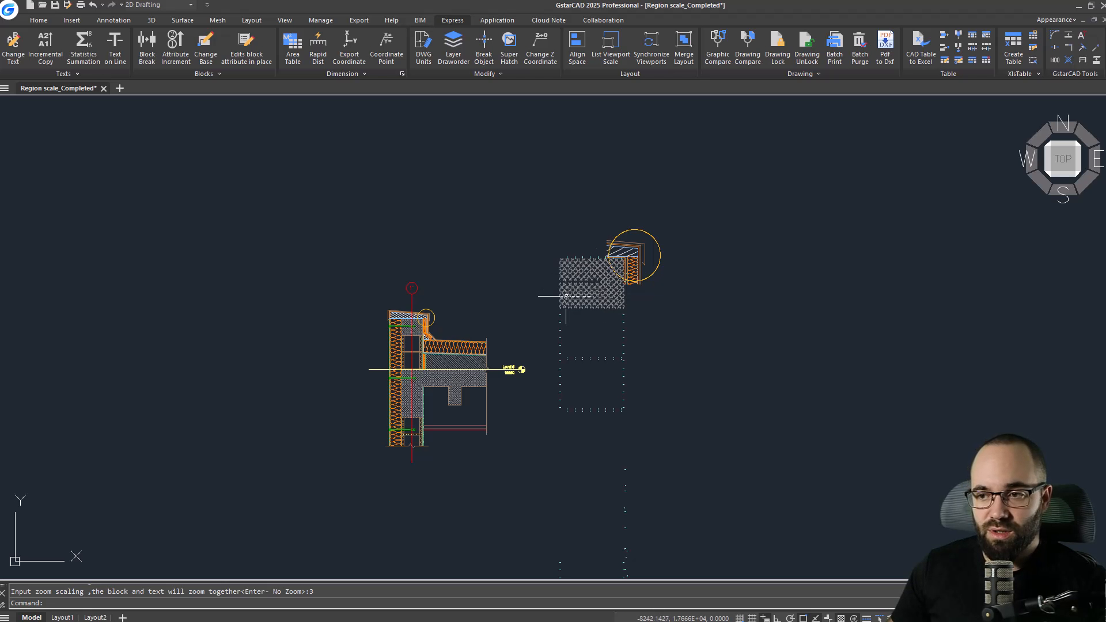
# Trim away everything outside the enlarged detail's circle with EXTRIM, using the circle as the cutting edge.
pyautogui.moveTo(603, 383)
pyautogui.mouseDown(button='middle')
pyautogui.moveTo(594, 297)
pyautogui.moveTo(581, 306)
pyautogui.mouseUp(button='middle')
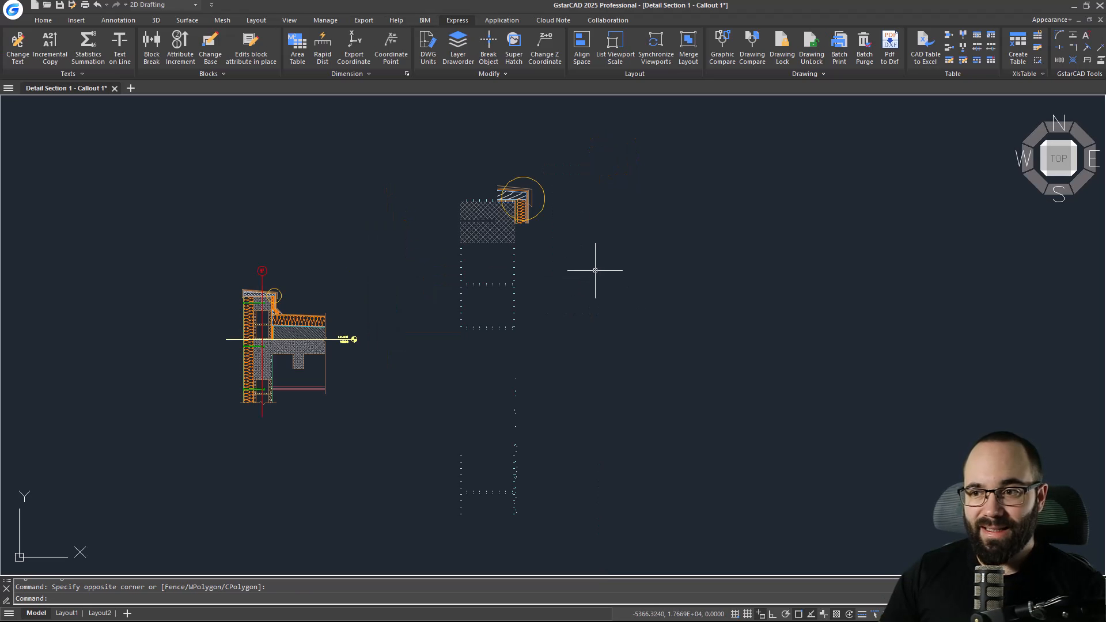
pyautogui.scroll(6, 526, 190)
pyautogui.moveTo(629, 298); pyautogui.dragTo(625, 309, button='middle')
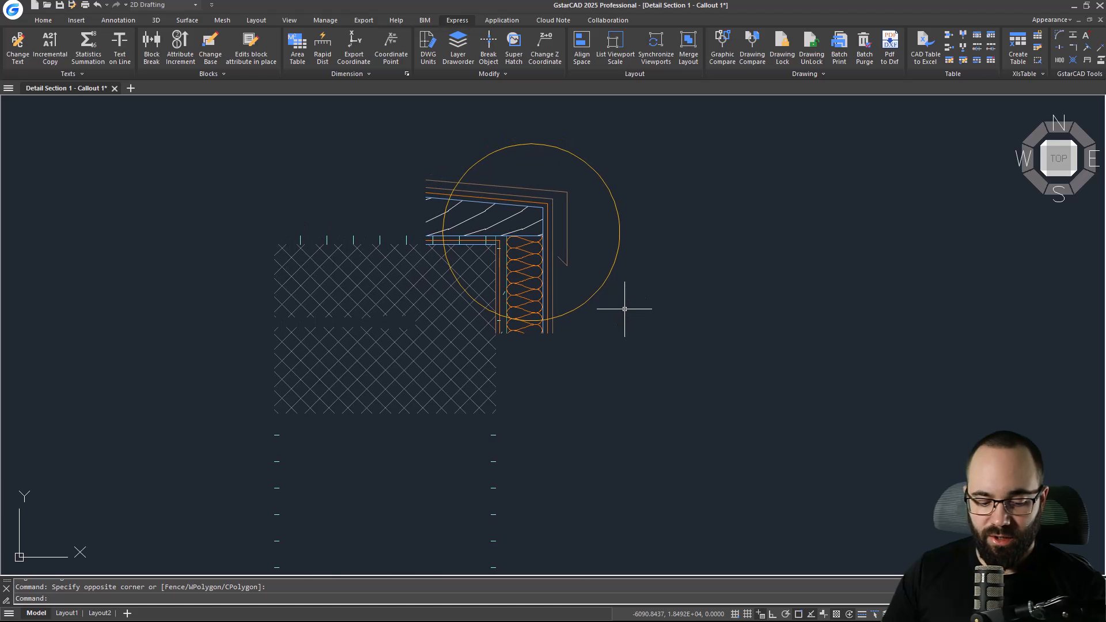
pyautogui.write('ext')
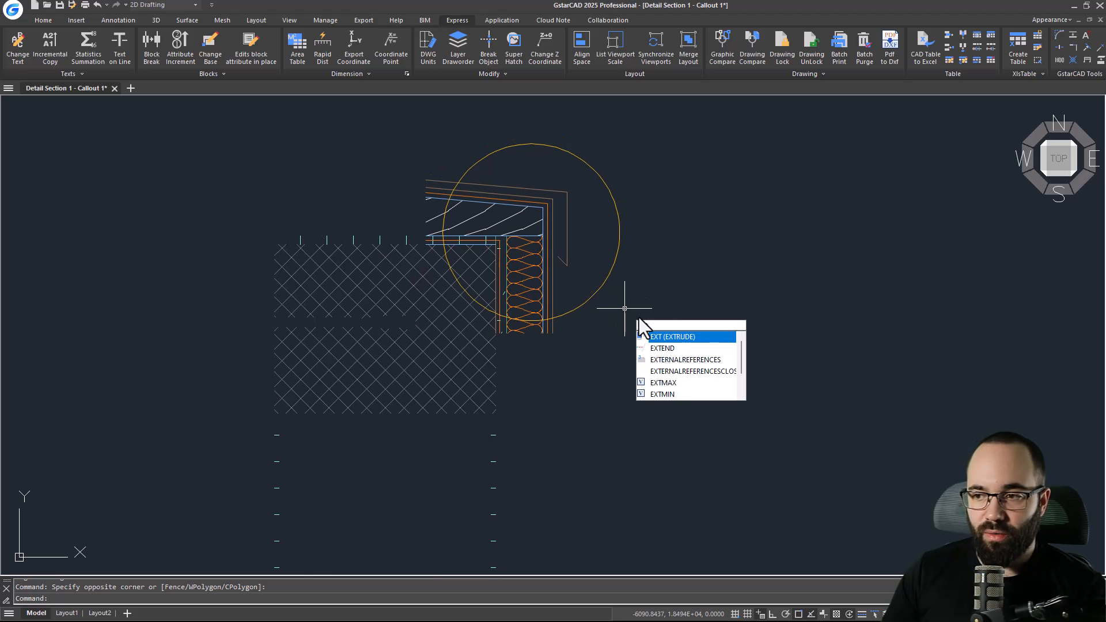
pyautogui.write('rim')
pyautogui.press('Return')
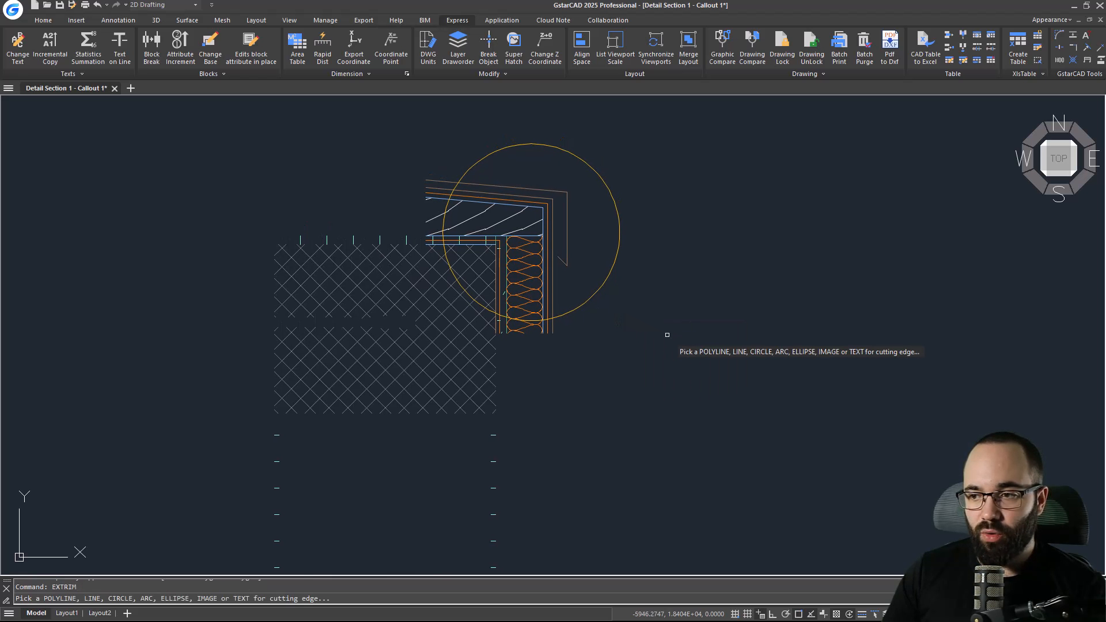
pyautogui.click(578, 304)
pyautogui.click(520, 362)
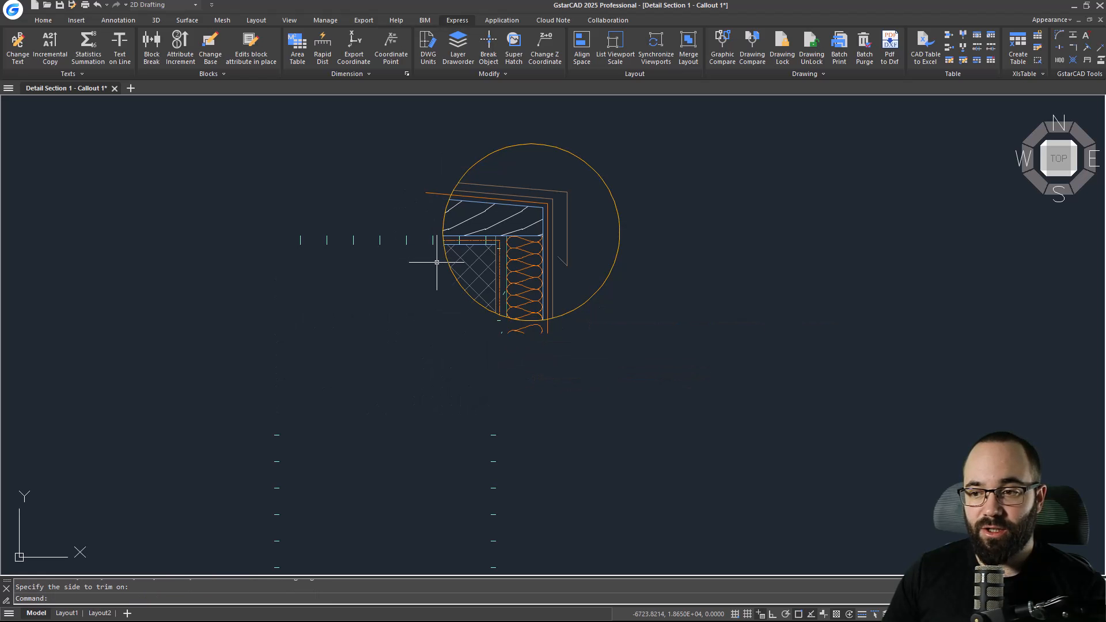
# Trim the remaining line ends protruding beyond the enlarged detail's circle.
pyautogui.write('tr')
pyautogui.press('Return')
pyautogui.click(435, 193)
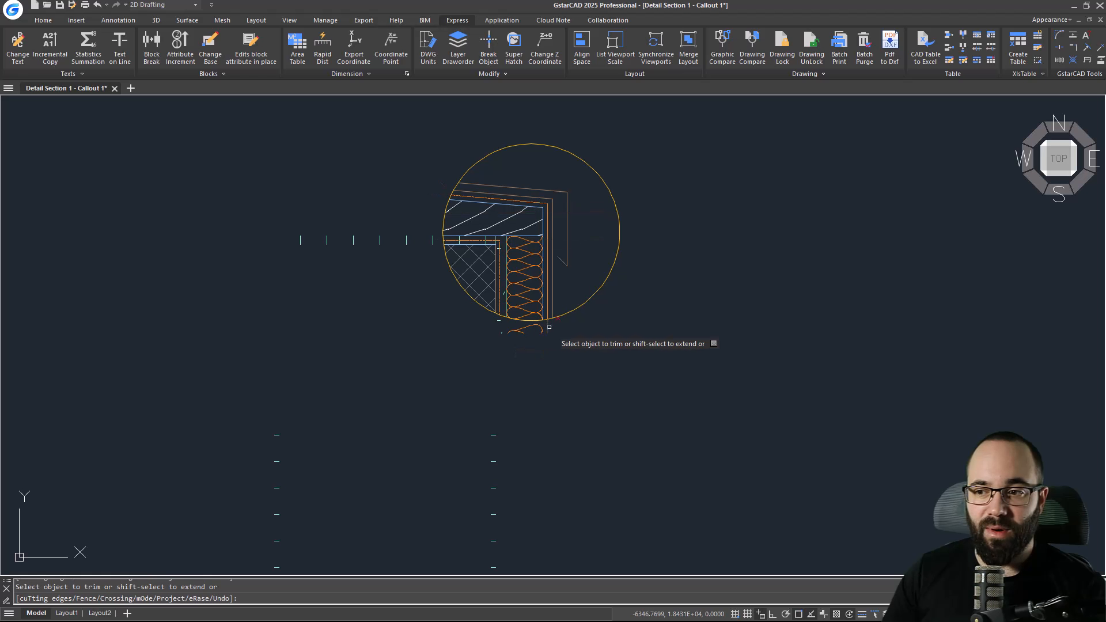
pyautogui.click(549, 326)
pyautogui.moveTo(492, 316); pyautogui.dragTo(430, 248, button='middle')
pyautogui.click(478, 262)
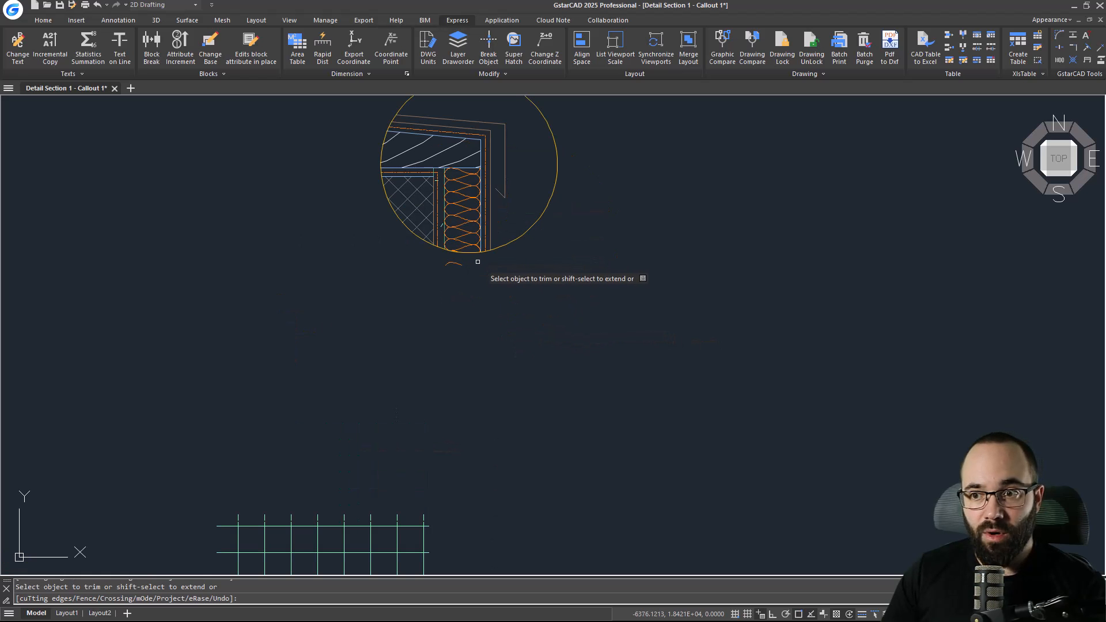
# Remove the leftover line fragments below the enlarged detail by trimming and deleting them.
pyautogui.scroll(-5, 420, 243)
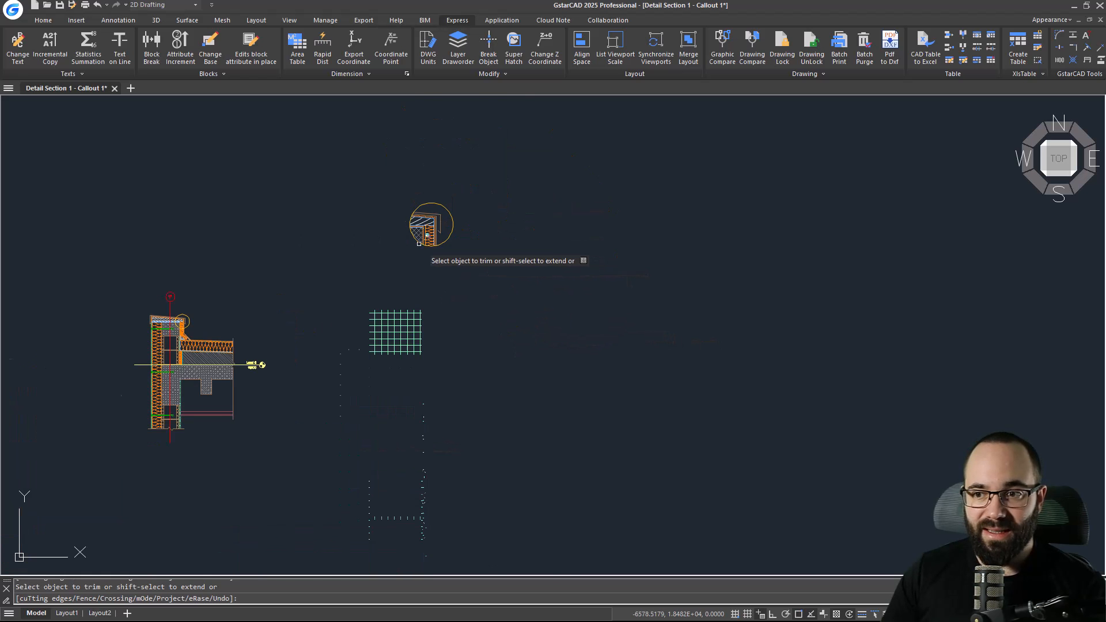
pyautogui.click(406, 517)
pyautogui.click(372, 518)
pyautogui.scroll(5, 366, 504)
pyautogui.click(398, 512)
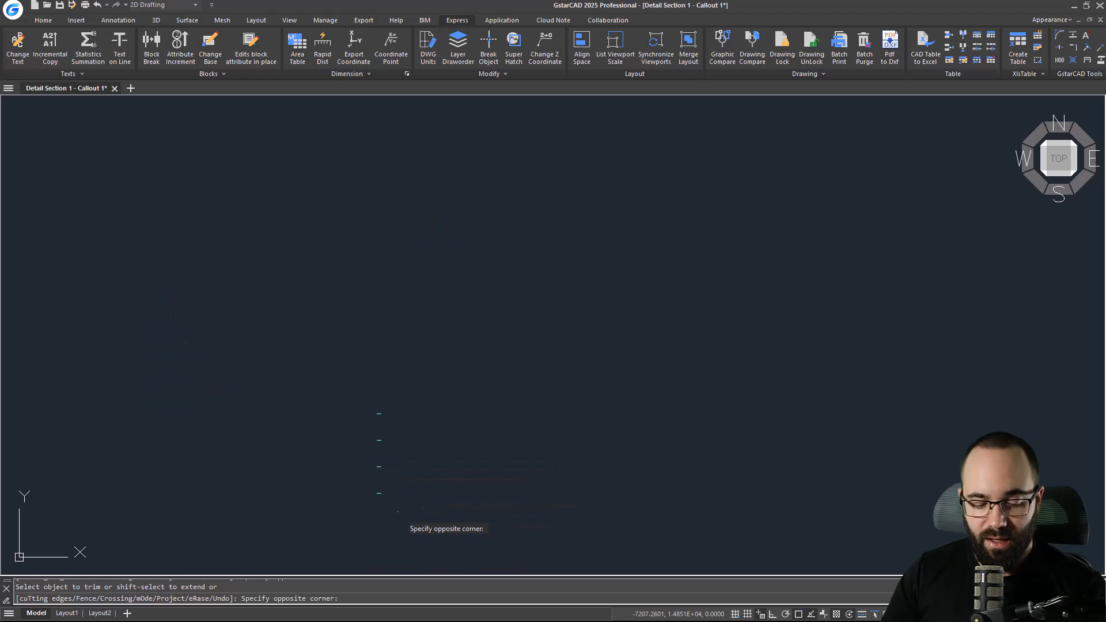
pyautogui.click(372, 489)
pyautogui.press('Escape')
pyautogui.press('Escape')
pyautogui.click(380, 493)
pyautogui.press('Delete')
# Move the enlarged detail closer to the original section, just above and right of the parapet corner callout.
pyautogui.scroll(-6, 388, 421)
pyautogui.scroll(5, 388, 401)
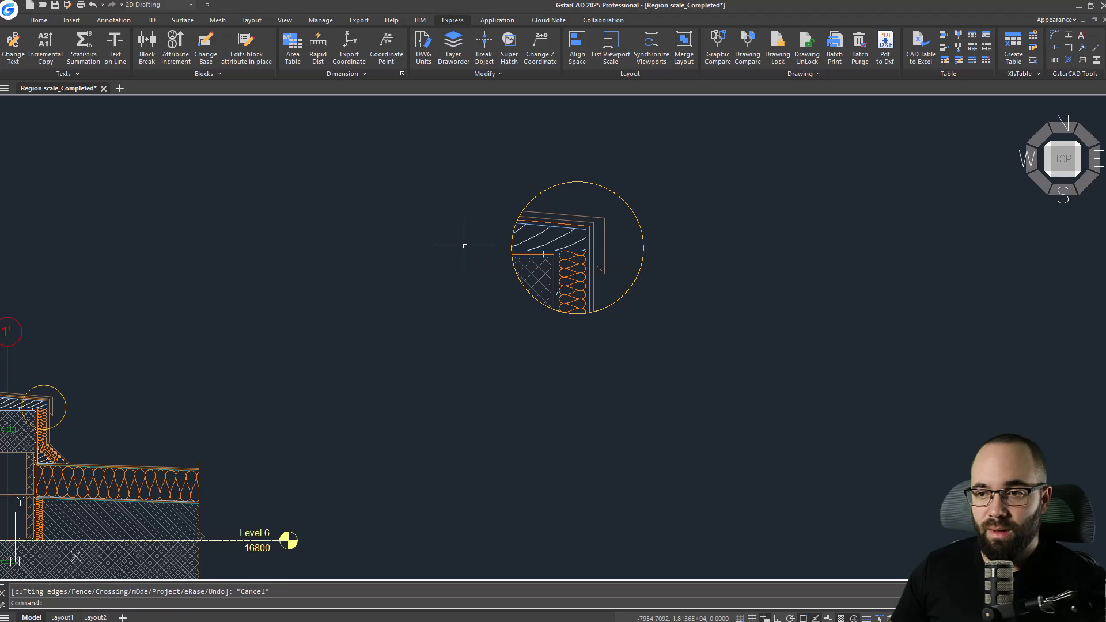
pyautogui.click(452, 138)
pyautogui.click(700, 357)
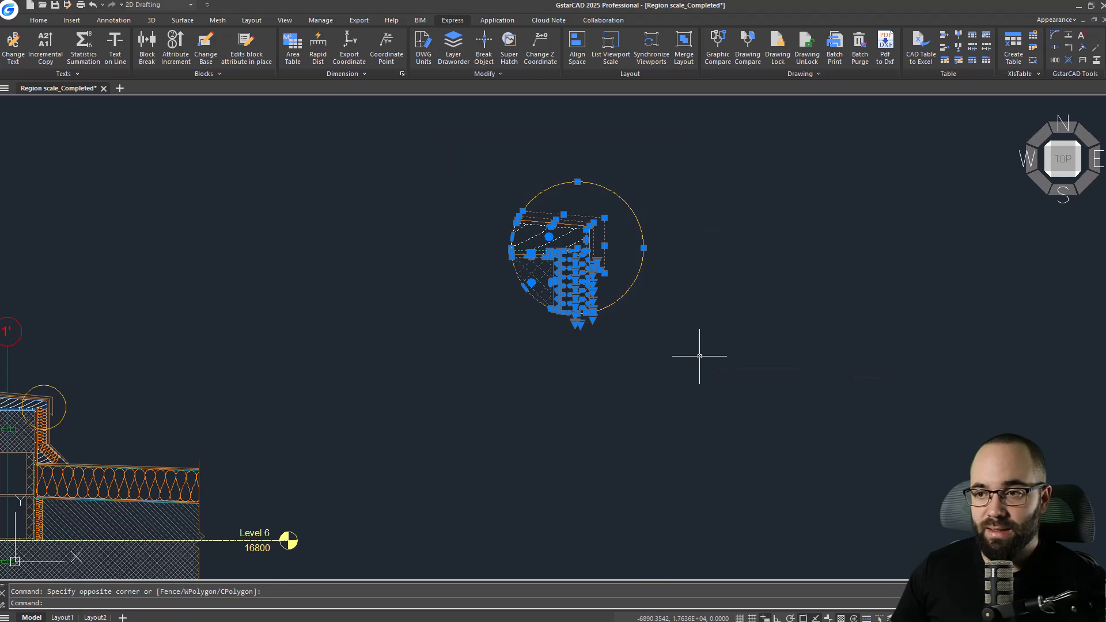
pyautogui.click(734, 357)
pyautogui.click(455, 161)
pyautogui.scroll(-3, 541, 186)
pyautogui.scroll(2, 517, 180)
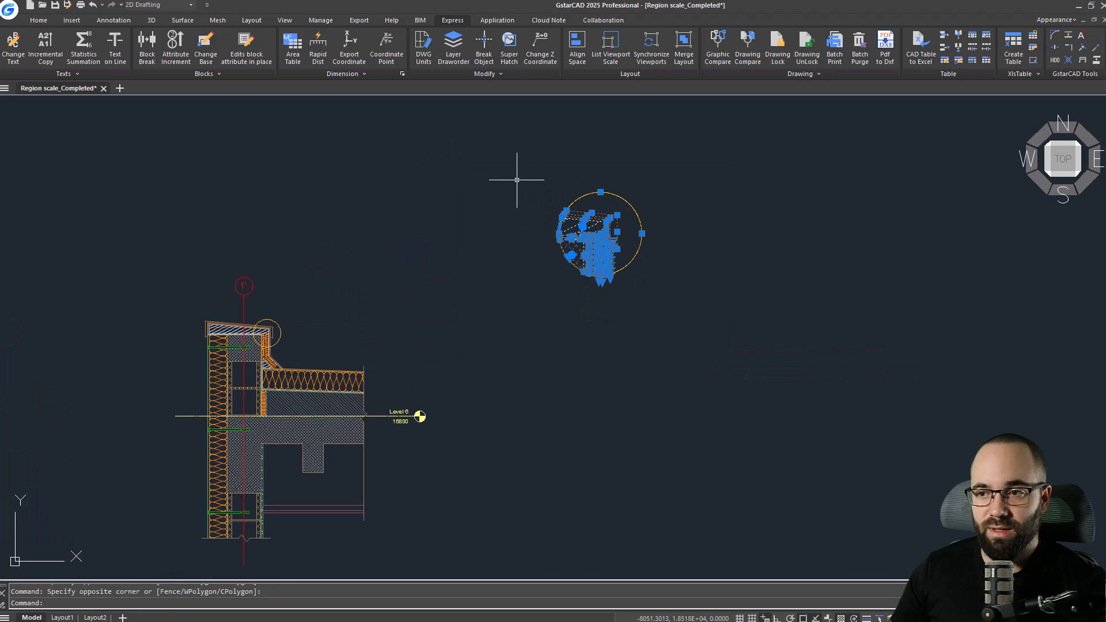
pyautogui.write('m')
pyautogui.press('Return')
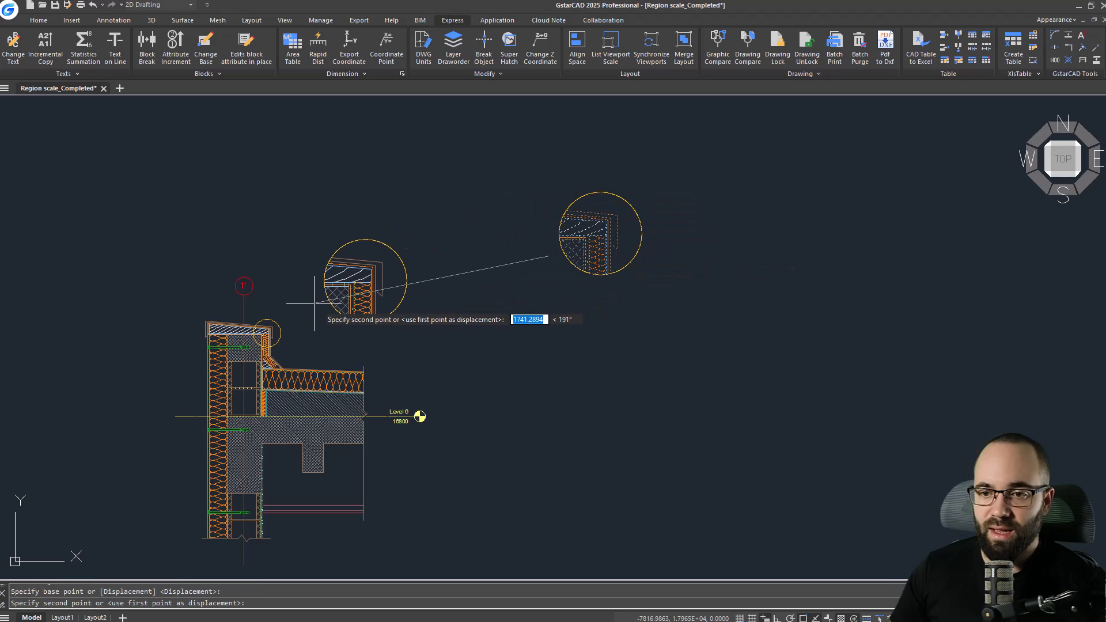
pyautogui.click(249, 290)
pyautogui.scroll(5, 250, 290)
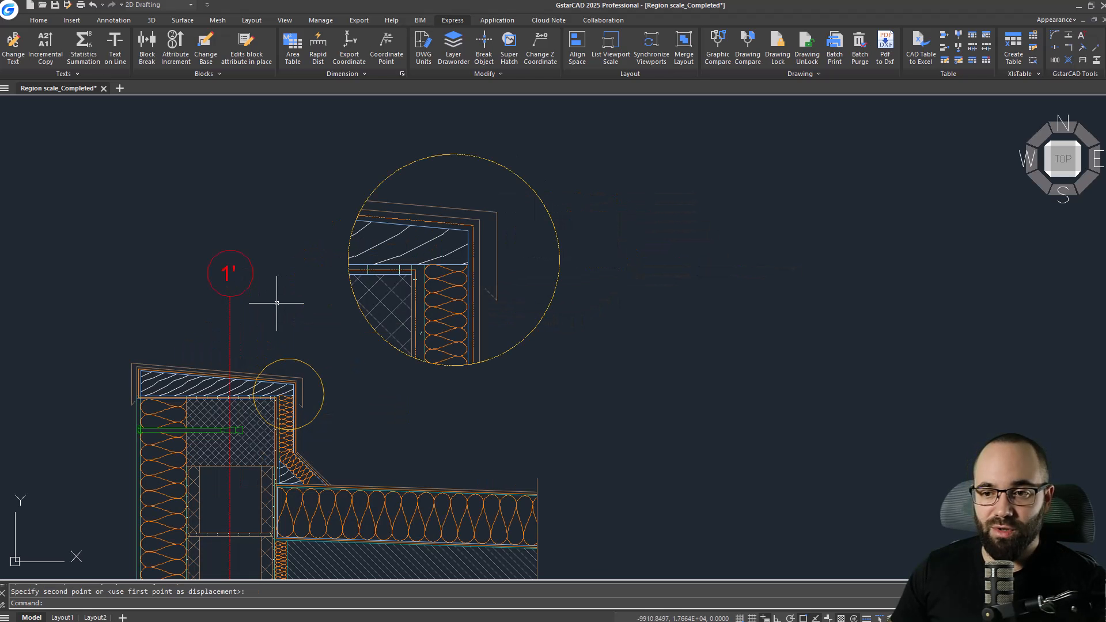
pyautogui.press('Escape')
# Draw a line from the small callout circle to the upper edge of the enlarged detail's circle.
pyautogui.moveTo(289, 296); pyautogui.dragTo(312, 289, button='middle')
pyautogui.scroll(-2, 312, 290)
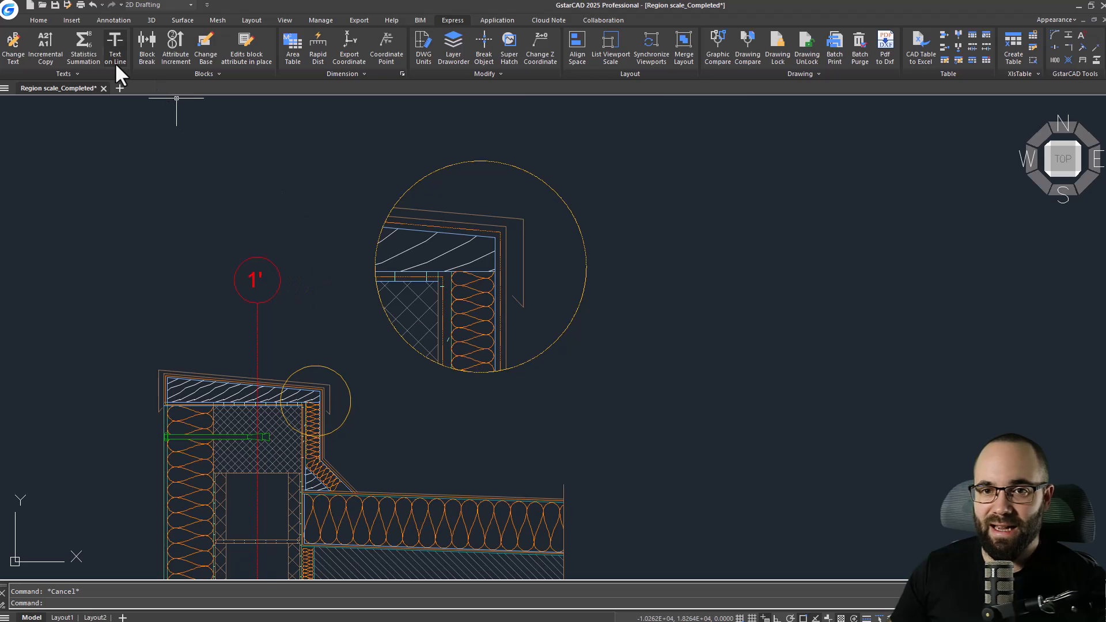
pyautogui.write('l')
pyautogui.press('Return')
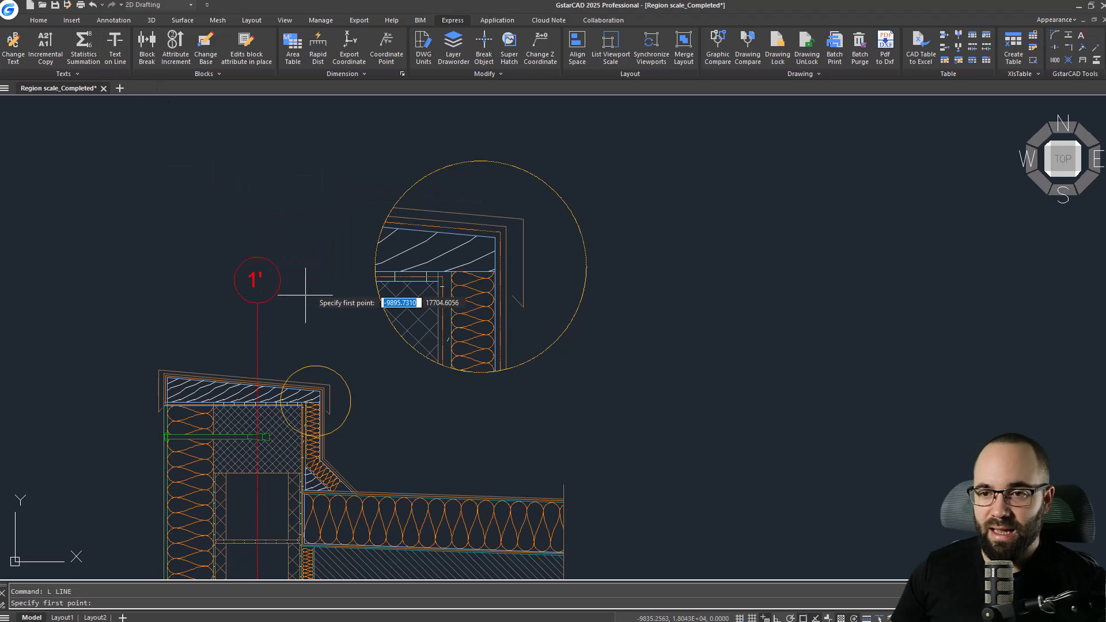
pyautogui.click(286, 380)
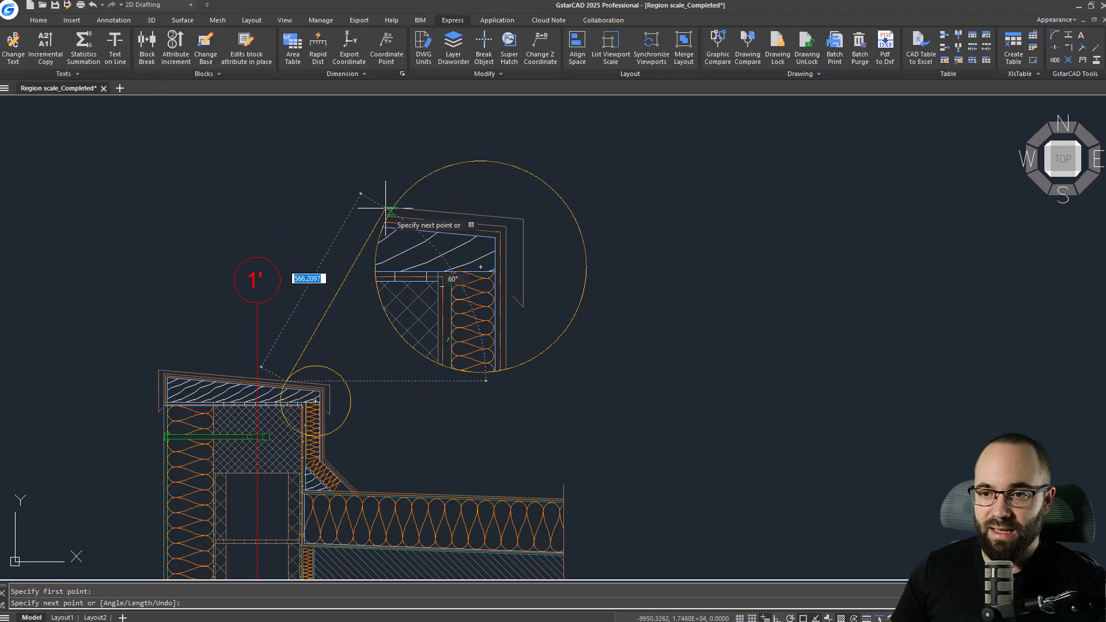
pyautogui.click(380, 227)
pyautogui.press('Return')
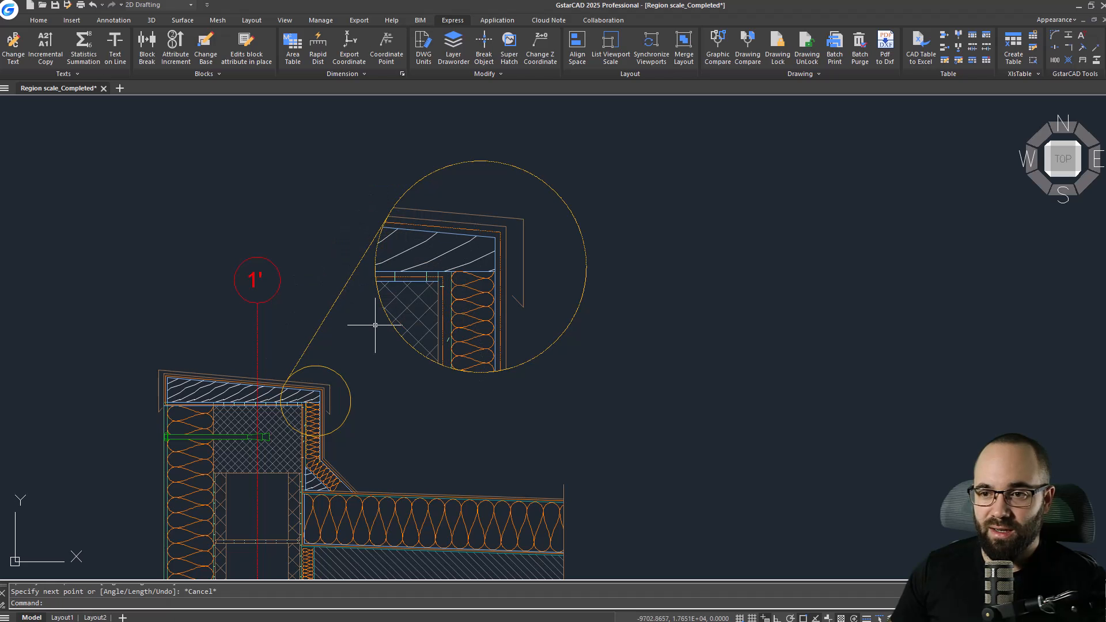
# Draw a second line from the lower side of the callout circle to the enlarged detail's circle.
pyautogui.press('Return')
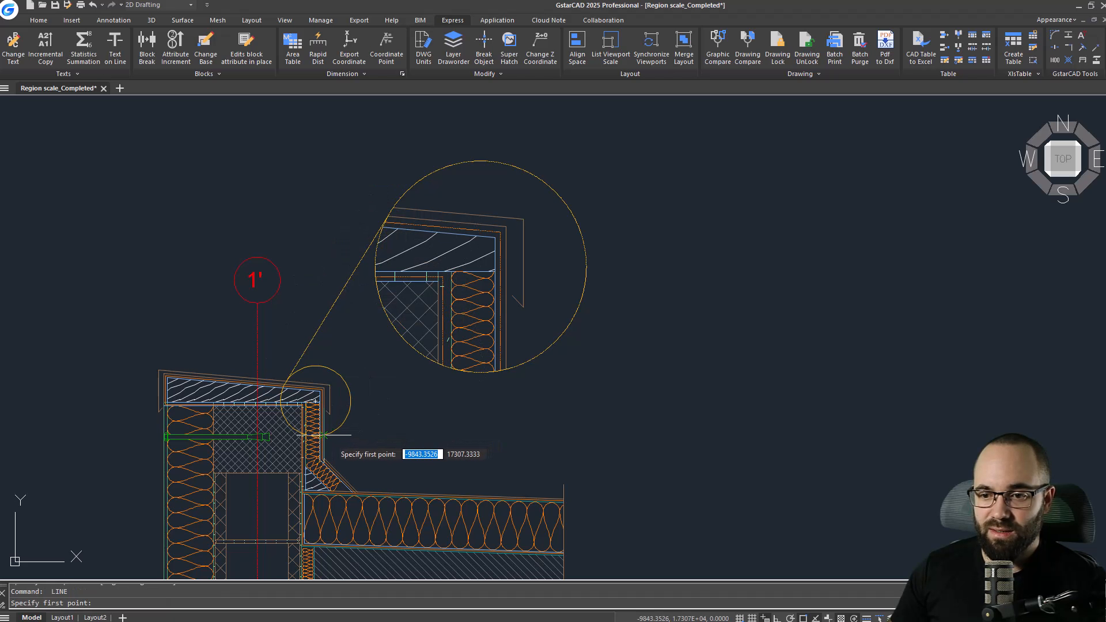
pyautogui.click(329, 434)
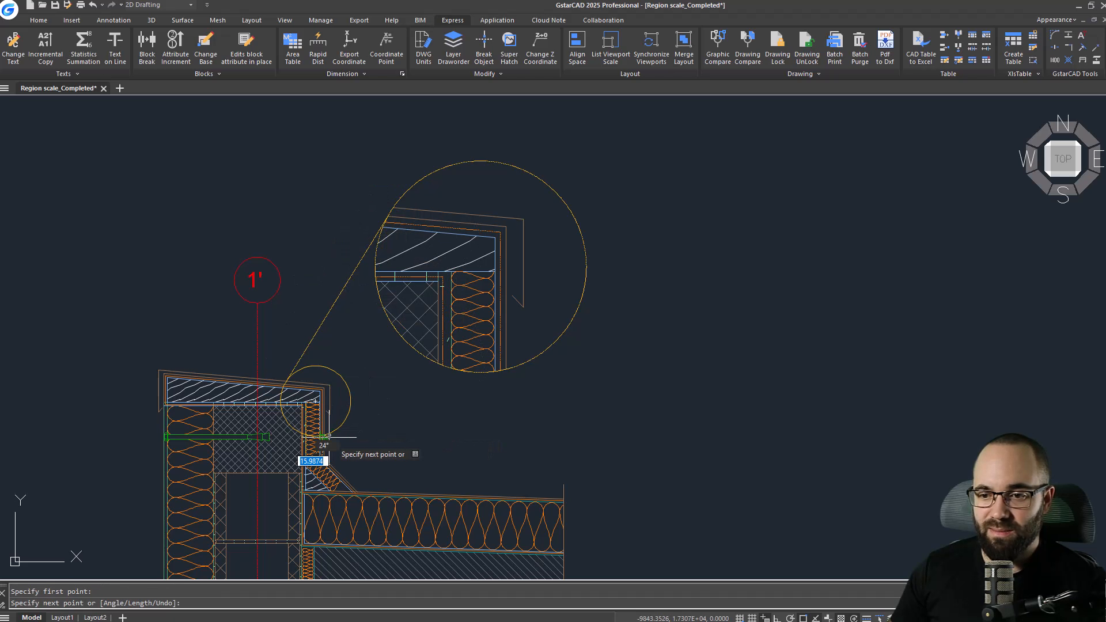
pyautogui.click(517, 366)
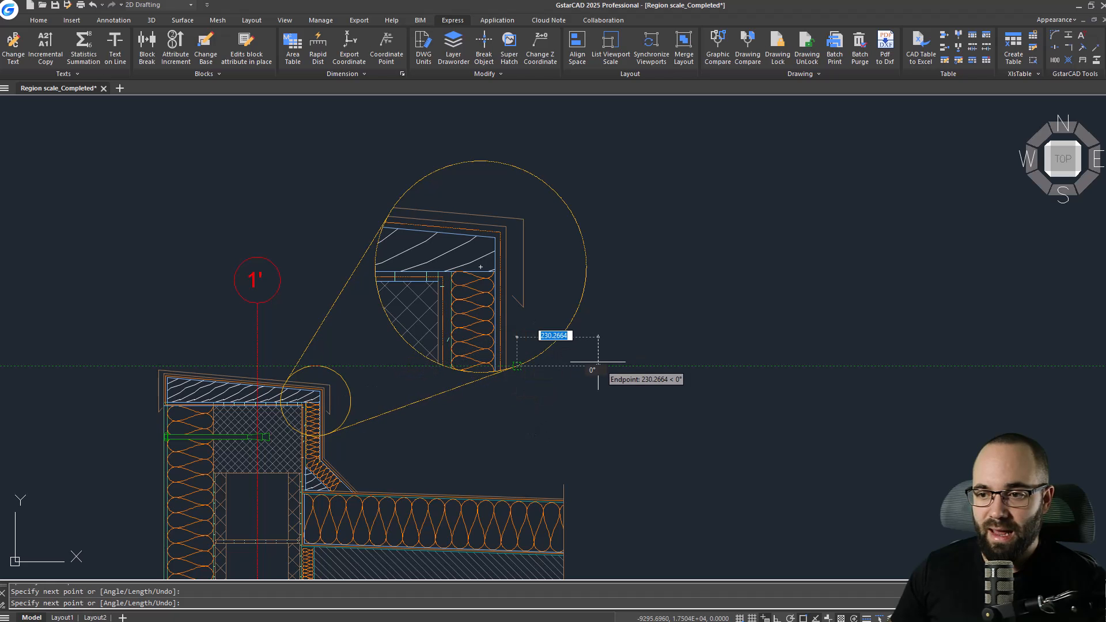
pyautogui.press('Escape')
pyautogui.scroll(-2, 641, 279)
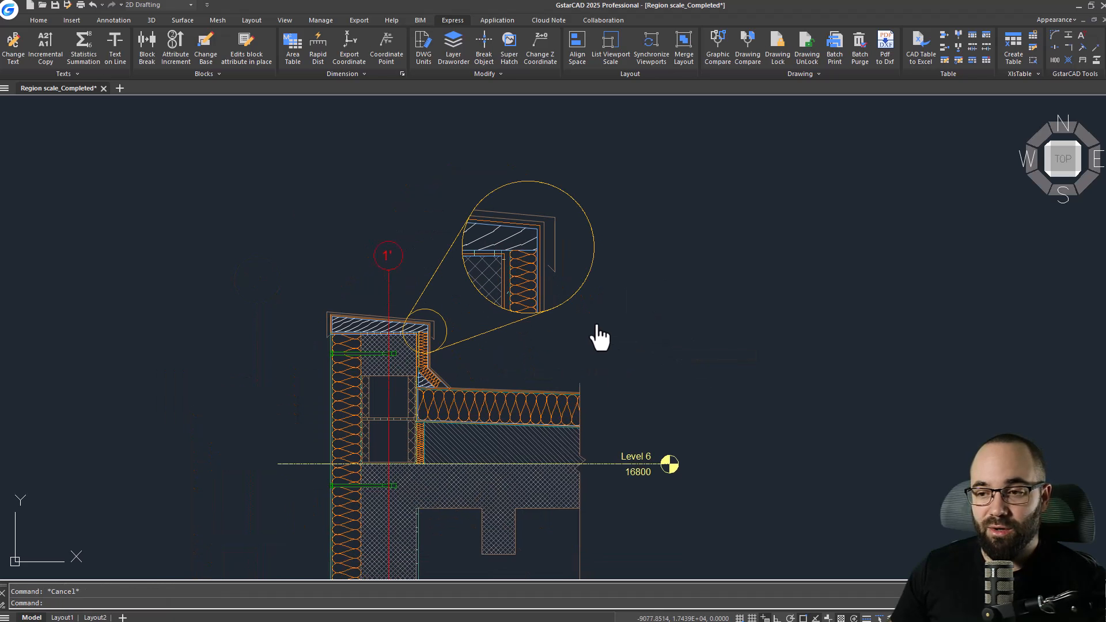
pyautogui.scroll(-2, 553, 311)
pyautogui.scroll(2, 496, 306)
pyautogui.moveTo(482, 294)
pyautogui.mouseDown(button='middle')
pyautogui.moveTo(539, 319)
pyautogui.moveTo(518, 336)
pyautogui.moveTo(511, 322)
pyautogui.mouseUp(button='middle')
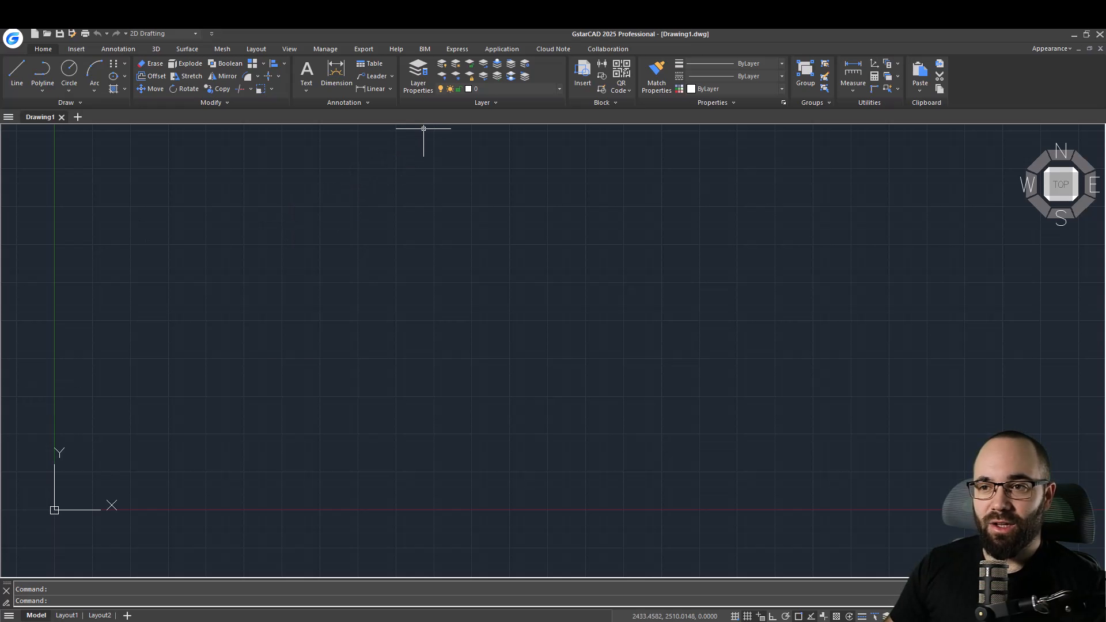
# Import the Revit file Project 1 into a new drawing.
pyautogui.click(423, 50)
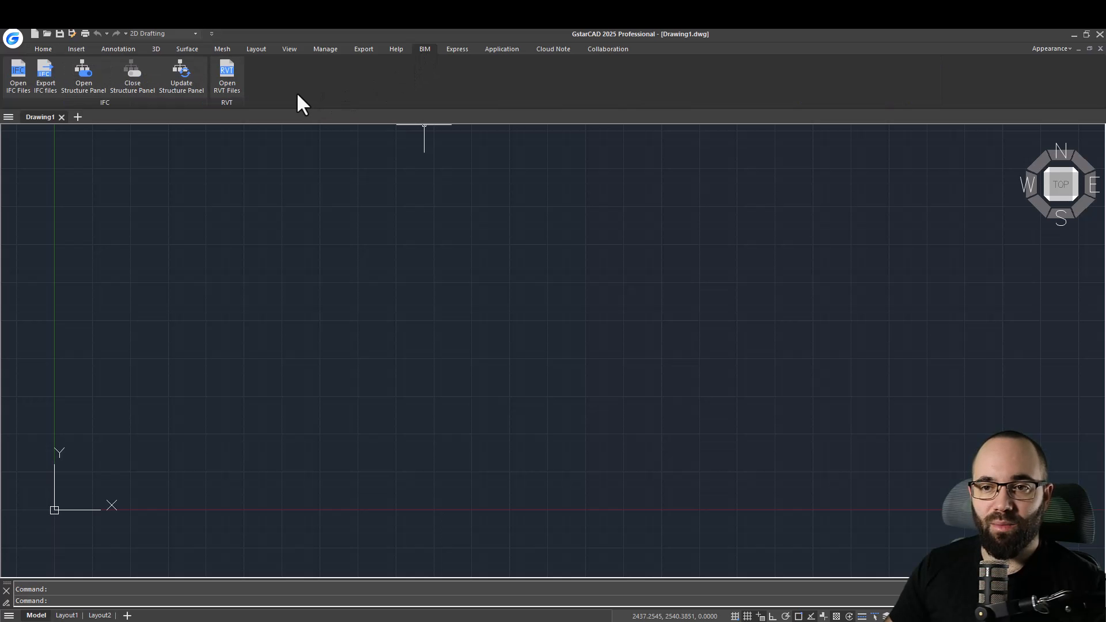
pyautogui.click(227, 86)
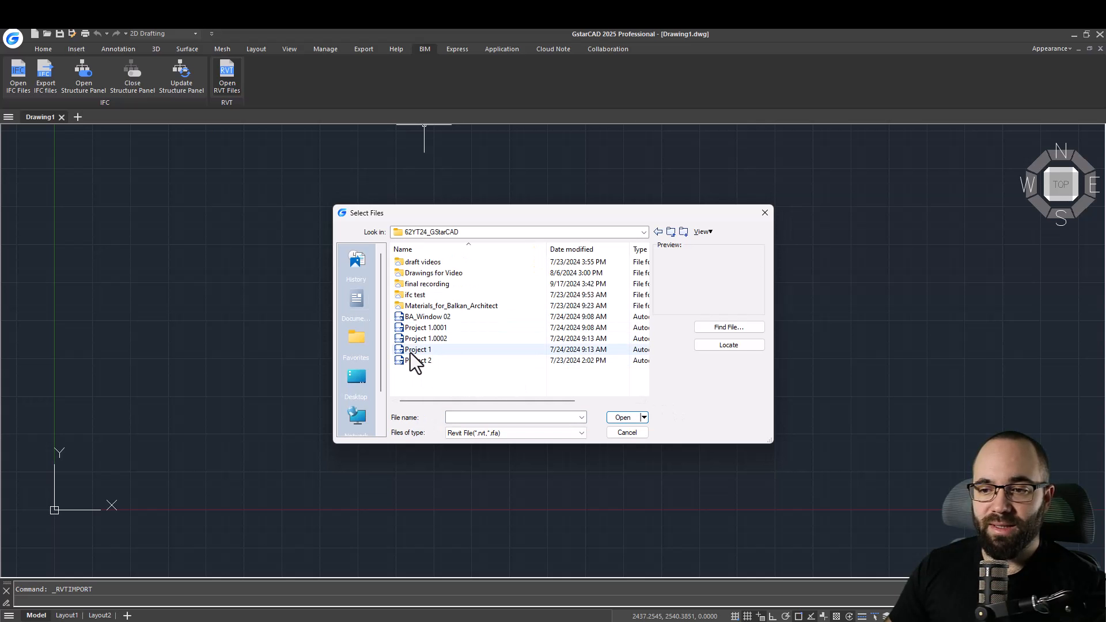
pyautogui.click(619, 418)
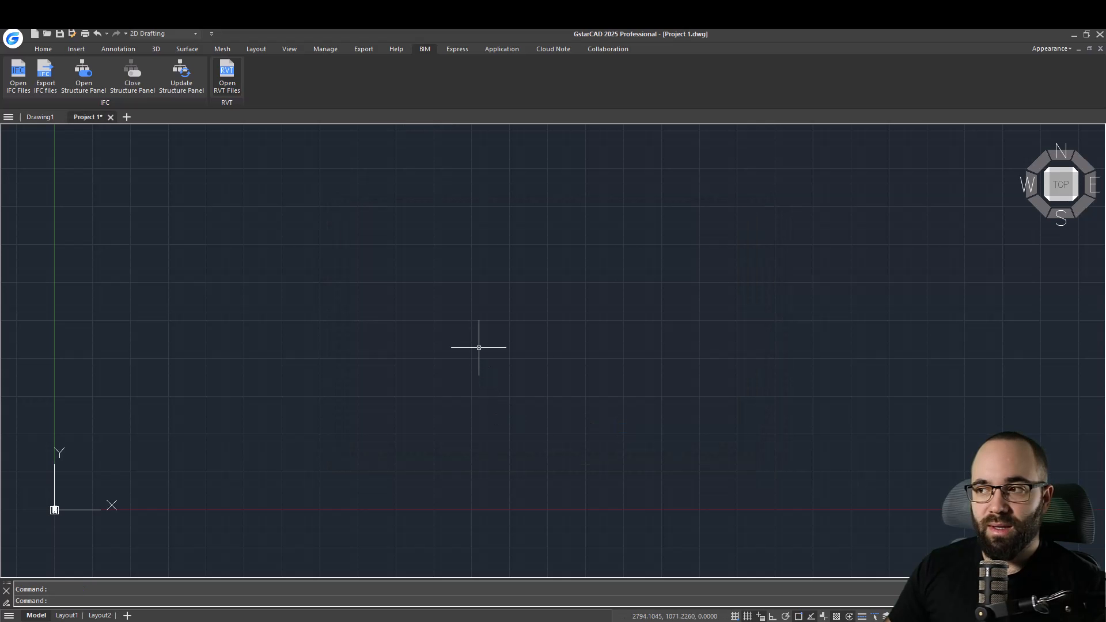
# Switch the imported model to an isometric view and apply the Hidden visual style.
pyautogui.click(1048, 199)
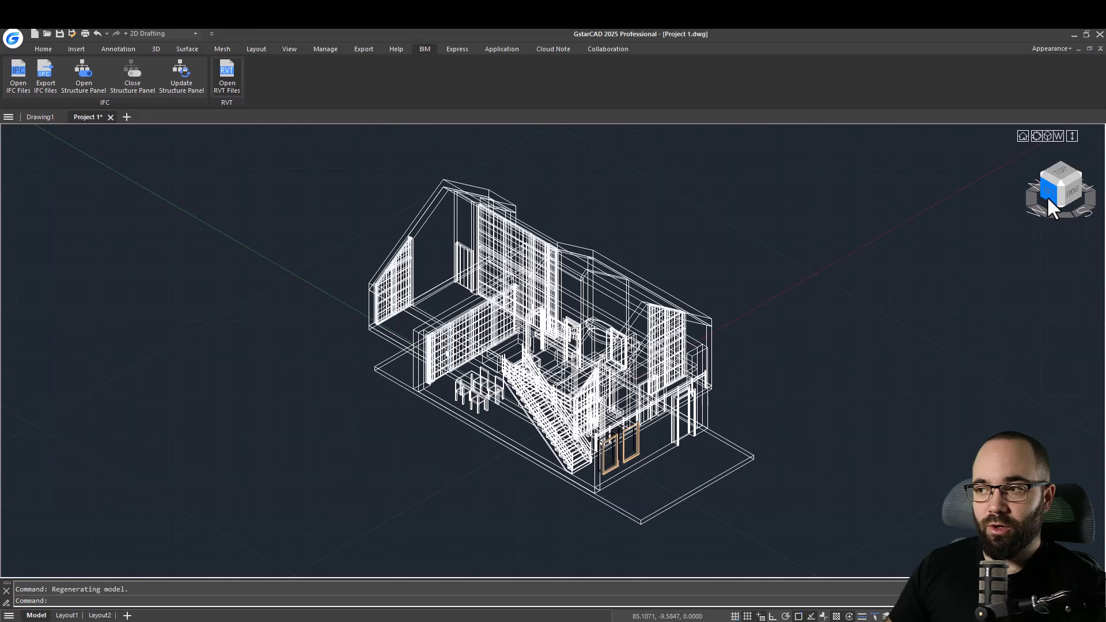
pyautogui.keyDown('shift'); pyautogui.moveTo(432, 448); pyautogui.dragTo(635, 472, button='middle'); pyautogui.keyUp('shift')
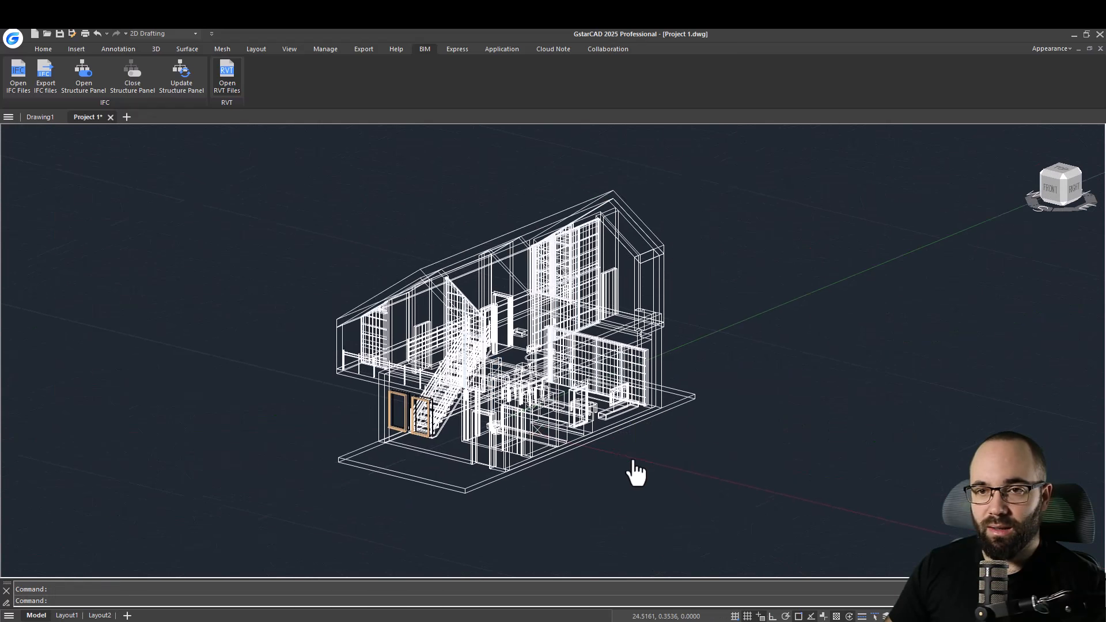
pyautogui.click(156, 49)
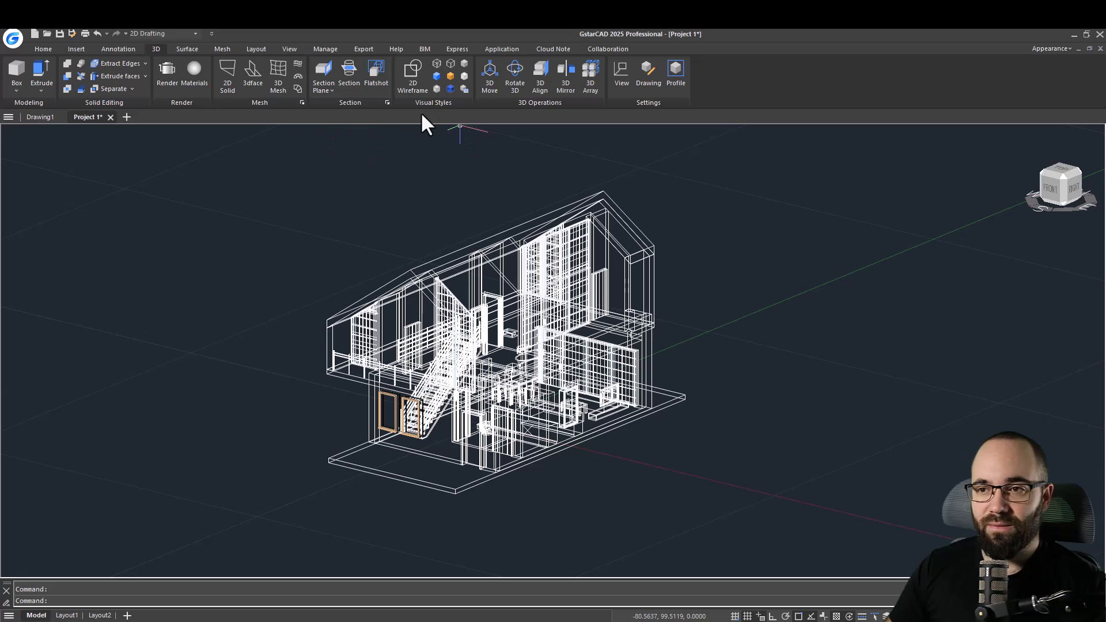
pyautogui.click(451, 76)
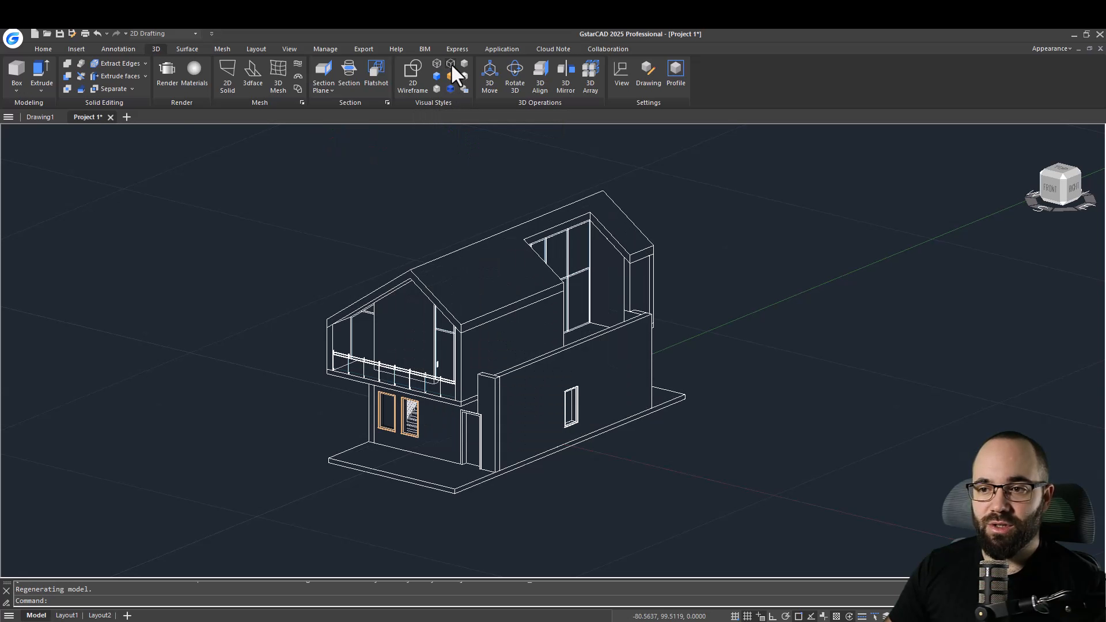
# Open the Properties palette for the model and widen it.
pyautogui.keyDown('shift'); pyautogui.moveTo(585, 530); pyautogui.dragTo(551, 522, button='middle'); pyautogui.keyUp('shift')
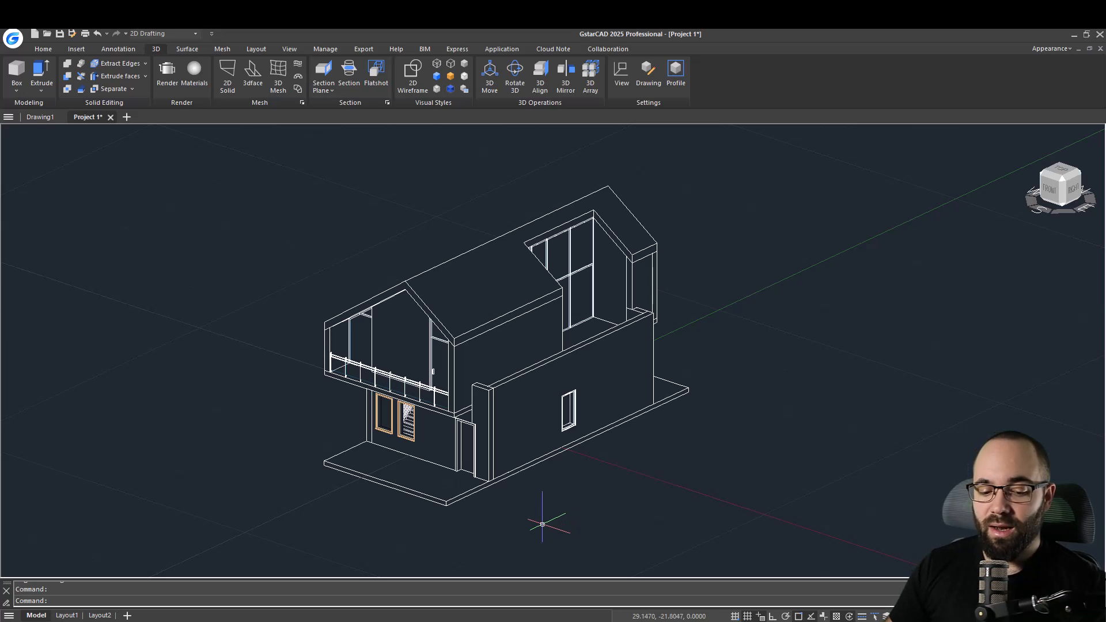
pyautogui.keyDown('shift'); pyautogui.moveTo(549, 517); pyautogui.dragTo(552, 519, button='middle'); pyautogui.keyUp('shift')
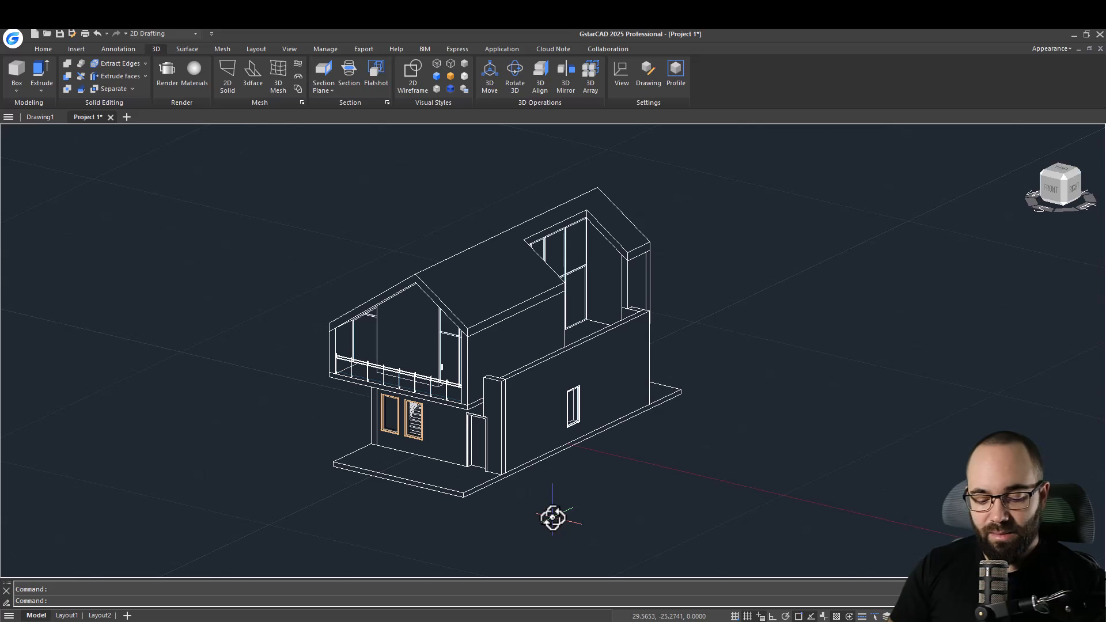
pyautogui.write('pro')
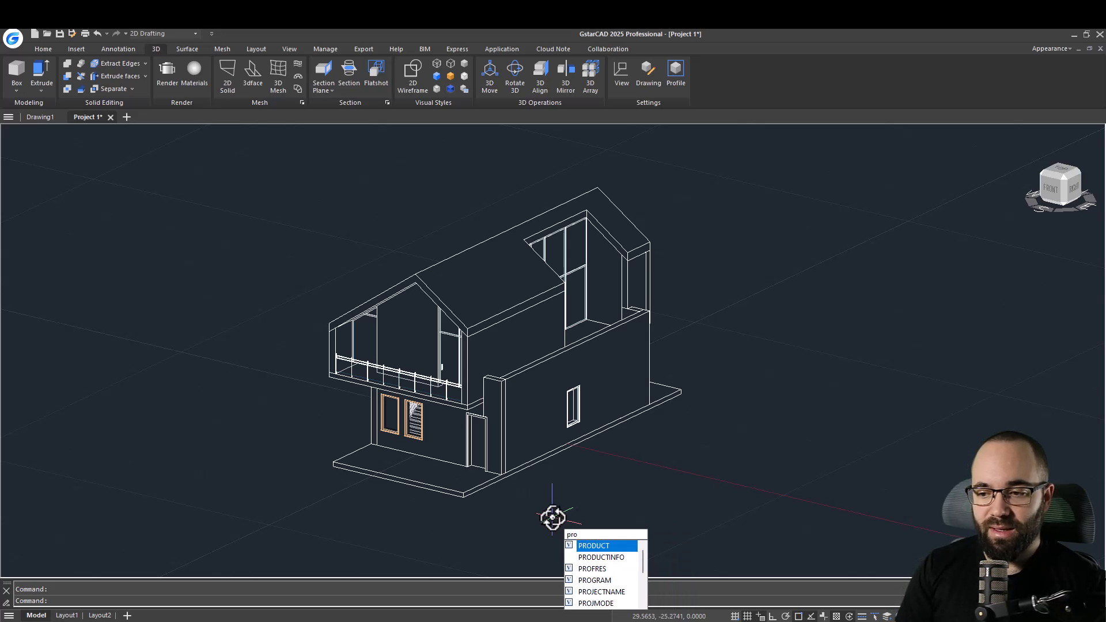
pyautogui.write('p')
pyautogui.press('Return')
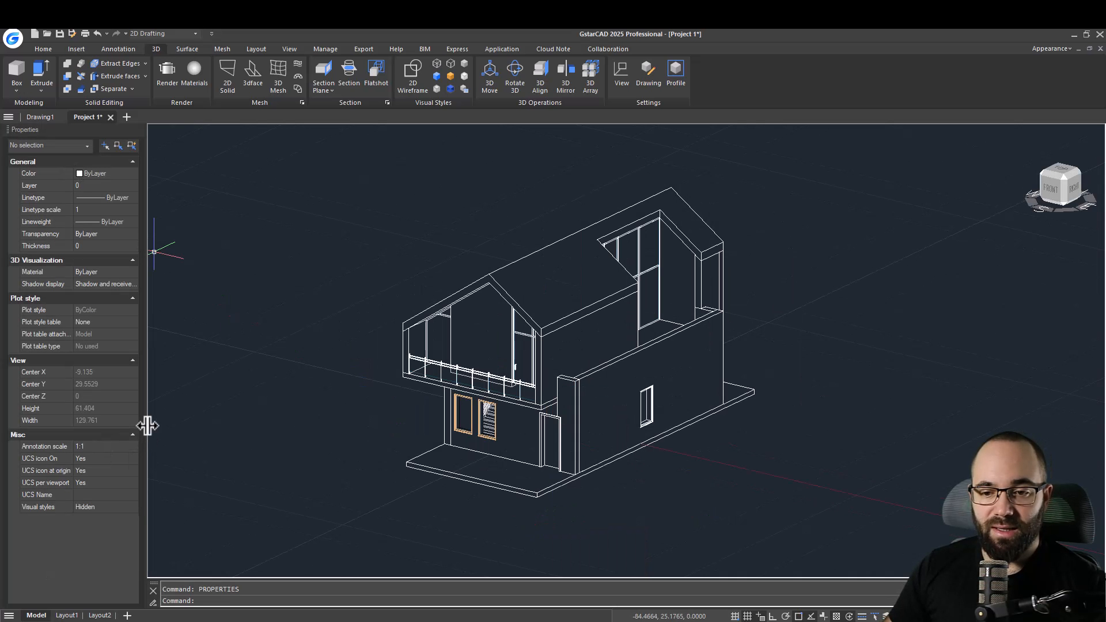
pyautogui.moveTo(148, 426); pyautogui.dragTo(174, 429)
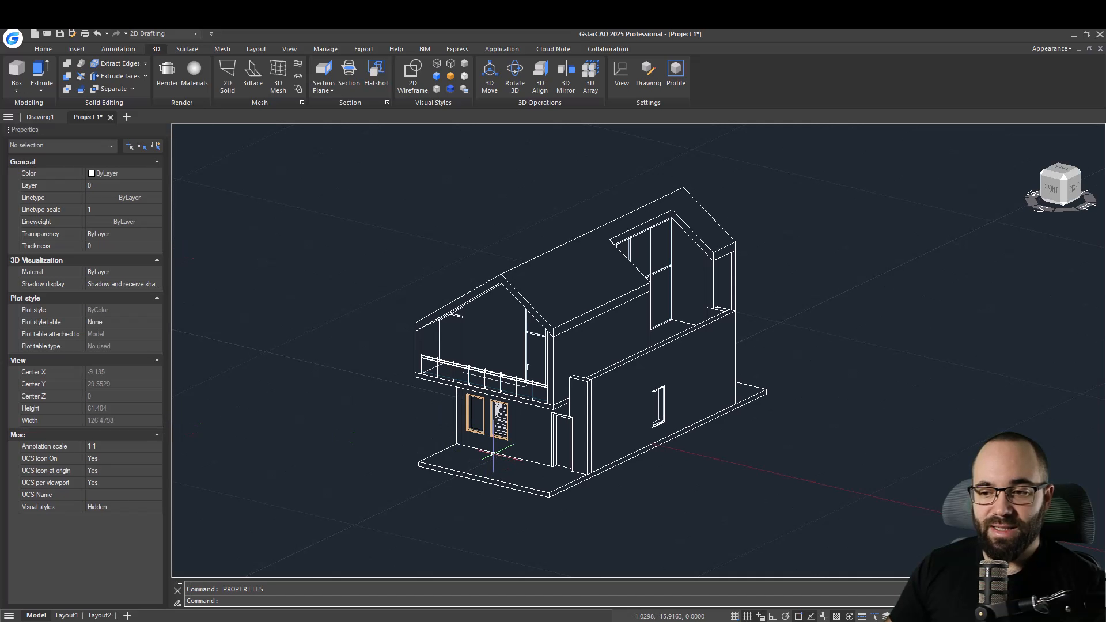
# Select a wall, the entrance door and the roof elements in turn to inspect their BIM properties.
pyautogui.click(479, 447)
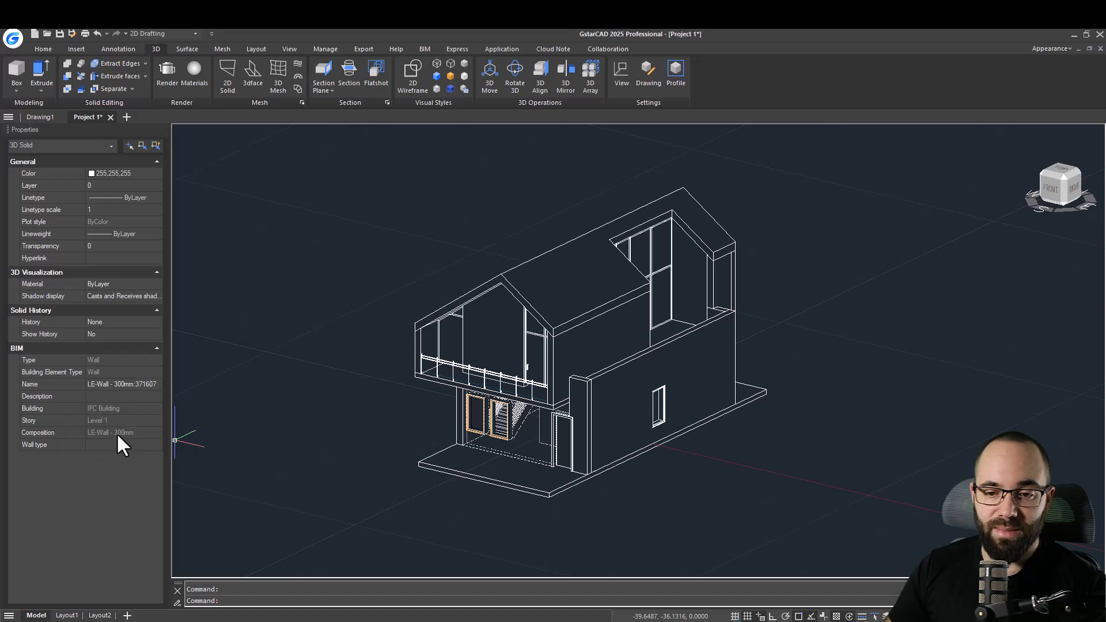
pyautogui.press('Escape')
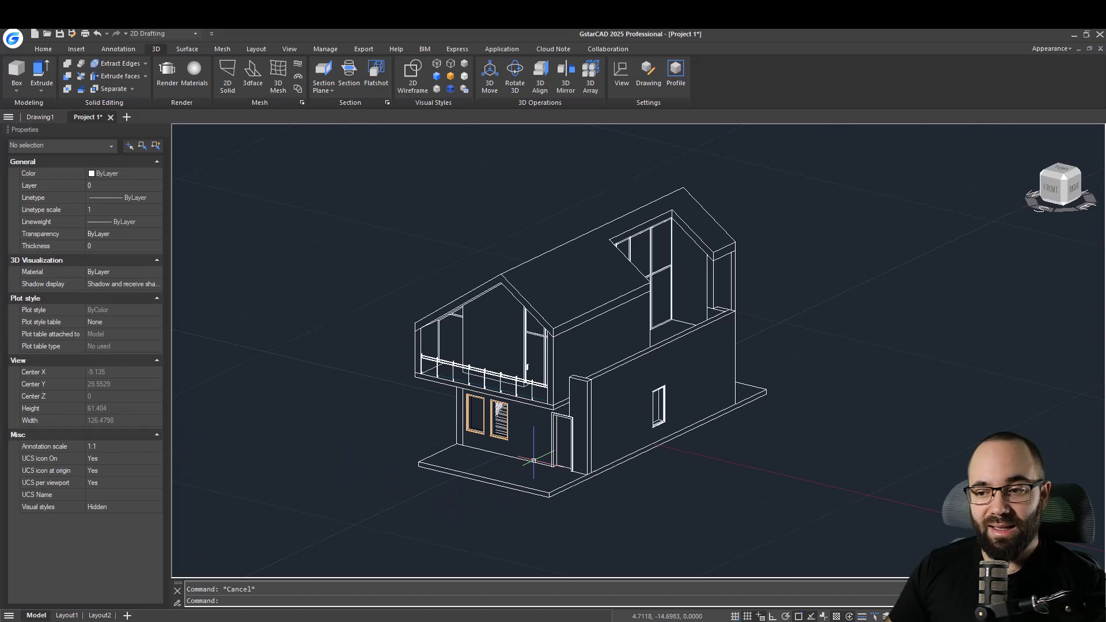
pyautogui.click(560, 468)
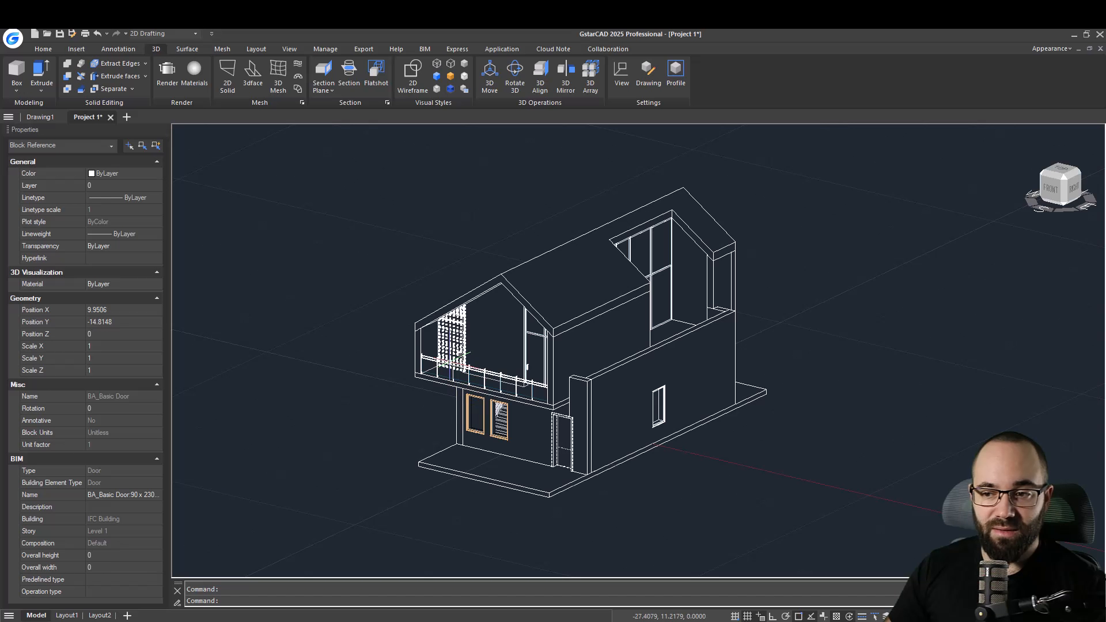
pyautogui.click(432, 364)
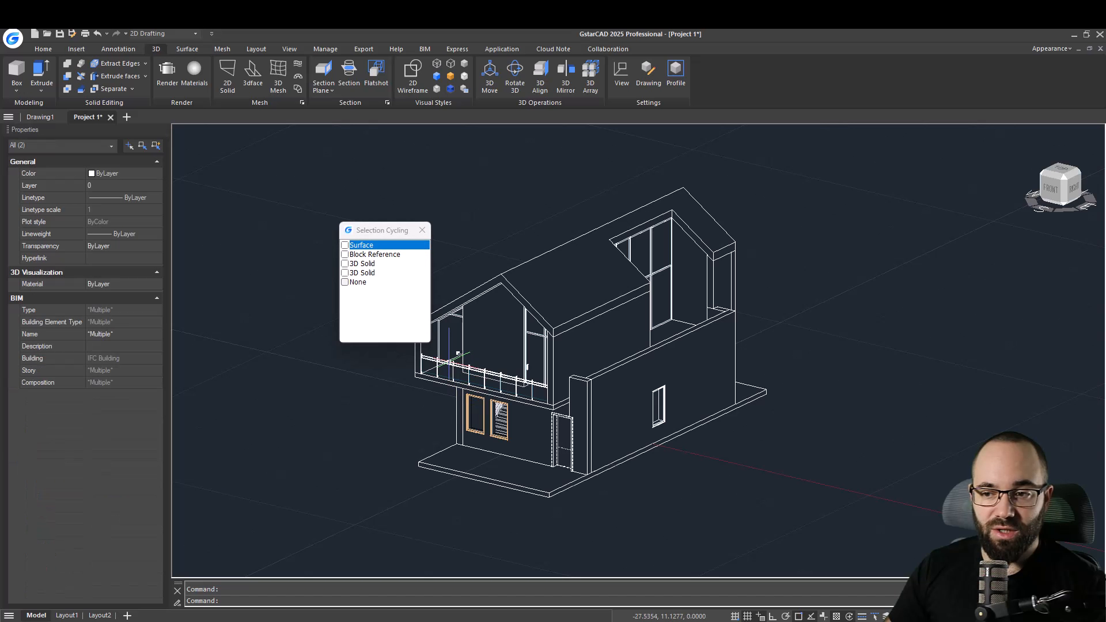
pyautogui.click(422, 230)
pyautogui.click(499, 278)
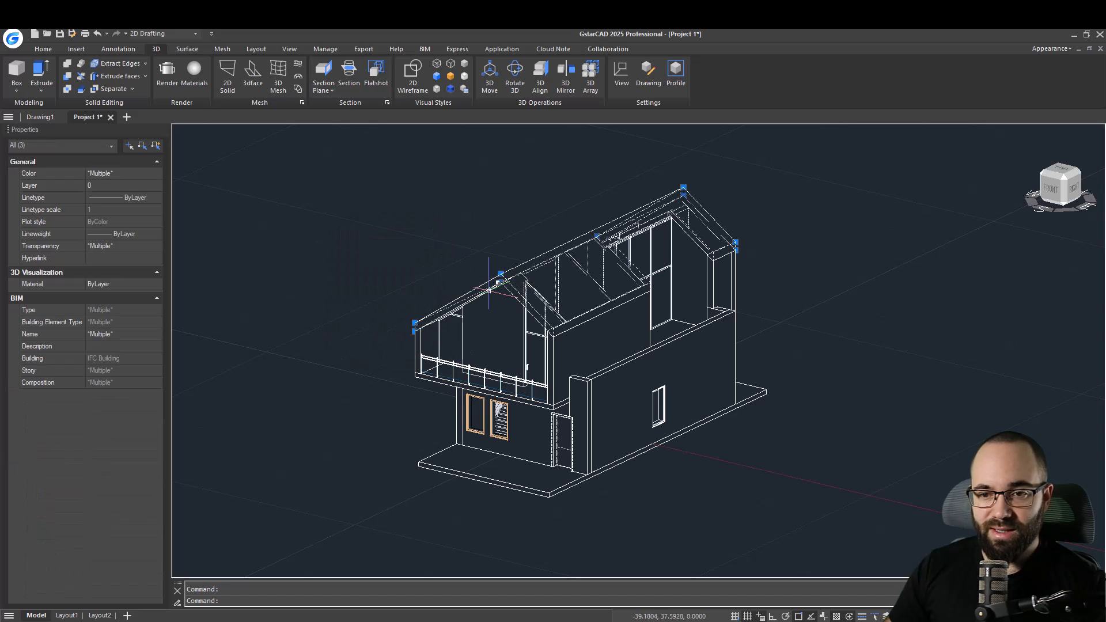
pyautogui.press('Escape')
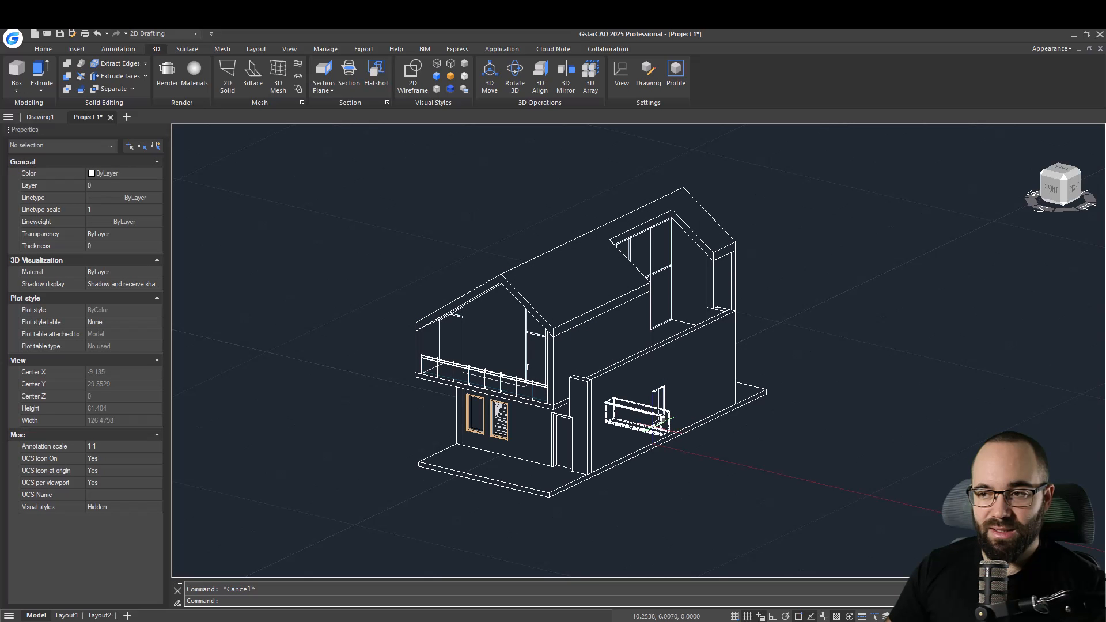
# Inspect the BIM properties of the side window and the rear wall of the house.
pyautogui.scroll(8, 663, 404)
pyautogui.click(669, 411)
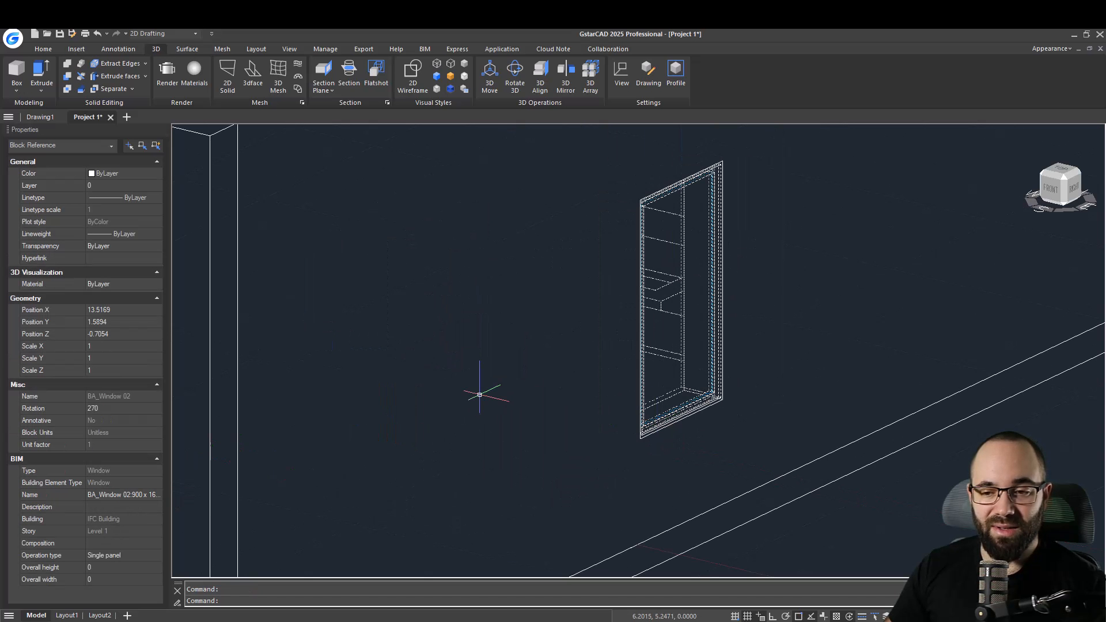
pyautogui.scroll(-8, 570, 323)
pyautogui.moveTo(507, 396); pyautogui.dragTo(573, 390, button='middle')
pyautogui.press('Escape')
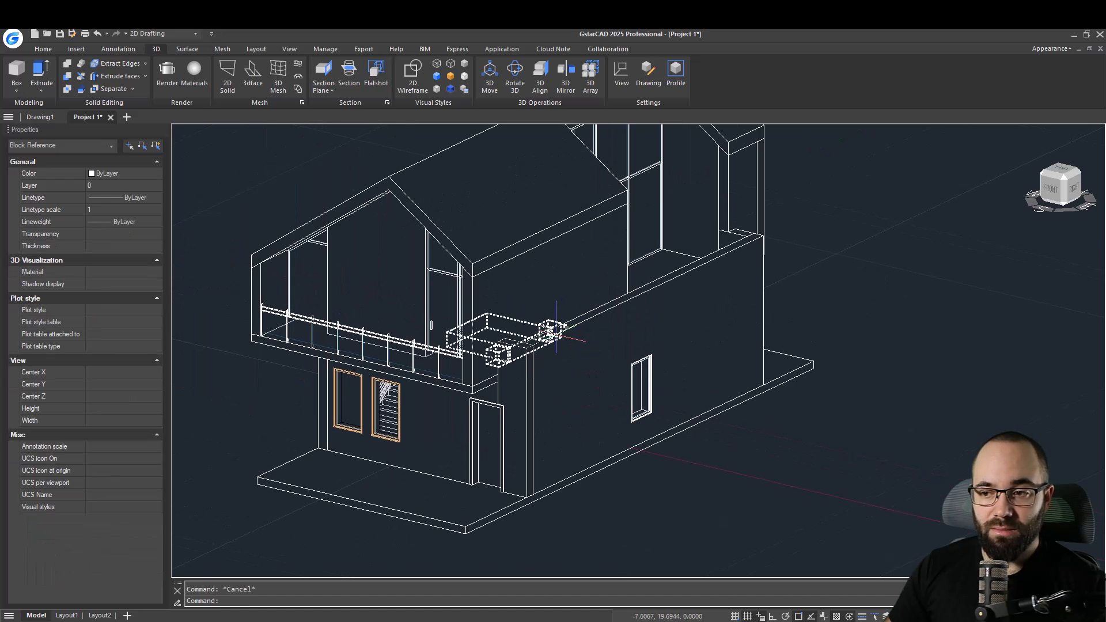
pyautogui.click(763, 262)
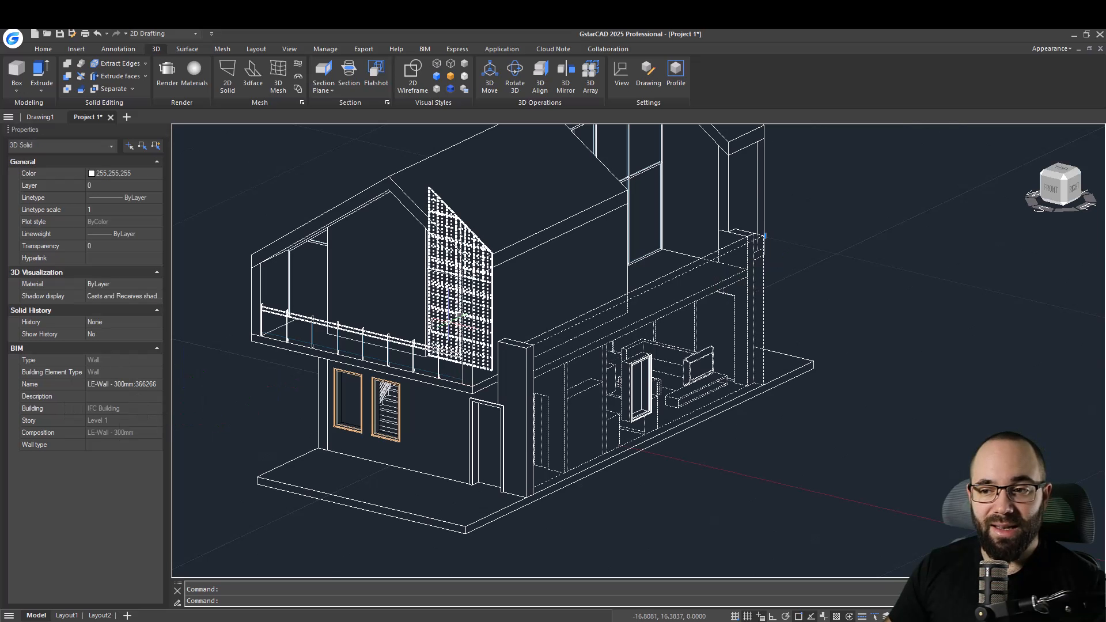
pyautogui.press('Escape')
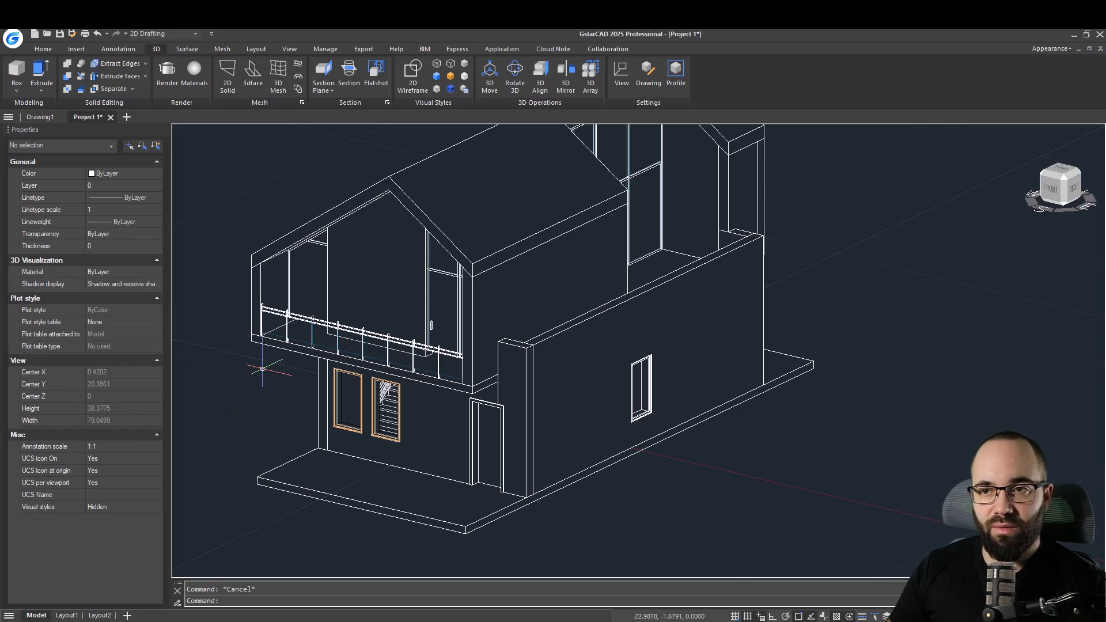
# Start an IFC export of the model with the file name Project 1 - Windows.
pyautogui.click(419, 50)
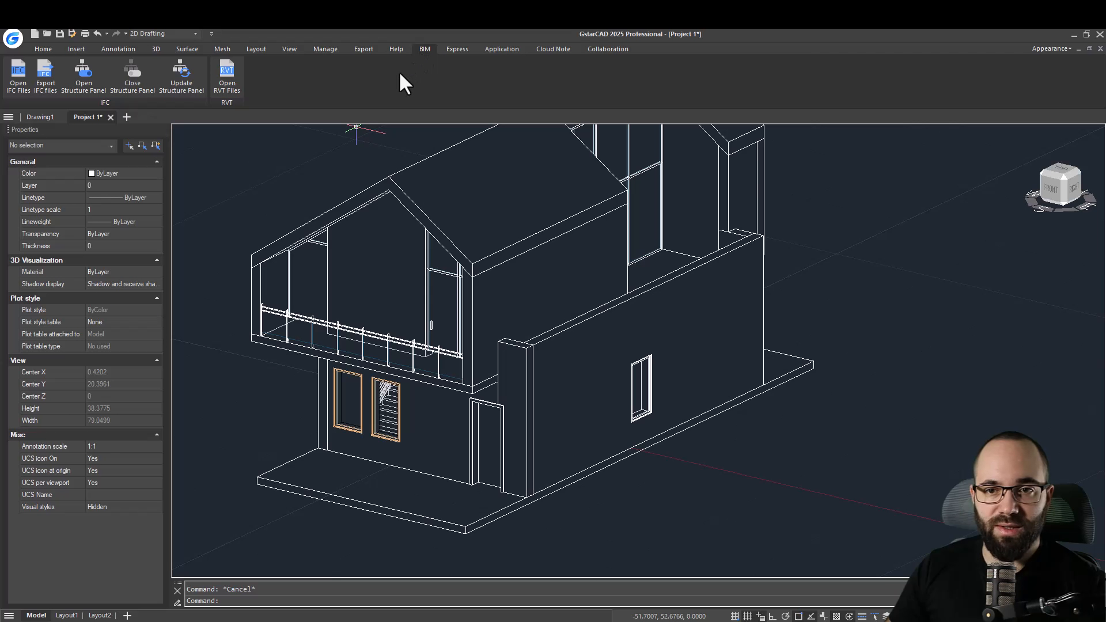
pyautogui.click(42, 89)
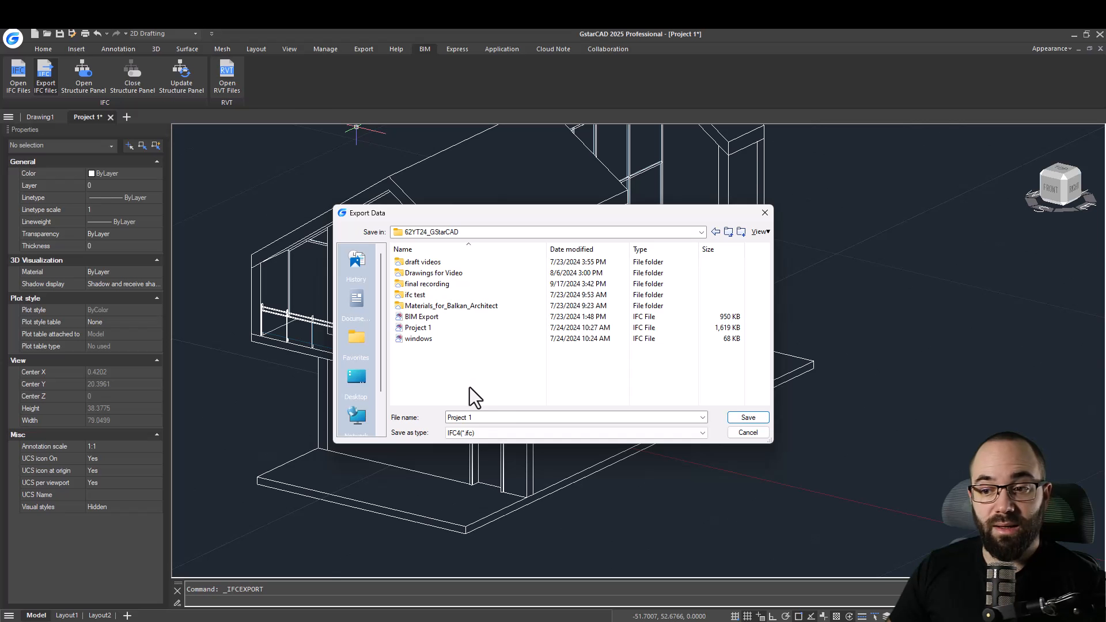
pyautogui.click(490, 419)
pyautogui.click(483, 419)
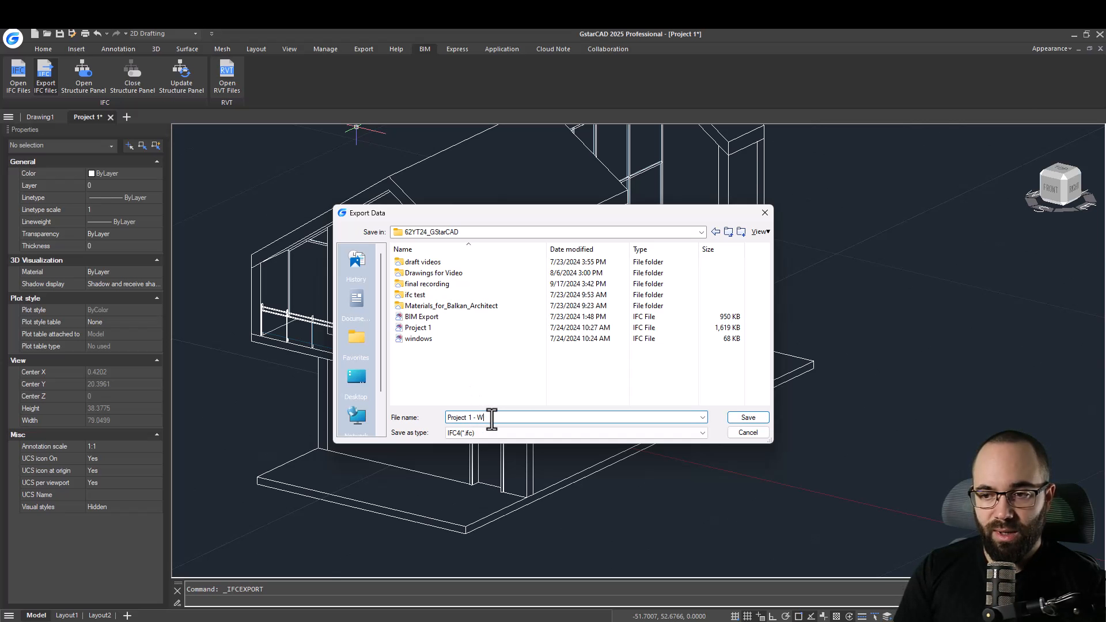
pyautogui.press('Return')
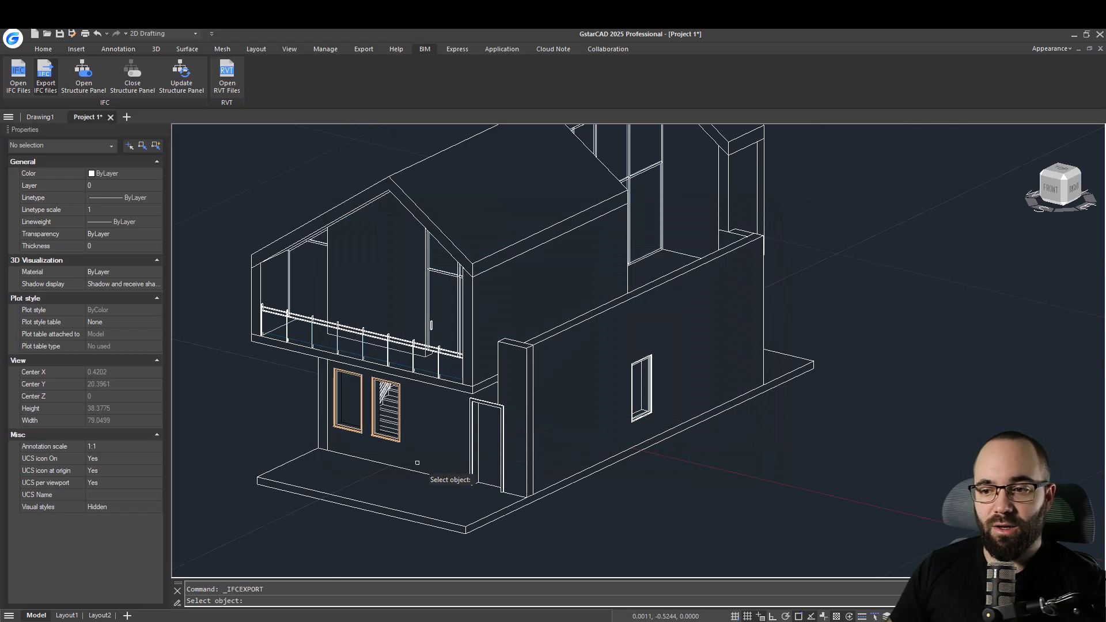
# Select the two front windows as block references for the IFC export.
pyautogui.click(352, 433)
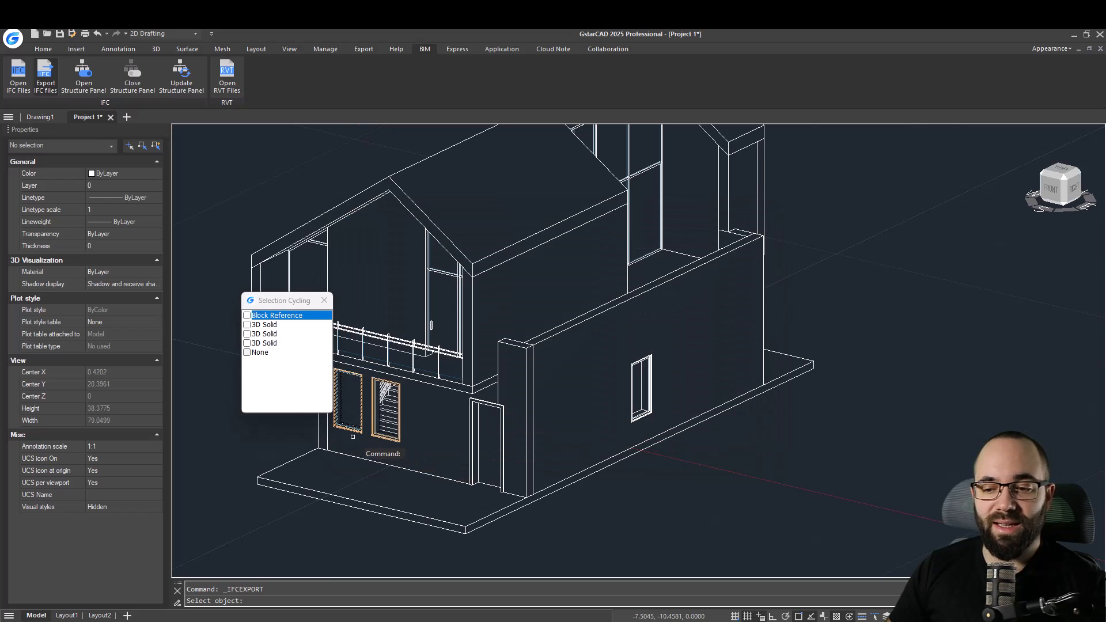
pyautogui.click(397, 431)
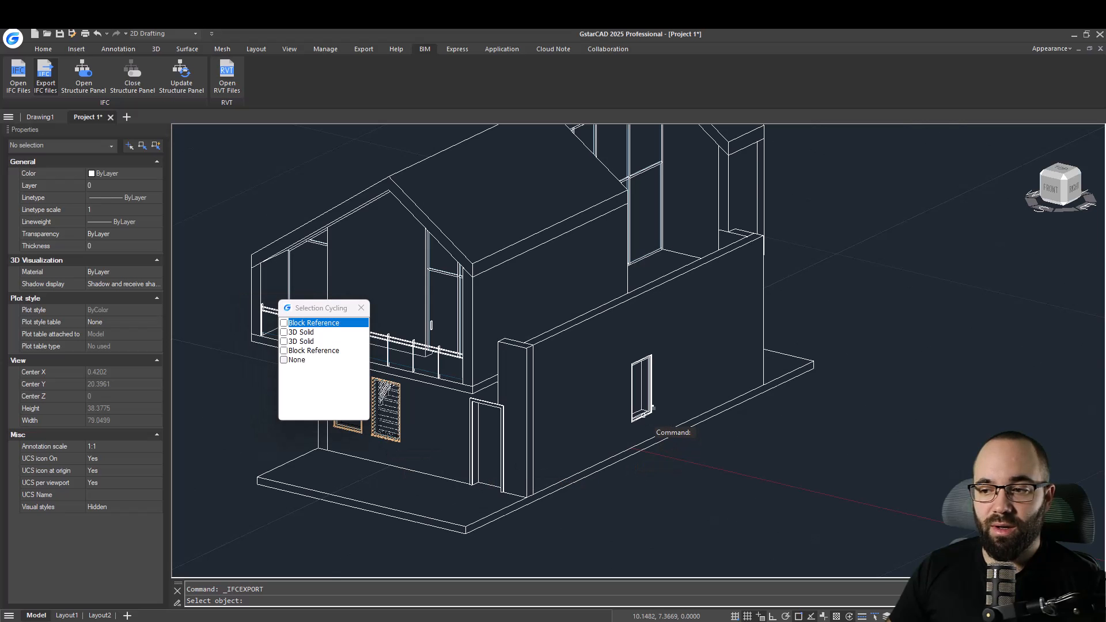
pyautogui.click(643, 416)
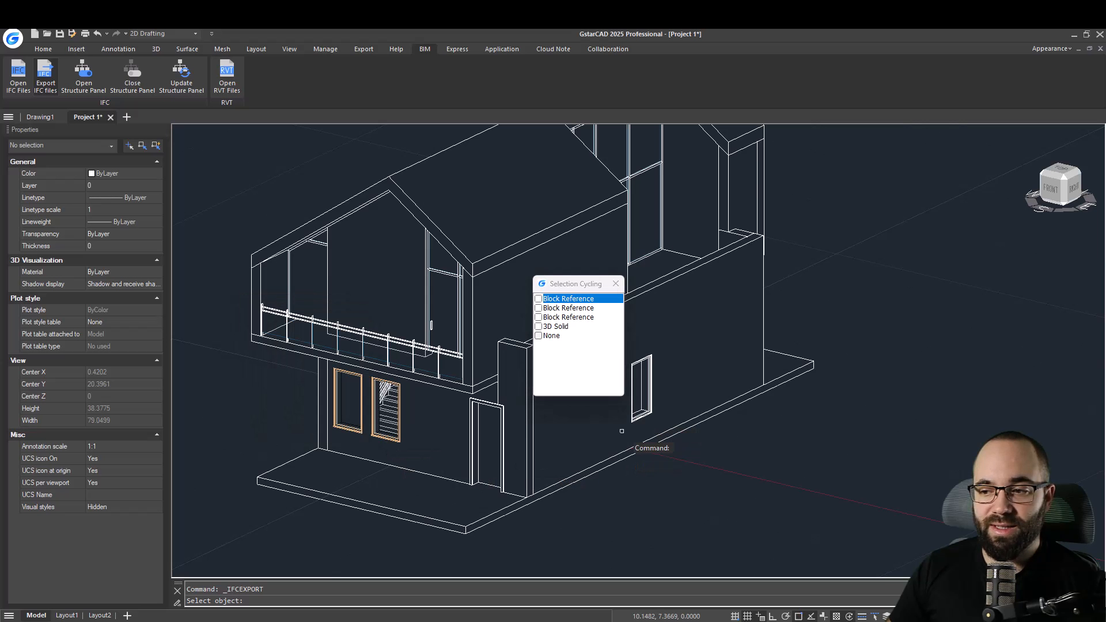
pyautogui.click(350, 432)
pyautogui.scroll(4, 369, 438)
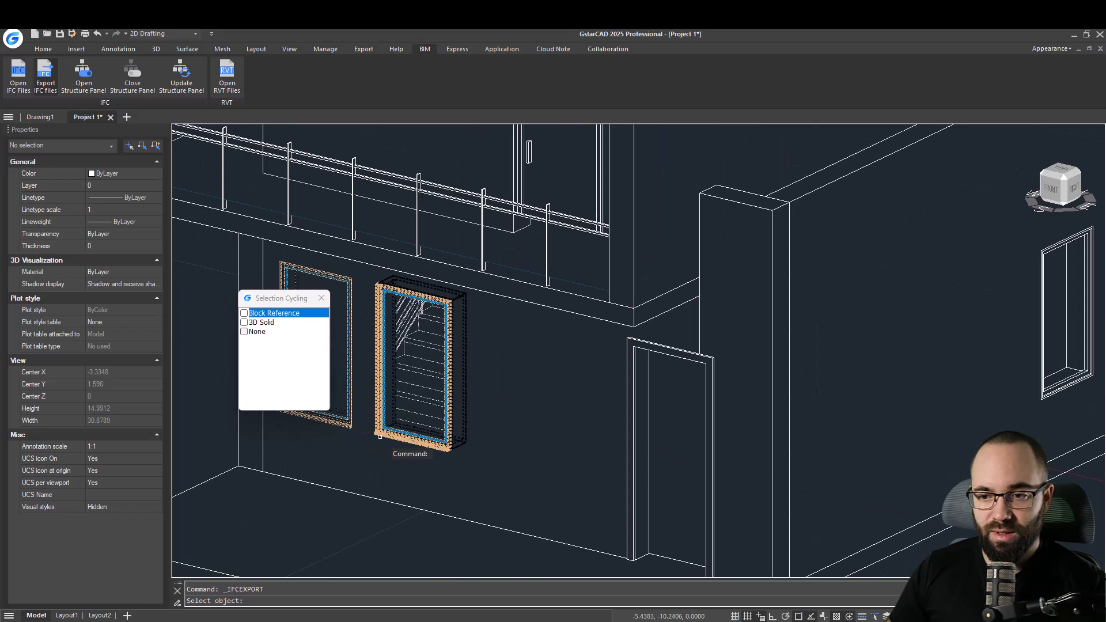
pyautogui.click(380, 438)
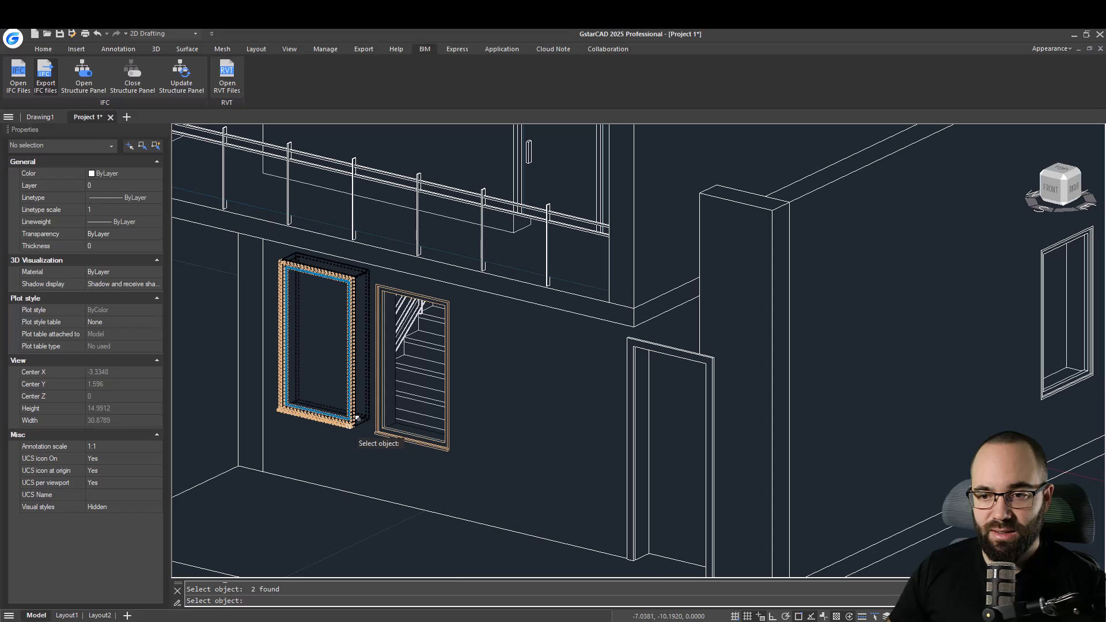
pyautogui.click(363, 435)
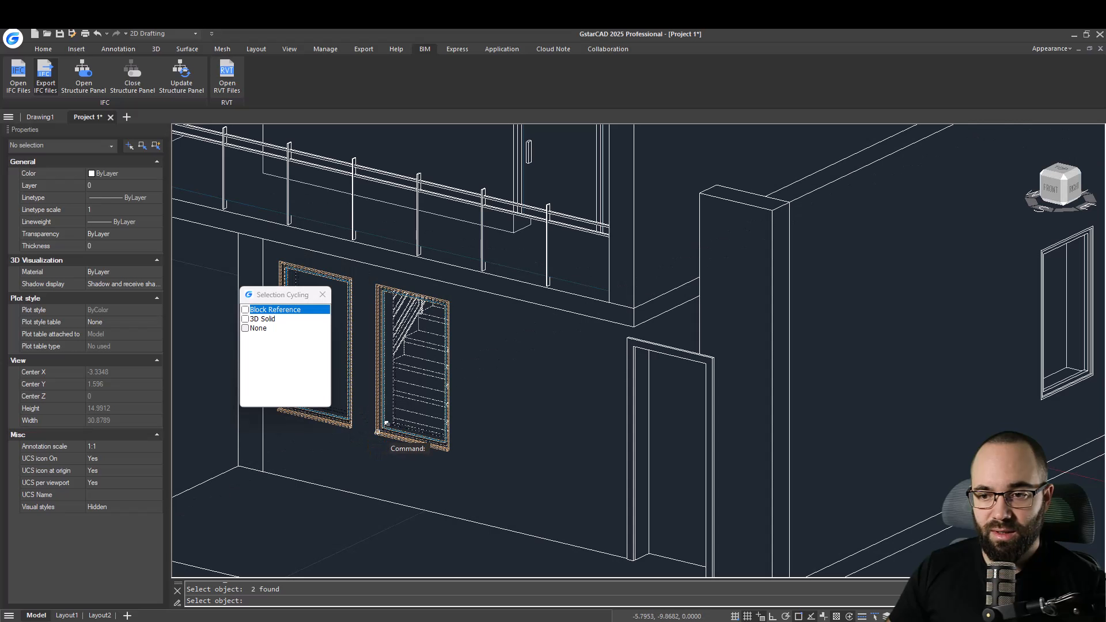
pyautogui.click(276, 310)
# Add the side window to the export selection and finish the IFC export.
pyautogui.scroll(-4, 342, 447)
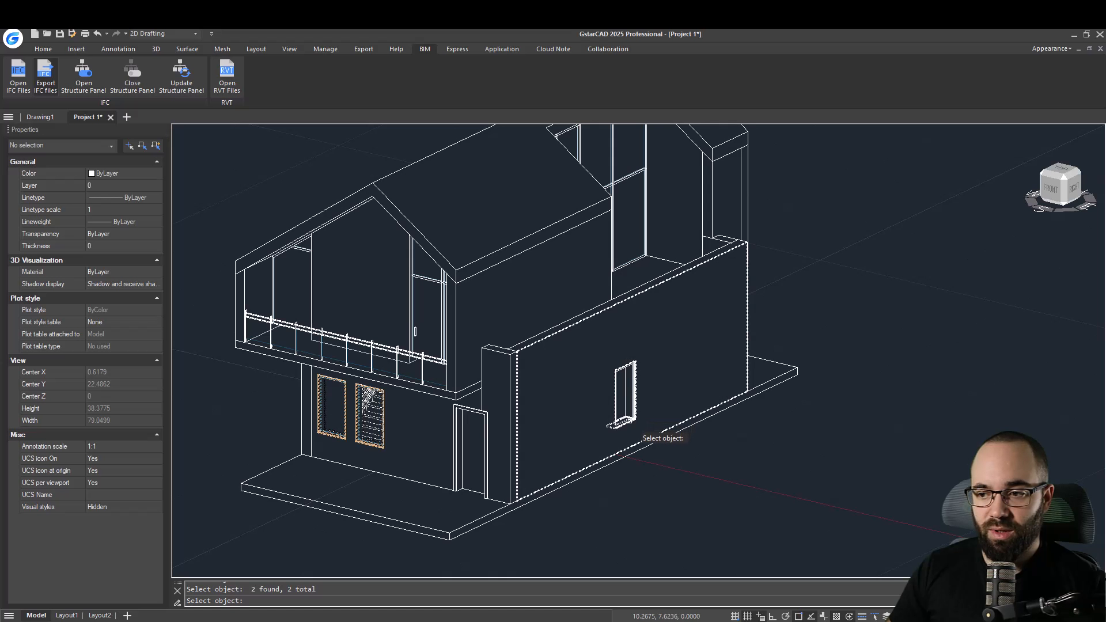
pyautogui.click(634, 428)
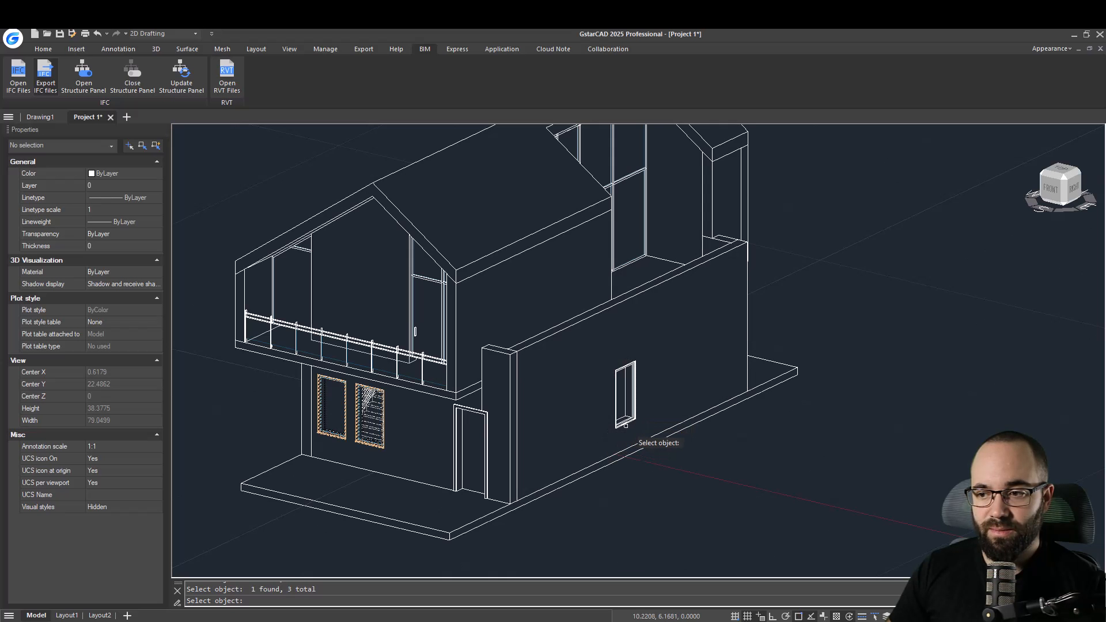
pyautogui.scroll(6, 634, 441)
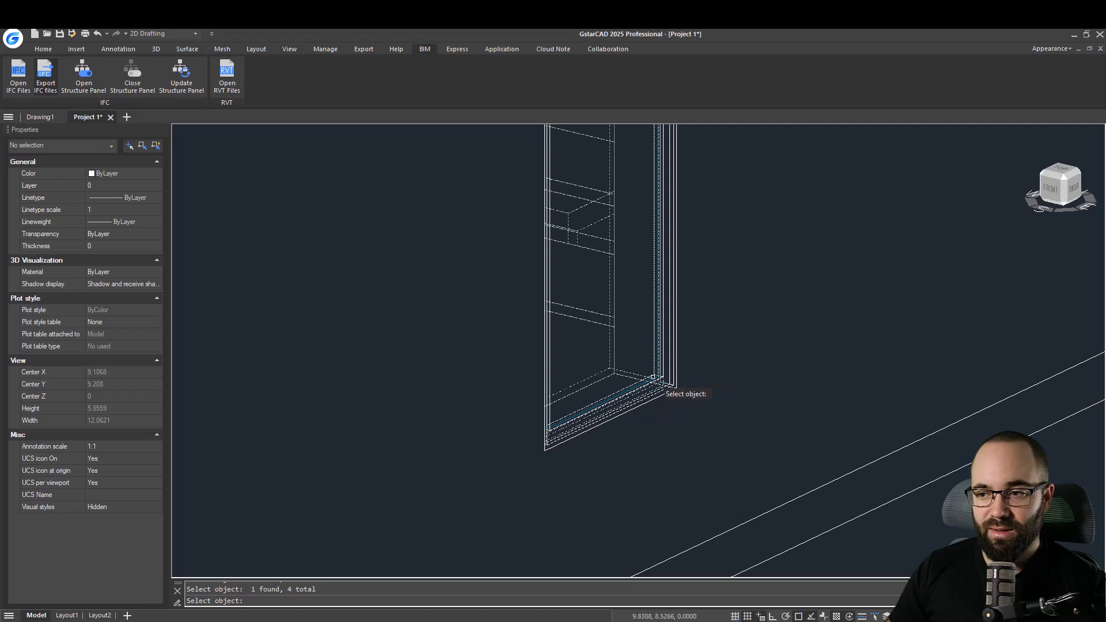
pyautogui.scroll(-8, 683, 438)
pyautogui.scroll(3, 634, 438)
pyautogui.click(618, 439)
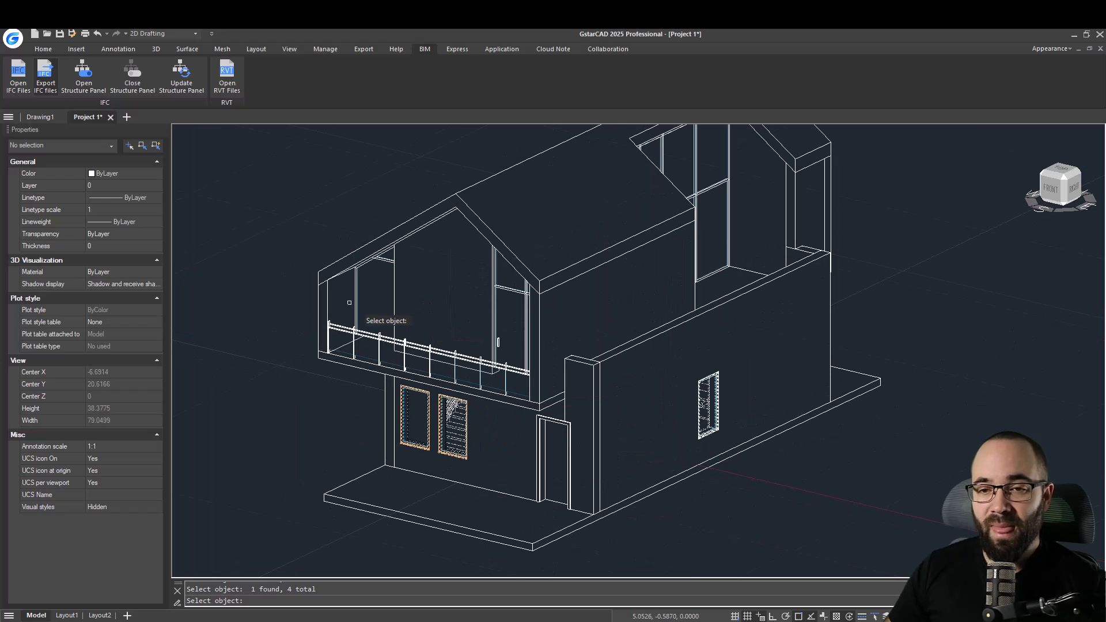
pyautogui.press('Return')
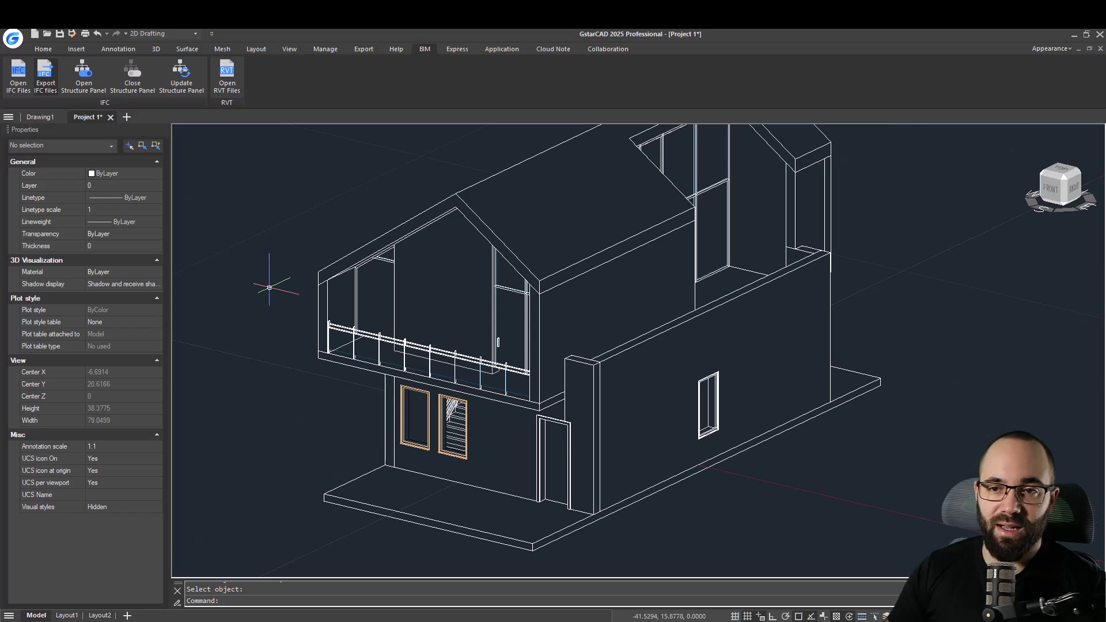
# Import the Project 1 - Windows IFC file into a new drawing.
pyautogui.click(22, 83)
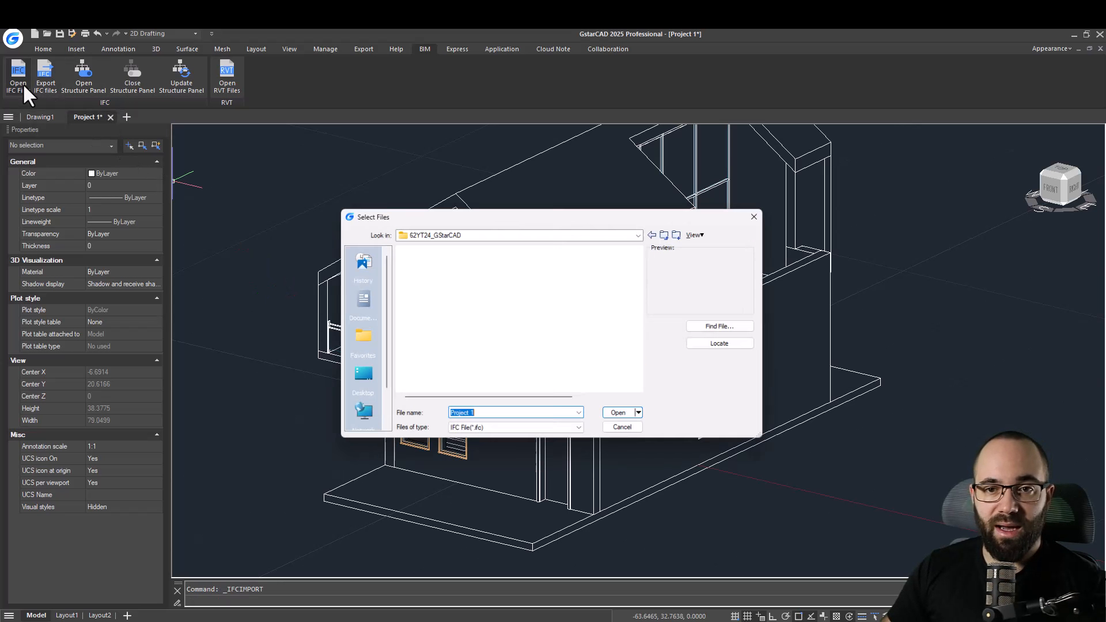
pyautogui.click(431, 329)
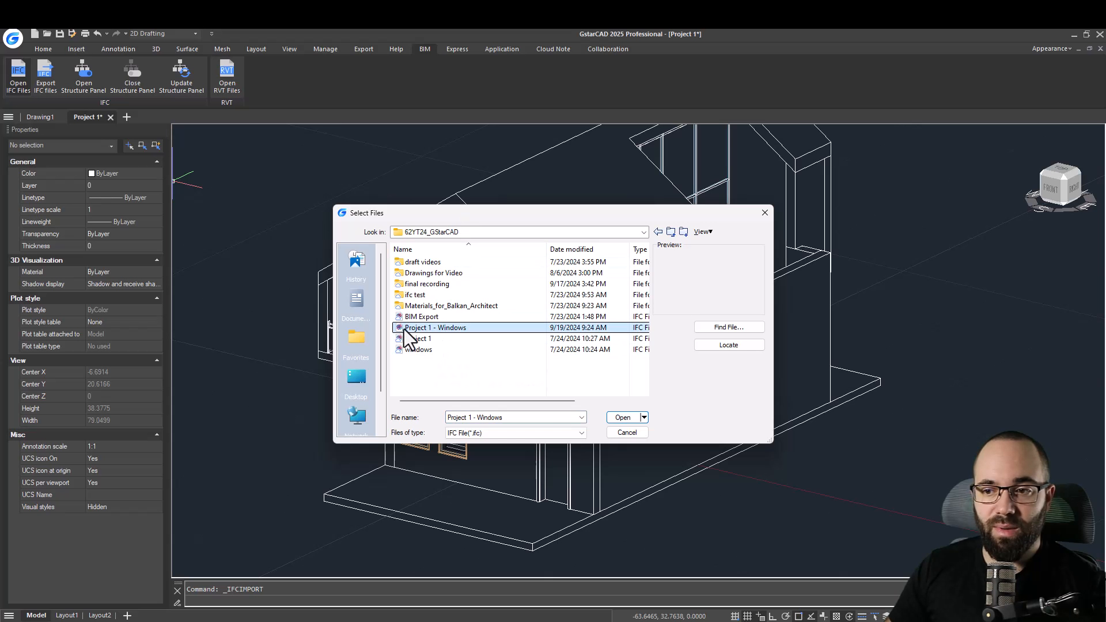
pyautogui.click(623, 417)
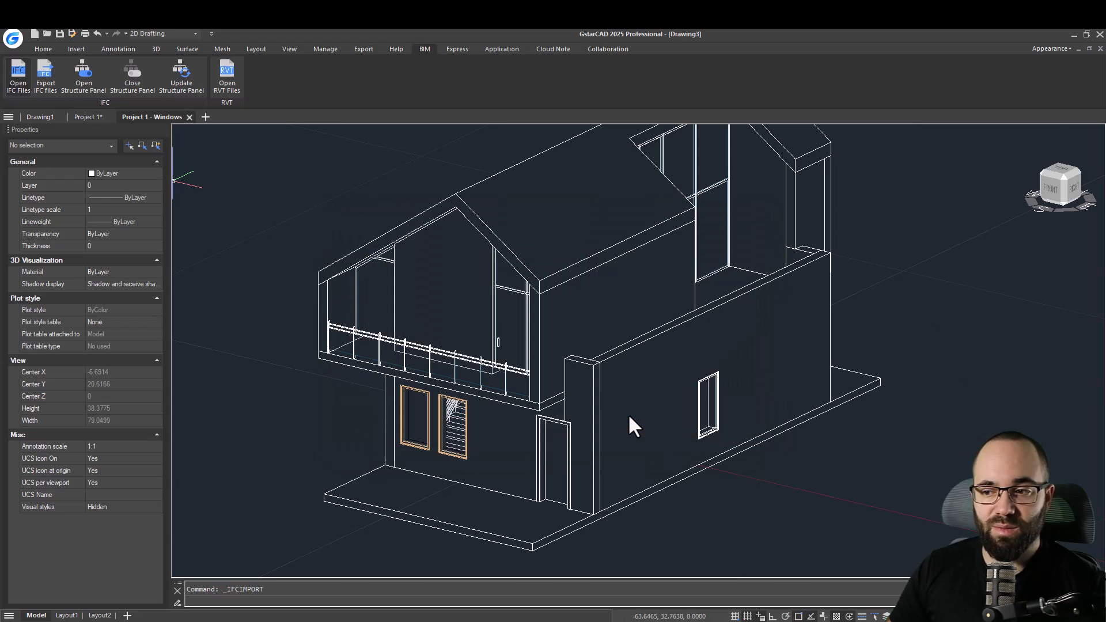
pyautogui.keyDown('shift'); pyautogui.moveTo(611, 379); pyautogui.dragTo(616, 425, button='middle'); pyautogui.keyUp('shift')
# Delete the sofa block from the imported windows drawing.
pyautogui.click(487, 284)
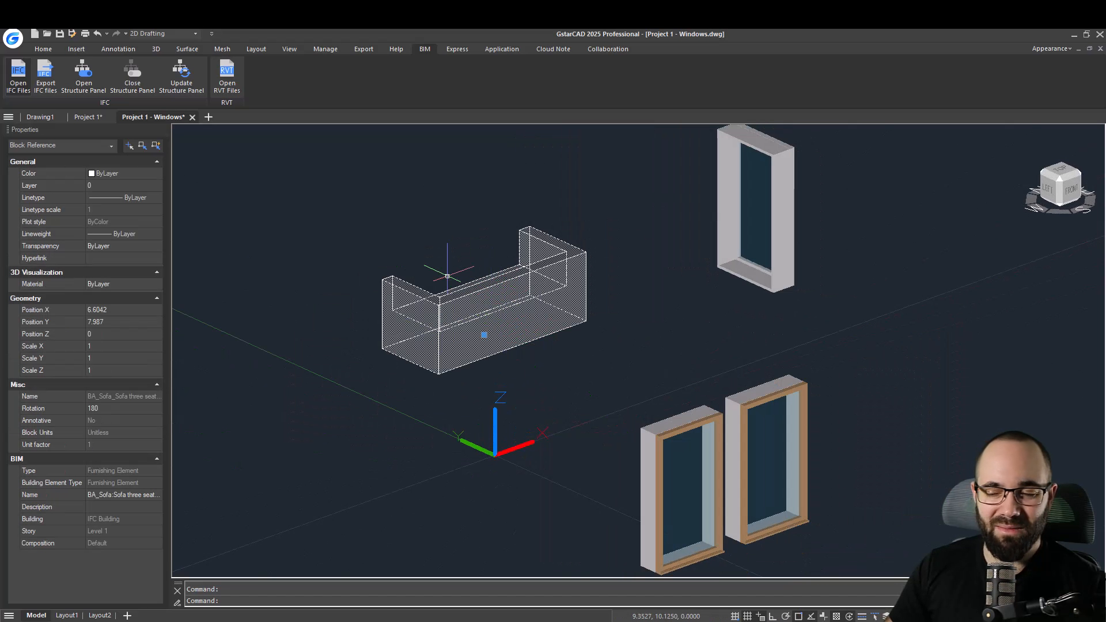
pyautogui.scroll(-5, 494, 344)
pyautogui.press('Escape')
pyautogui.click(500, 353)
pyautogui.scroll(4, 500, 353)
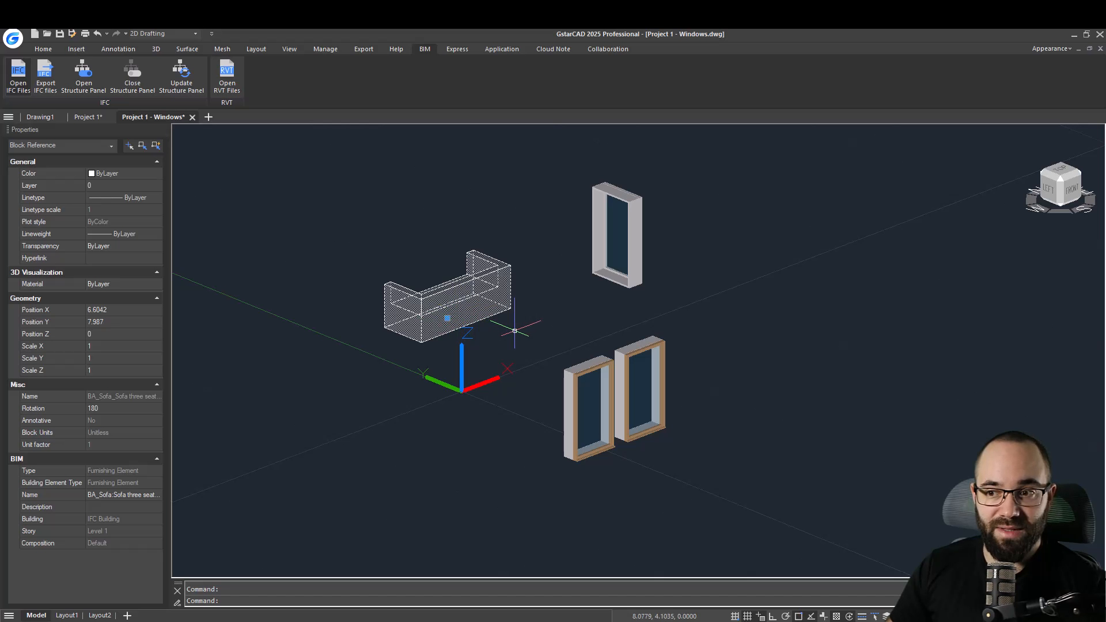
pyautogui.press('Delete')
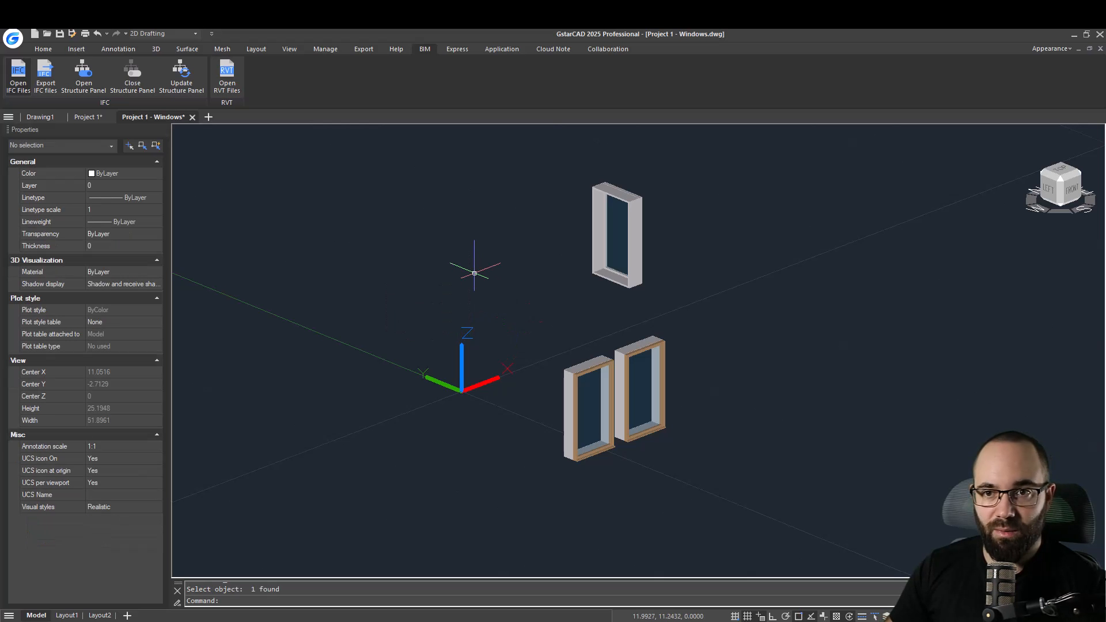
# Undo the sofa deletion and delete the sofa block again.
pyautogui.click(473, 268)
pyautogui.press('Escape')
pyautogui.hotkey('ctrl', 'z')
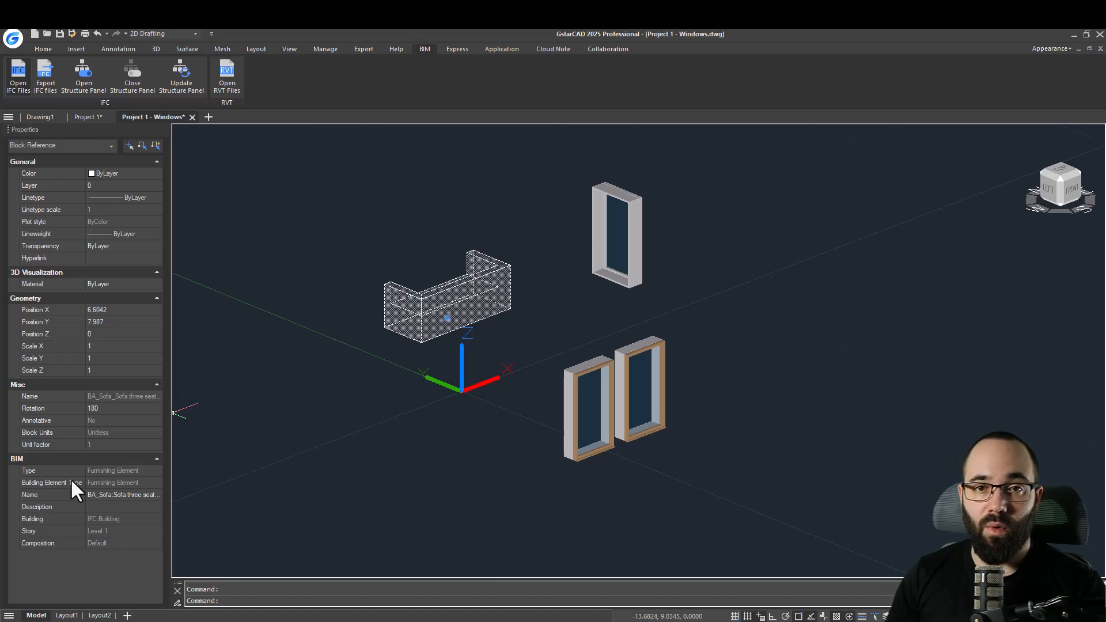
pyautogui.press('Delete')
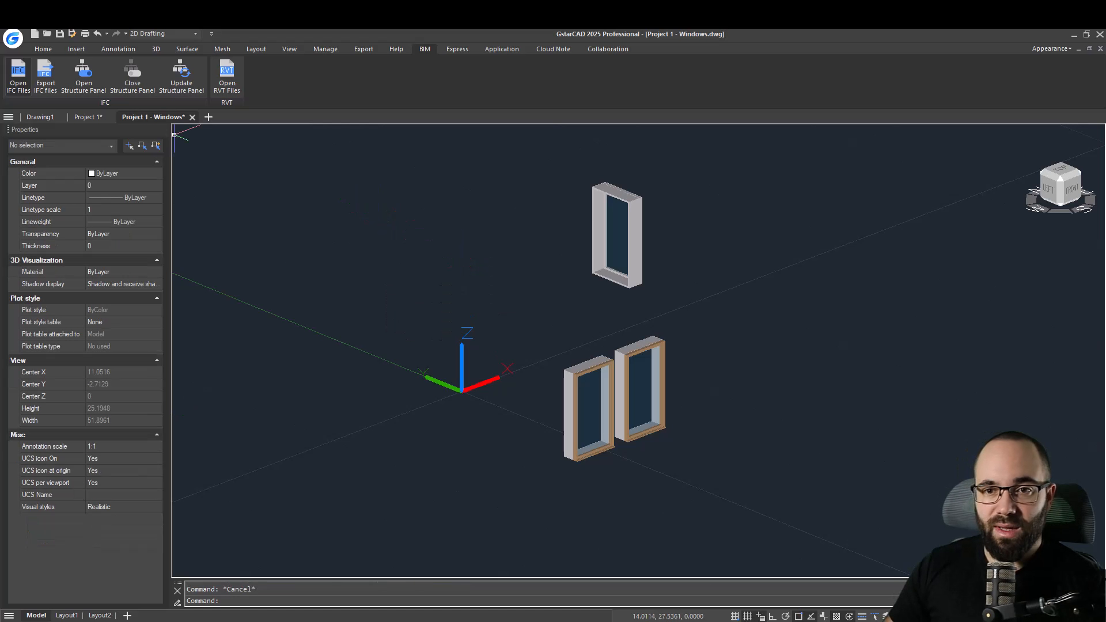
# Switch back to the Project 1 drawing and view the whole house.
pyautogui.click(84, 116)
pyautogui.scroll(-2, 501, 377)
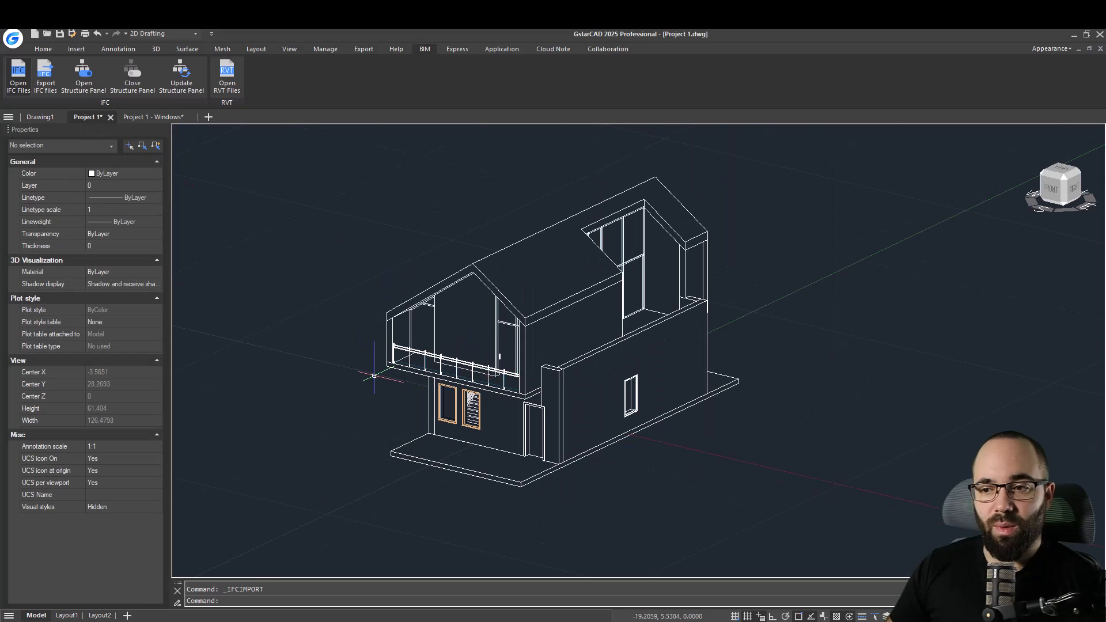
pyautogui.moveTo(346, 301); pyautogui.dragTo(324, 301, button='middle')
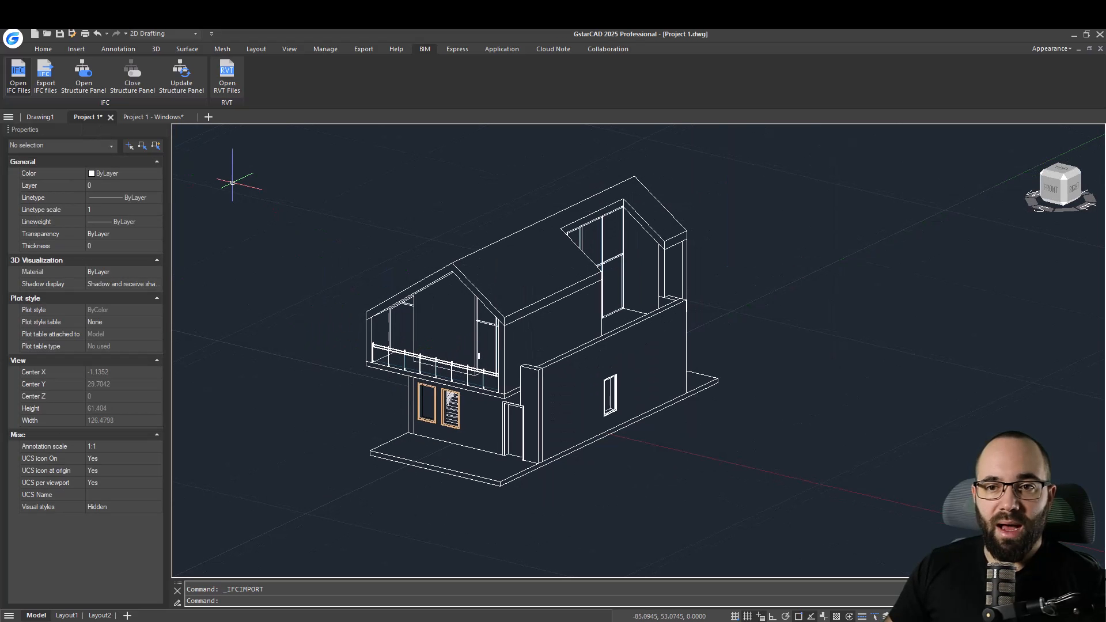
# Open the BIM structure panel and expand the building tree down to Level 1's LE-Wall - 300mm walls, widening the panel.
pyautogui.click(77, 93)
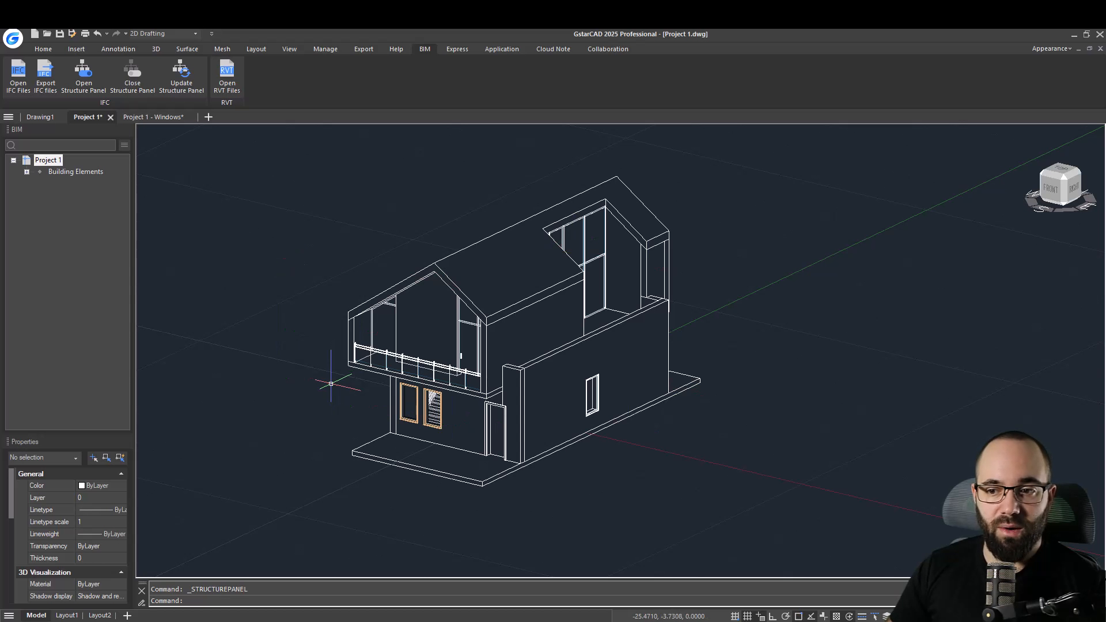
pyautogui.click(27, 171)
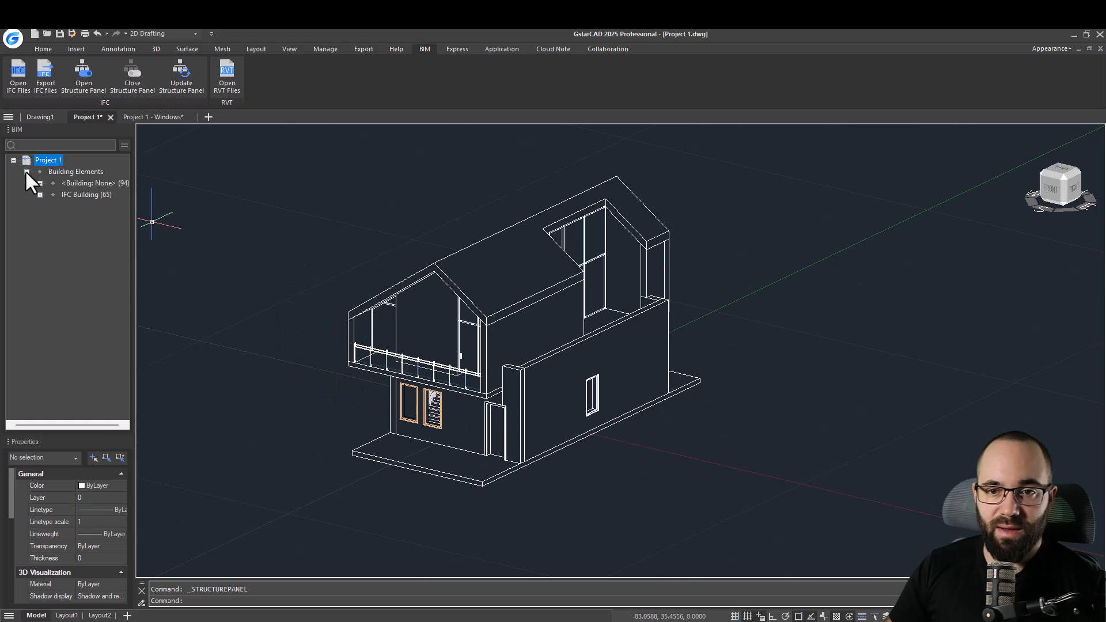
pyautogui.click(40, 183)
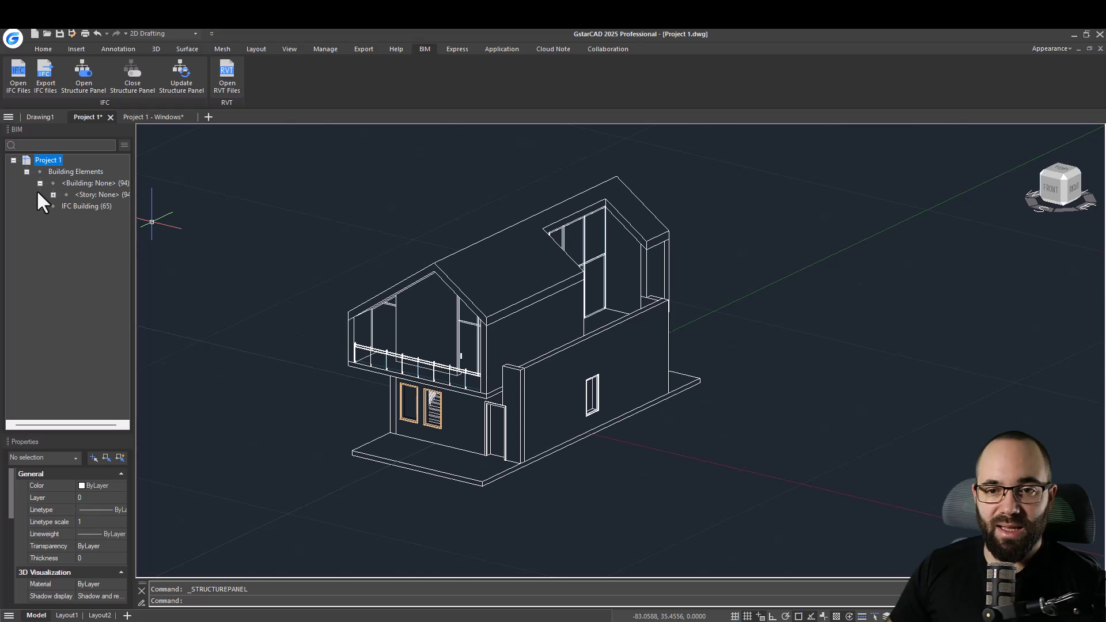
pyautogui.click(53, 195)
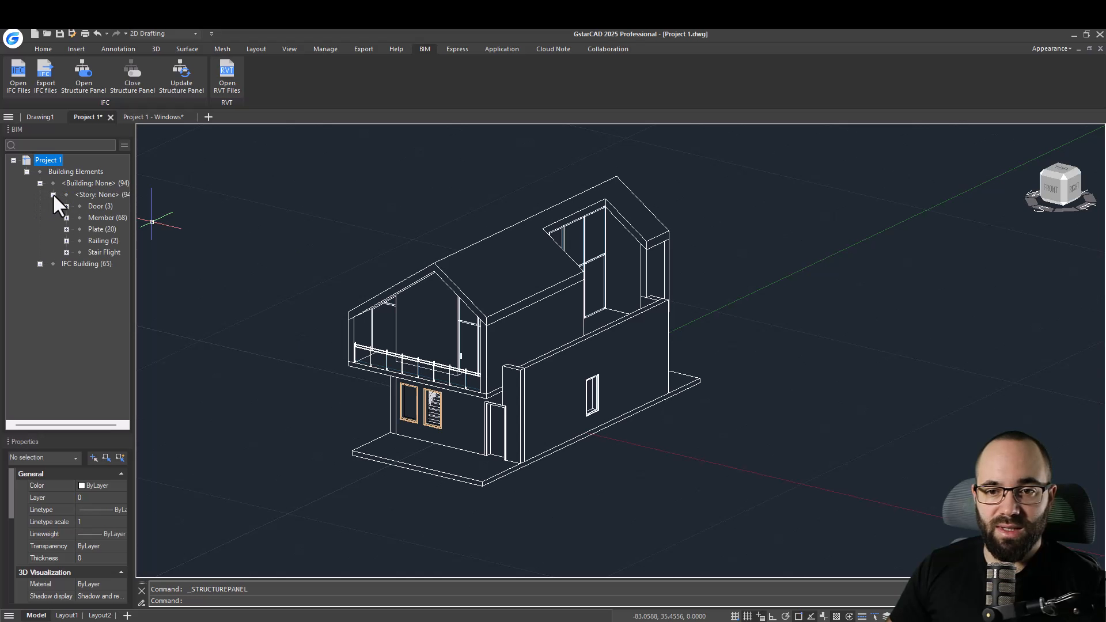
pyautogui.click(40, 264)
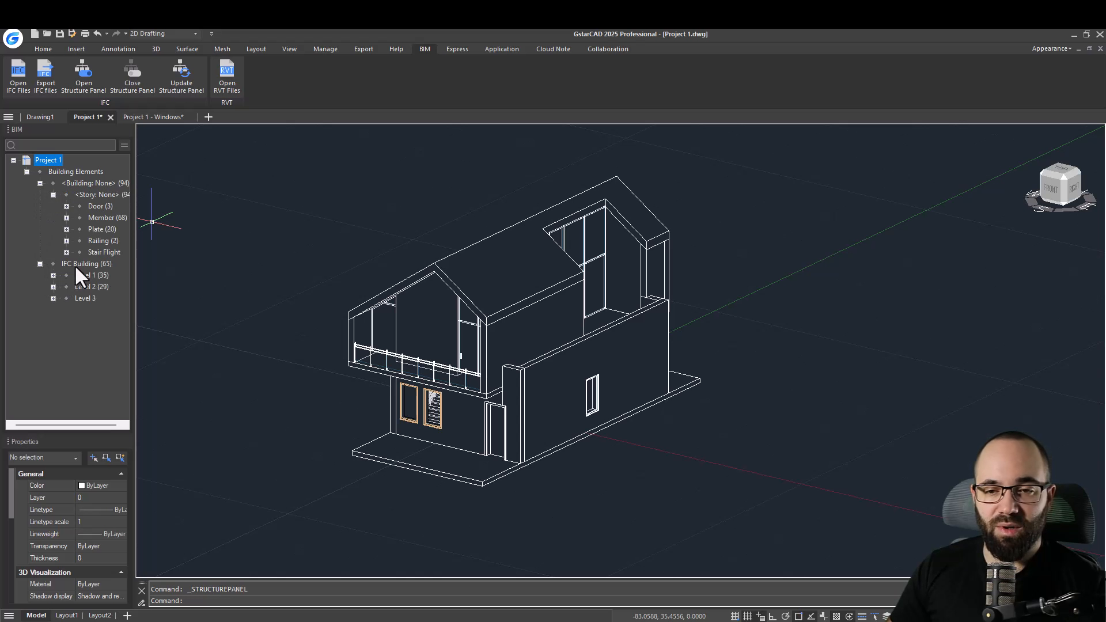
pyautogui.click(53, 276)
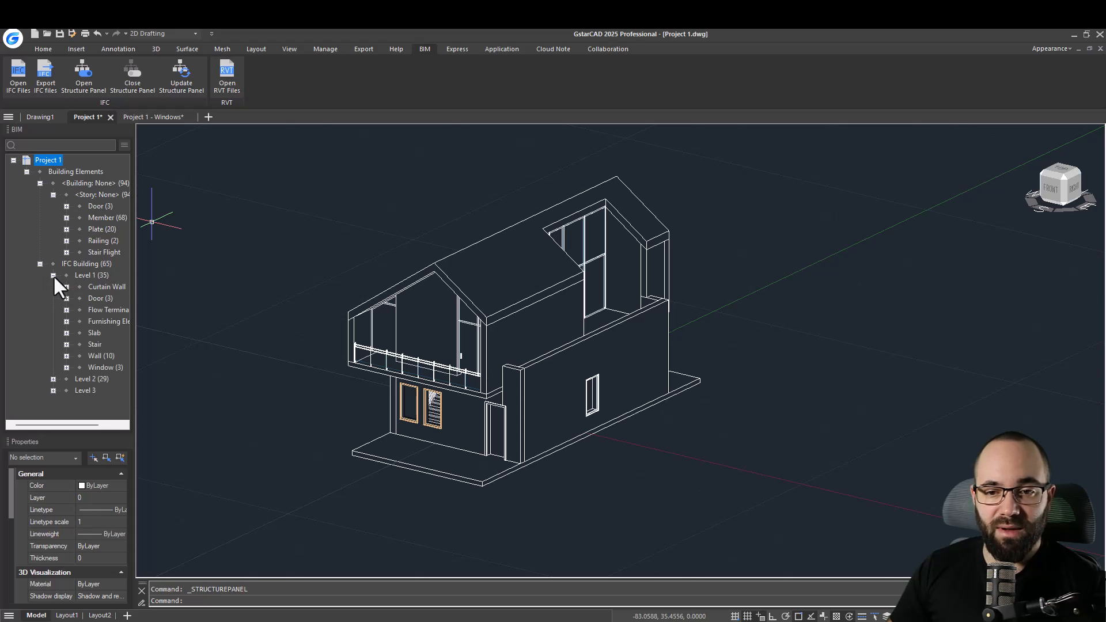
pyautogui.click(66, 356)
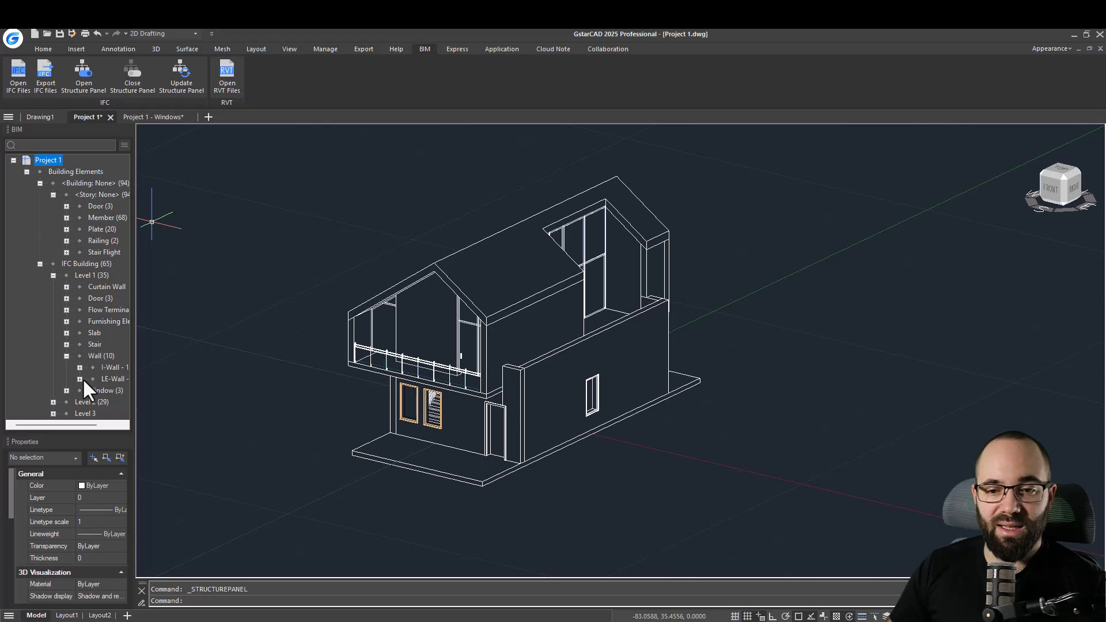
pyautogui.click(80, 379)
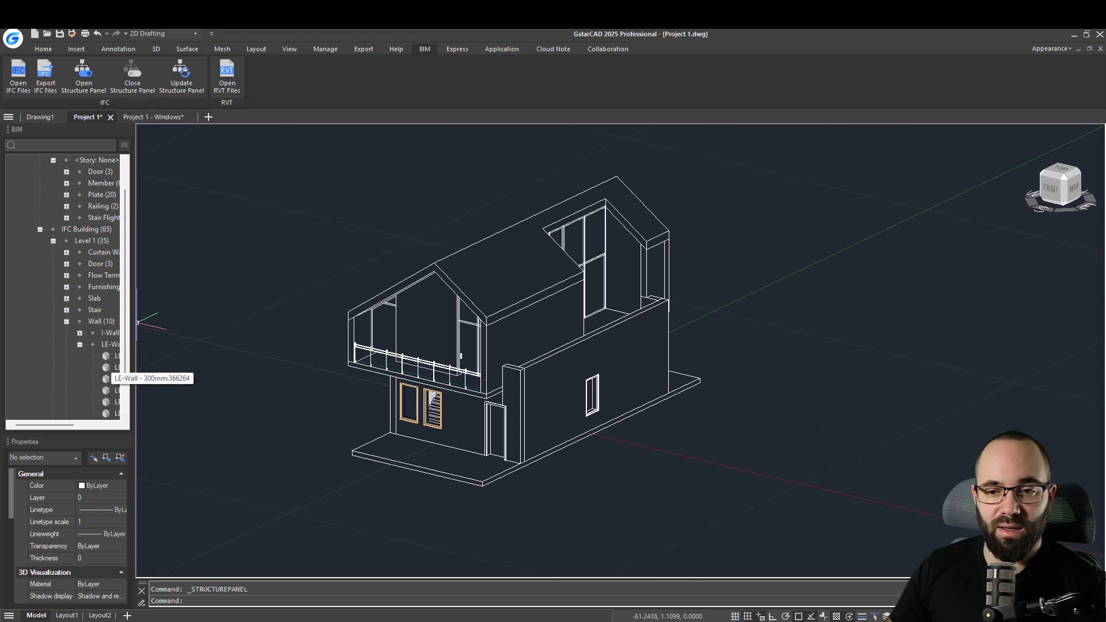
pyautogui.moveTo(137, 321); pyautogui.dragTo(236, 321)
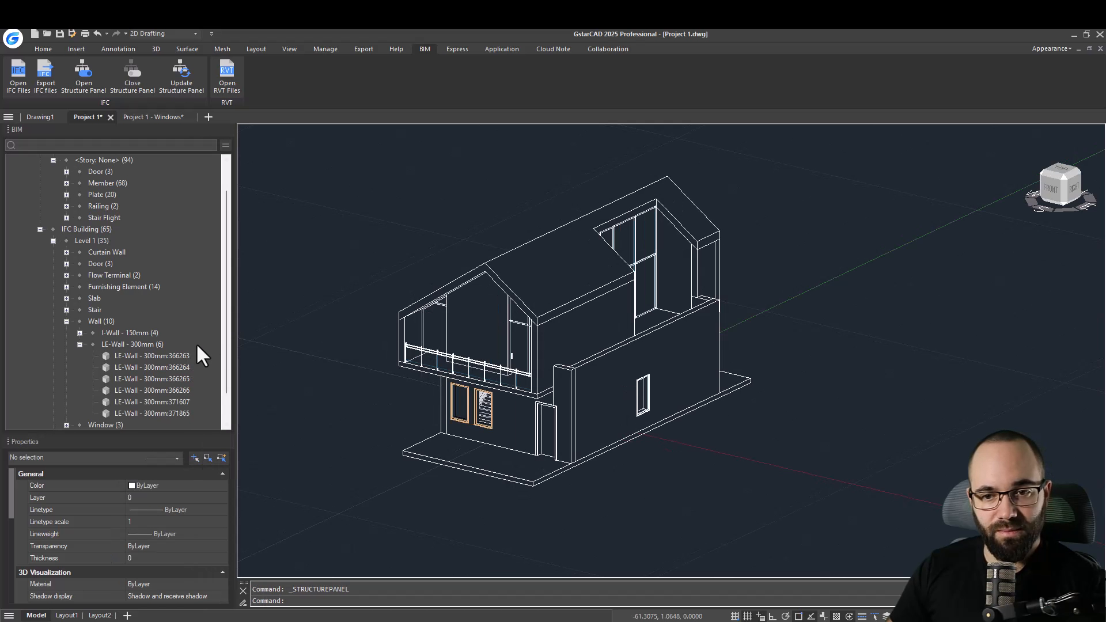
# Expand the I-Wall - 150mm group under Level 1's walls in the structure tree.
pyautogui.scroll(-1, 145, 343)
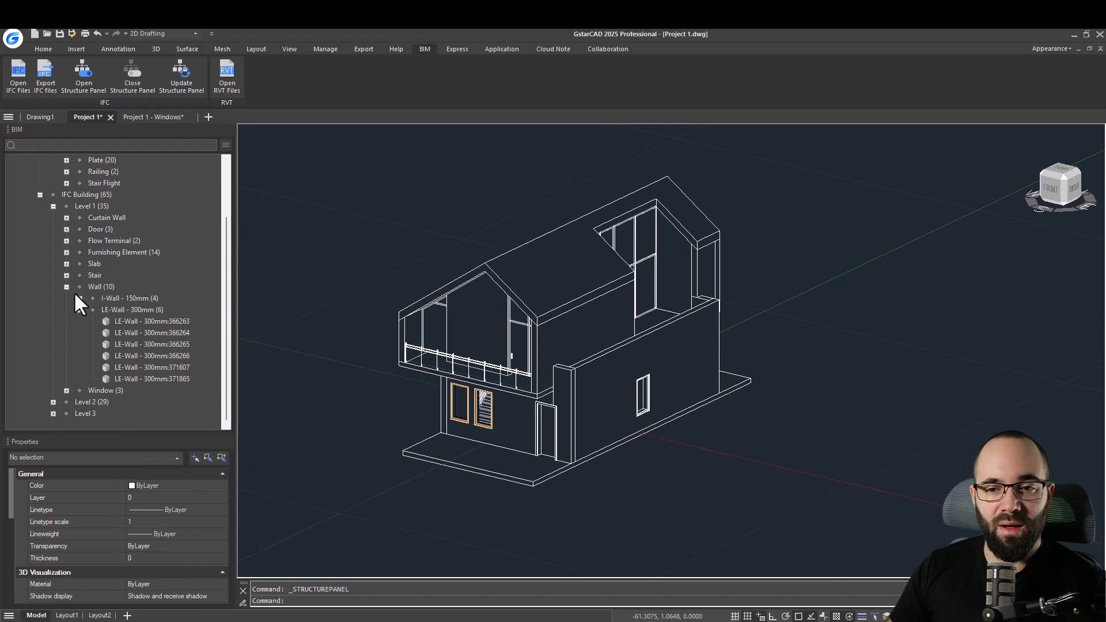
pyautogui.scroll(1, 60, 271)
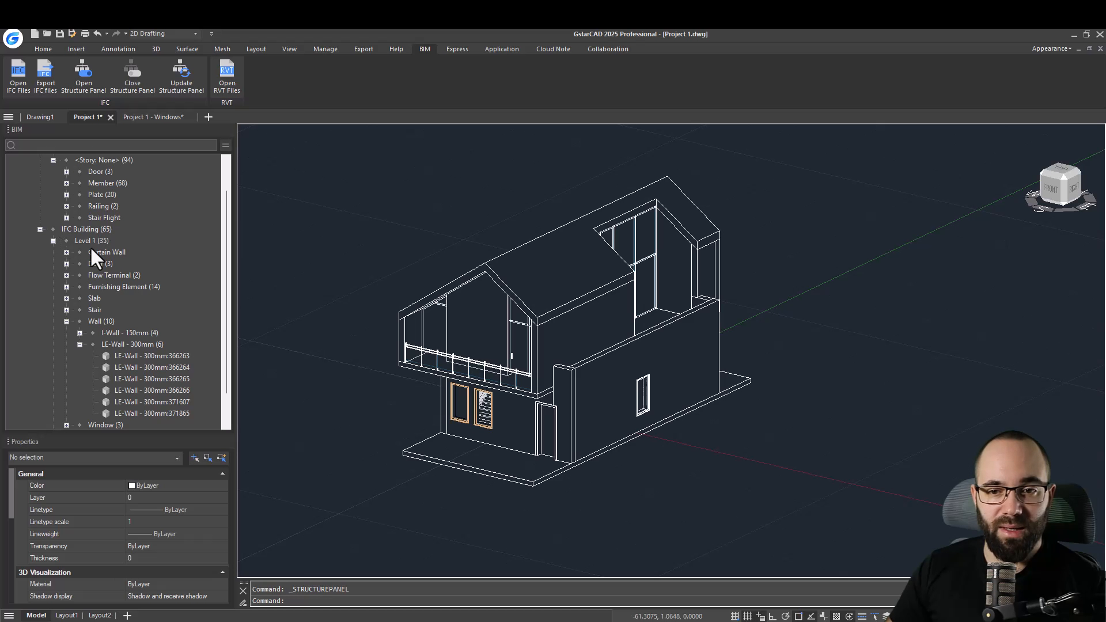
pyautogui.scroll(-1, 125, 313)
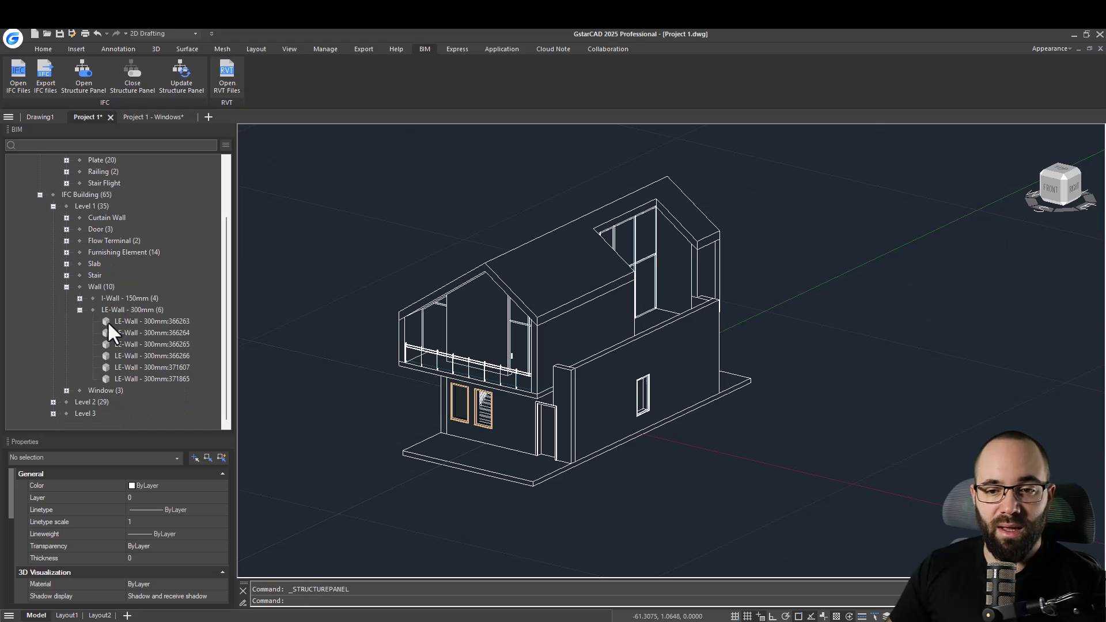
pyautogui.click(79, 298)
pyautogui.scroll(-1, 134, 299)
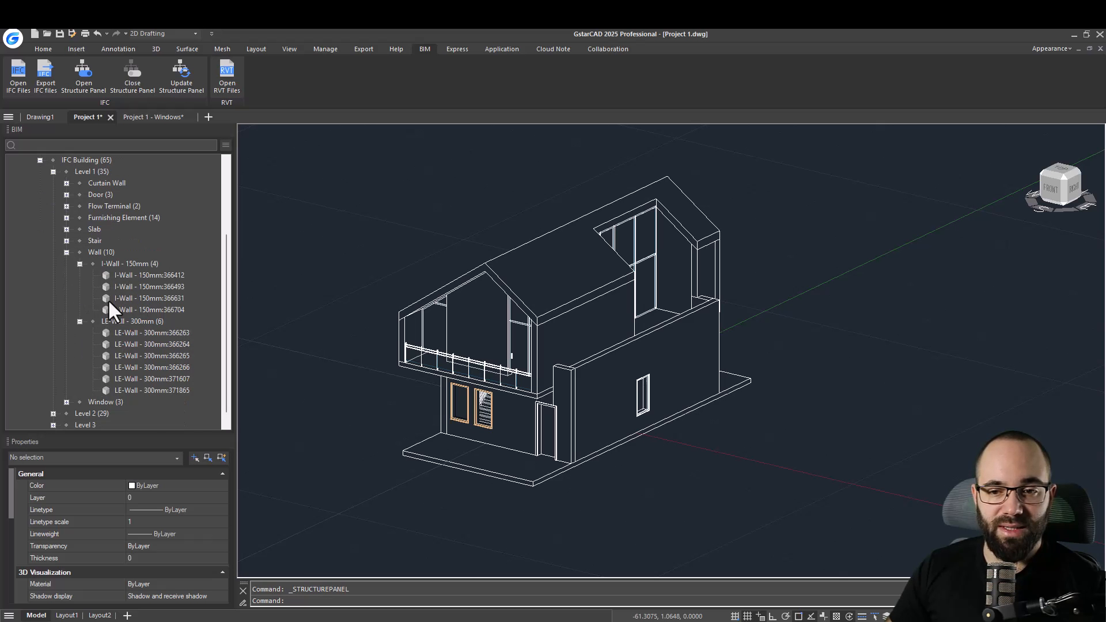
# Select individual LE-Wall entries in the structure tree to highlight them in the model, then clear the selection.
pyautogui.click(132, 379)
pyautogui.click(135, 389)
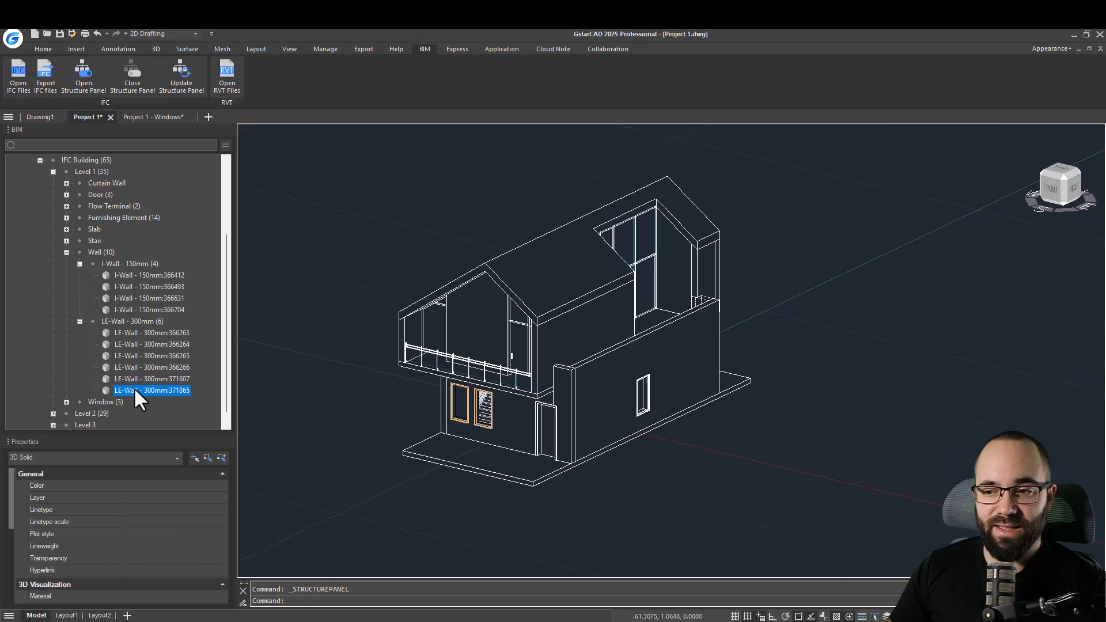
pyautogui.click(143, 346)
pyautogui.click(144, 333)
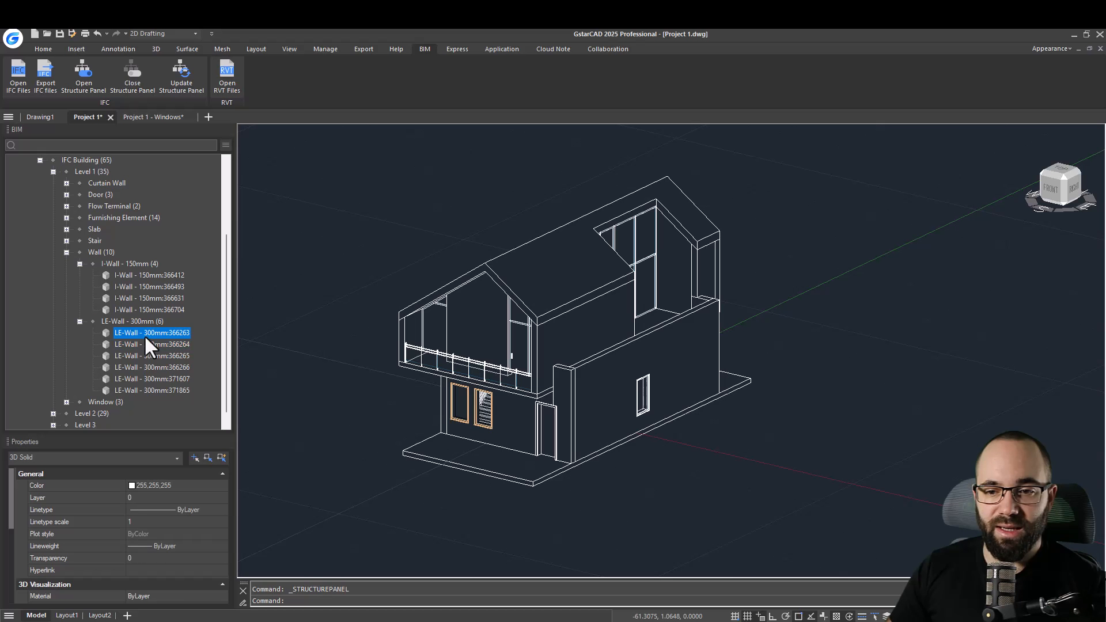
pyautogui.click(144, 366)
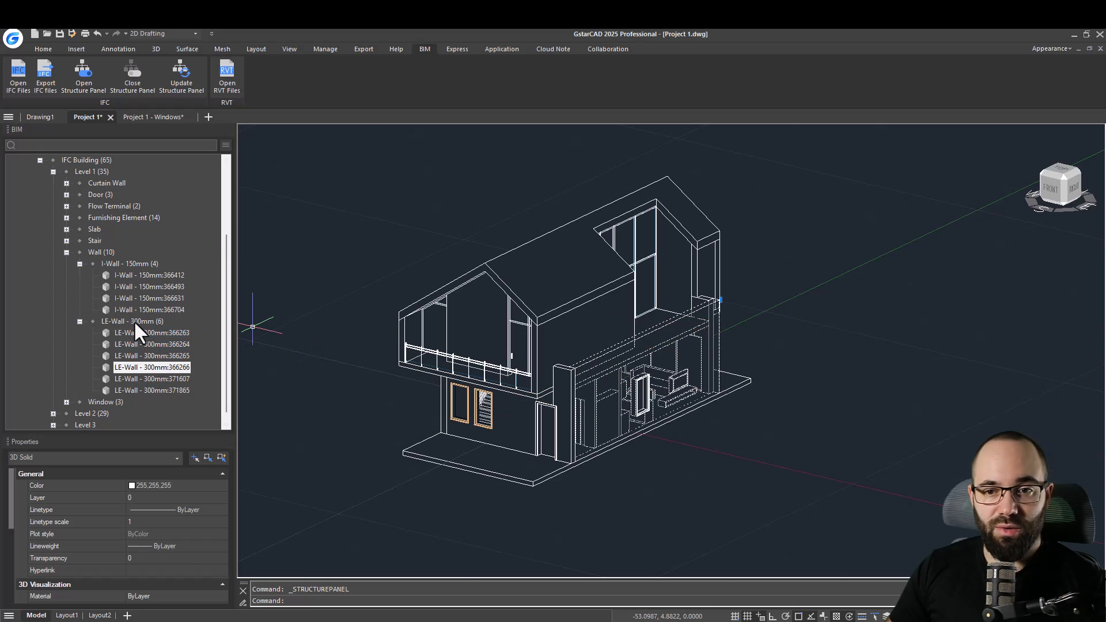
pyautogui.scroll(1, 138, 324)
pyautogui.scroll(-1, 125, 315)
pyautogui.scroll(1, 125, 314)
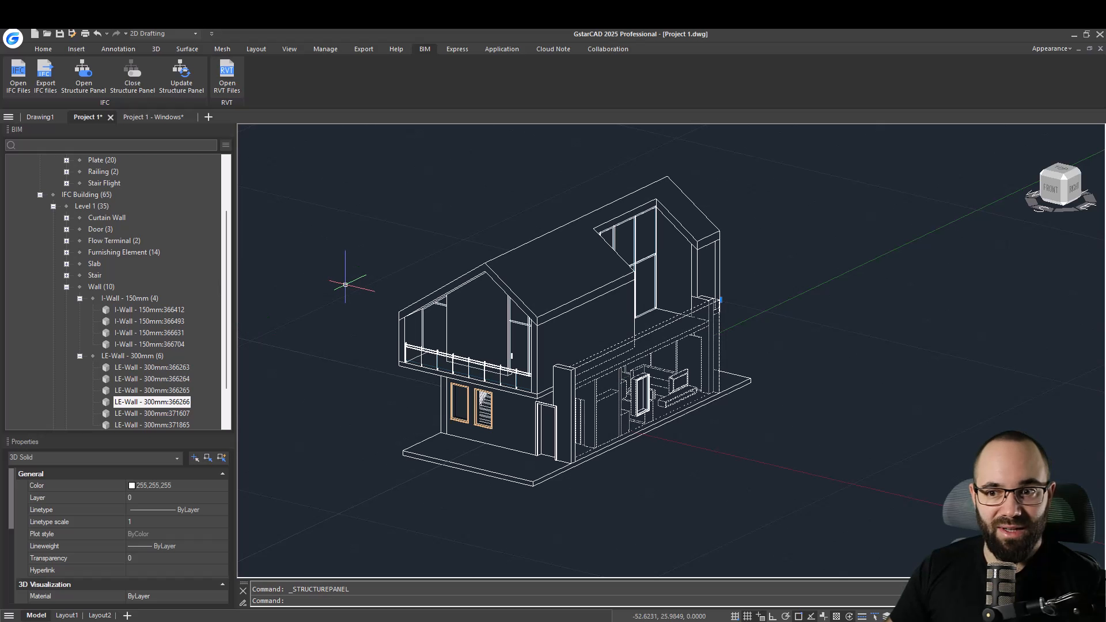
pyautogui.press('Escape')
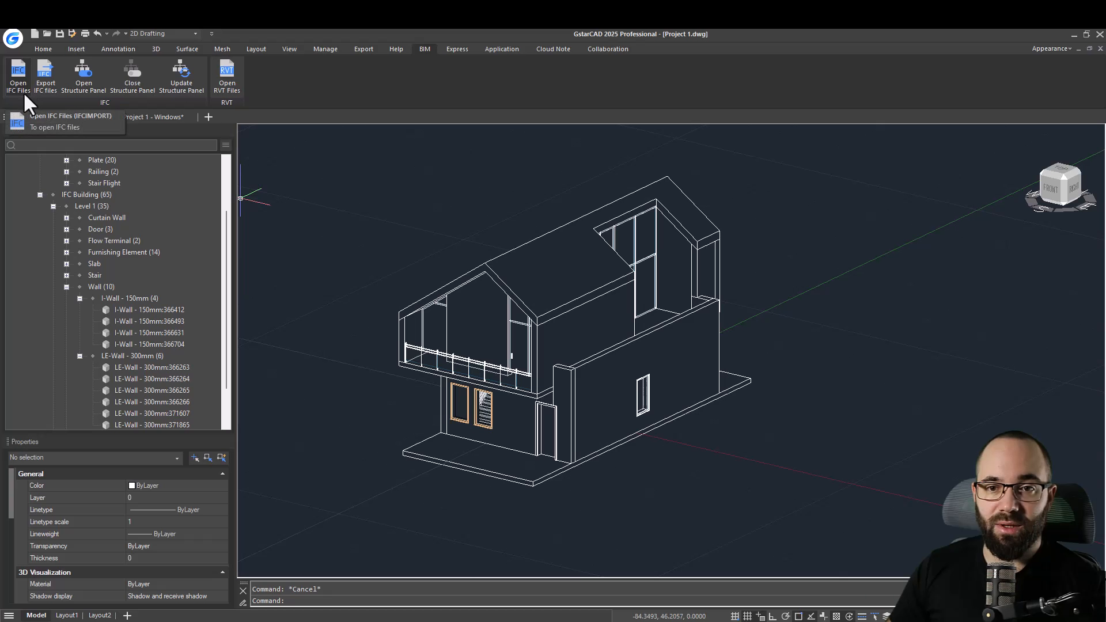
# Export the whole house as an IFC file named Project 1 - IFC Export.
pyautogui.click(42, 87)
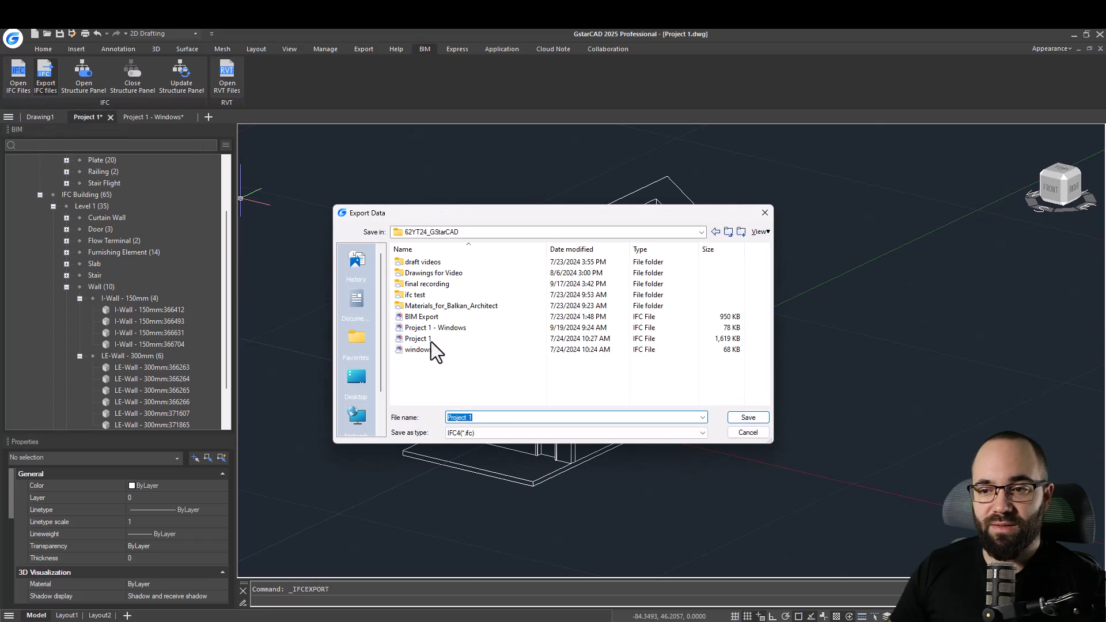
pyautogui.click(484, 417)
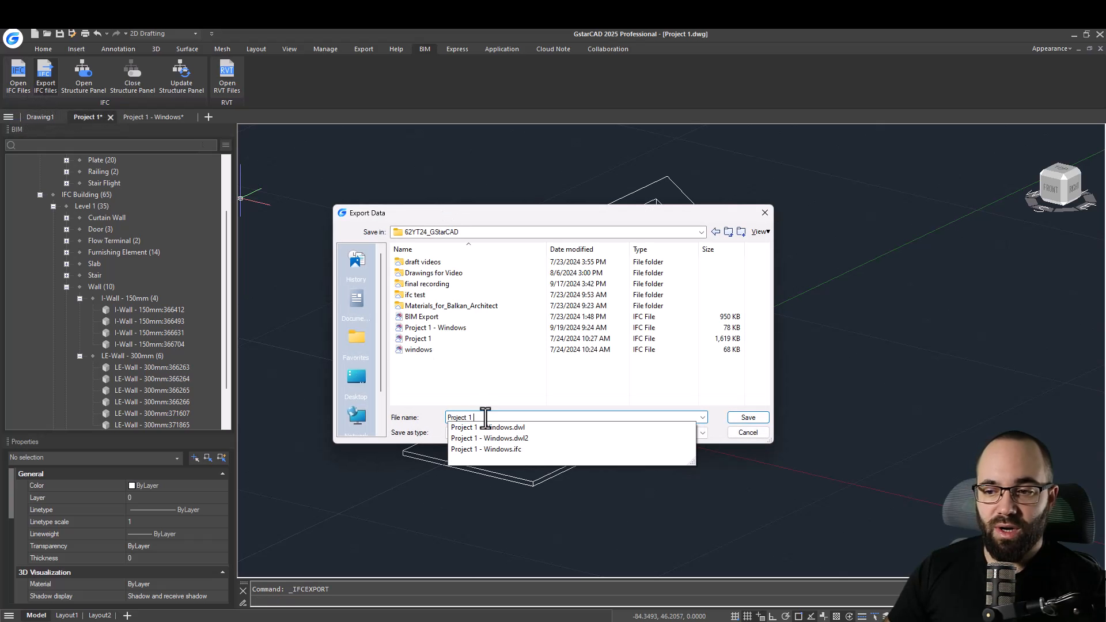
pyautogui.write('- I')
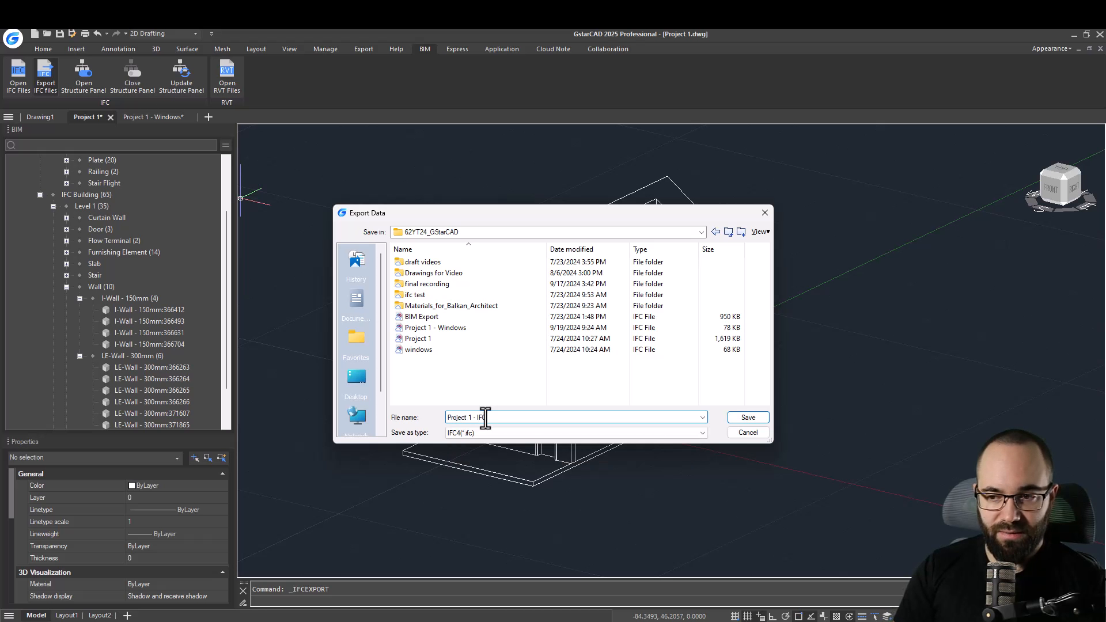
pyautogui.write('FC Export')
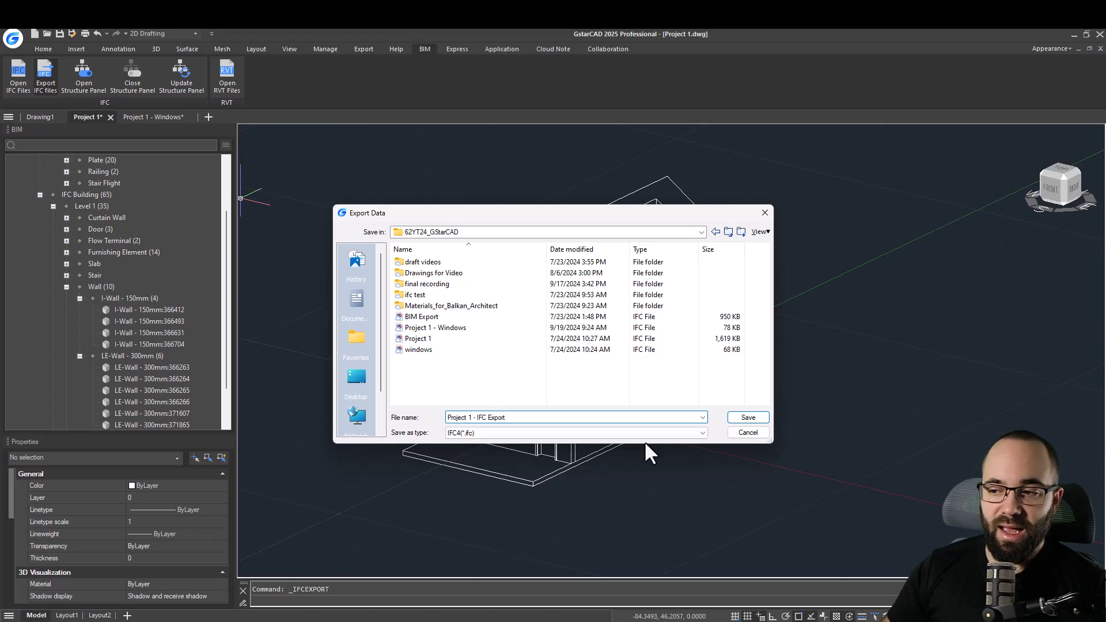
pyautogui.click(749, 419)
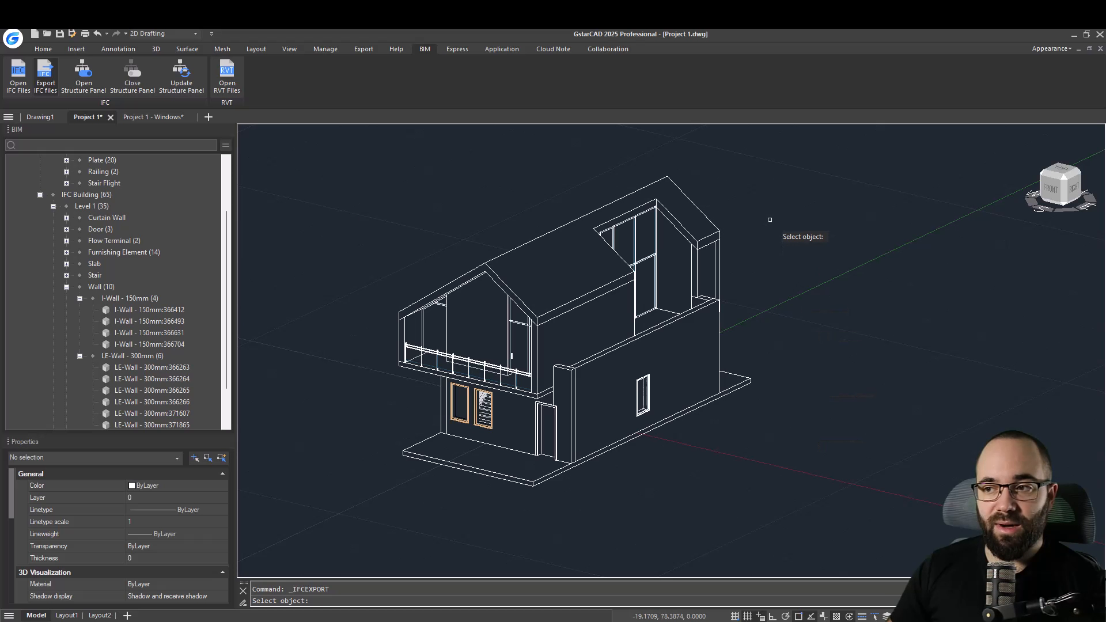
pyautogui.moveTo(737, 149)
pyautogui.mouseDown()
pyautogui.moveTo(557, 169)
pyautogui.moveTo(357, 259)
pyautogui.moveTo(346, 493)
pyautogui.moveTo(742, 530)
pyautogui.moveTo(836, 412)
pyautogui.mouseUp()
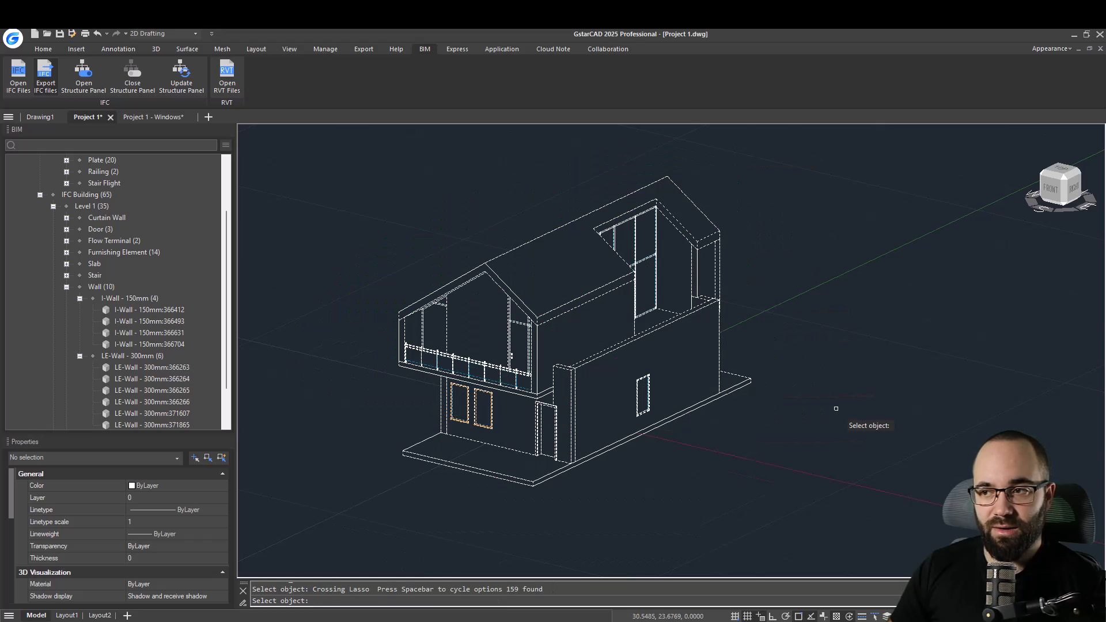
pyautogui.press('Return')
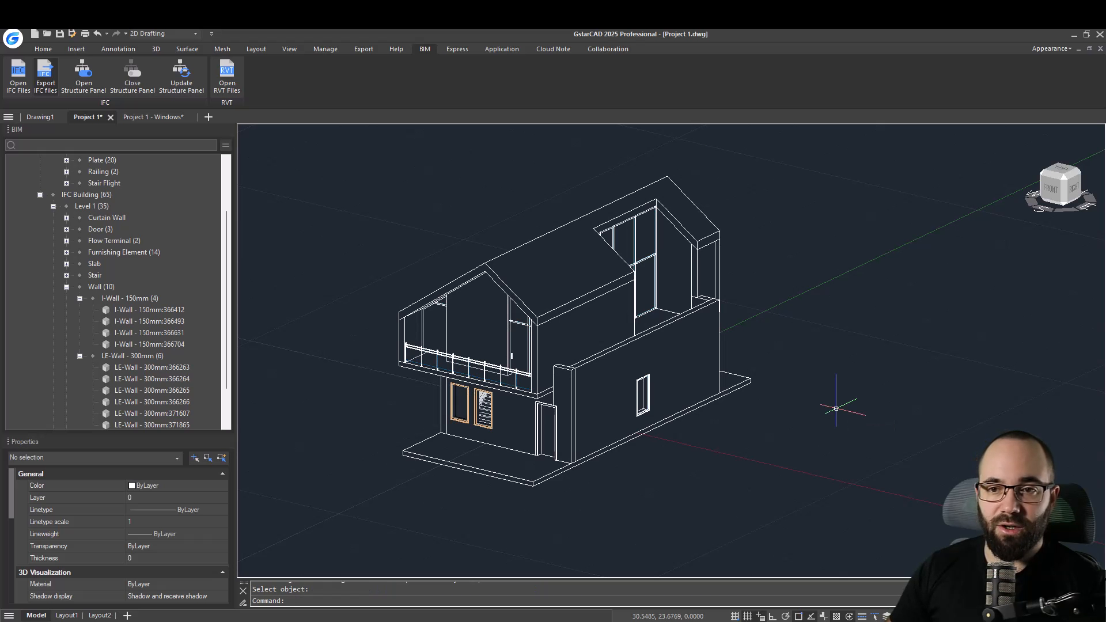
# Import the Project 1 - IFC Export file into a new drawing.
pyautogui.click(19, 86)
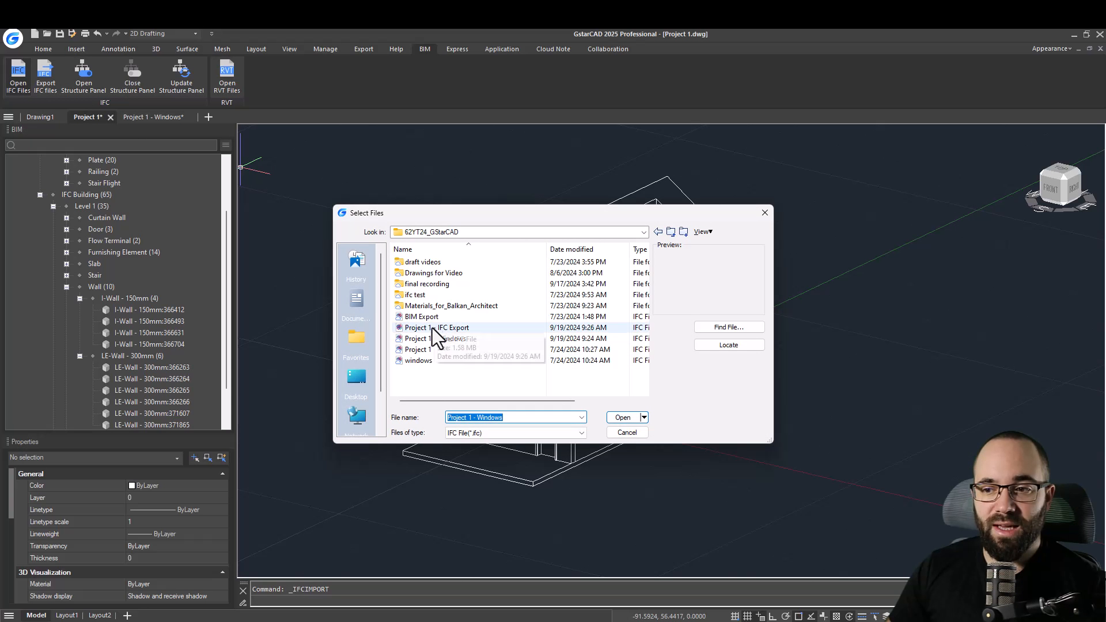
pyautogui.click(410, 328)
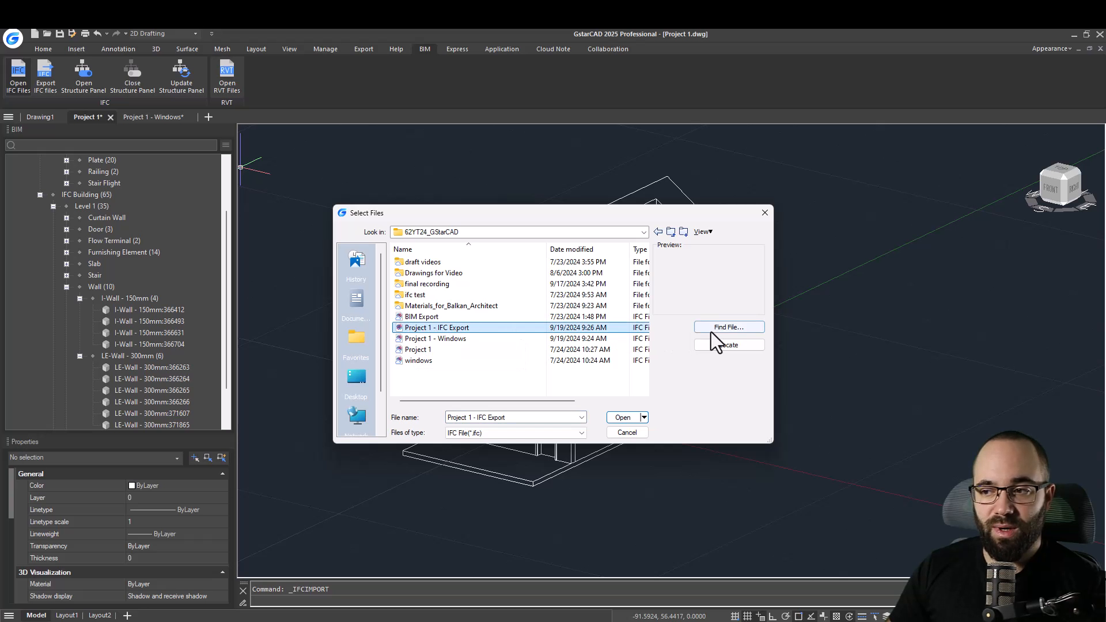
pyautogui.click(623, 418)
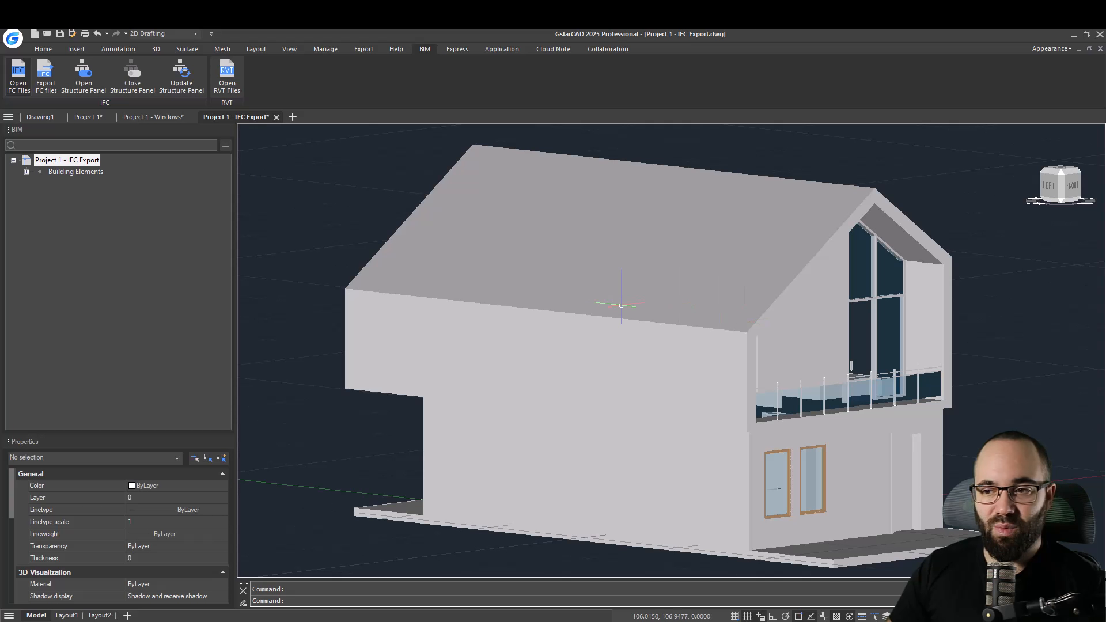
pyautogui.scroll(-5, 621, 306)
pyautogui.keyDown('shift'); pyautogui.moveTo(822, 388); pyautogui.dragTo(646, 430, button='middle'); pyautogui.keyUp('shift')
pyautogui.scroll(3, 647, 431)
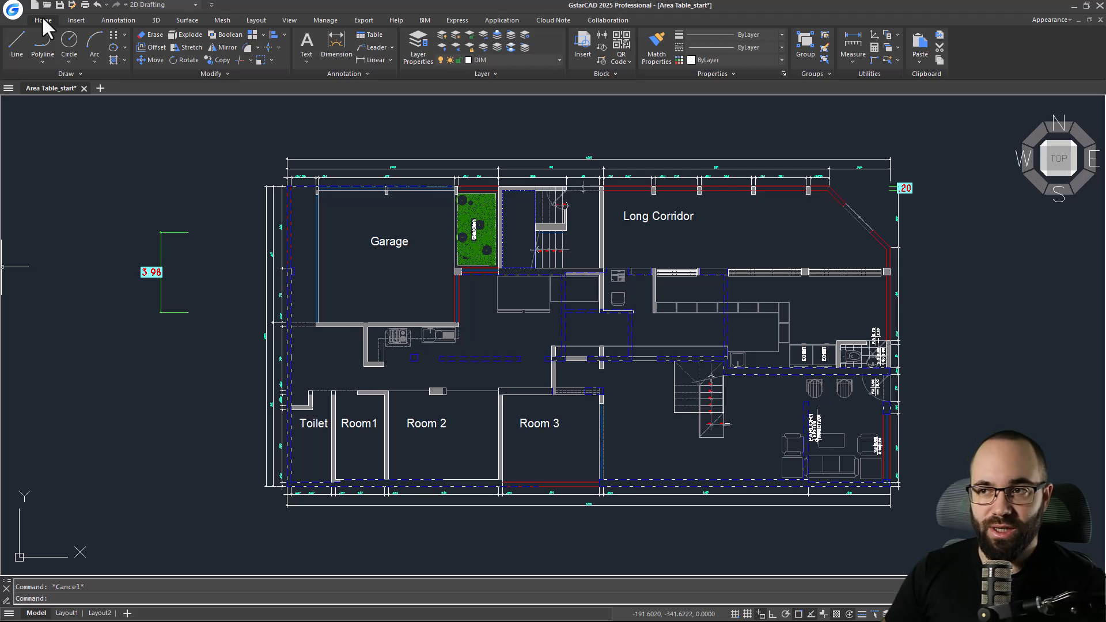
# Run Dimension Update, using the 3.98 dimension as the standard, to restyle all the floor plan's dimensions.
pyautogui.click(357, 23)
pyautogui.click(453, 23)
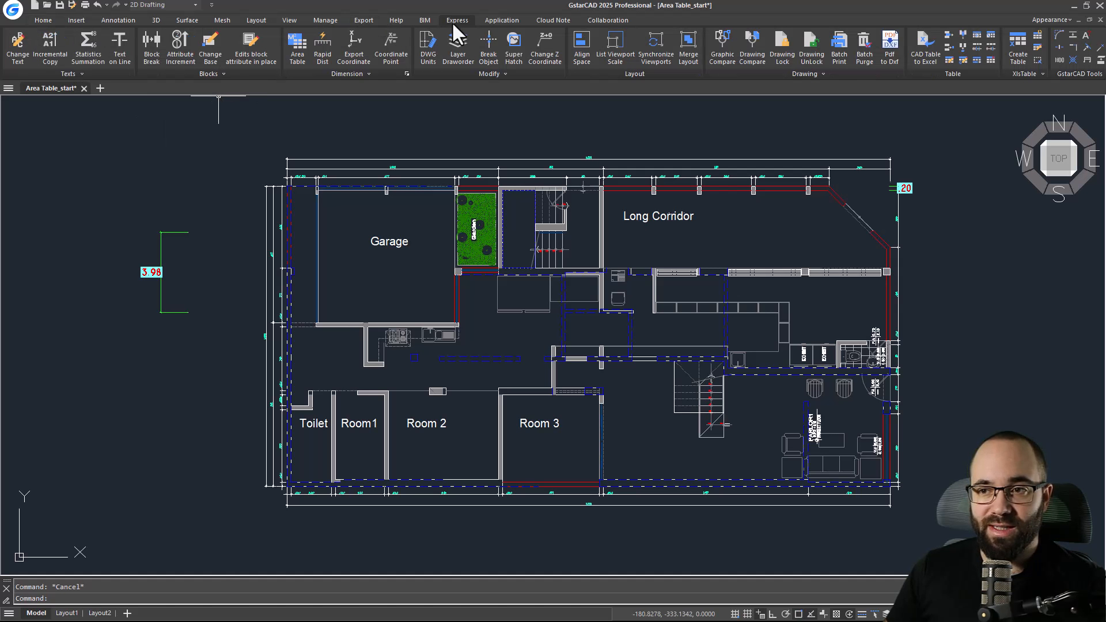
pyautogui.click(344, 74)
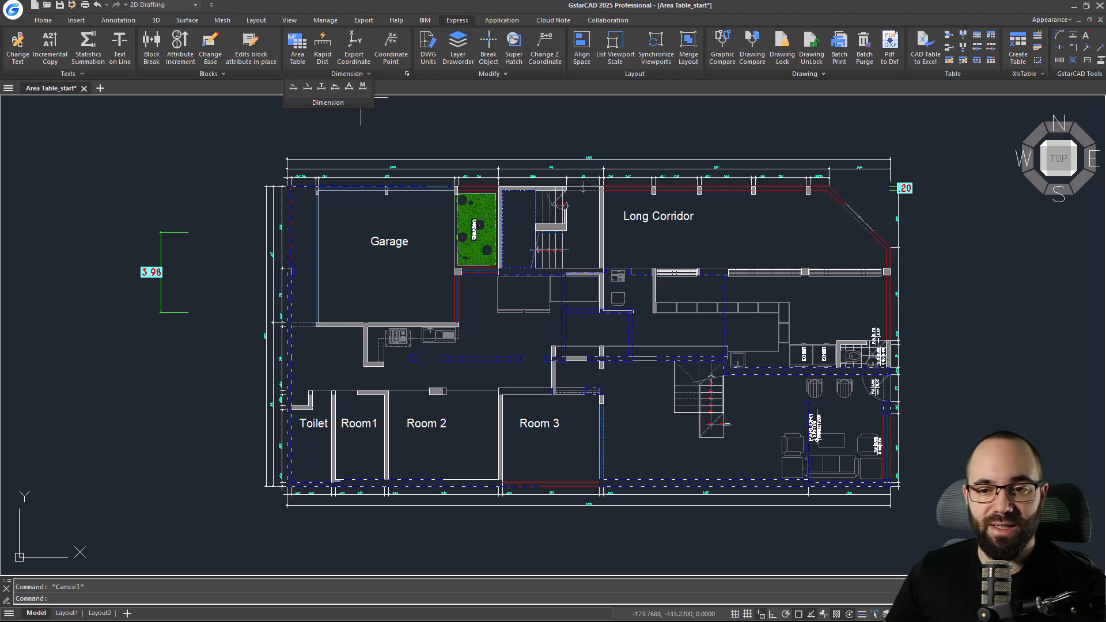
pyautogui.click(171, 232)
pyautogui.press('Escape')
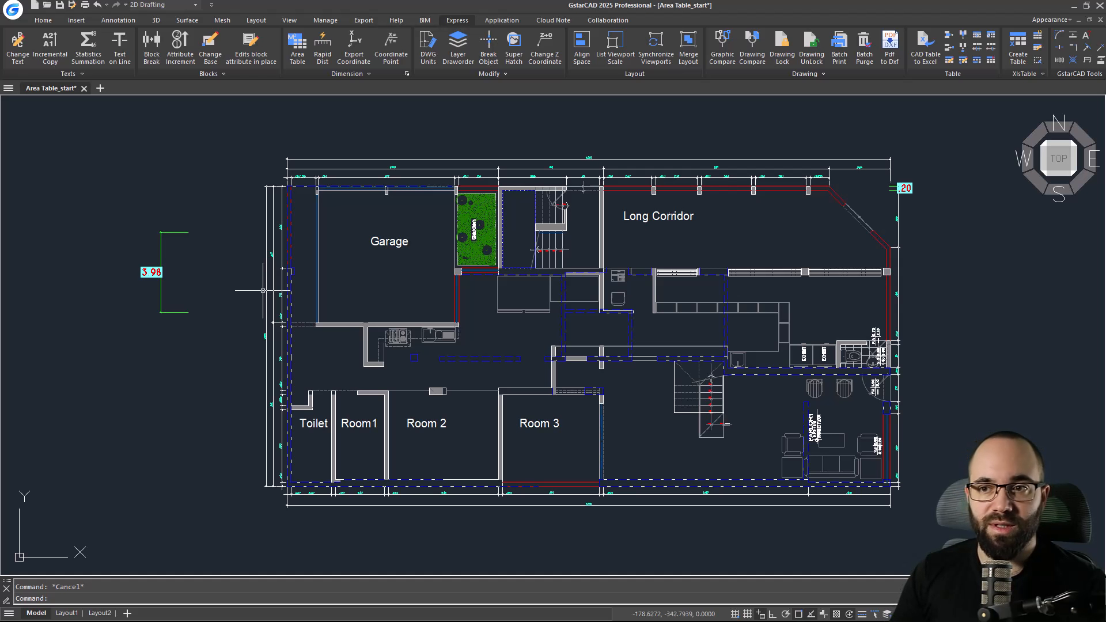
pyautogui.click(350, 74)
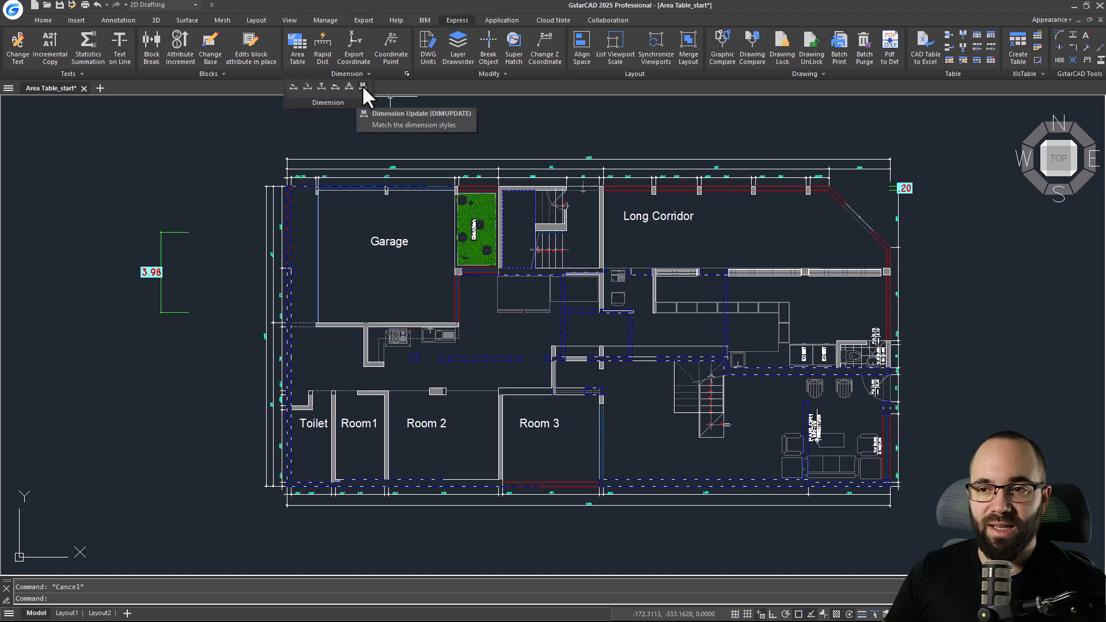
pyautogui.click(362, 86)
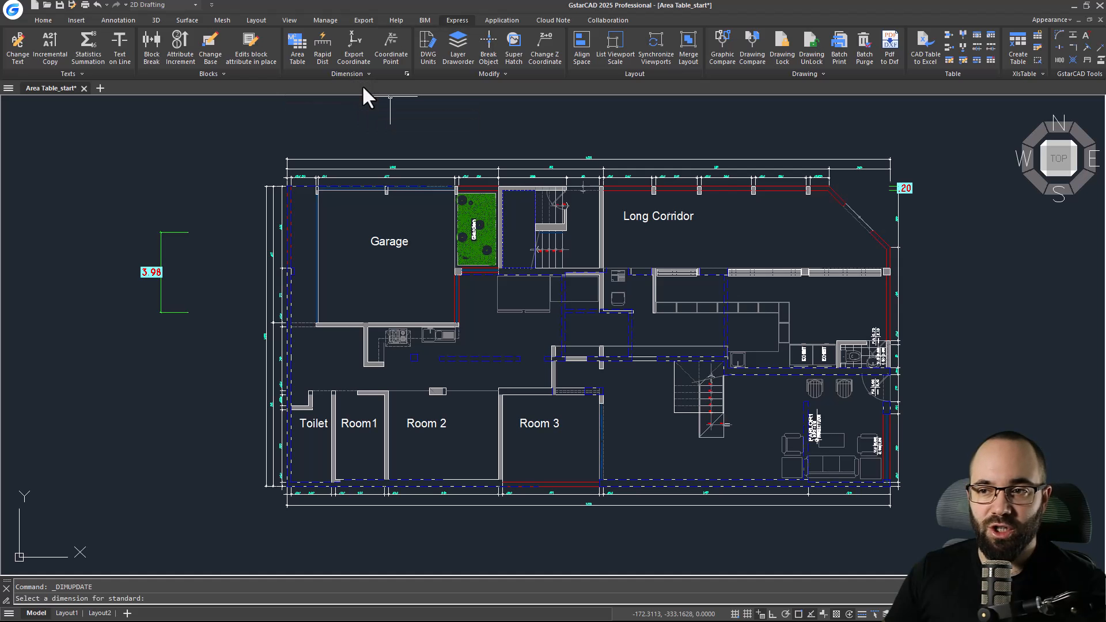
pyautogui.click(161, 245)
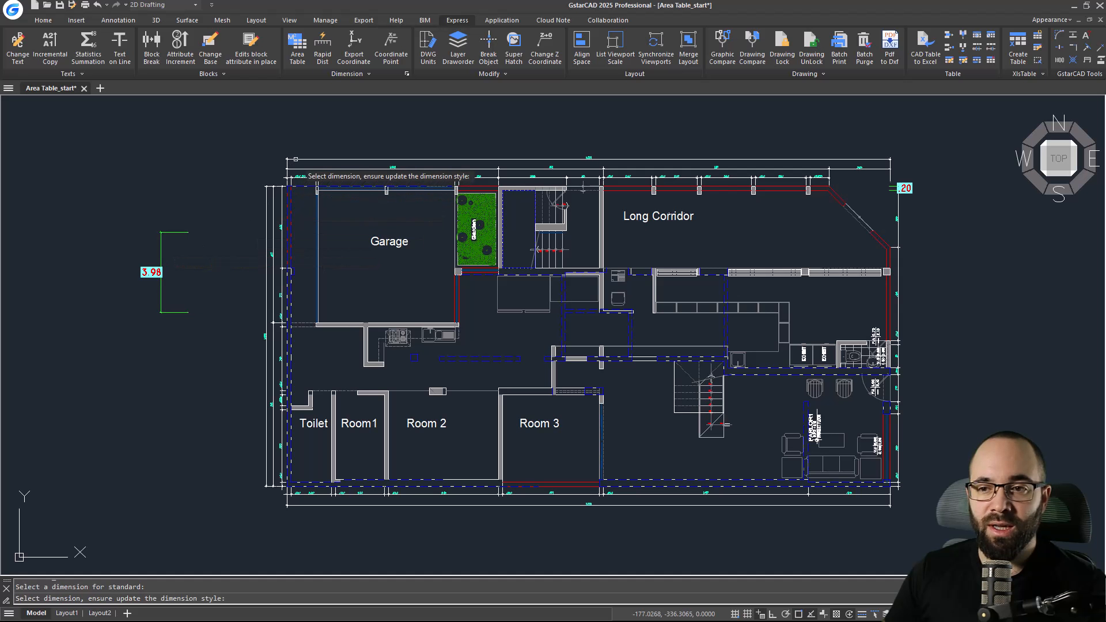
pyautogui.click(296, 160)
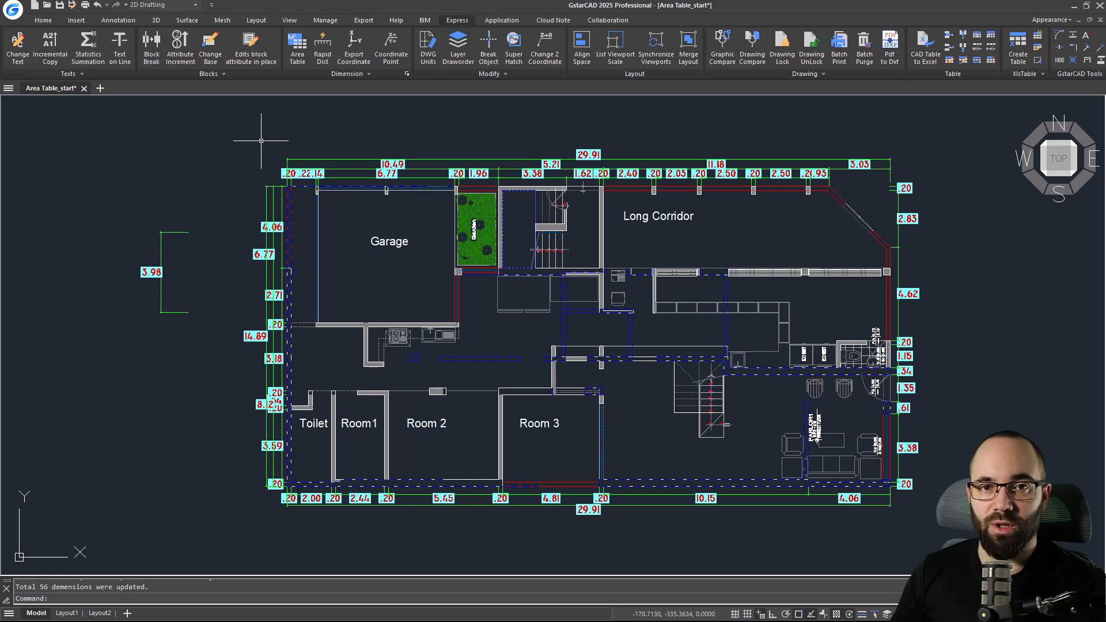
pyautogui.press('Escape')
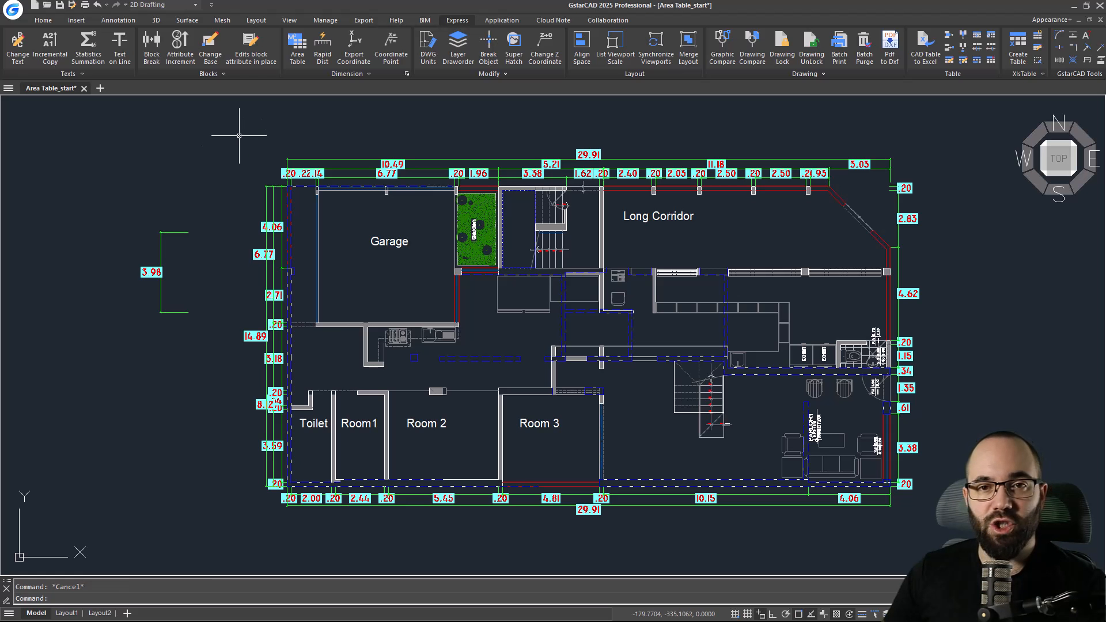
# Open Area Table, choose Dim Number labelling and set the text height to .7.
pyautogui.moveTo(244, 168); pyautogui.dragTo(191, 160, button='middle')
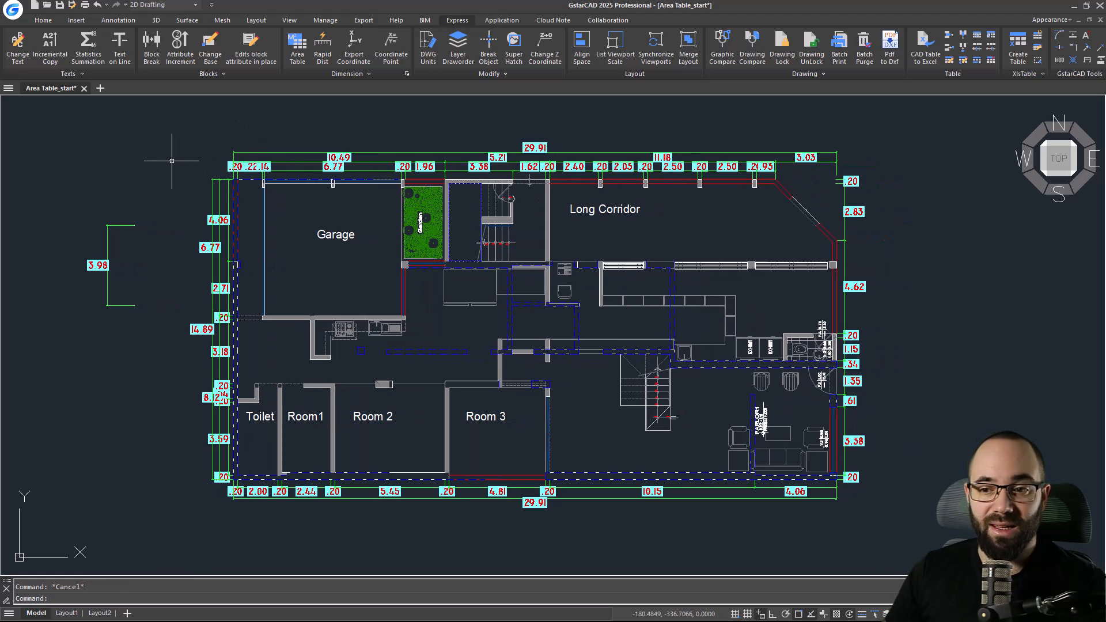
pyautogui.click(298, 52)
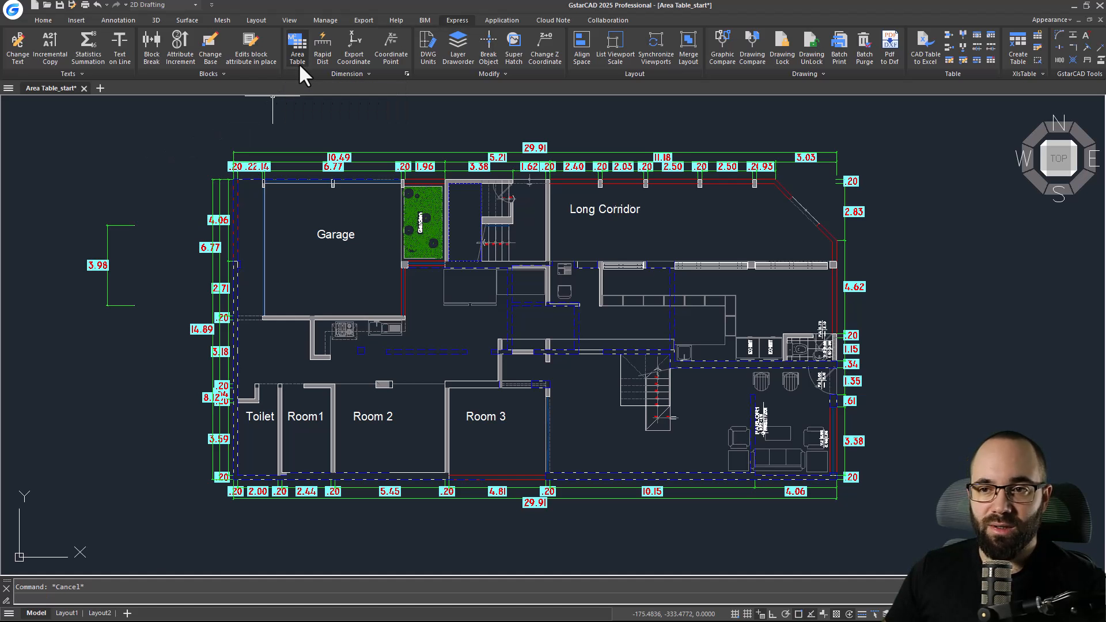
pyautogui.moveTo(447, 169); pyautogui.dragTo(397, 154)
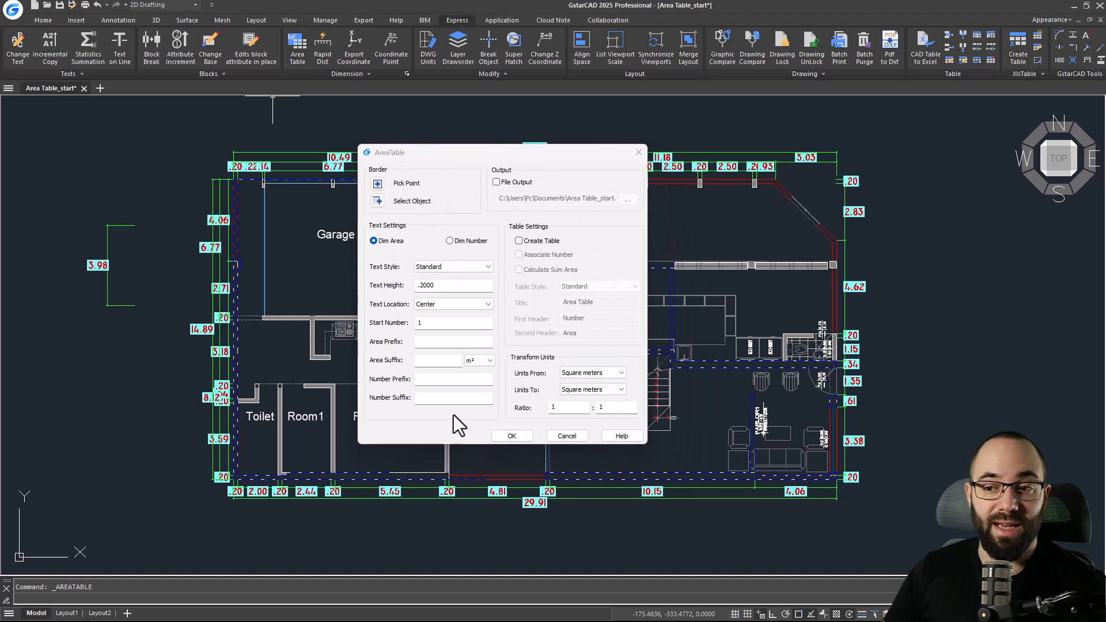
pyautogui.click(451, 241)
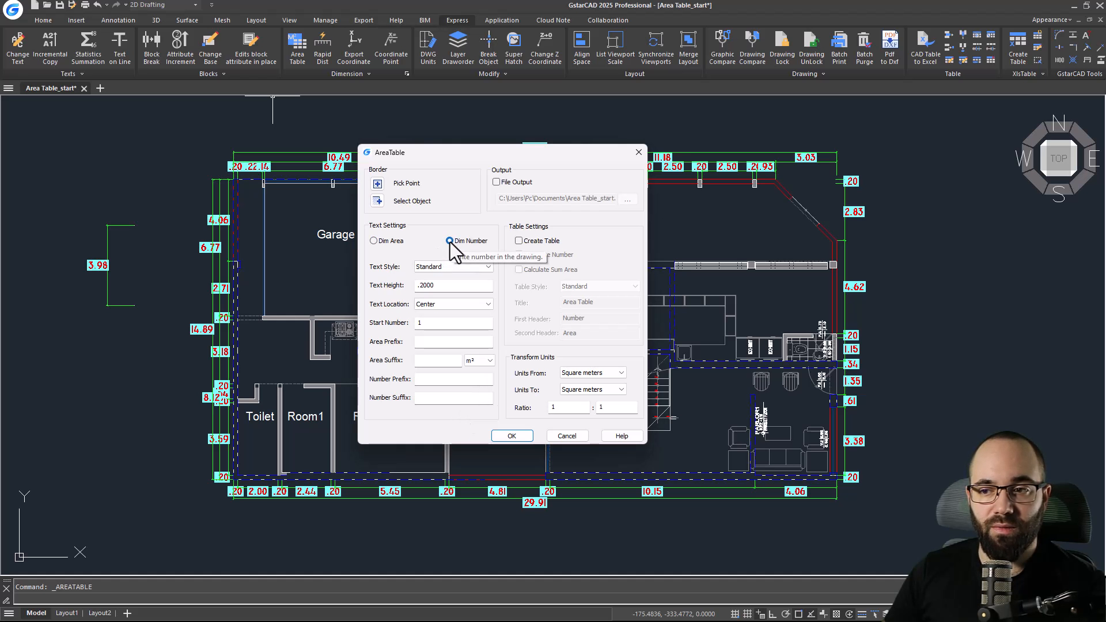
pyautogui.moveTo(449, 286); pyautogui.dragTo(430, 287)
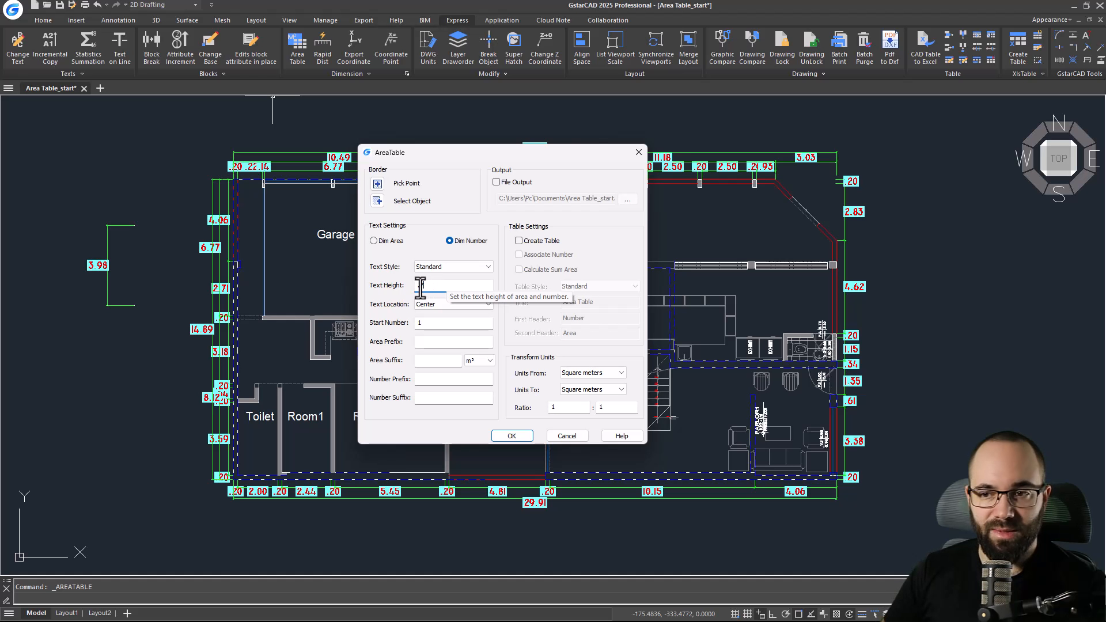
pyautogui.write('.7')
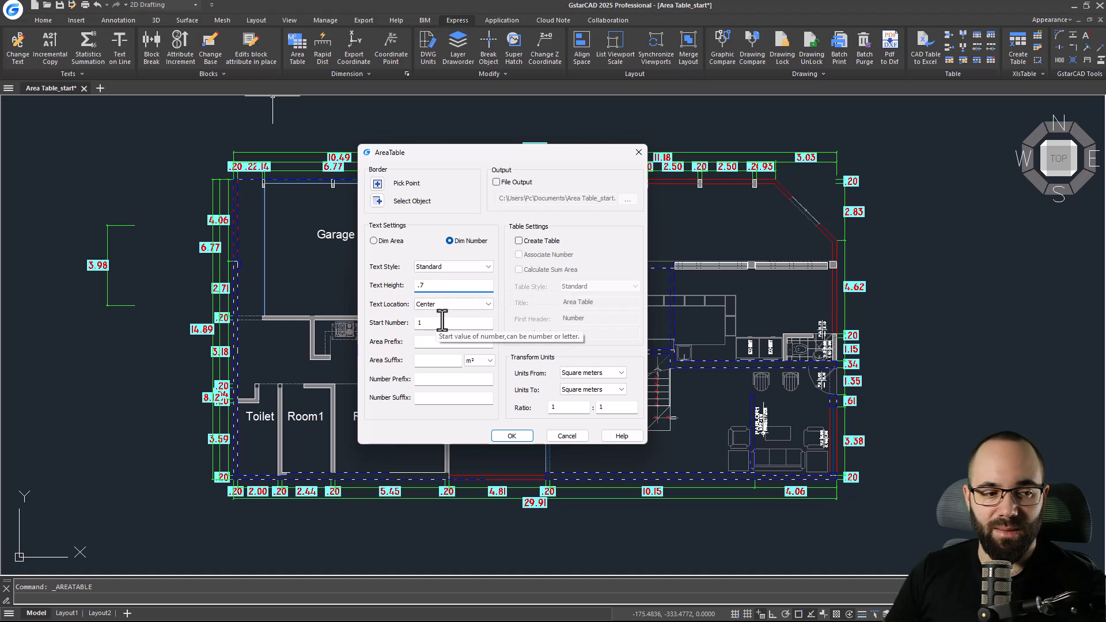
# Set the area suffix to m² and enable Create Table.
pyautogui.click(425, 361)
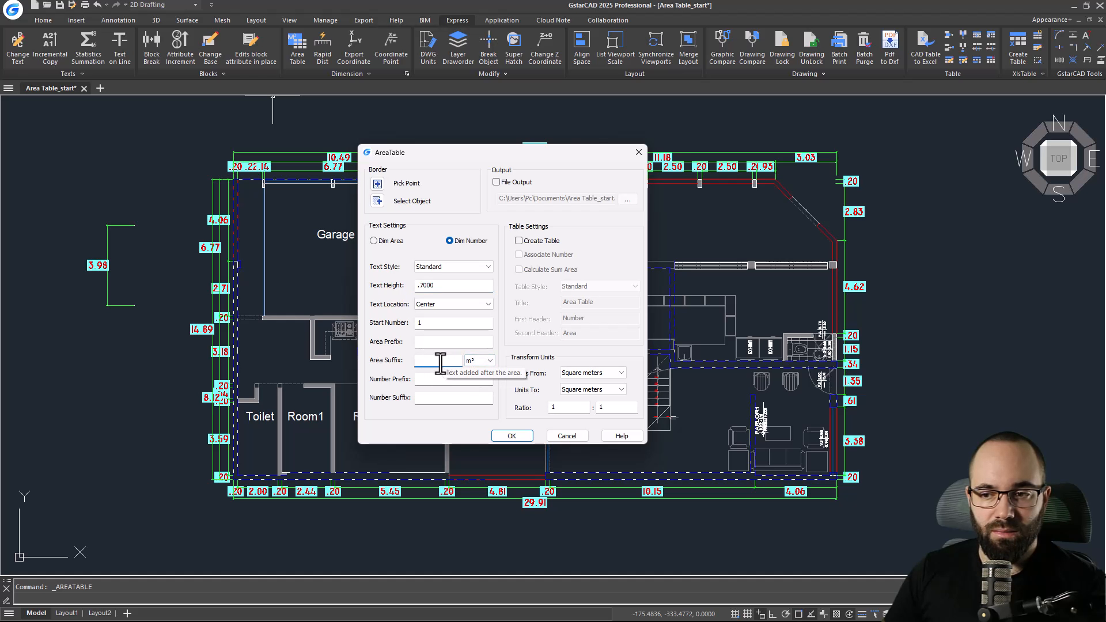
pyautogui.click(479, 361)
pyautogui.click(477, 374)
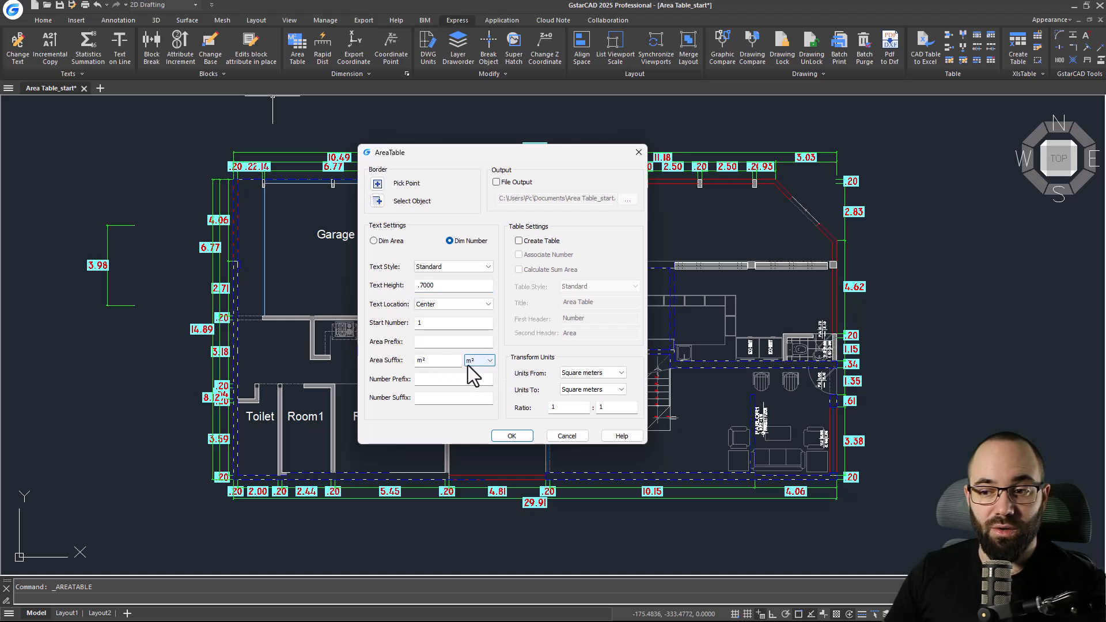
pyautogui.click(520, 240)
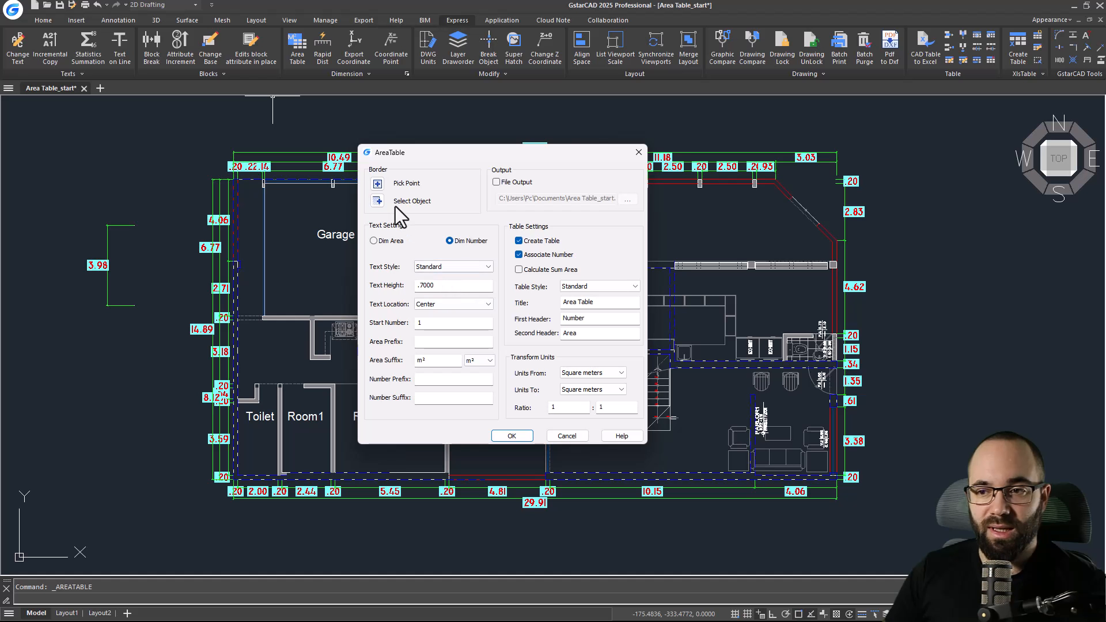
# Start picking points and place the area table to the right of the floor plan.
pyautogui.click(377, 183)
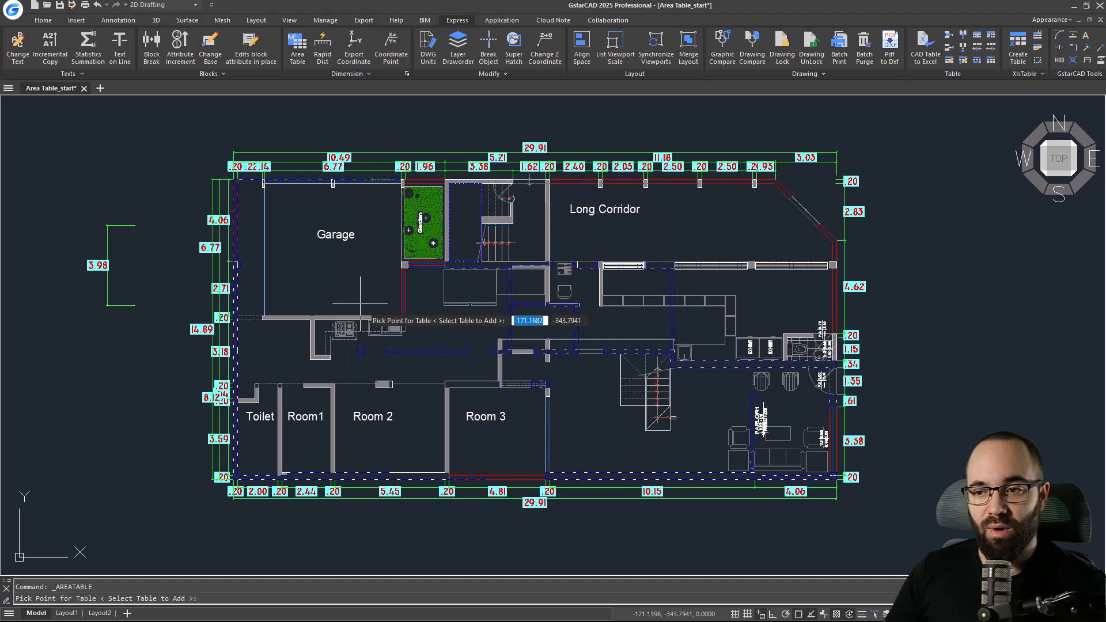
pyautogui.scroll(-2, 360, 303)
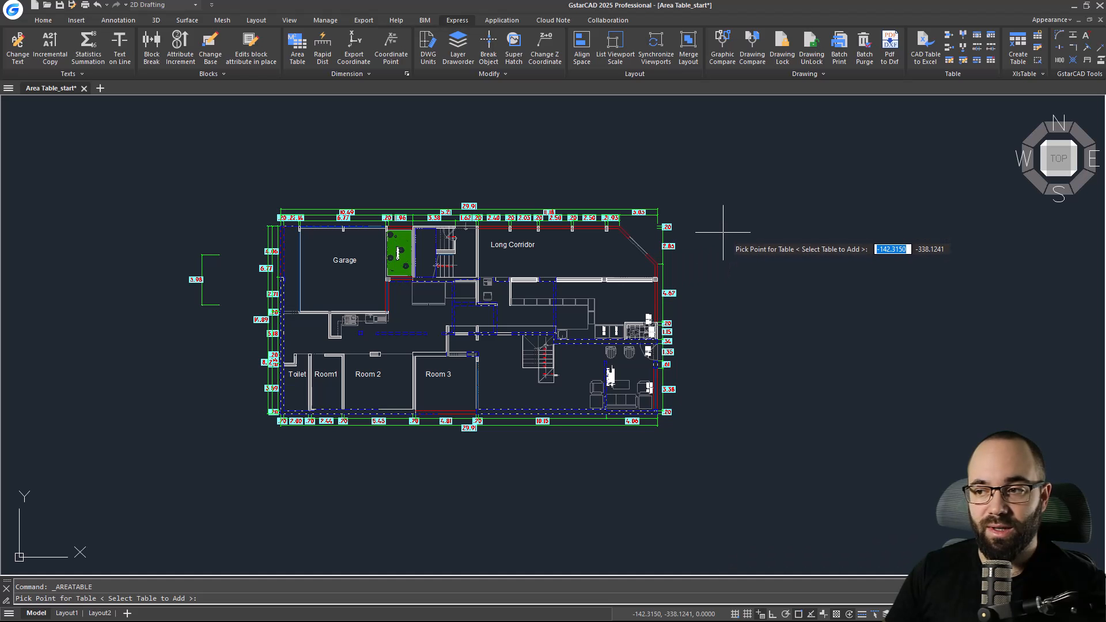
pyautogui.click(723, 252)
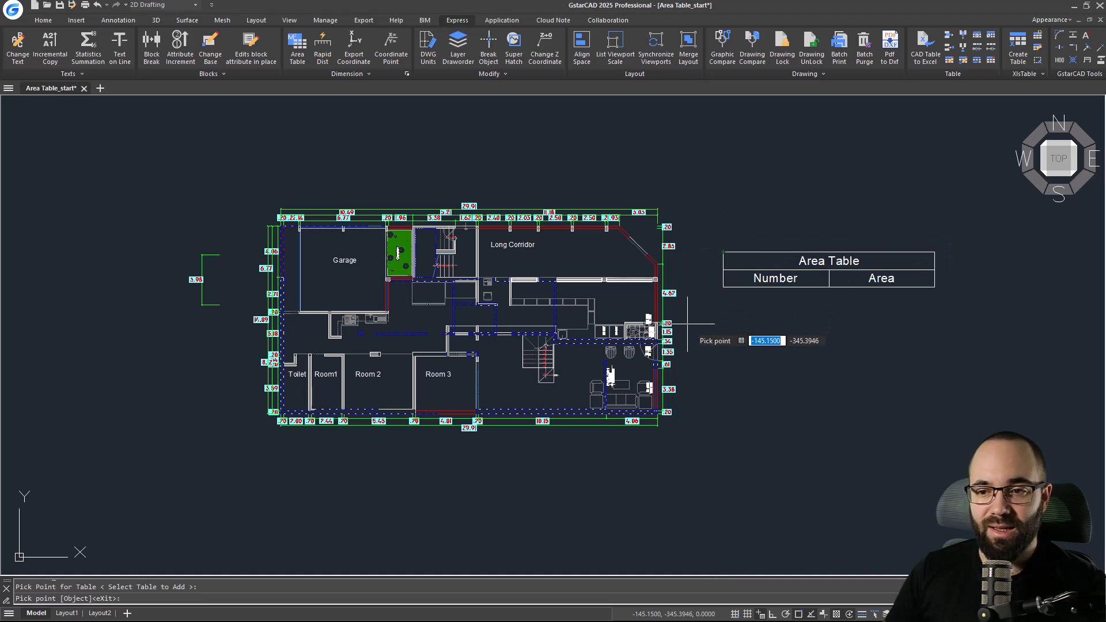
# Pick inside Garage, Toilet, Room1, Room 2, Room 3 and Long Corridor to number and tabulate their areas.
pyautogui.click(335, 284)
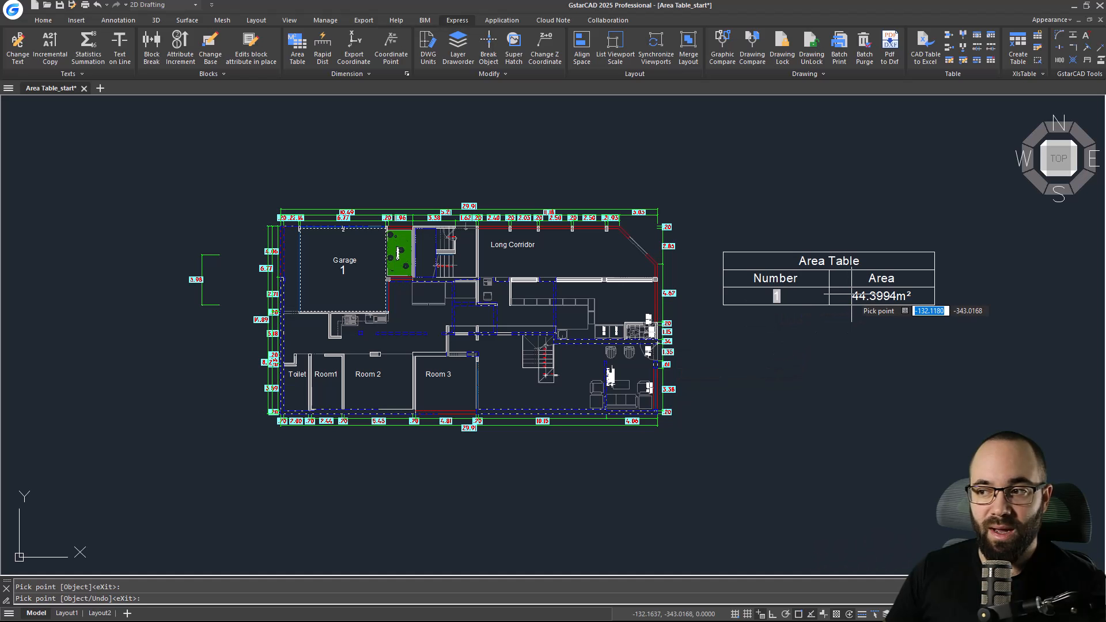
pyautogui.click(293, 385)
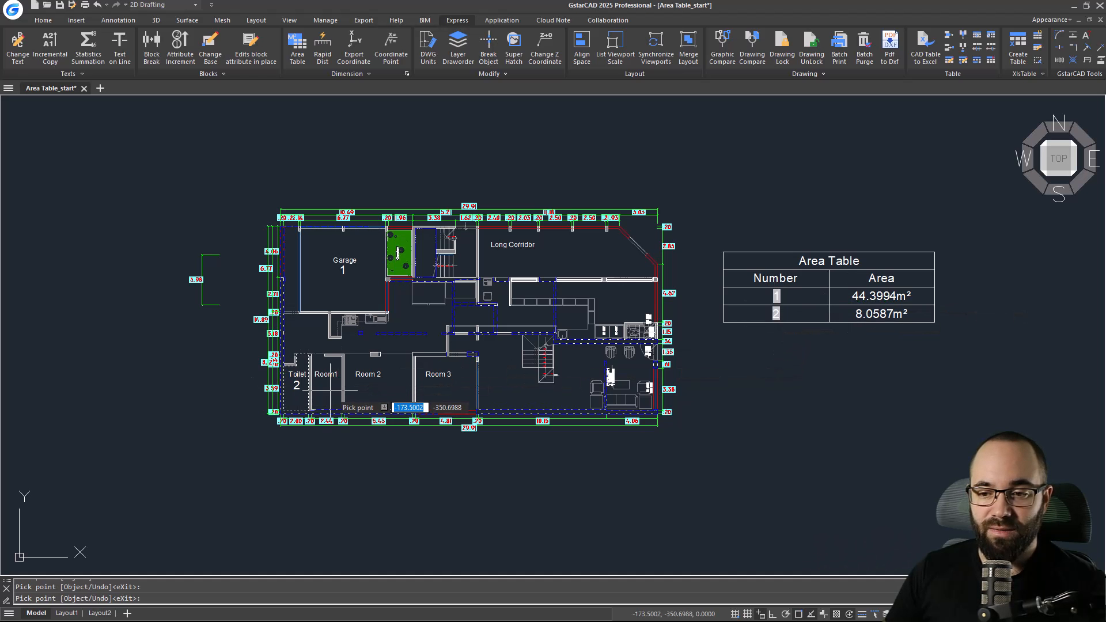
pyautogui.click(329, 392)
pyautogui.click(376, 393)
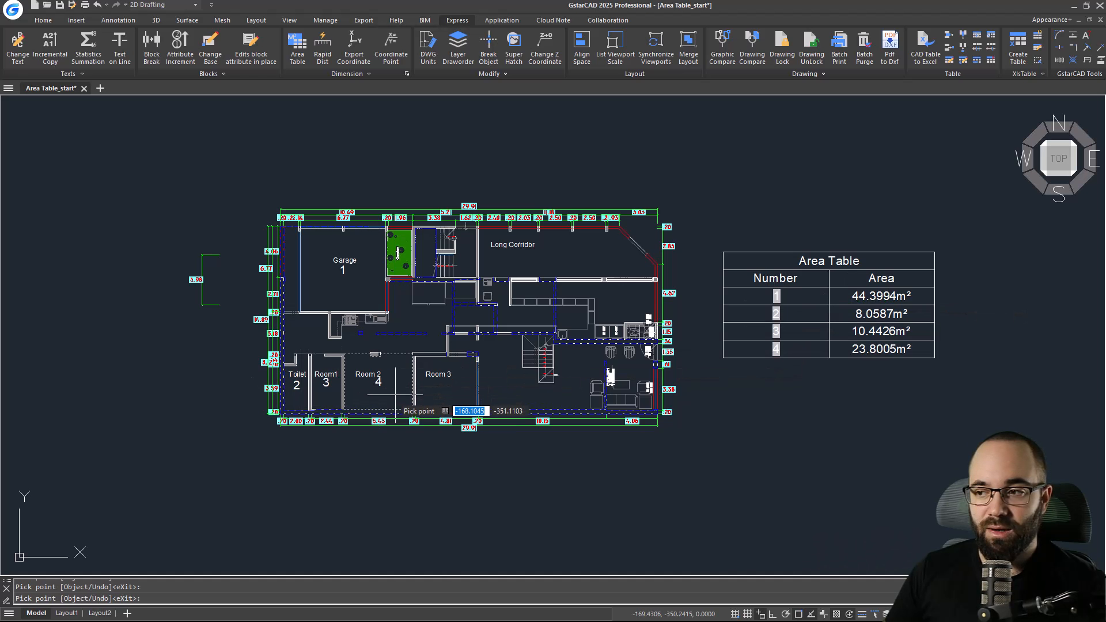
pyautogui.click(449, 390)
pyautogui.click(579, 269)
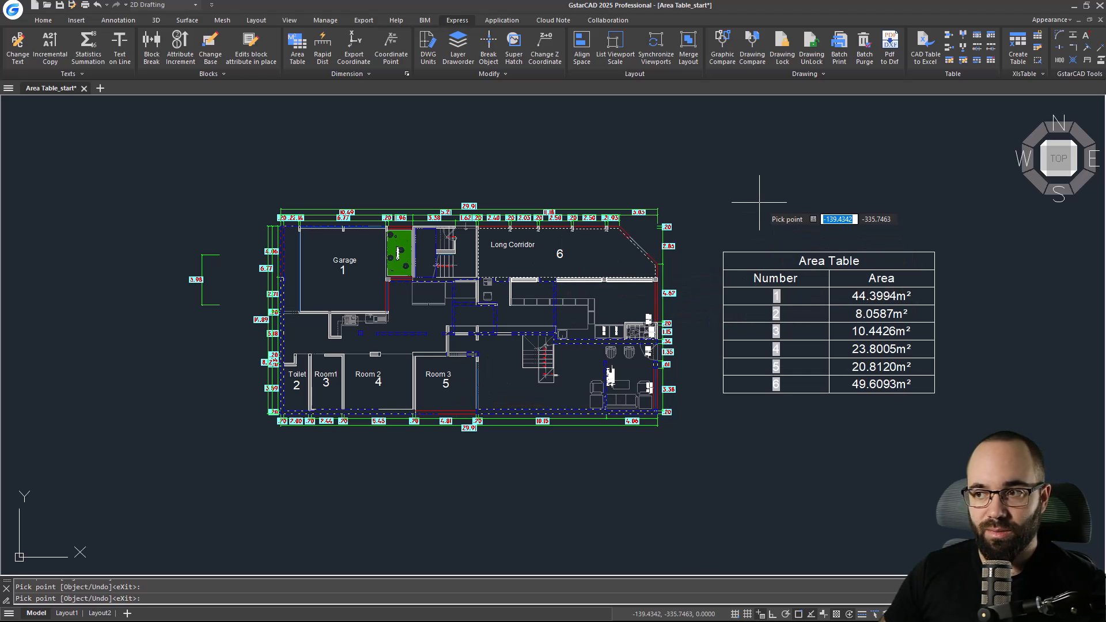
pyautogui.press('Return')
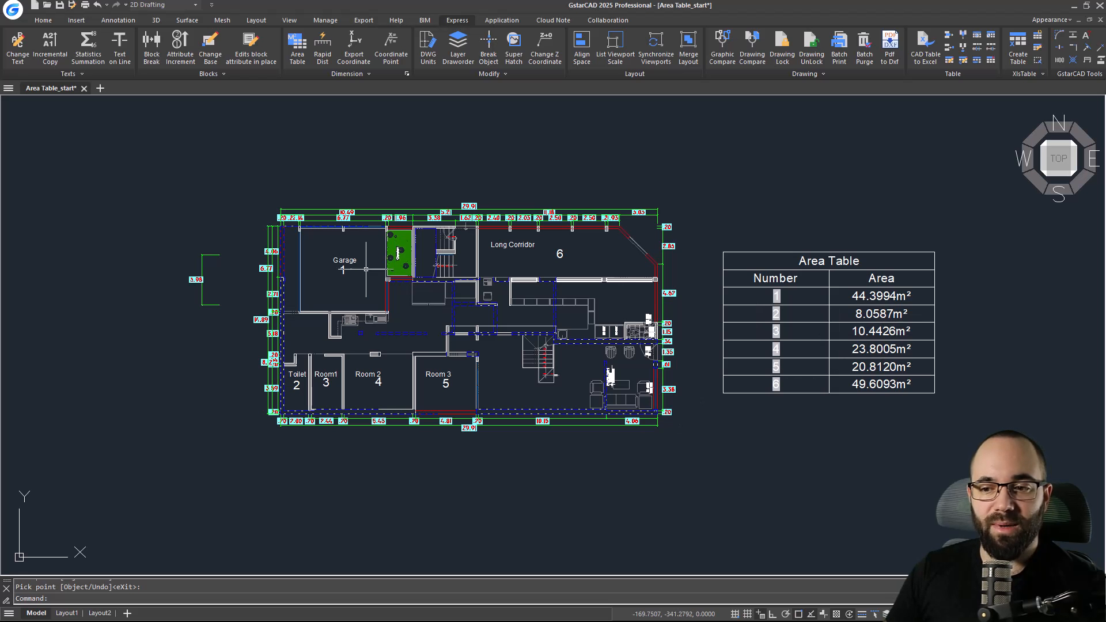
# Use Rapid Dist to show quick distances inside the Garage and Long Corridor, then exit it.
pyautogui.click(320, 55)
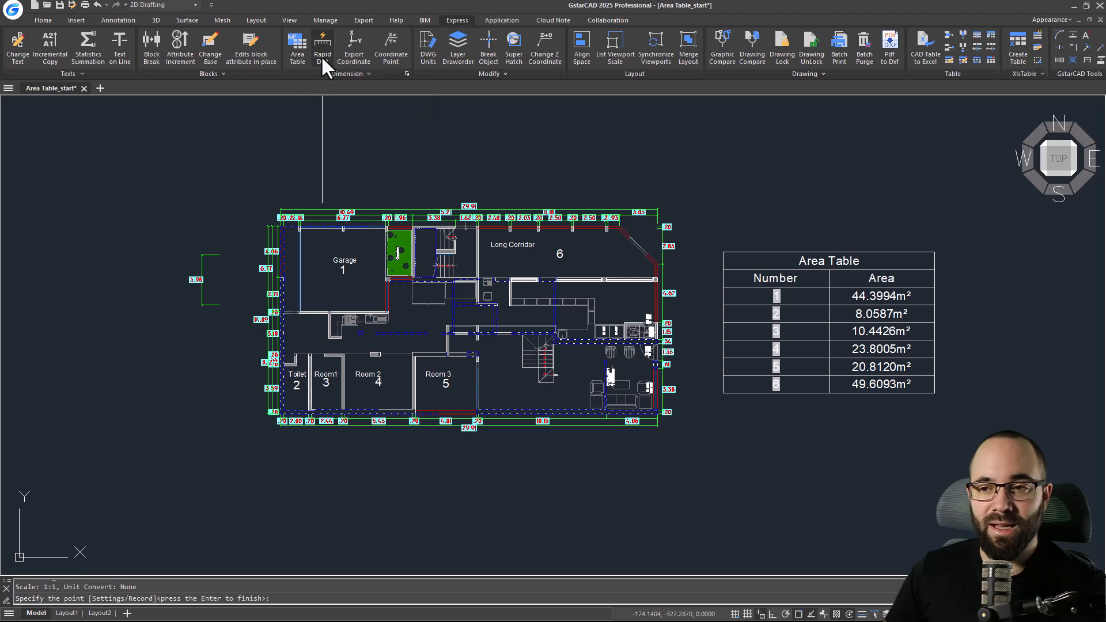
pyautogui.scroll(10, 323, 270)
pyautogui.scroll(-10, 339, 288)
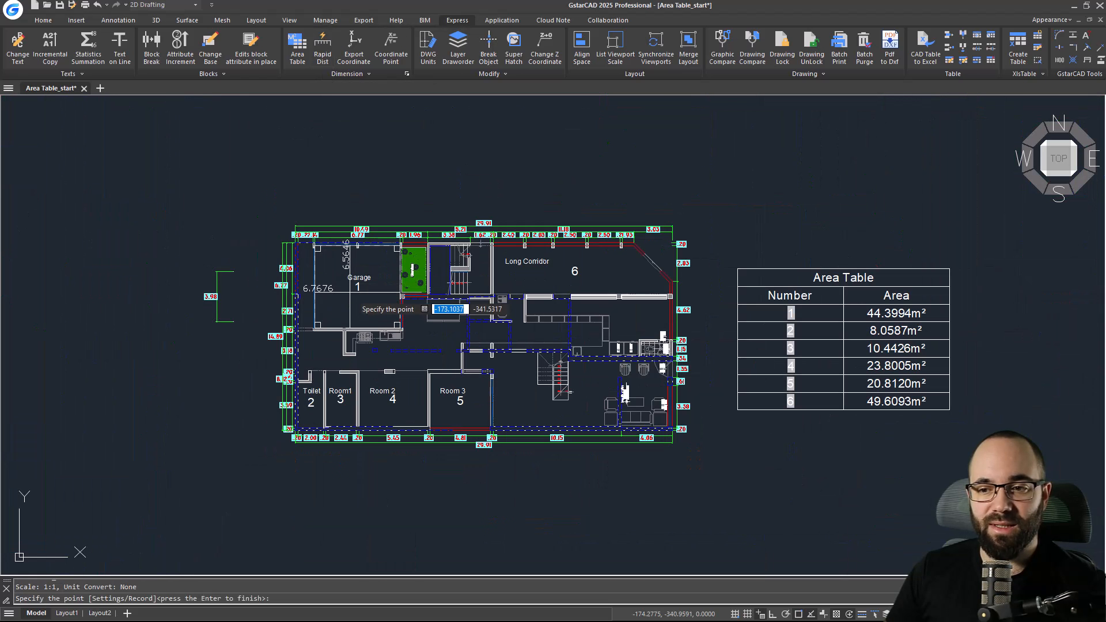
pyautogui.scroll(2, 349, 293)
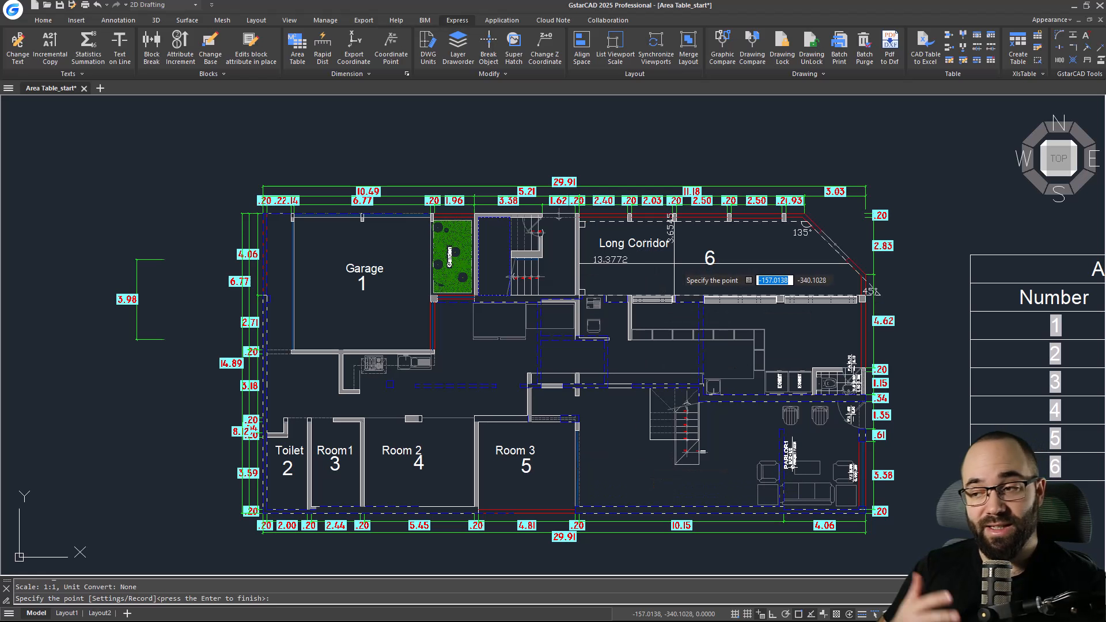
pyautogui.press('Escape')
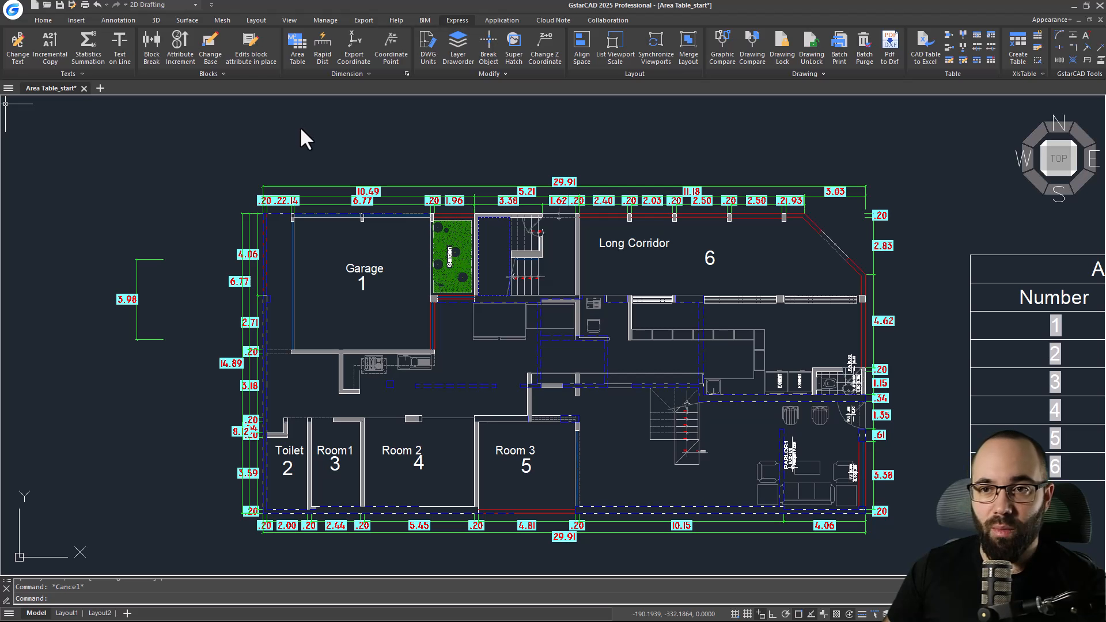
# Start Layout Viewport from model space with a 1:4 scale and Window graphics extents.
pyautogui.click(291, 21)
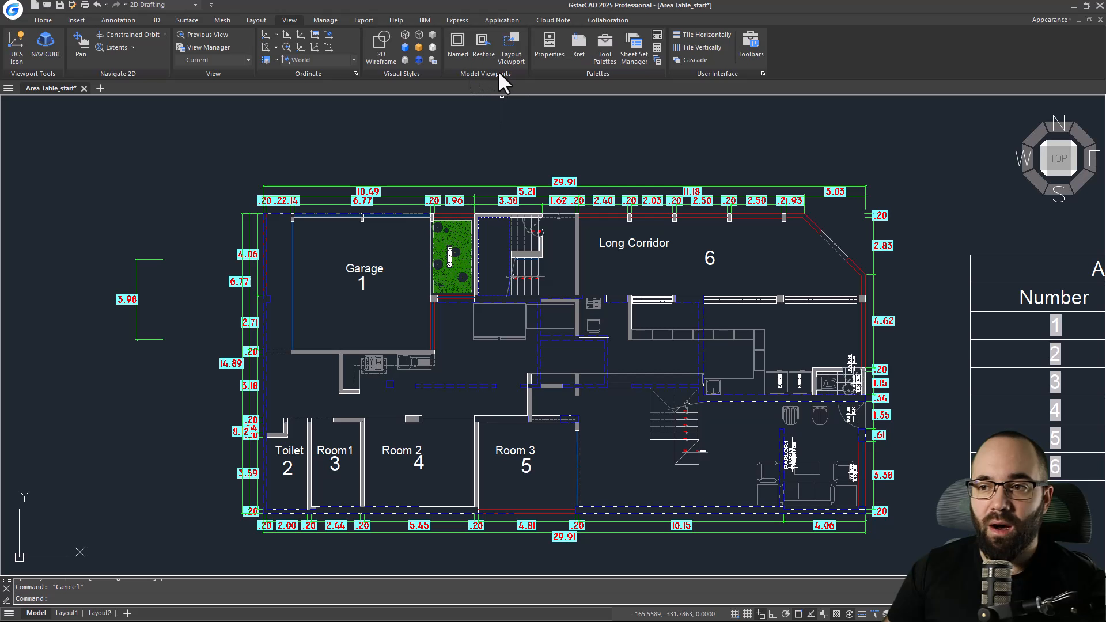
pyautogui.click(511, 45)
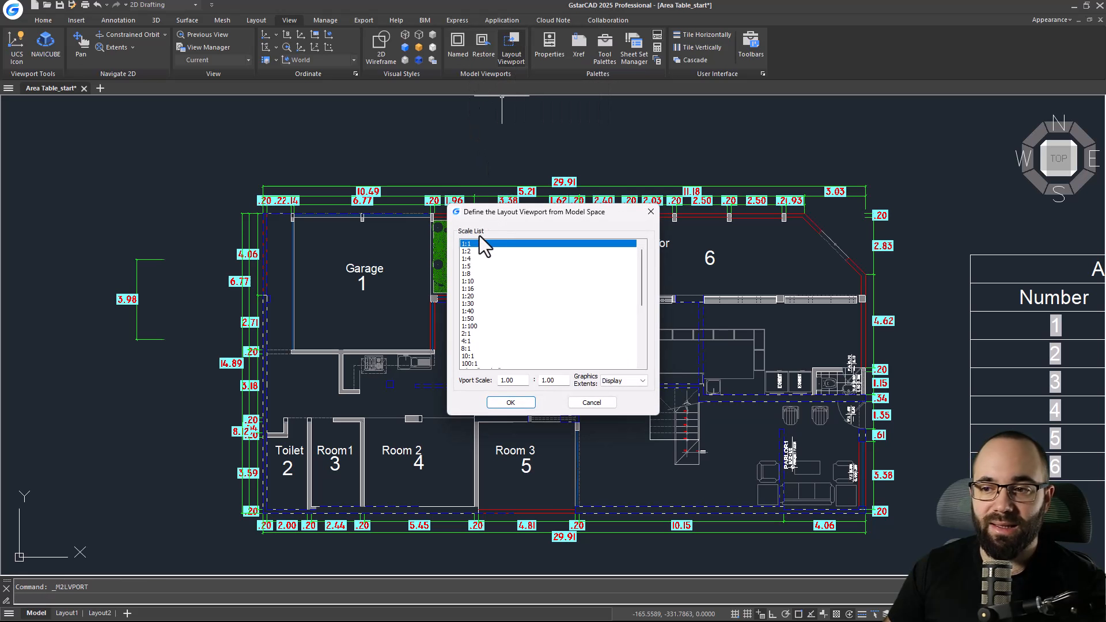
pyautogui.click(465, 259)
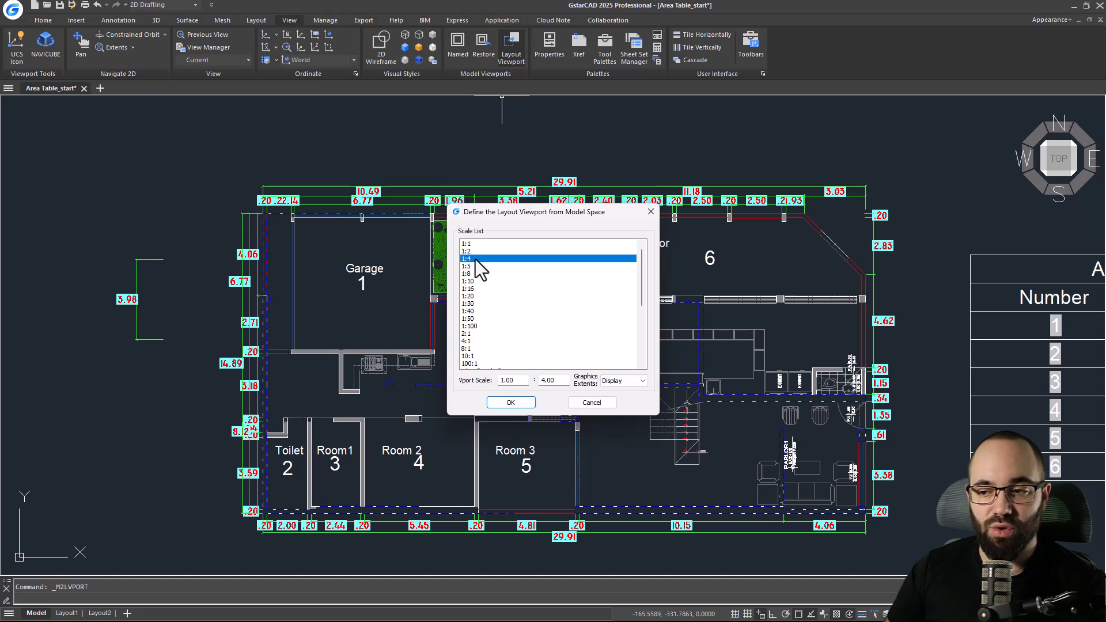
pyautogui.click(608, 382)
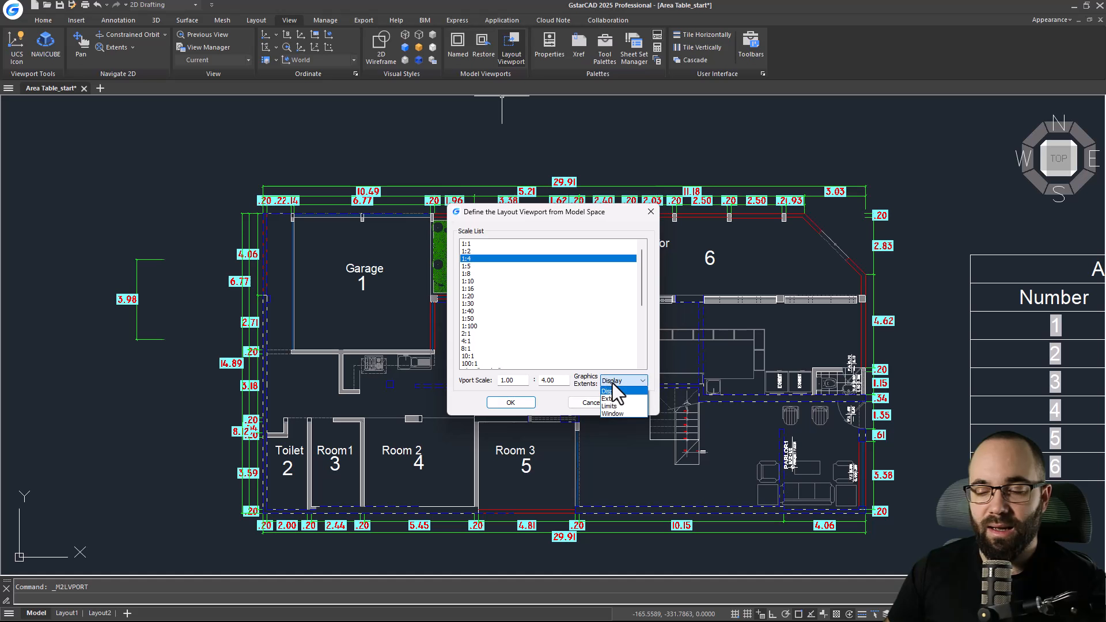
pyautogui.click(612, 414)
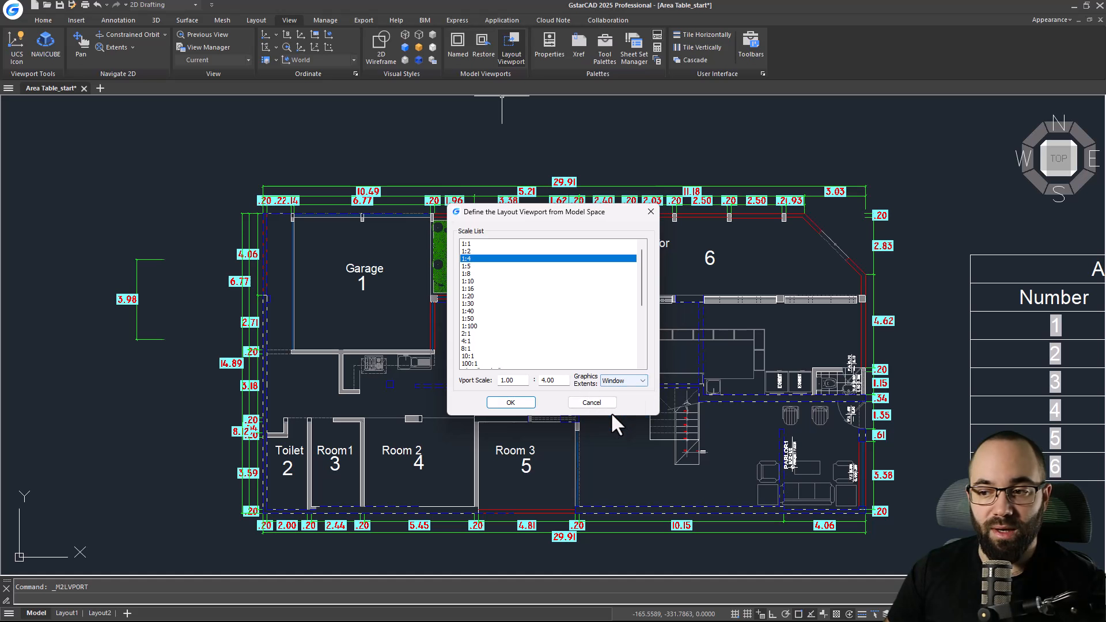
pyautogui.click(510, 403)
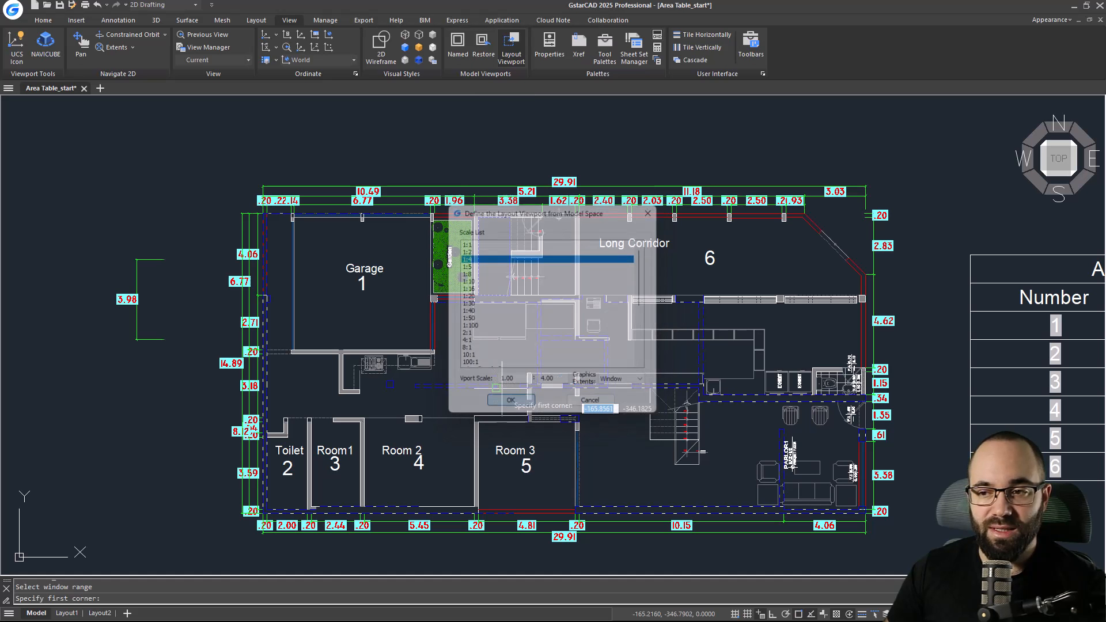
# Window around the whole floor plan, send the viewport to Layout2 and place it near the sheet's lower-left corner.
pyautogui.click(216, 170)
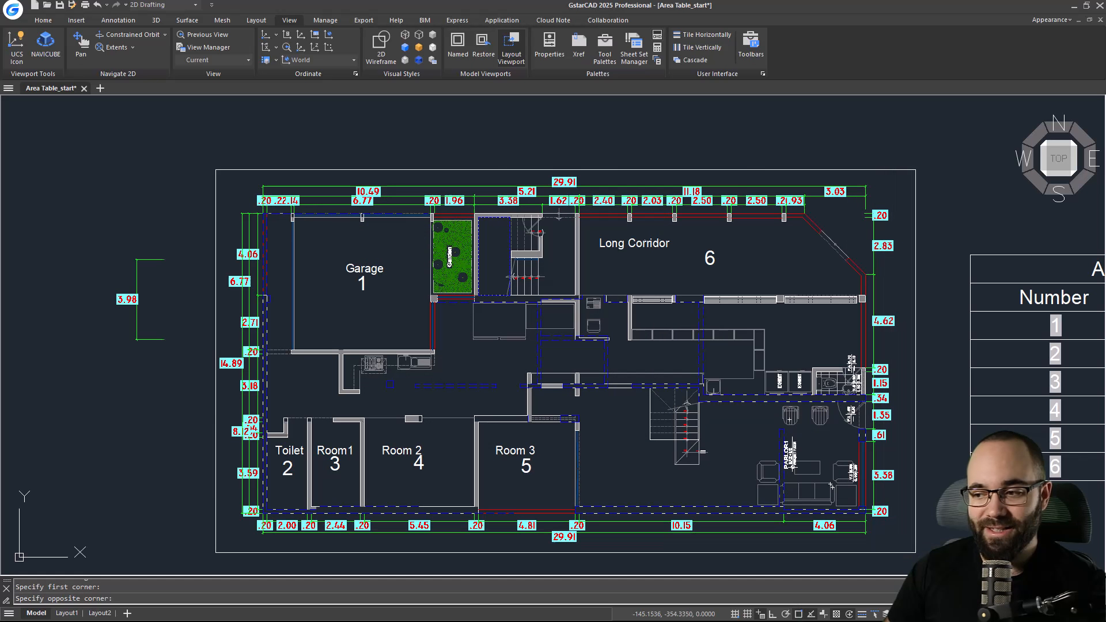
pyautogui.click(915, 552)
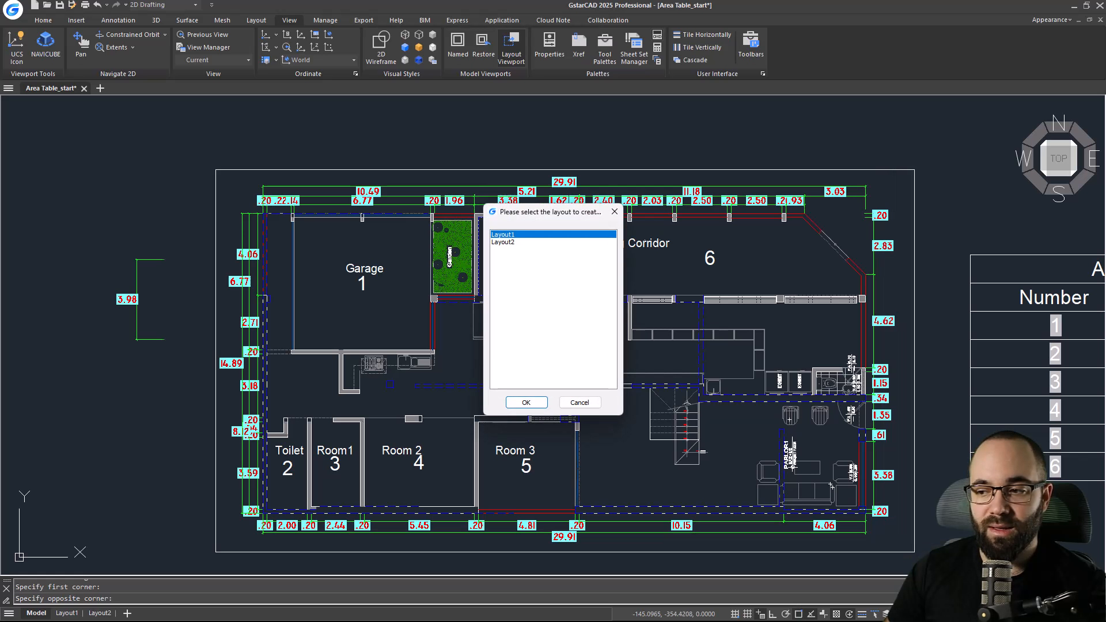
pyautogui.click(503, 242)
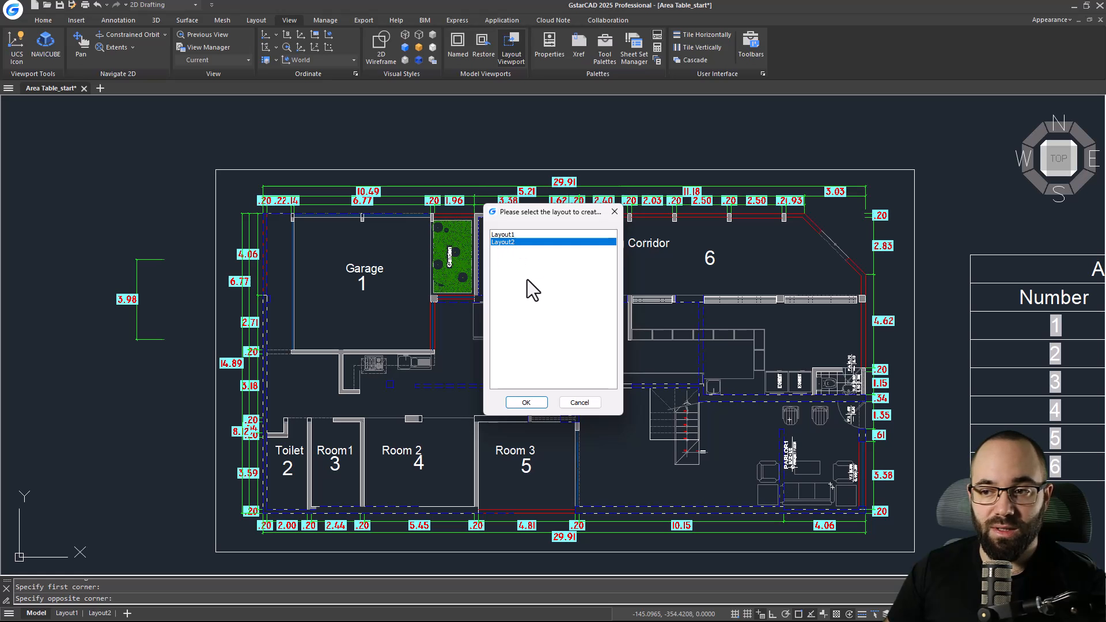
pyautogui.click(527, 402)
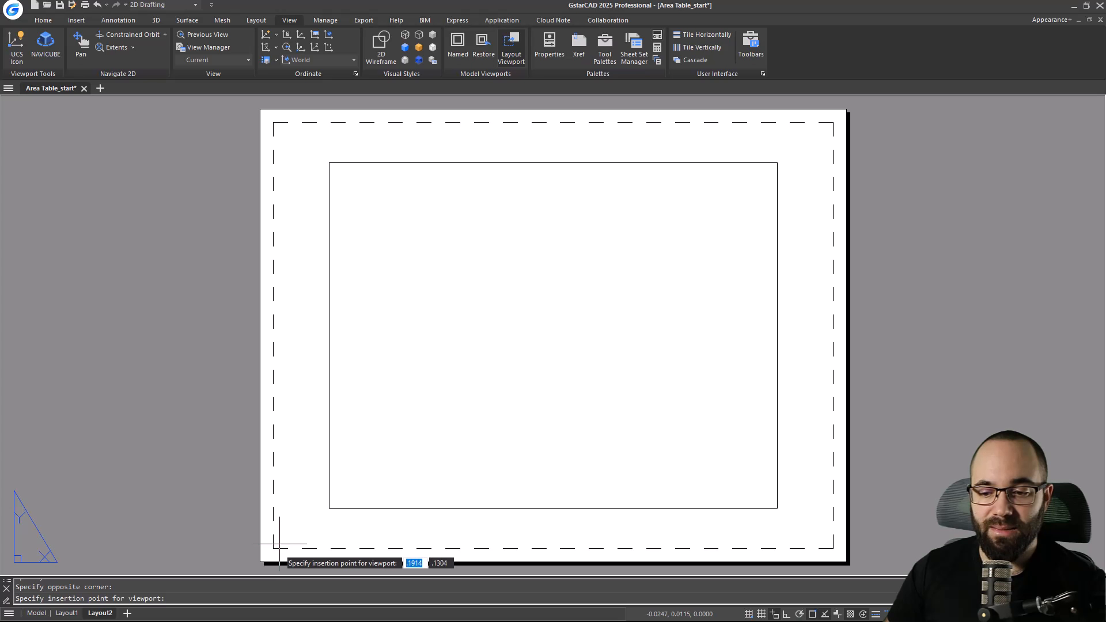
pyautogui.click(334, 502)
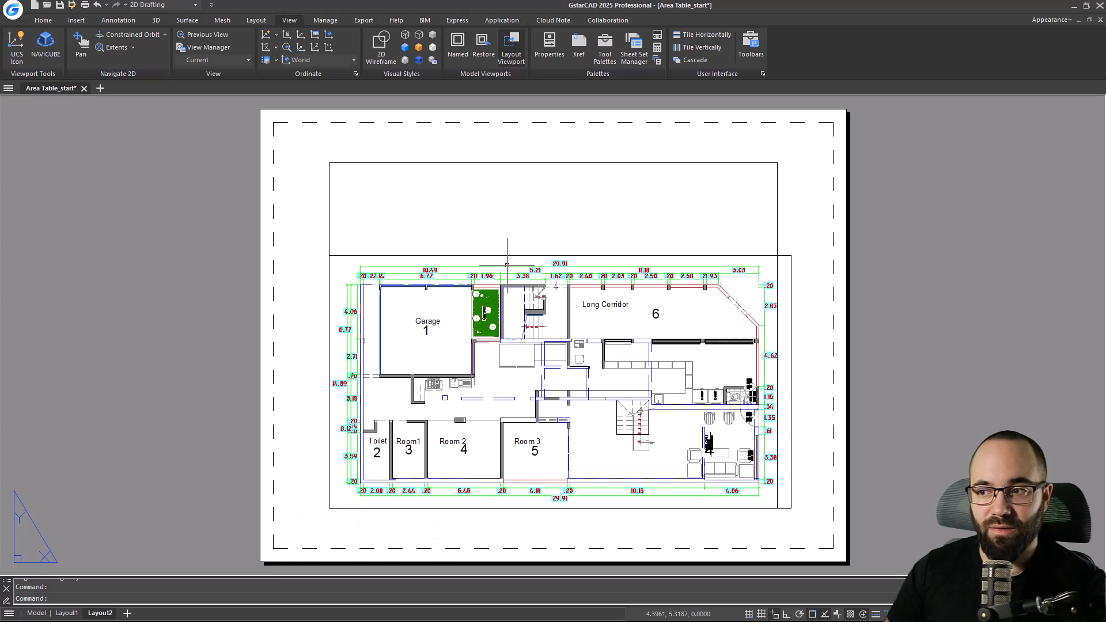
# Open the QR Code creator and add a new line reading Balkan Architect to the input text.
pyautogui.scroll(-3, 414, 323)
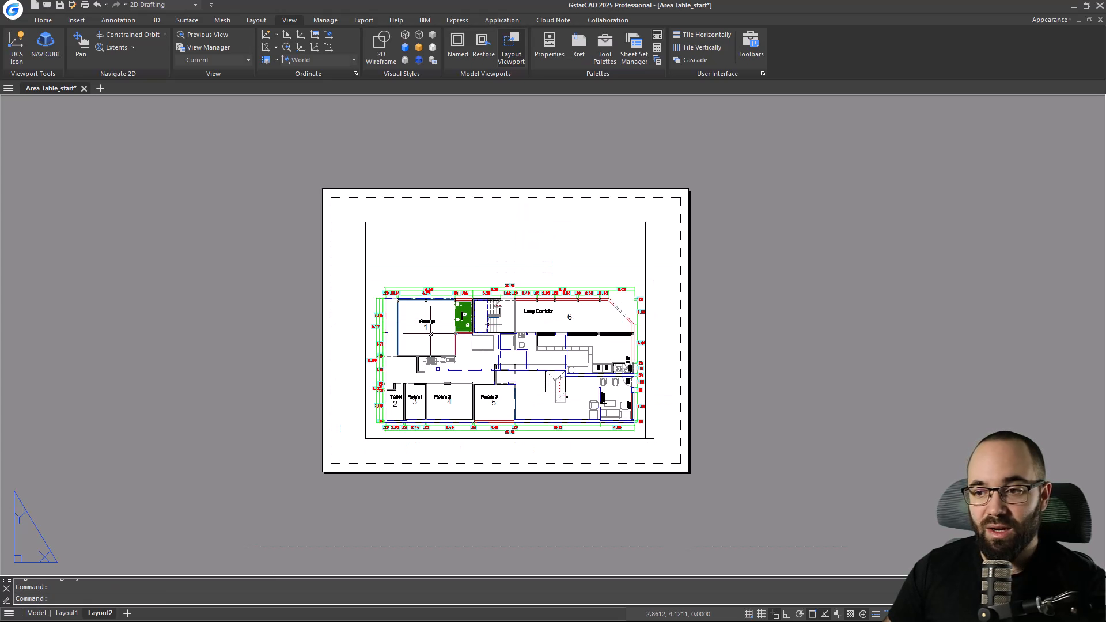
pyautogui.scroll(3, 562, 349)
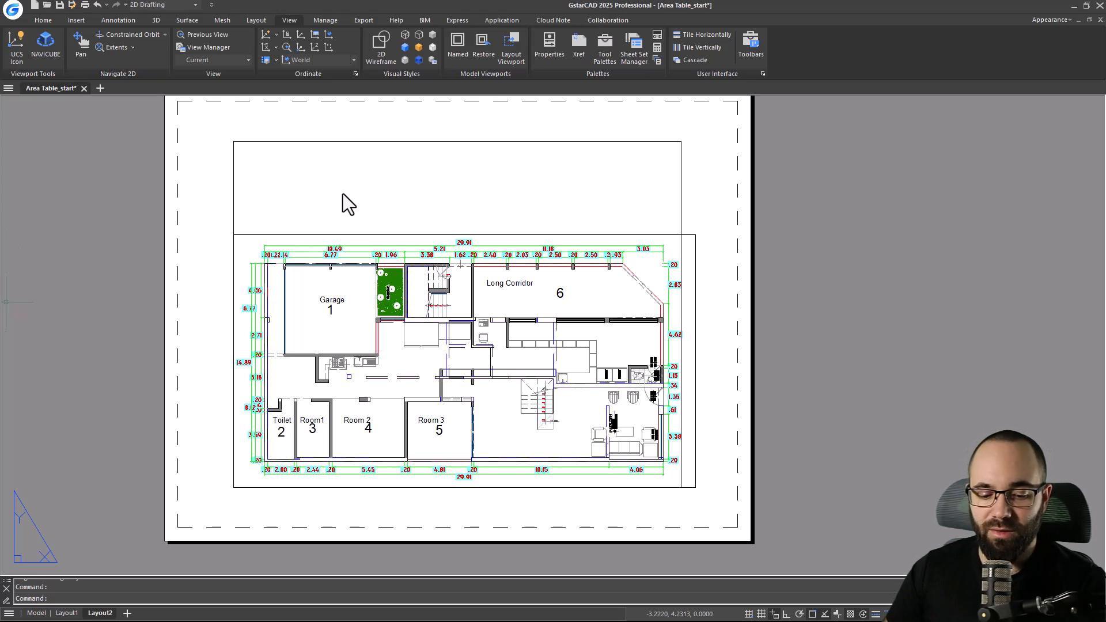
pyautogui.click(44, 20)
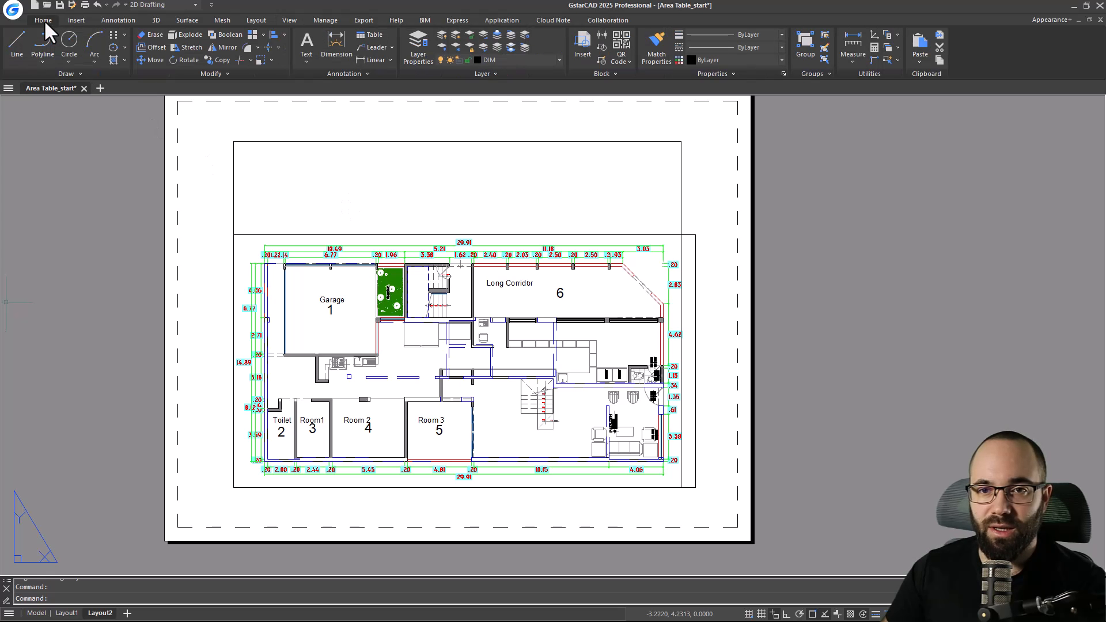
pyautogui.click(621, 61)
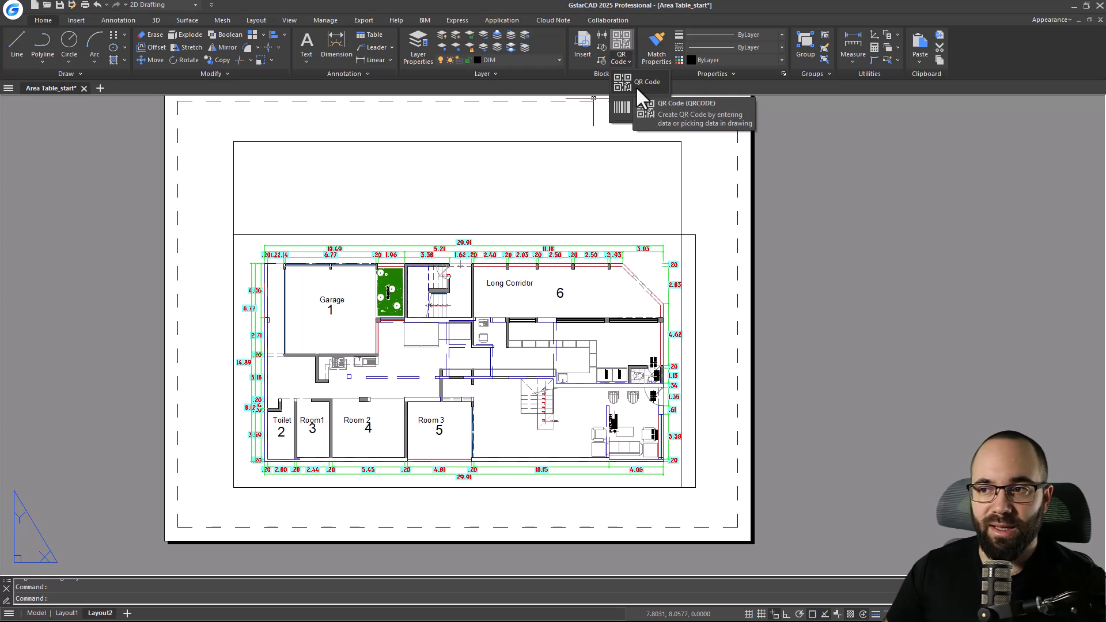
pyautogui.click(641, 84)
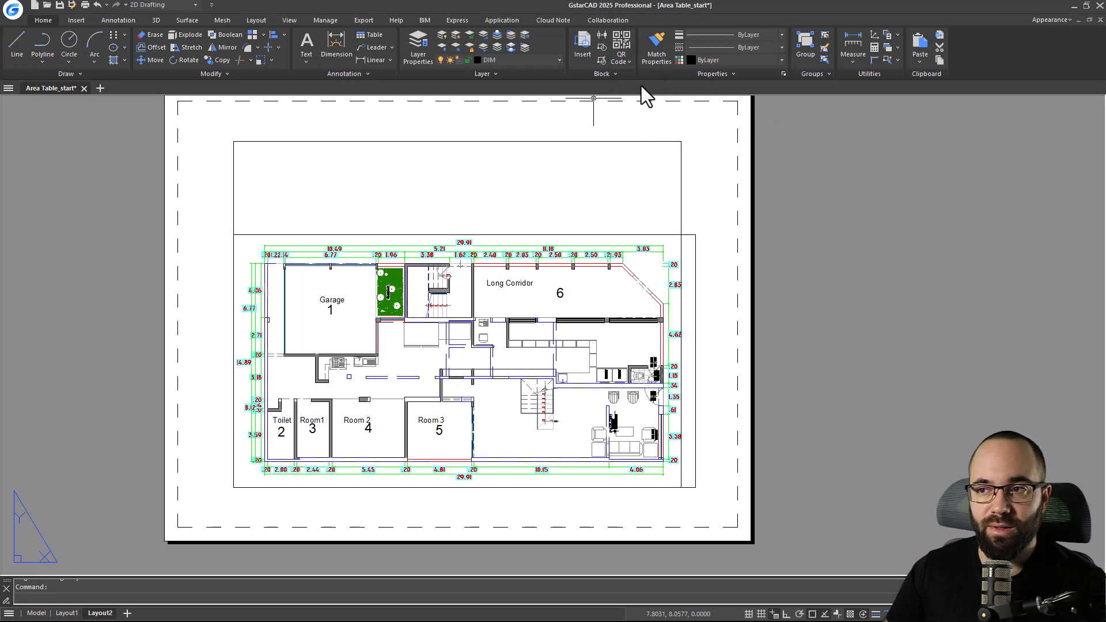
pyautogui.moveTo(532, 191); pyautogui.dragTo(498, 172)
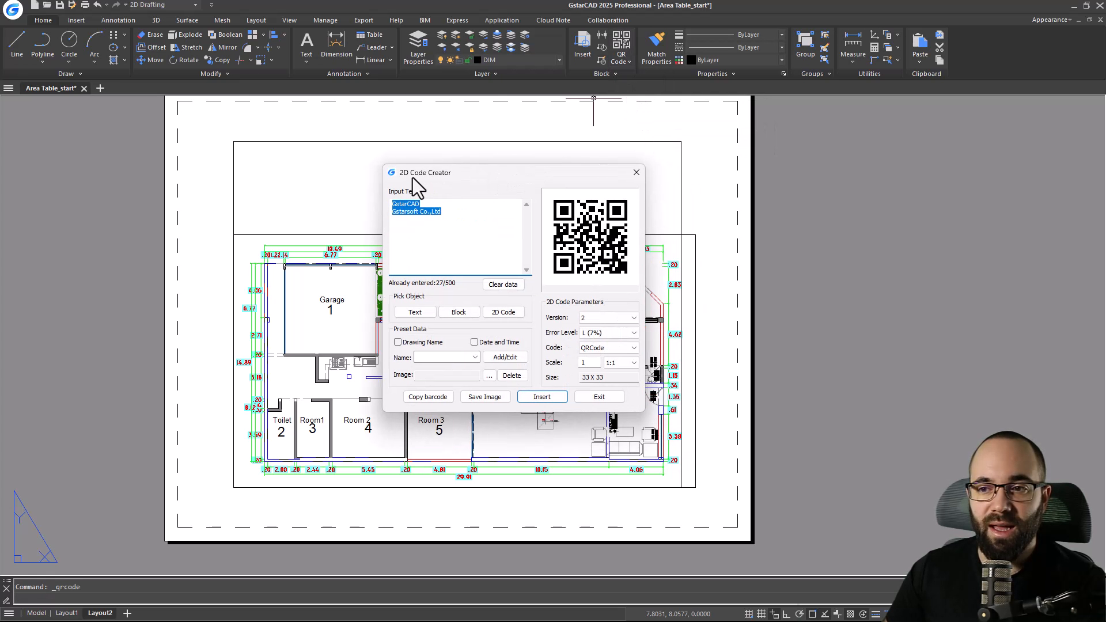
pyautogui.click(423, 224)
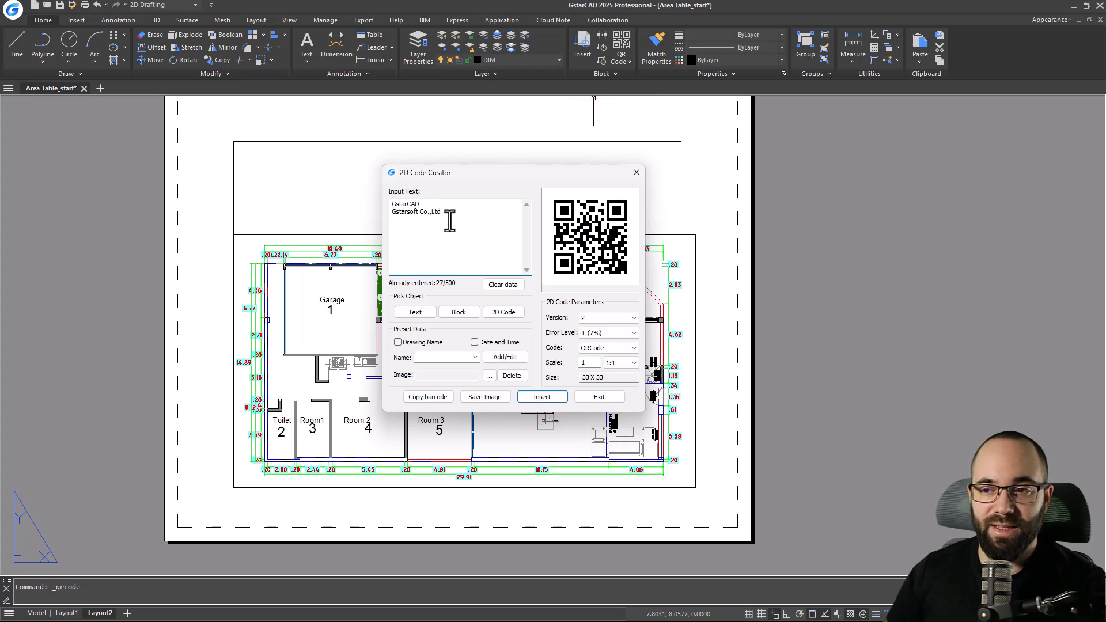
pyautogui.press('Return')
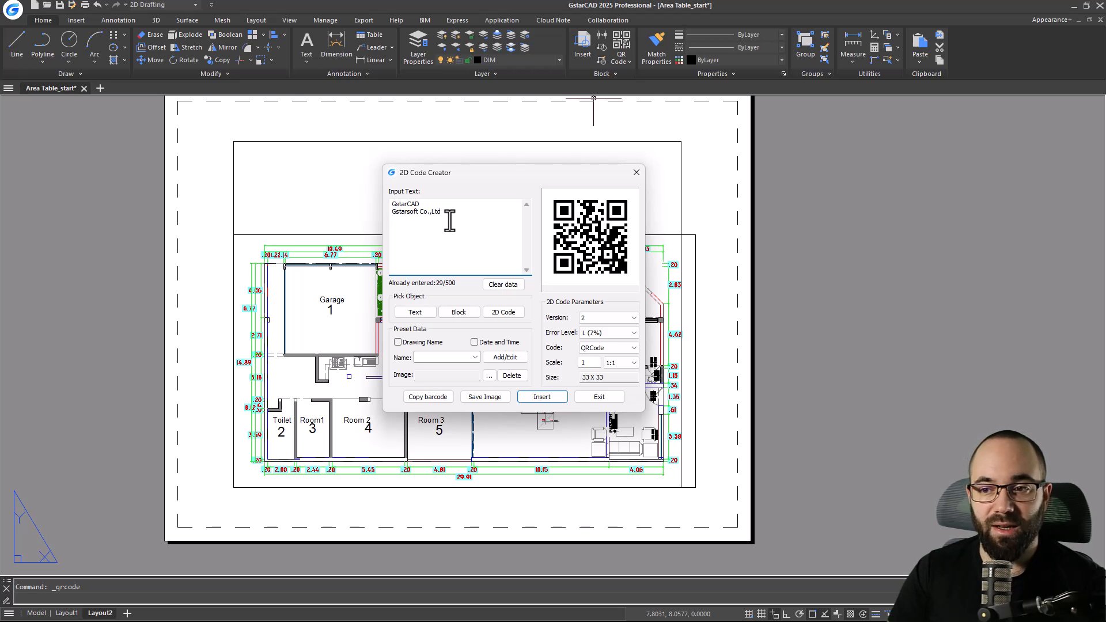
pyautogui.write('Balkan Architect')
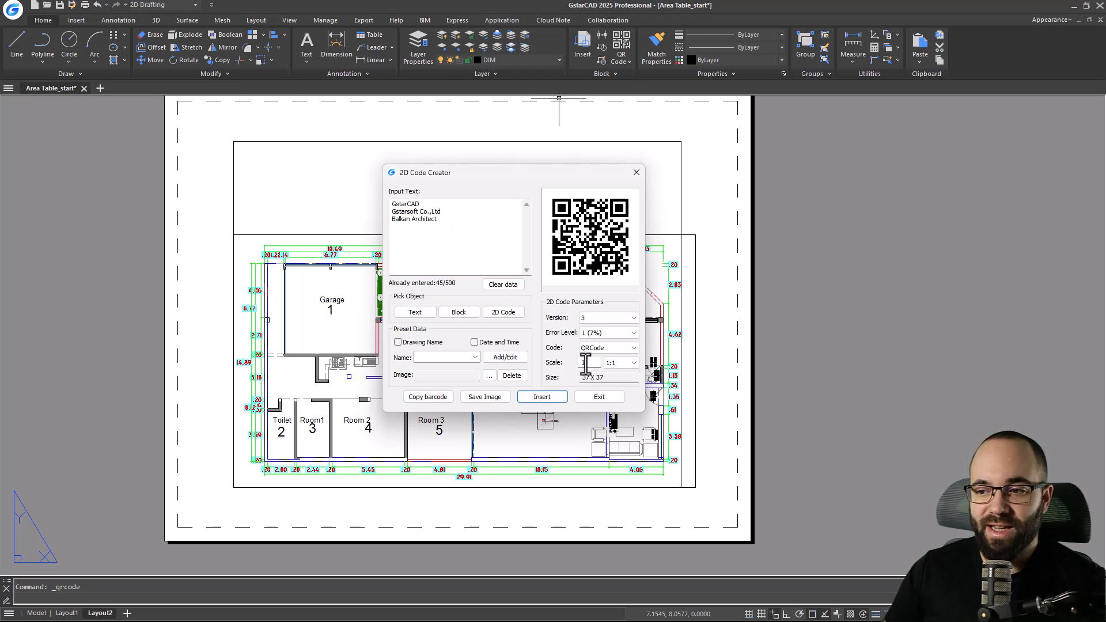
pyautogui.write('0.02')
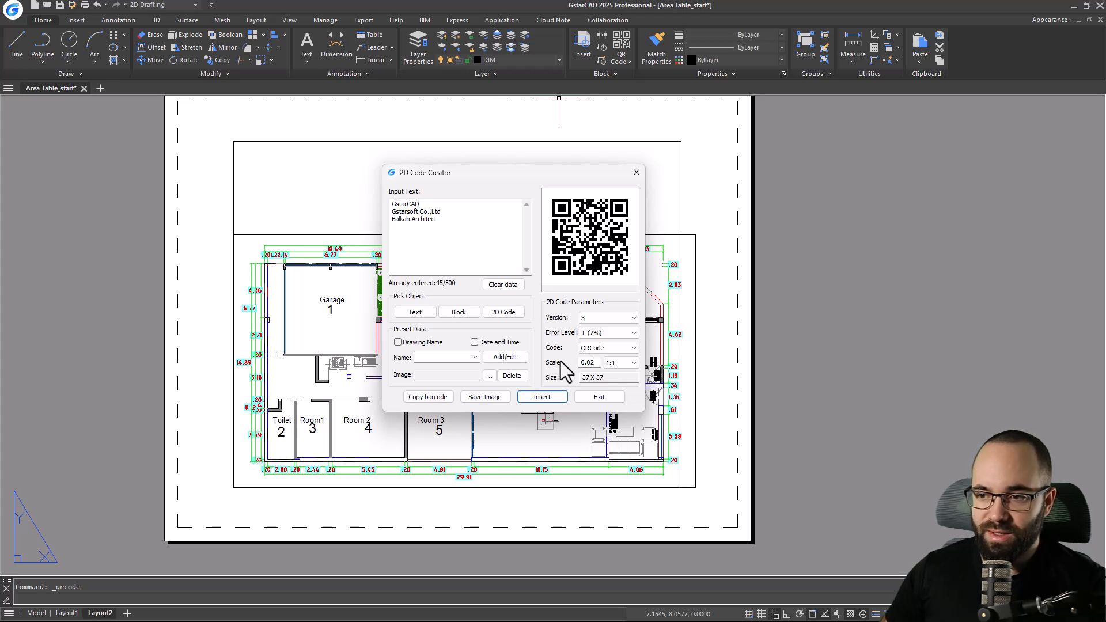
# Set the QR code scale to 0.02 and insert it in the empty area above the viewport.
pyautogui.click(486, 261)
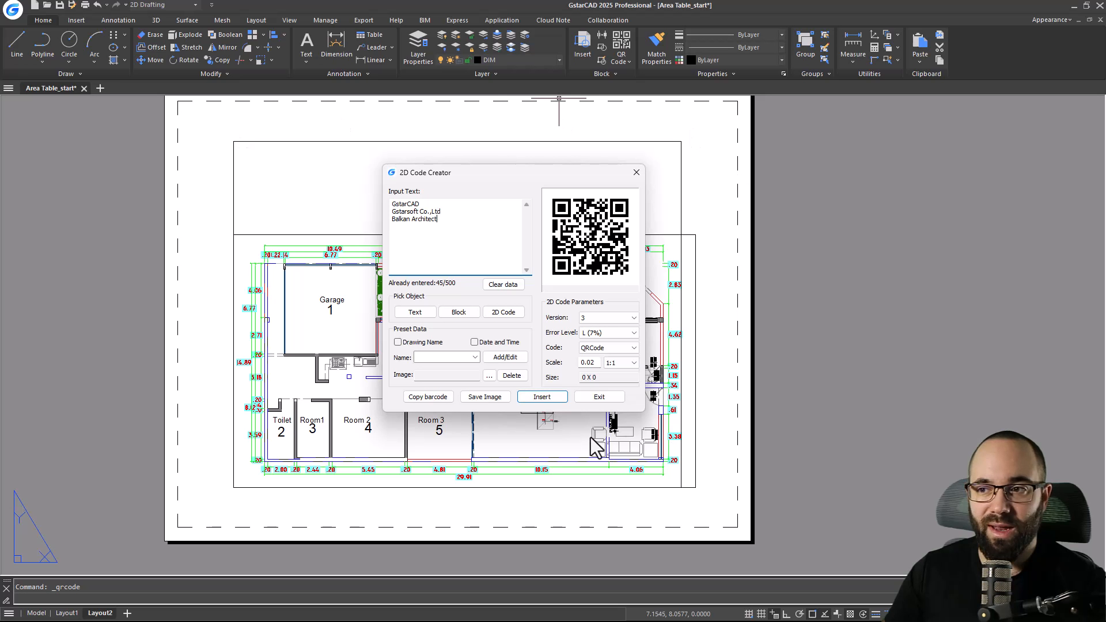
pyautogui.click(535, 397)
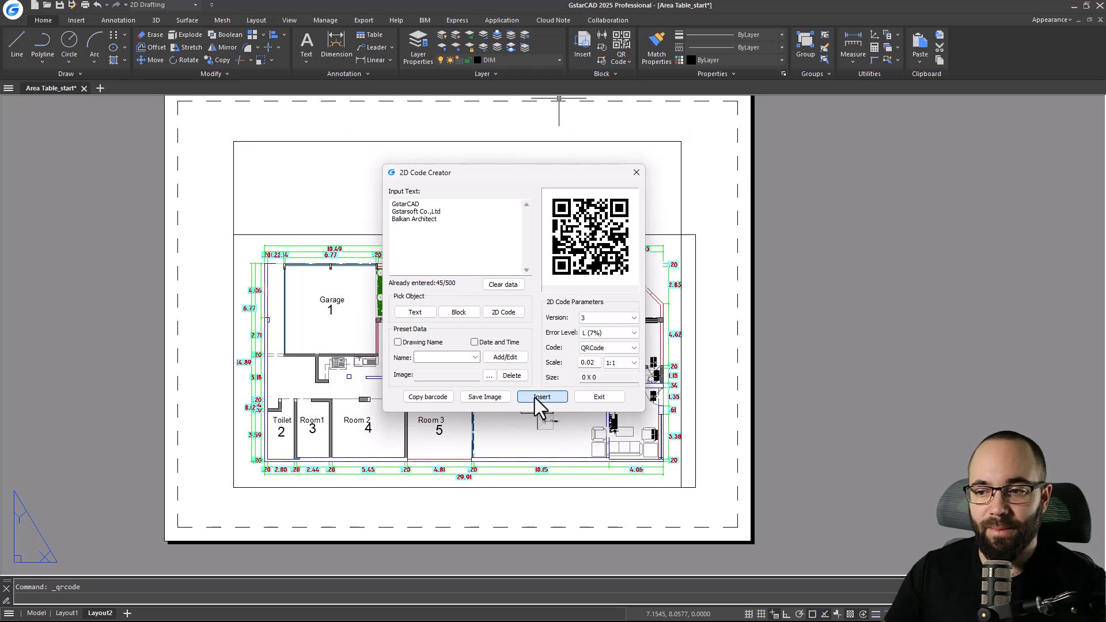
pyautogui.click(256, 196)
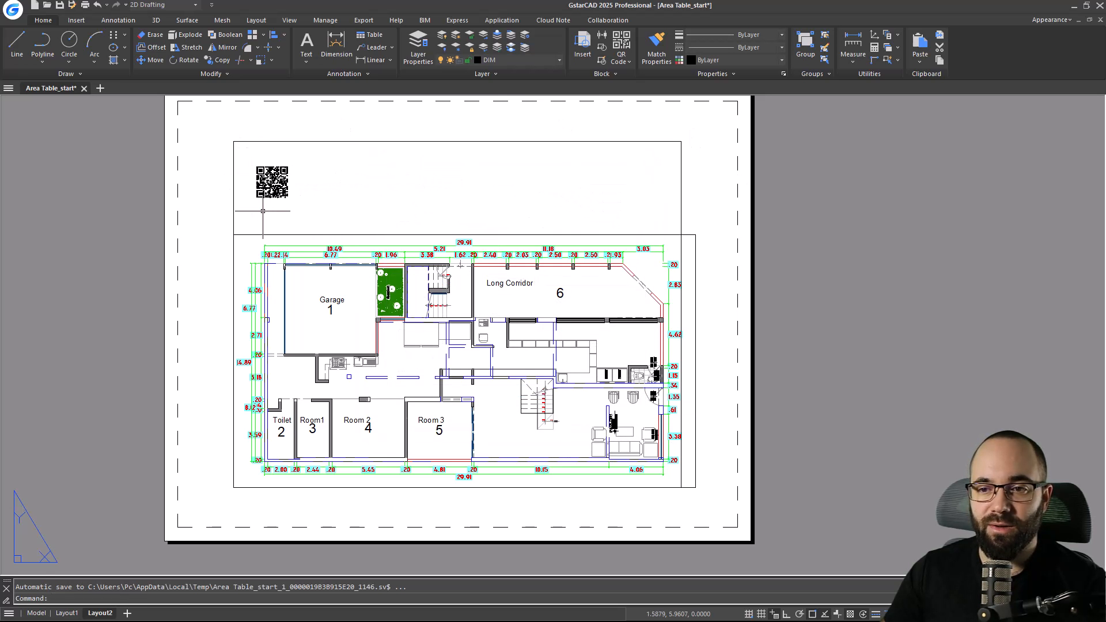
# Zoom in to inspect the inserted QR code, then zoom back out to the full sheet.
pyautogui.scroll(5, 257, 215)
pyautogui.scroll(-2, 257, 323)
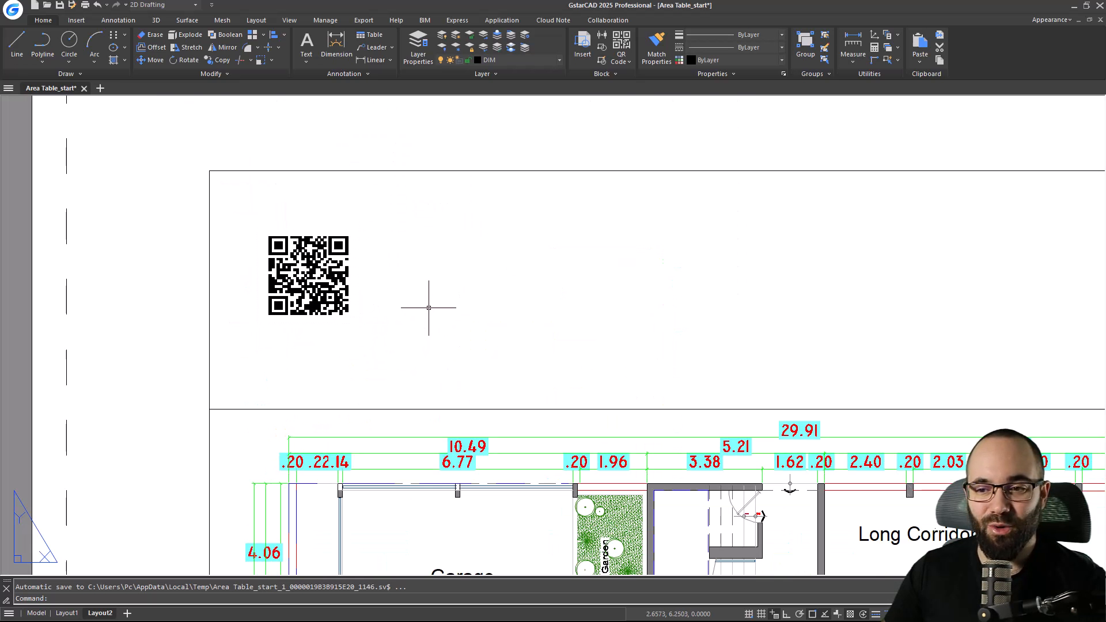
pyautogui.scroll(-3, 398, 294)
pyautogui.scroll(-1, 403, 277)
pyautogui.scroll(-2, 386, 254)
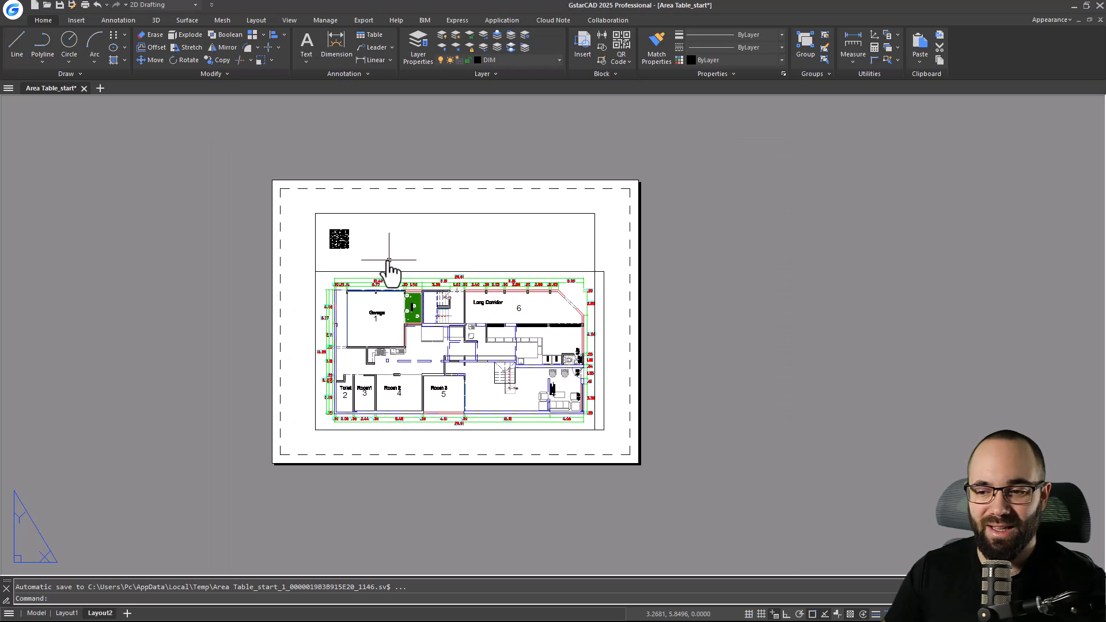
# Zoom to the bathroom door in the dynamic blocks plan and select the door block reference through selection cycling.
pyautogui.scroll(2, 403, 254)
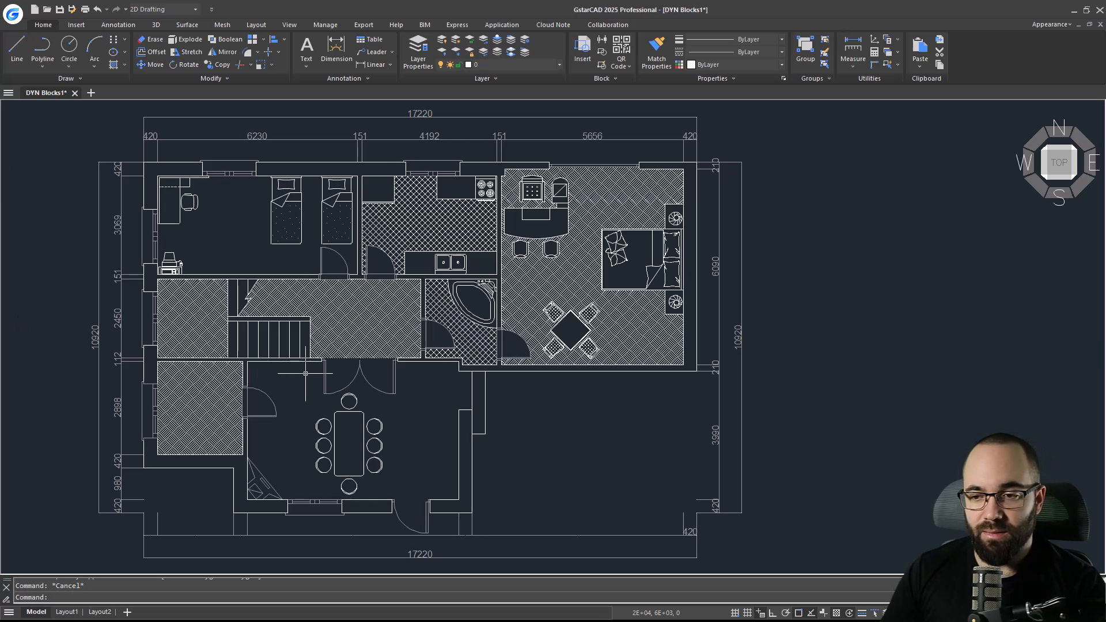
pyautogui.scroll(6, 427, 326)
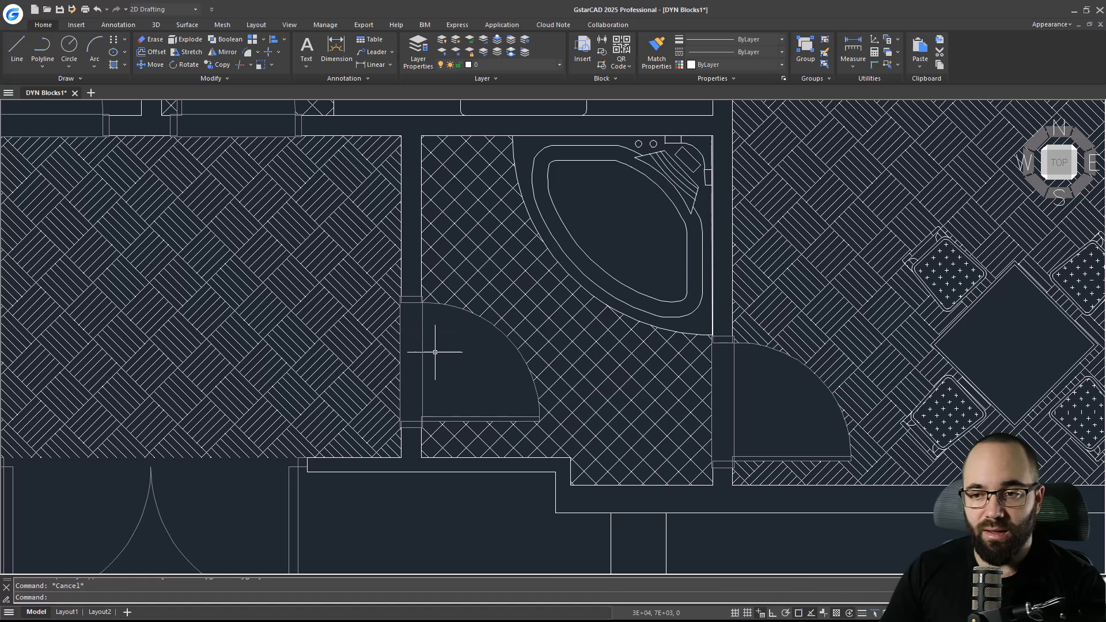
pyautogui.moveTo(435, 353); pyautogui.dragTo(428, 340, button='middle')
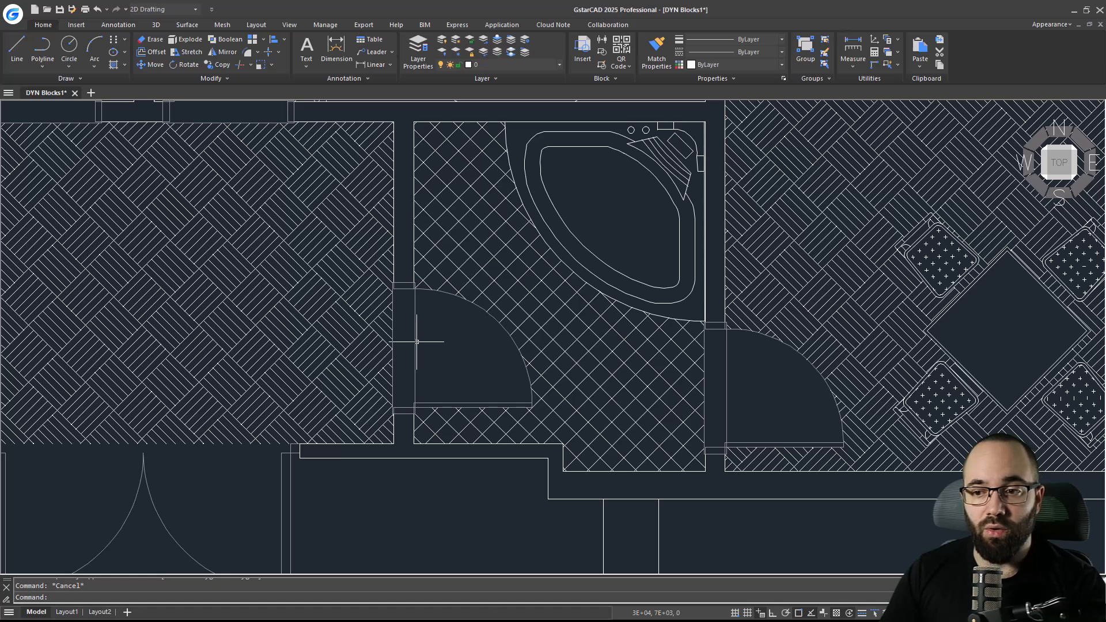
pyautogui.click(417, 341)
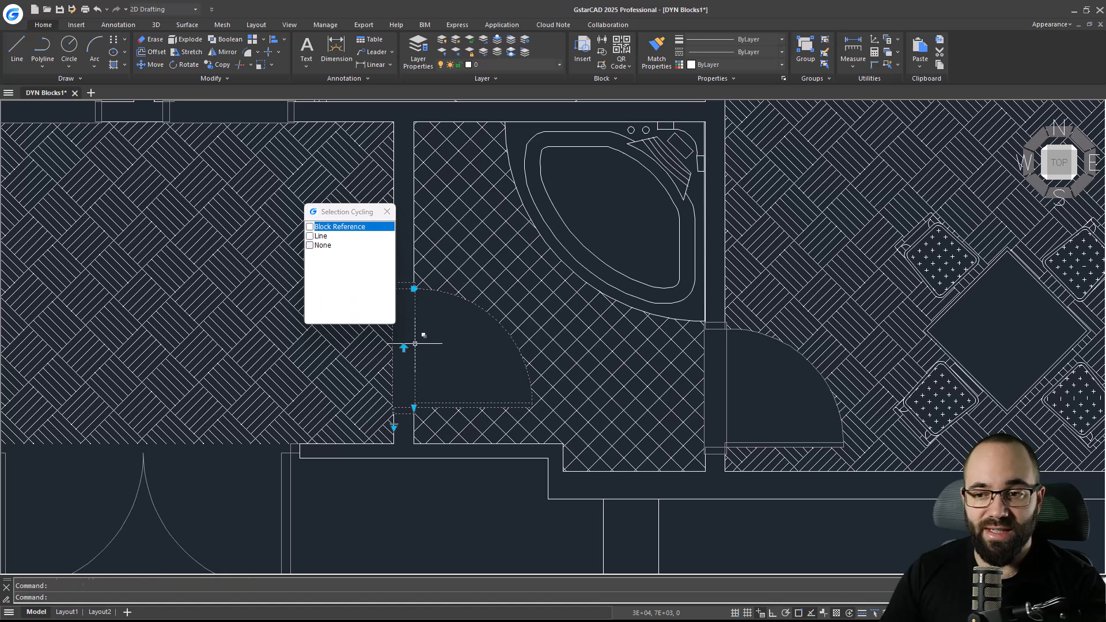
pyautogui.click(360, 228)
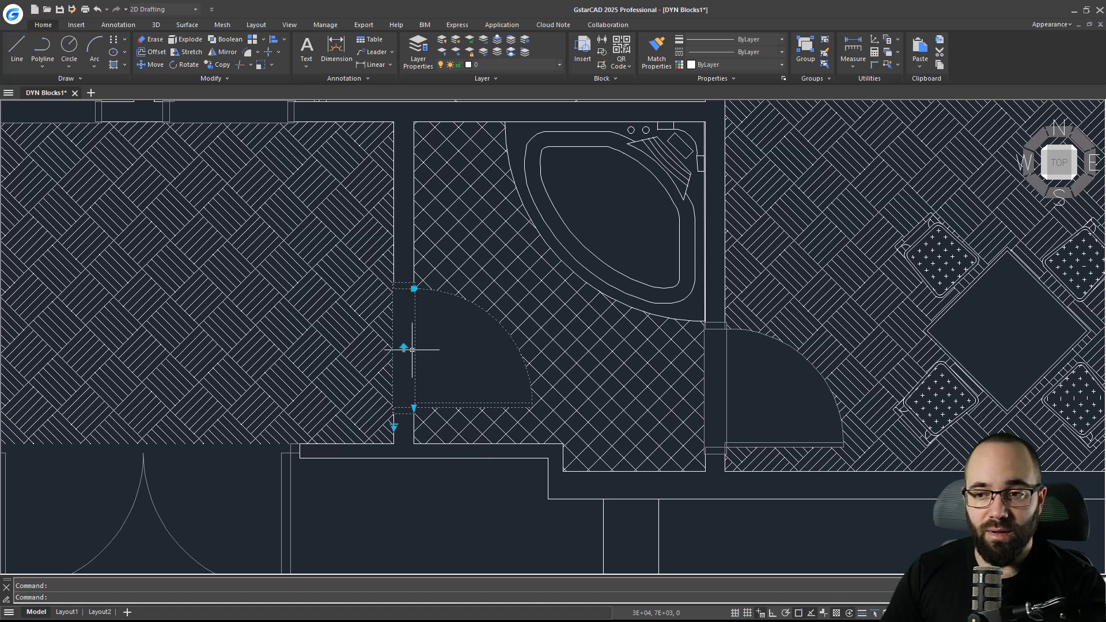
# Toggle the door block's flip grip repeatedly to test its dynamic flip.
pyautogui.scroll(-3, 412, 350)
pyautogui.scroll(3, 440, 322)
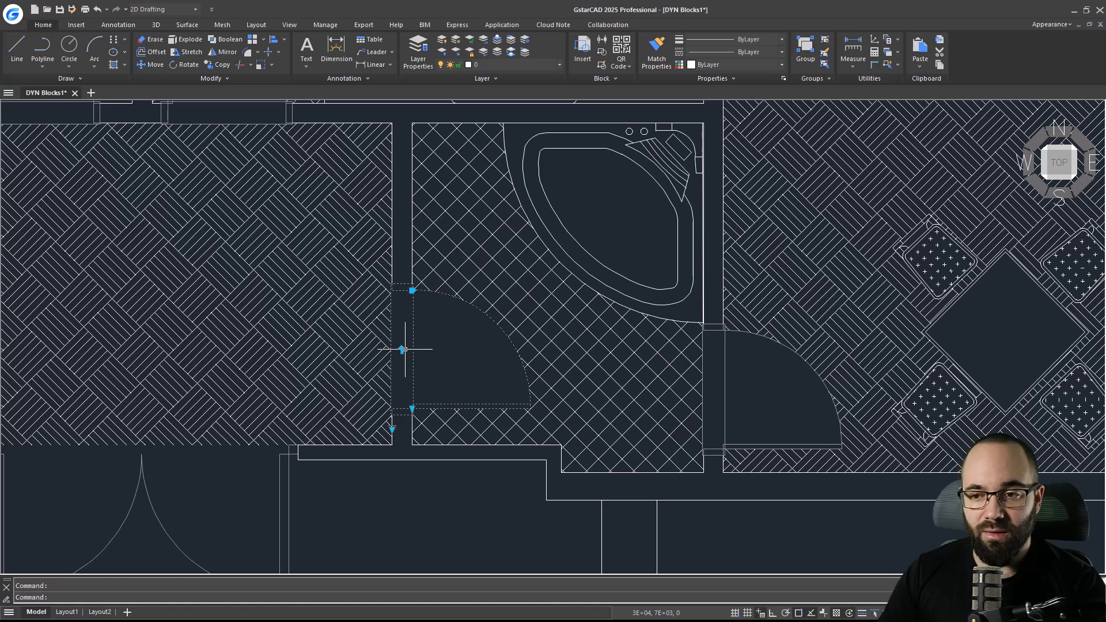
pyautogui.click(402, 350)
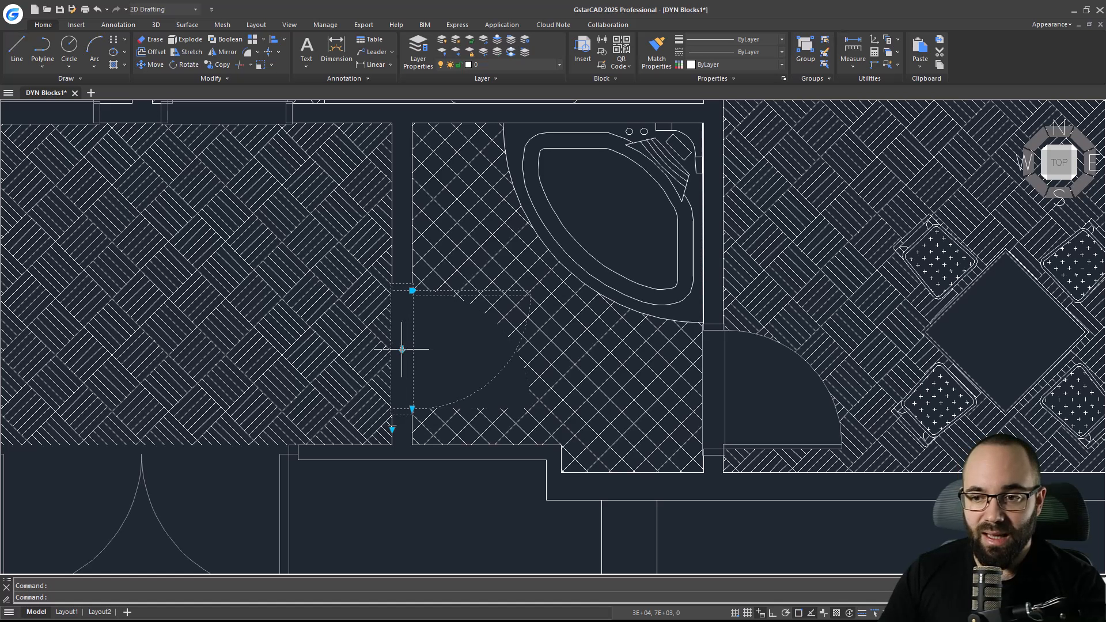
pyautogui.click(401, 350)
pyautogui.click(401, 350)
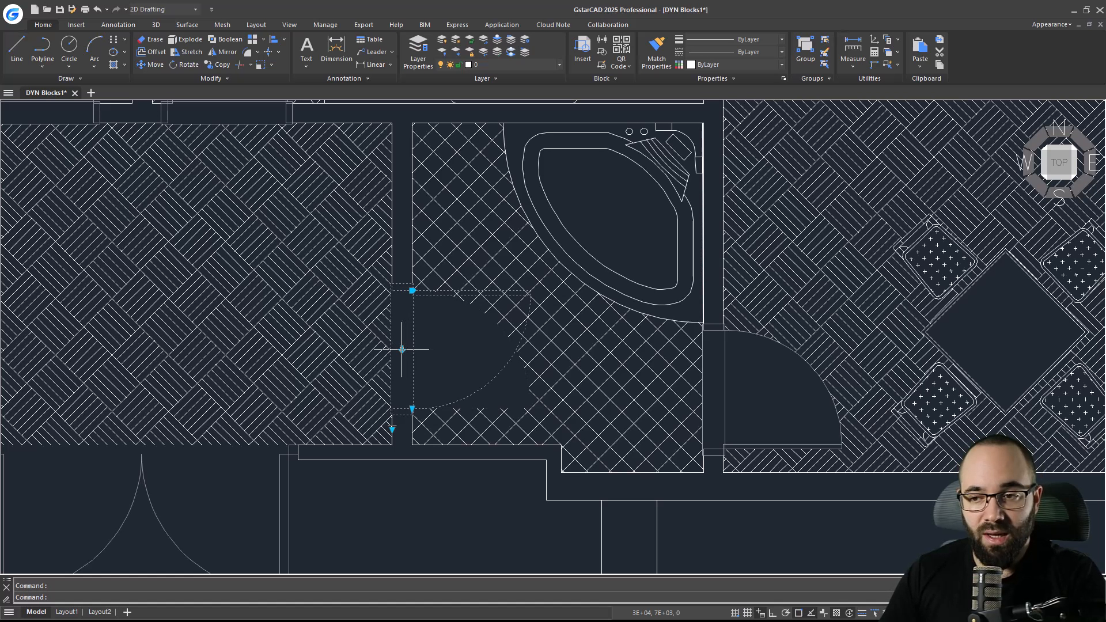
pyautogui.click(402, 349)
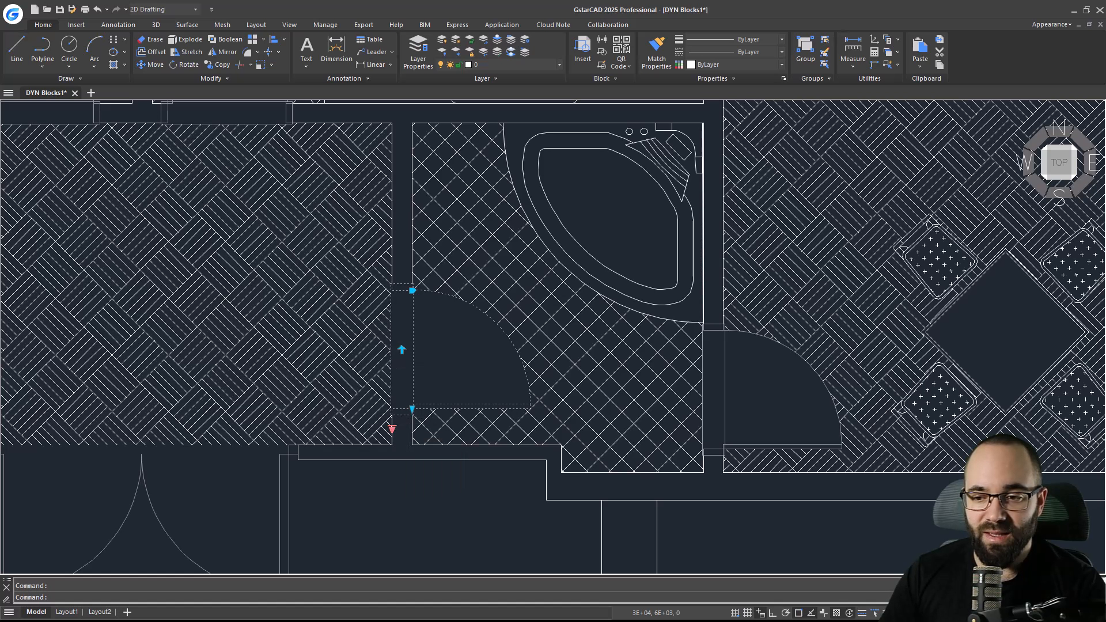
# Switch the bathroom door block's width lookup through D5, D6 and back to D4.
pyautogui.click(392, 429)
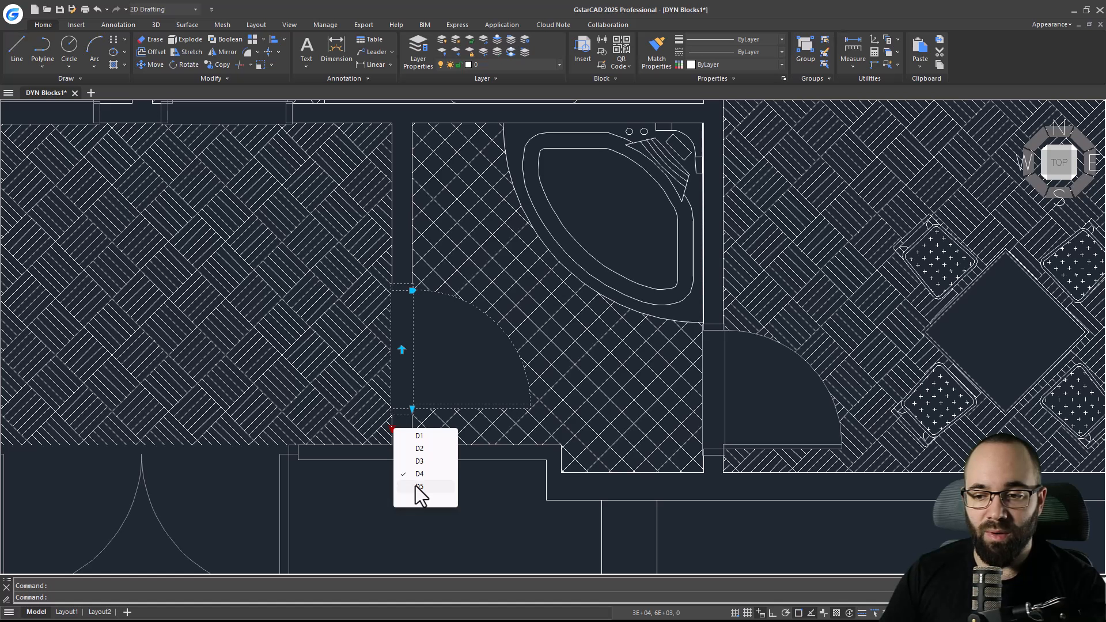
pyautogui.click(418, 487)
pyautogui.click(392, 428)
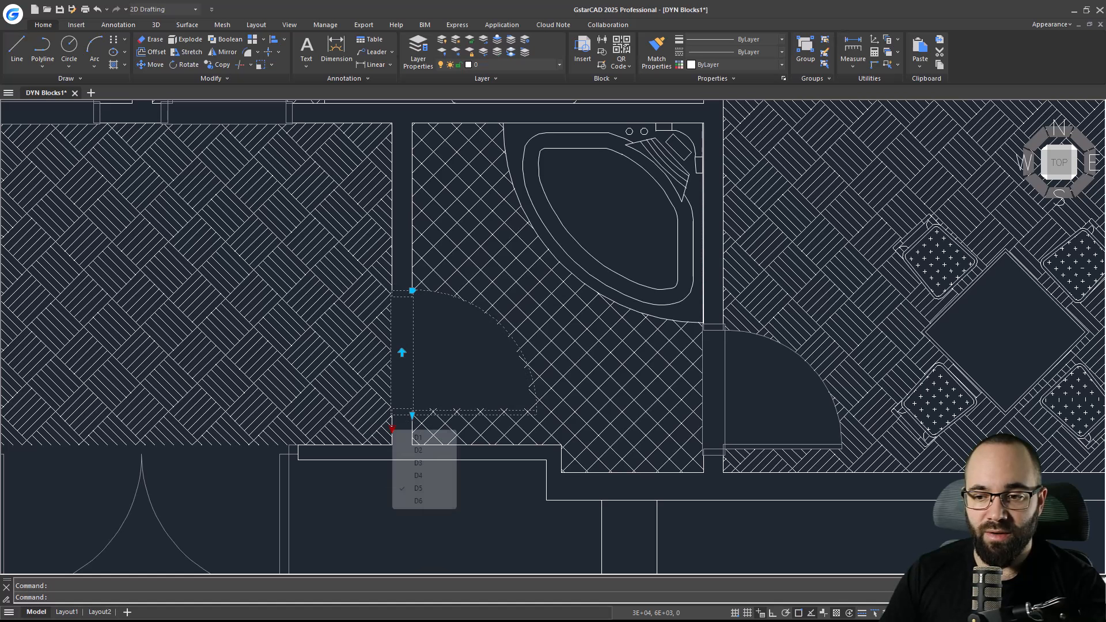
pyautogui.click(424, 497)
pyautogui.click(391, 429)
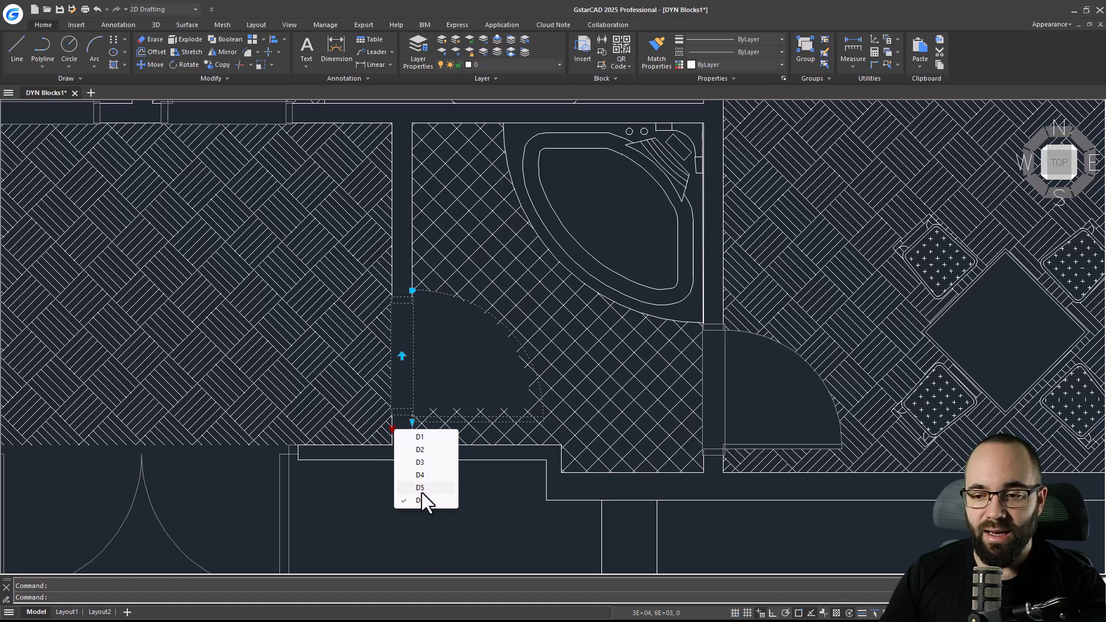
pyautogui.click(420, 478)
pyautogui.click(412, 409)
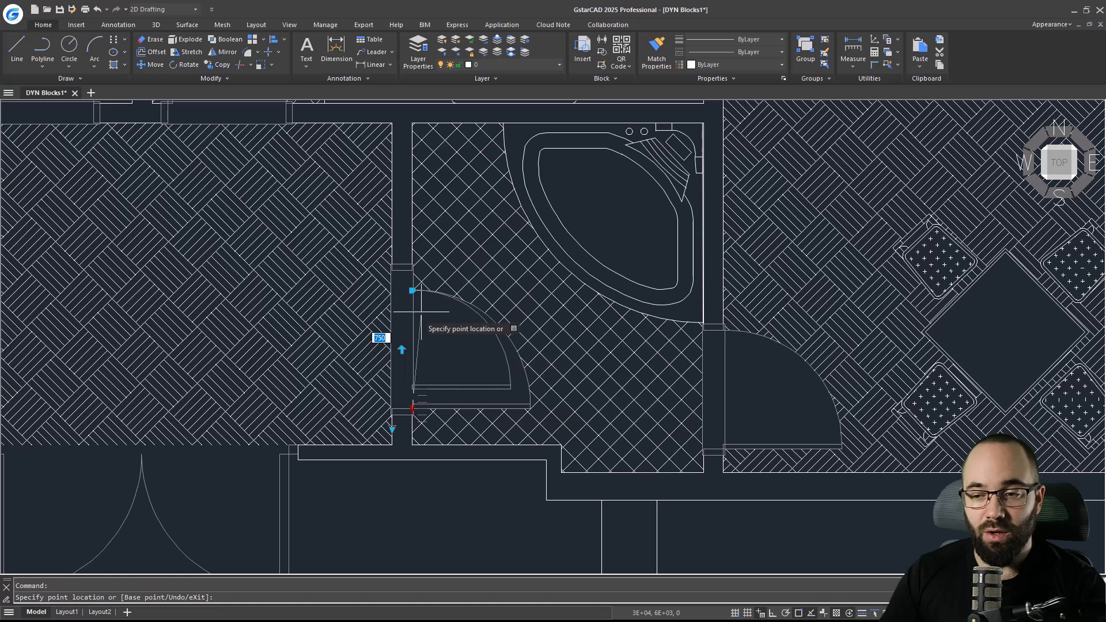
pyautogui.press('Escape')
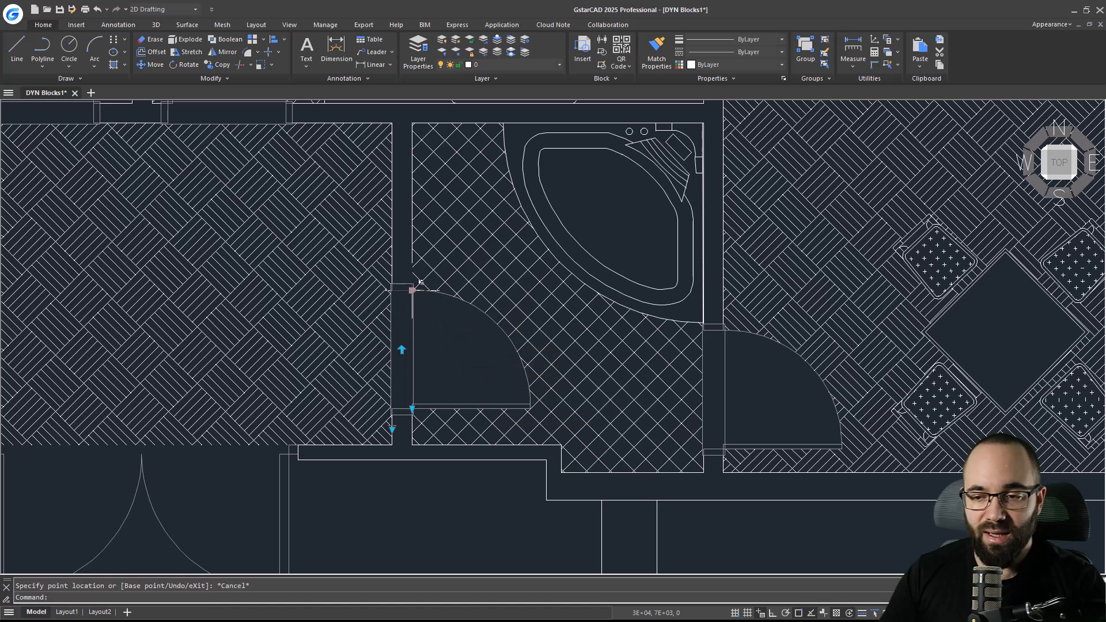
pyautogui.click(392, 429)
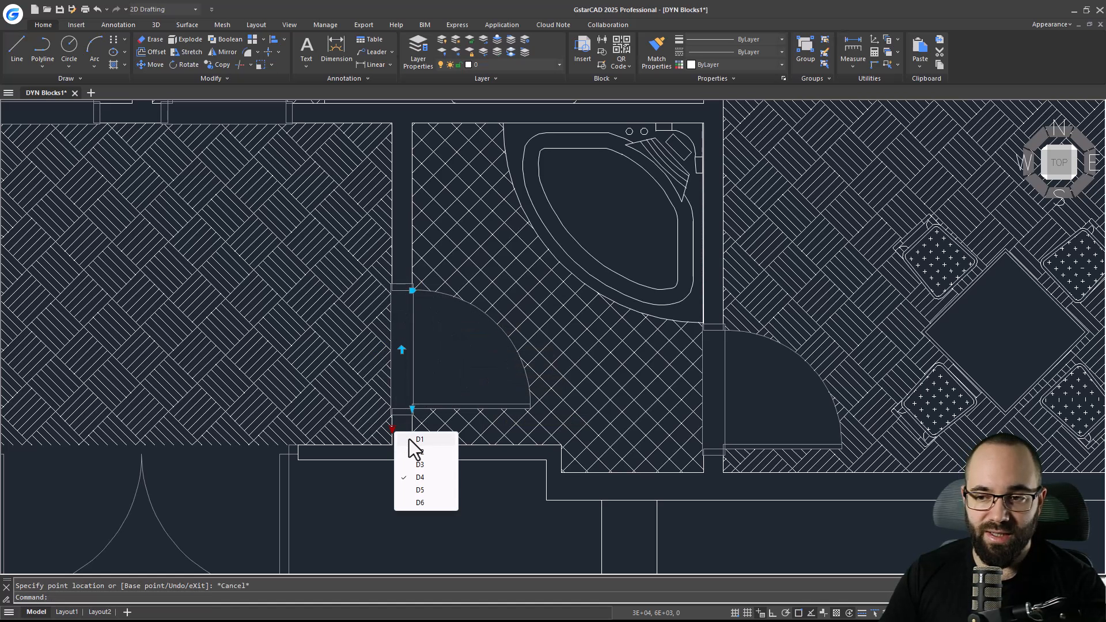
pyautogui.click(443, 376)
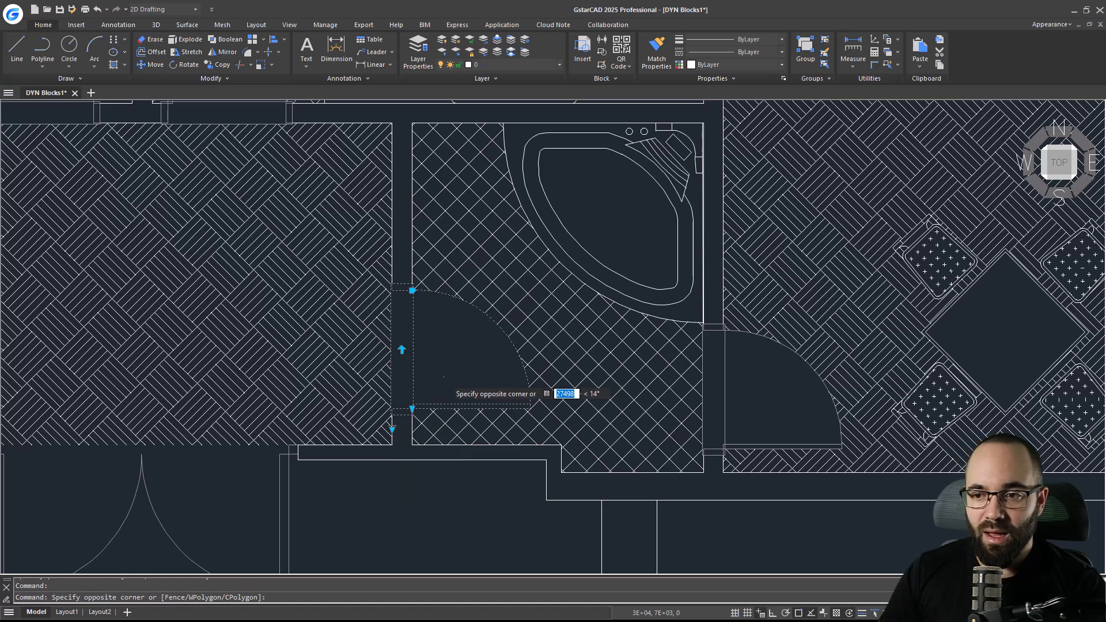
pyautogui.press('Escape')
pyautogui.press('Escape')
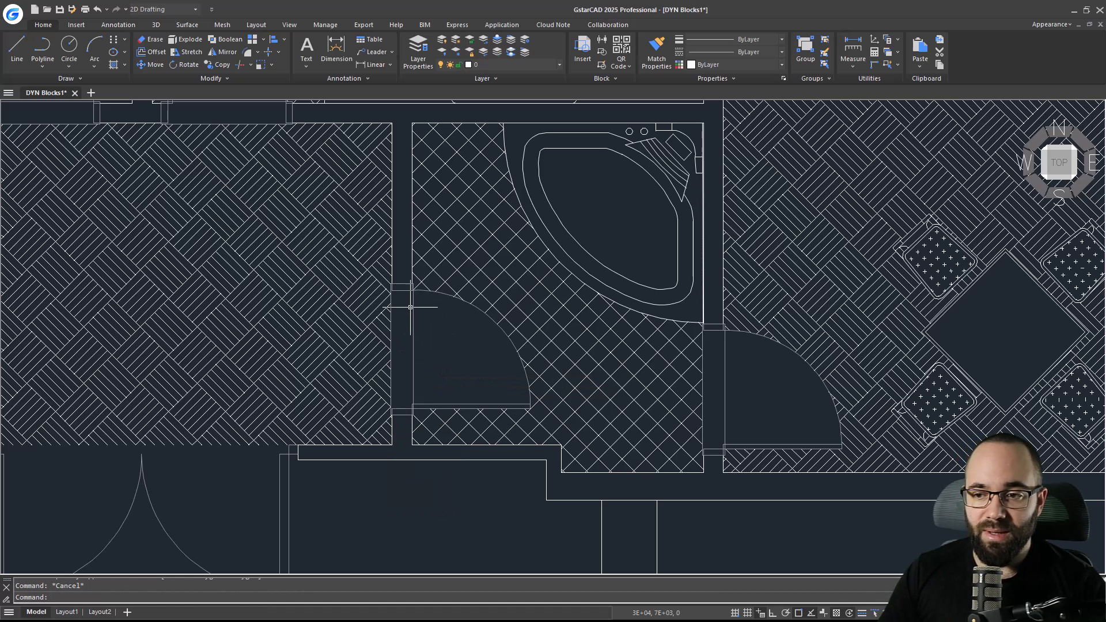
pyautogui.click(411, 308)
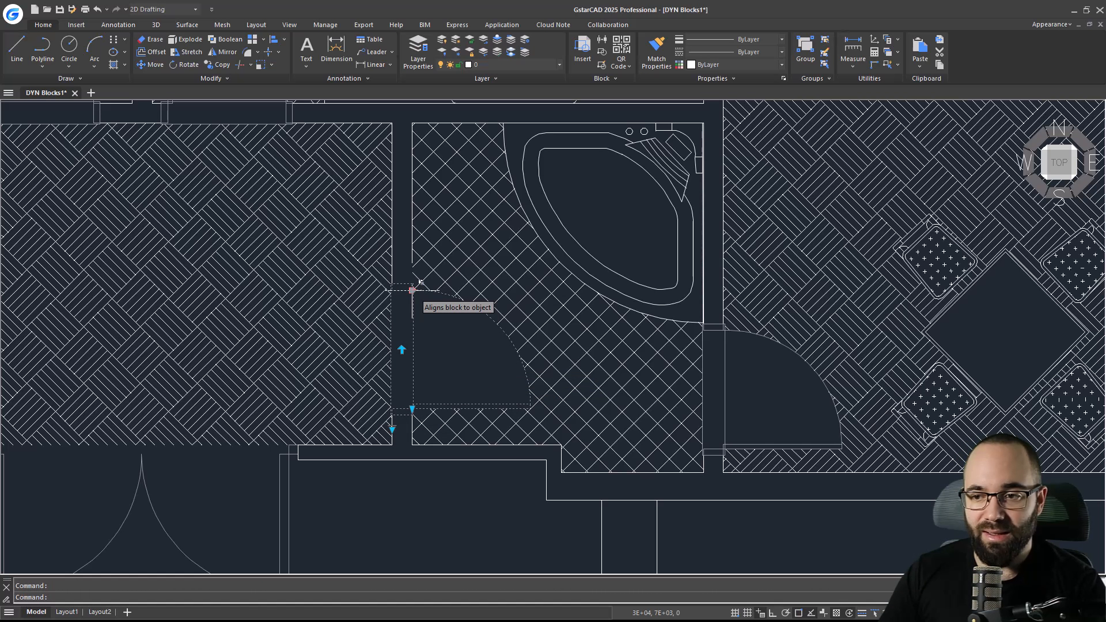
pyautogui.click(411, 290)
pyautogui.scroll(-5, 383, 321)
pyautogui.scroll(5, 345, 372)
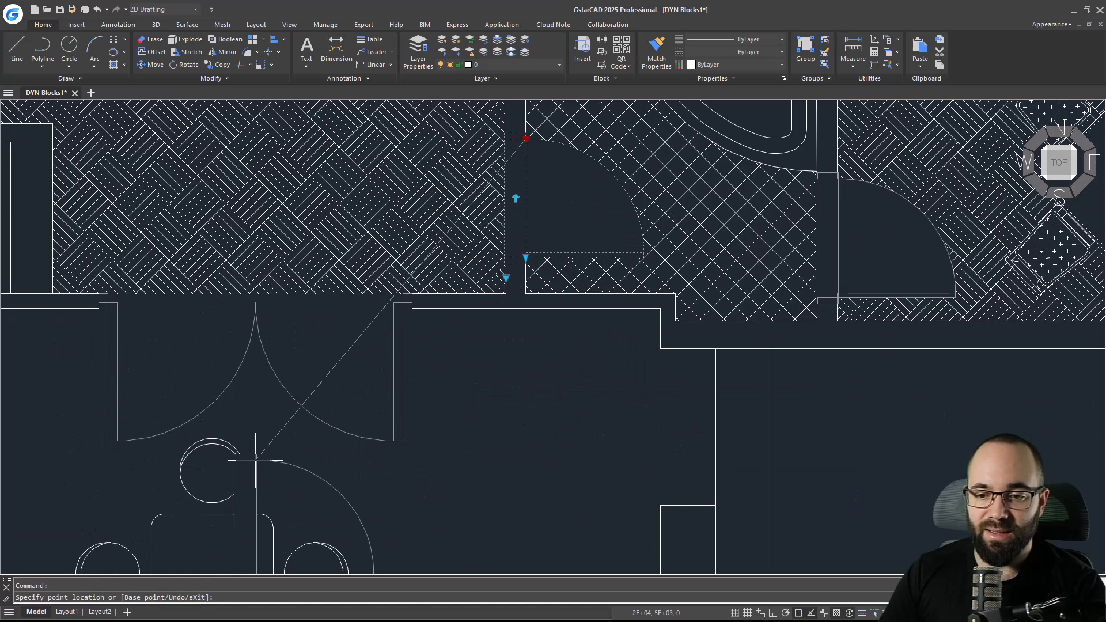
pyautogui.press('Escape')
pyautogui.press('Escape')
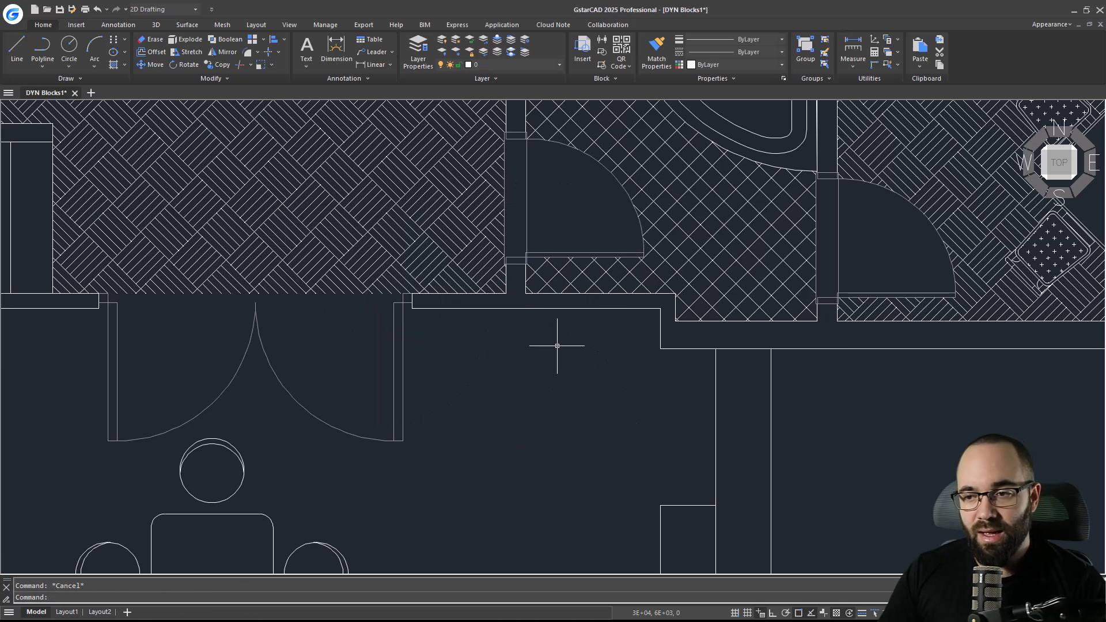
# Open the DOOR1 block definition in the Block Editor.
pyautogui.moveTo(557, 346); pyautogui.dragTo(457, 426, button='middle')
pyautogui.doubleClick(428, 249)
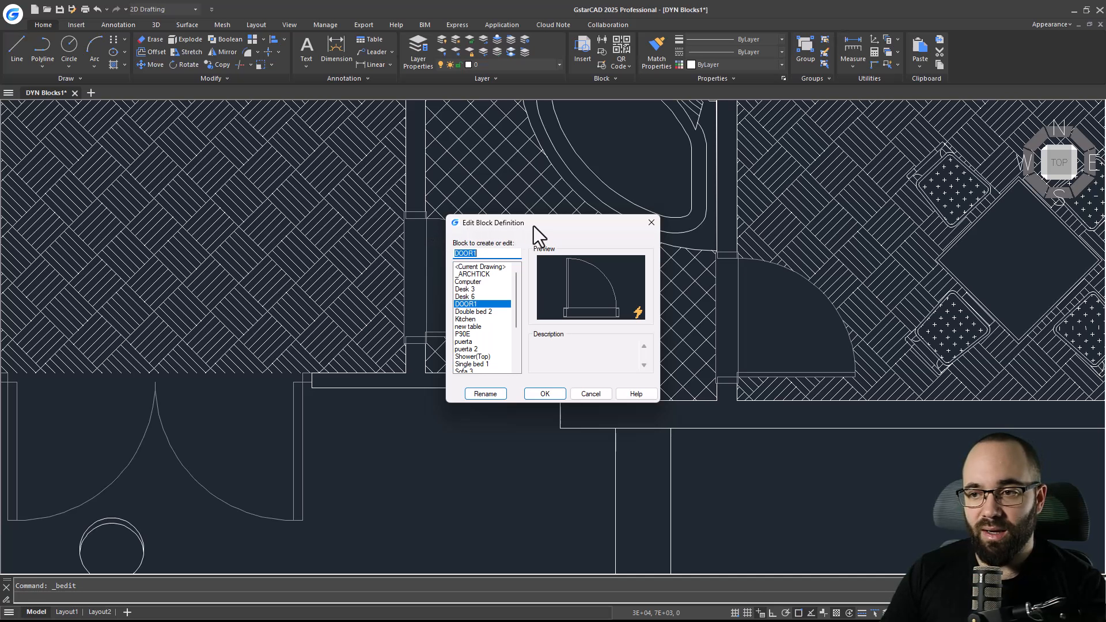
pyautogui.click(534, 393)
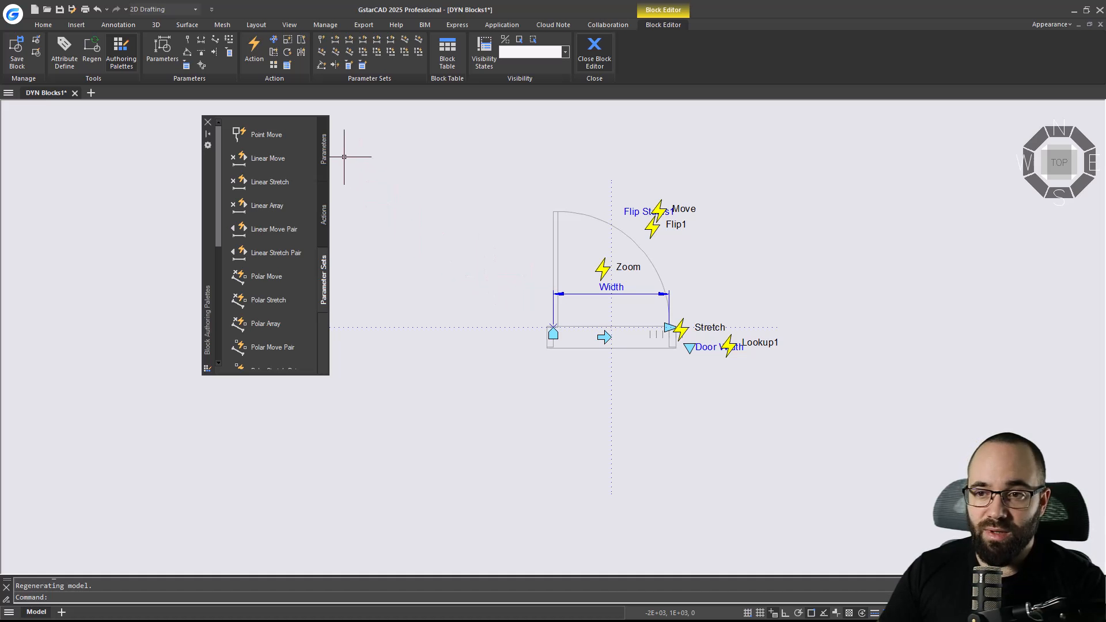
# Browse the Parameters, Actions and Parameter Sets pages of the block authoring palettes.
pyautogui.click(322, 155)
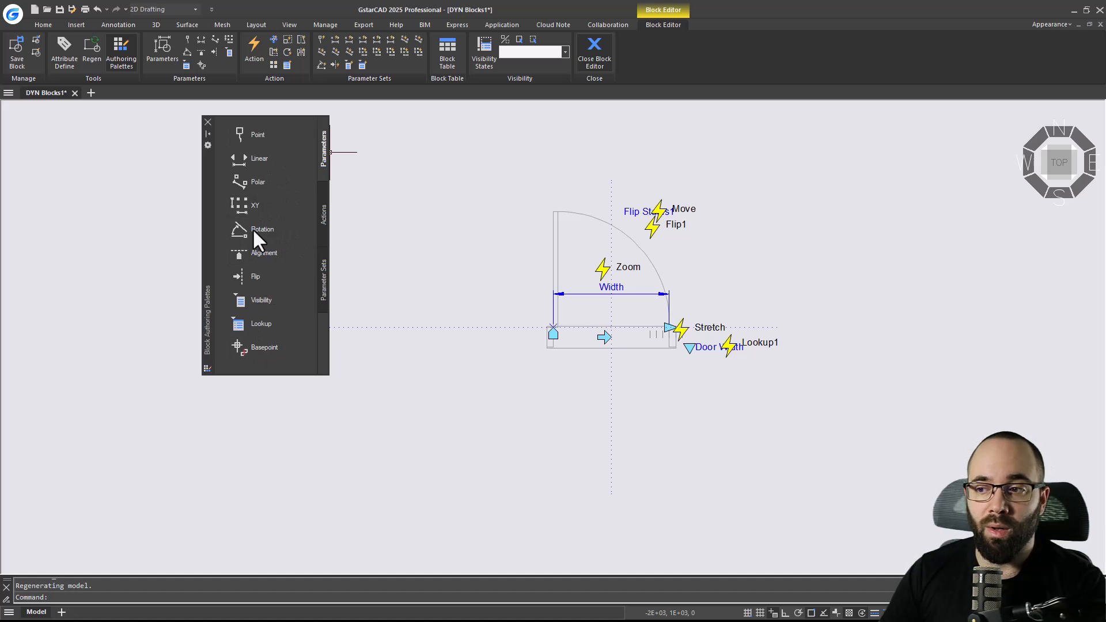
pyautogui.scroll(2, 662, 274)
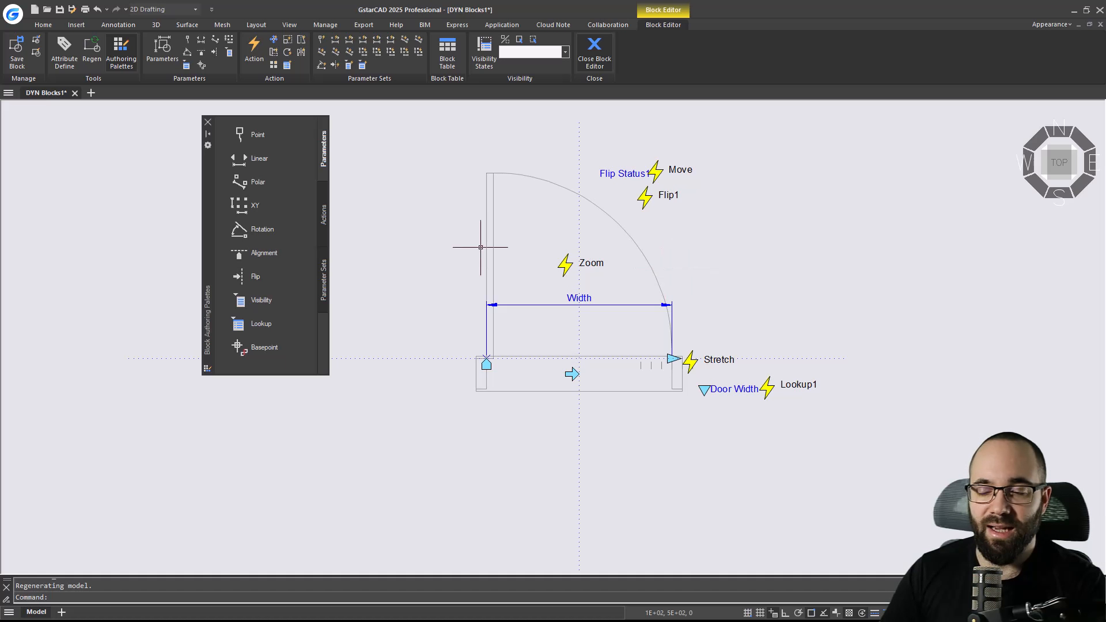
pyautogui.click(324, 221)
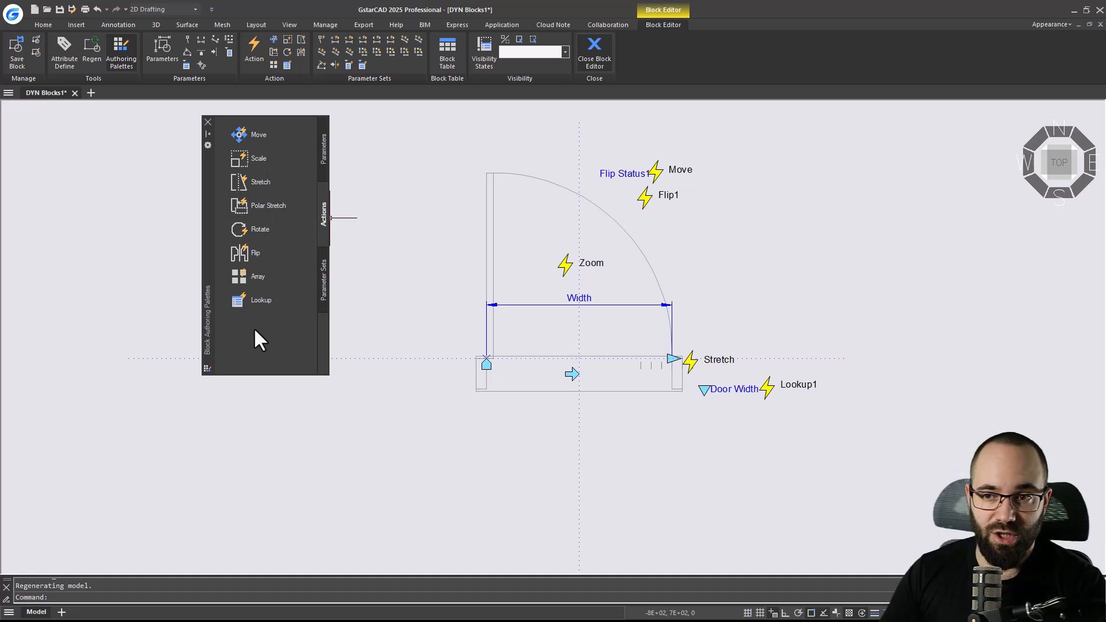
pyautogui.click(323, 283)
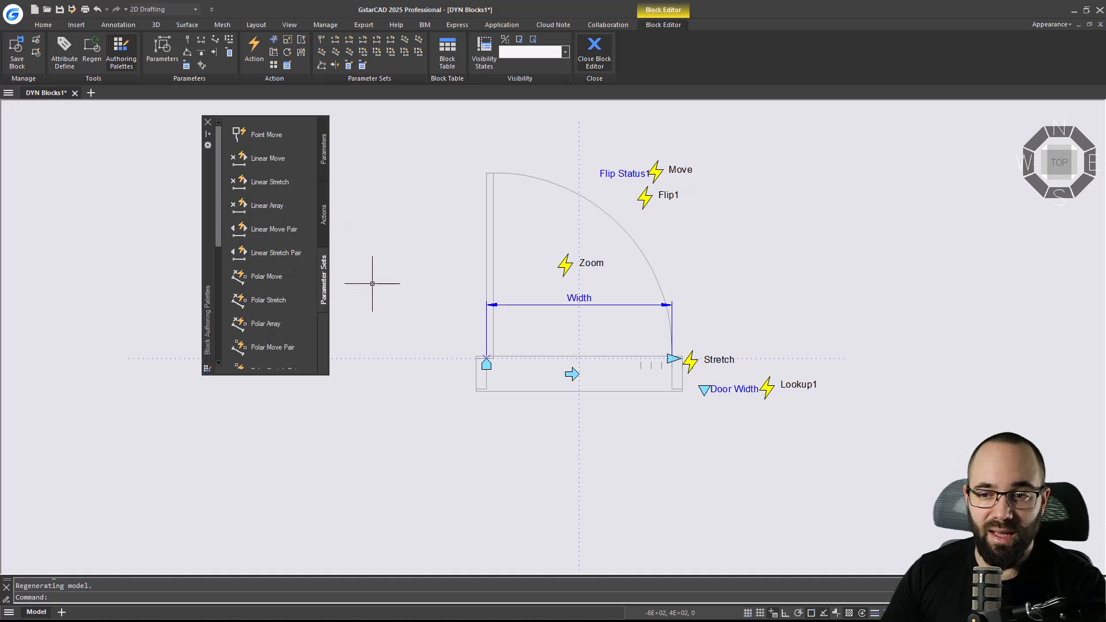
pyautogui.scroll(-3, 269, 205)
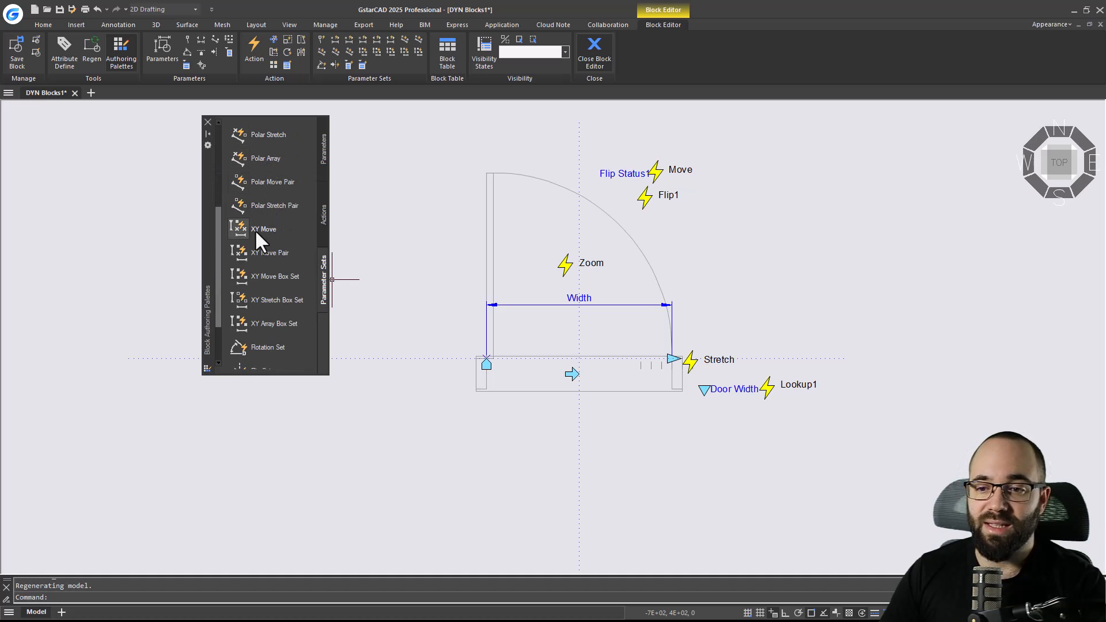
pyautogui.scroll(-2, 256, 247)
pyautogui.scroll(5, 259, 267)
pyautogui.scroll(2, 261, 271)
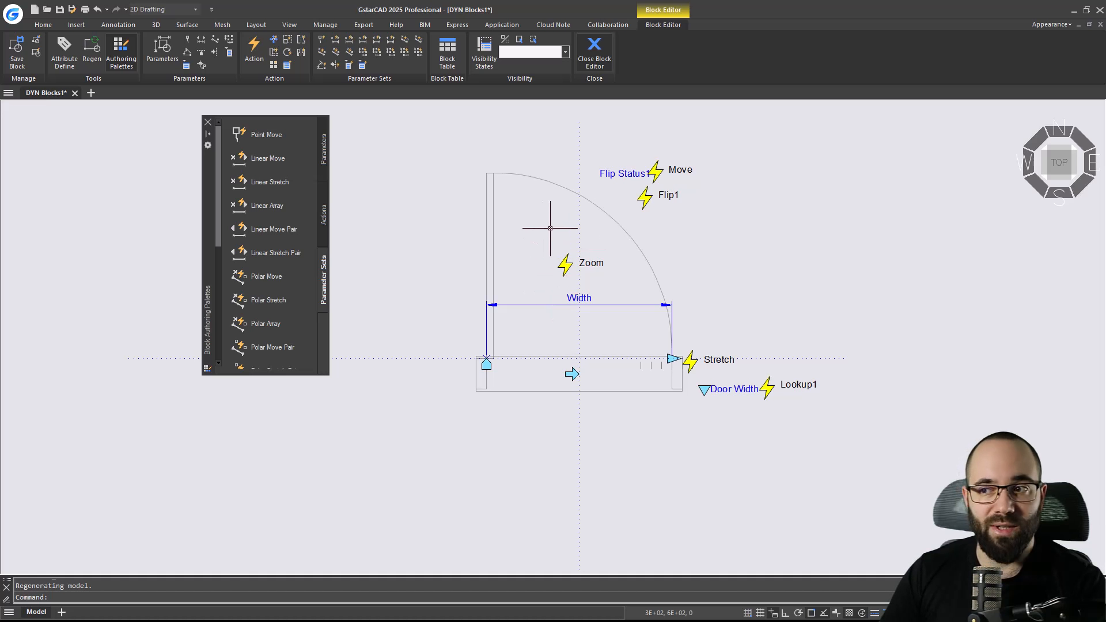
# Close the Block Editor and return to the floor plan.
pyautogui.click(594, 53)
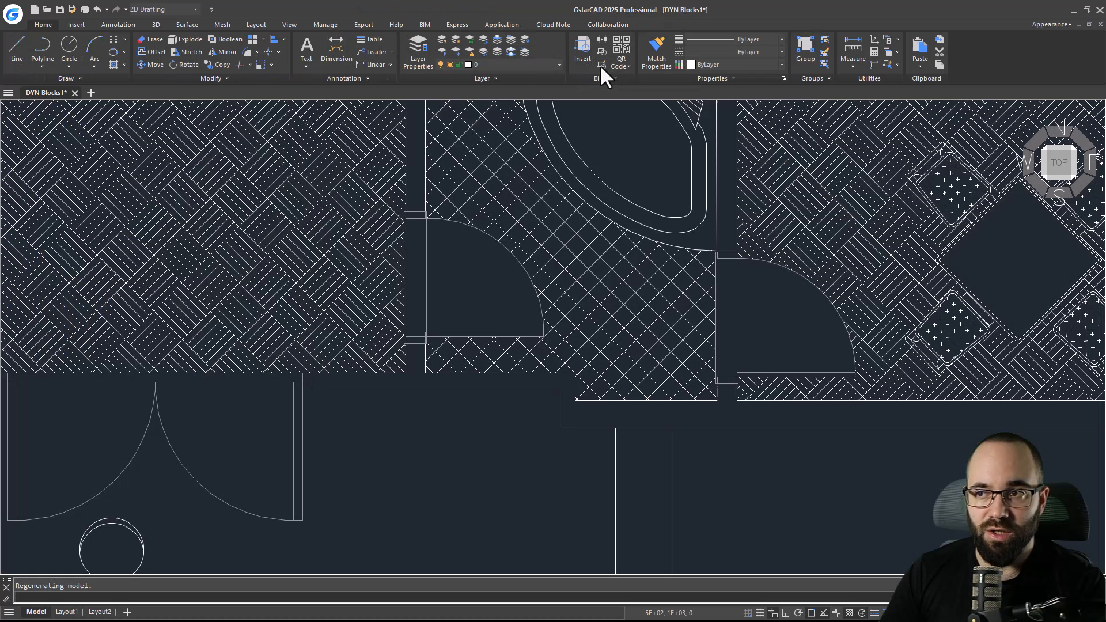
pyautogui.scroll(-5, 502, 220)
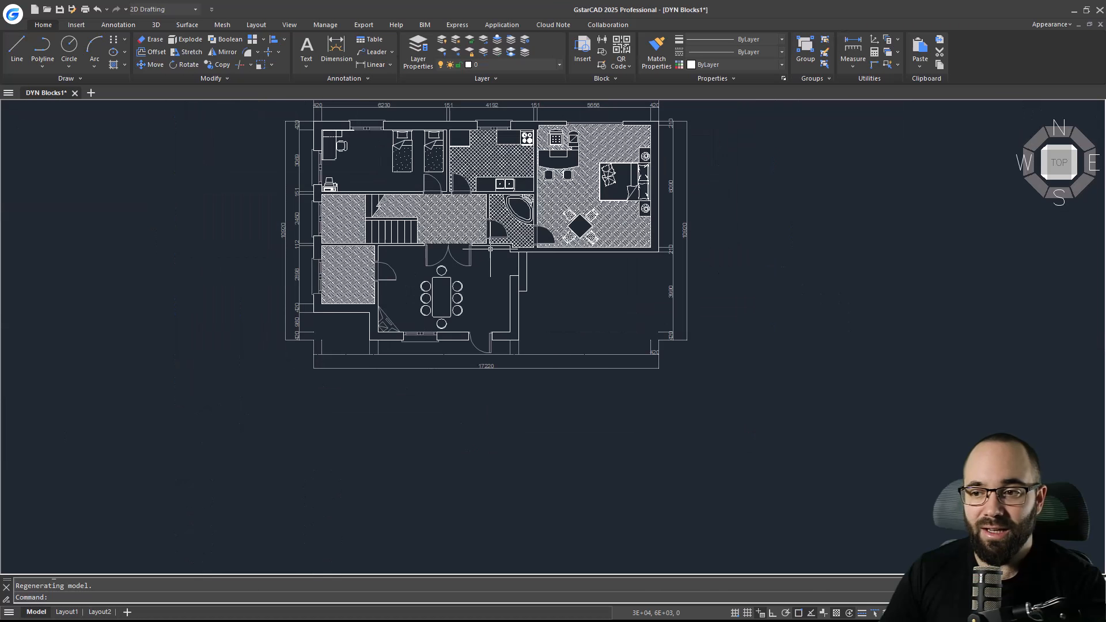
pyautogui.scroll(5, 415, 289)
# Select the dining table block and switch its visibility state to Without Chairs and back to With Chairs.
pyautogui.click(404, 307)
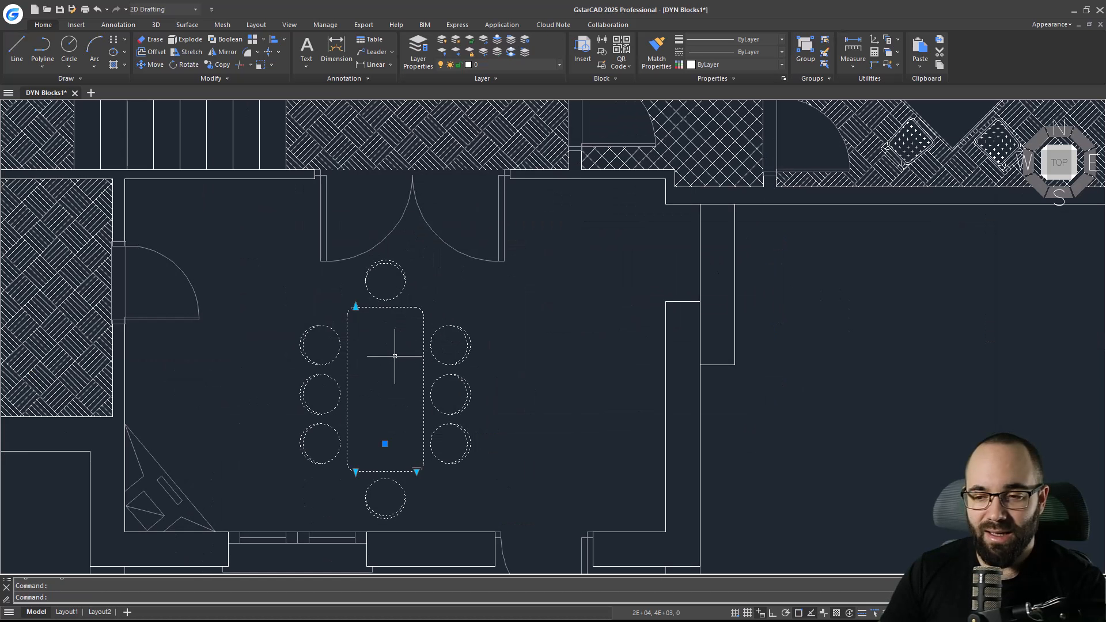
pyautogui.moveTo(395, 354); pyautogui.dragTo(390, 341, button='middle')
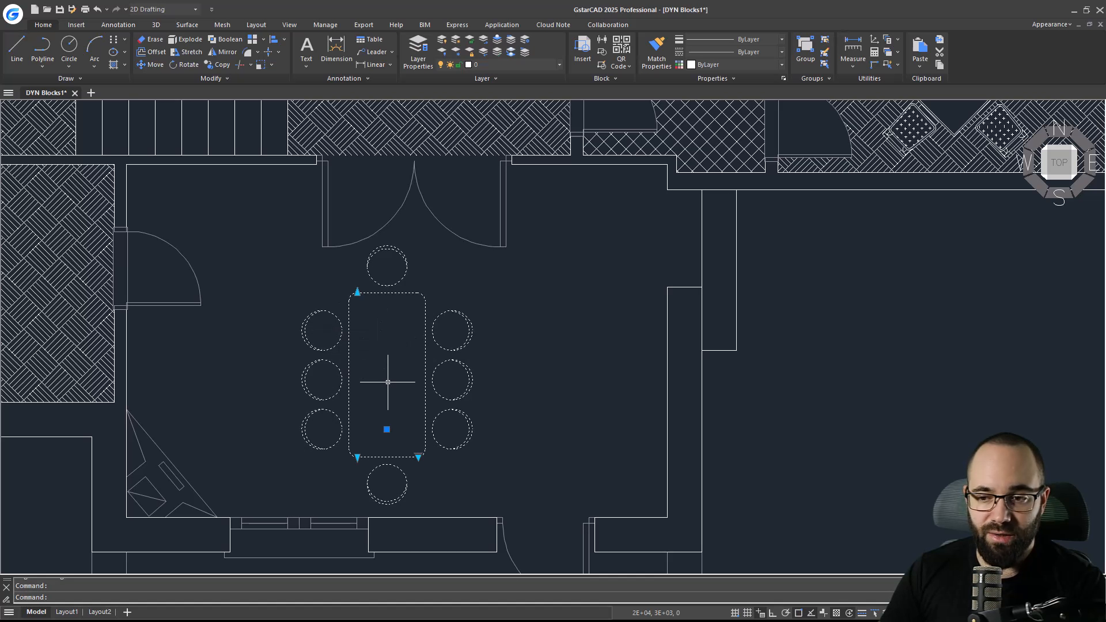
pyautogui.click(418, 456)
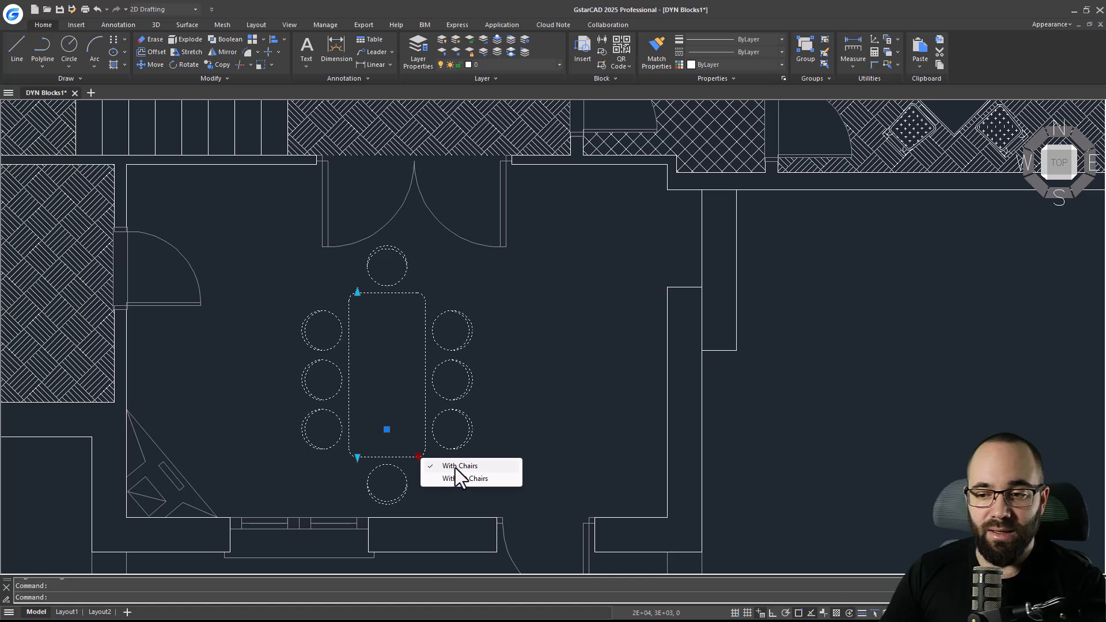
pyautogui.click(454, 477)
pyautogui.click(419, 456)
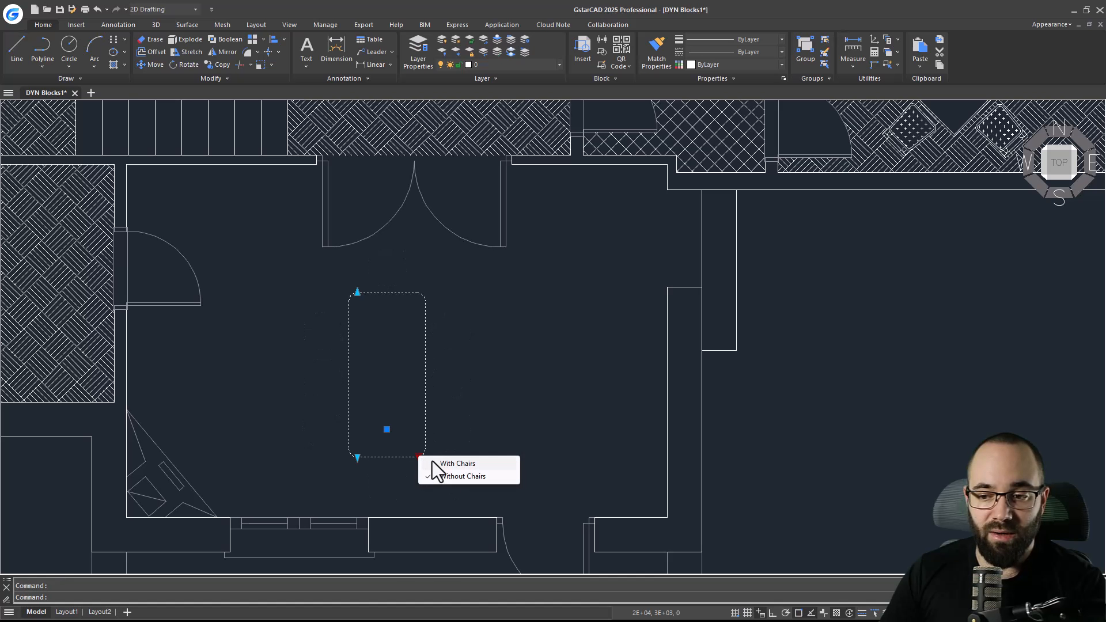
pyautogui.click(433, 463)
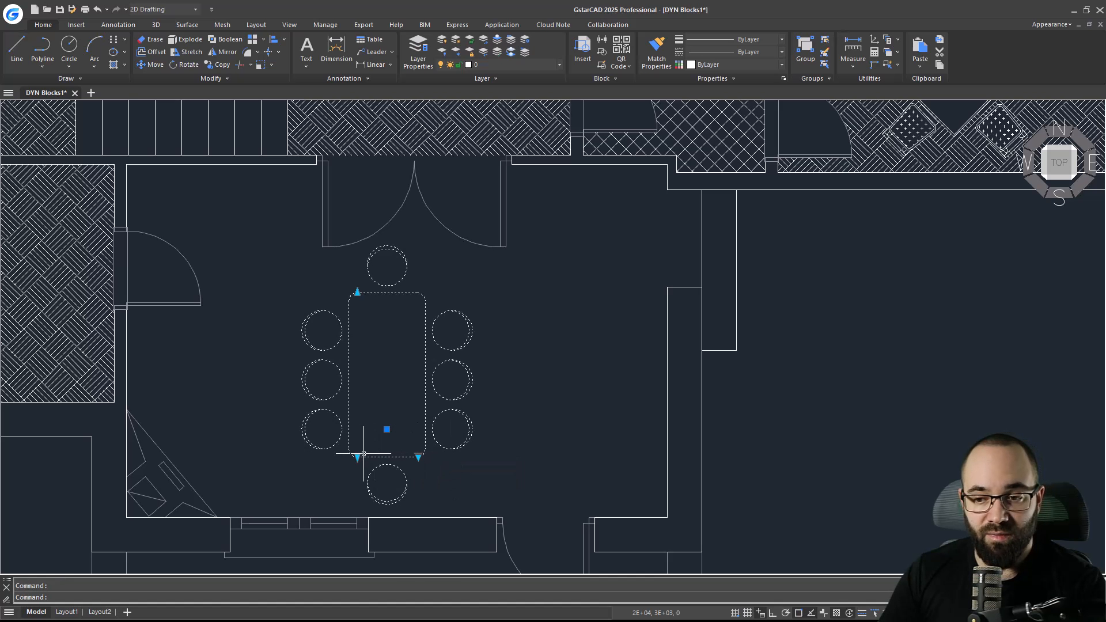
# Stretch the dining table shorter and back to its original length with its grips to test the chair array.
pyautogui.click(357, 292)
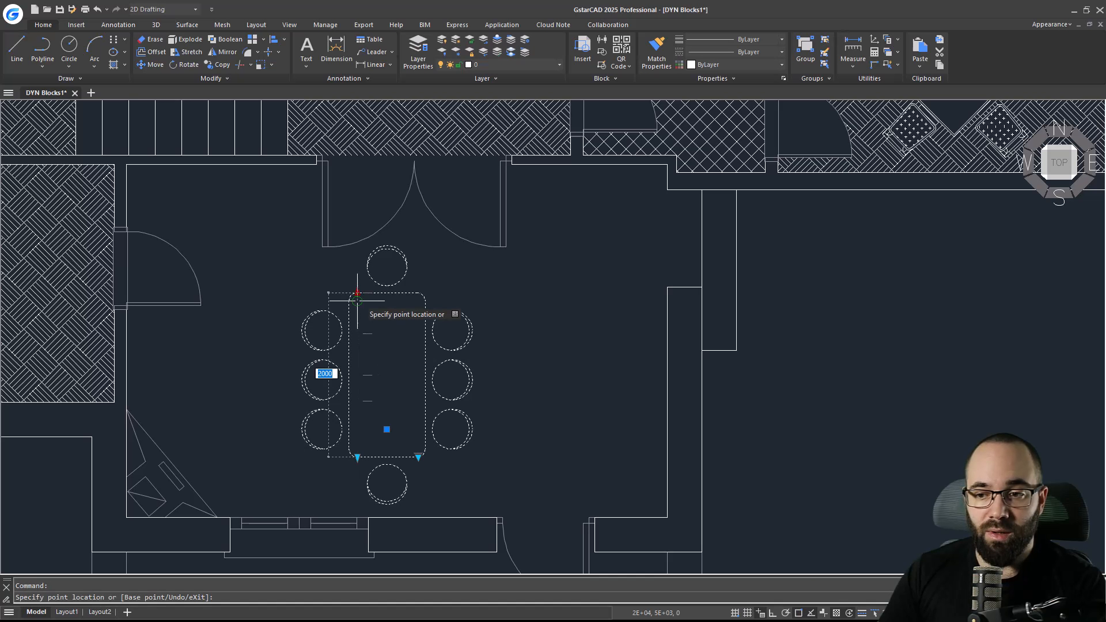
pyautogui.click(358, 366)
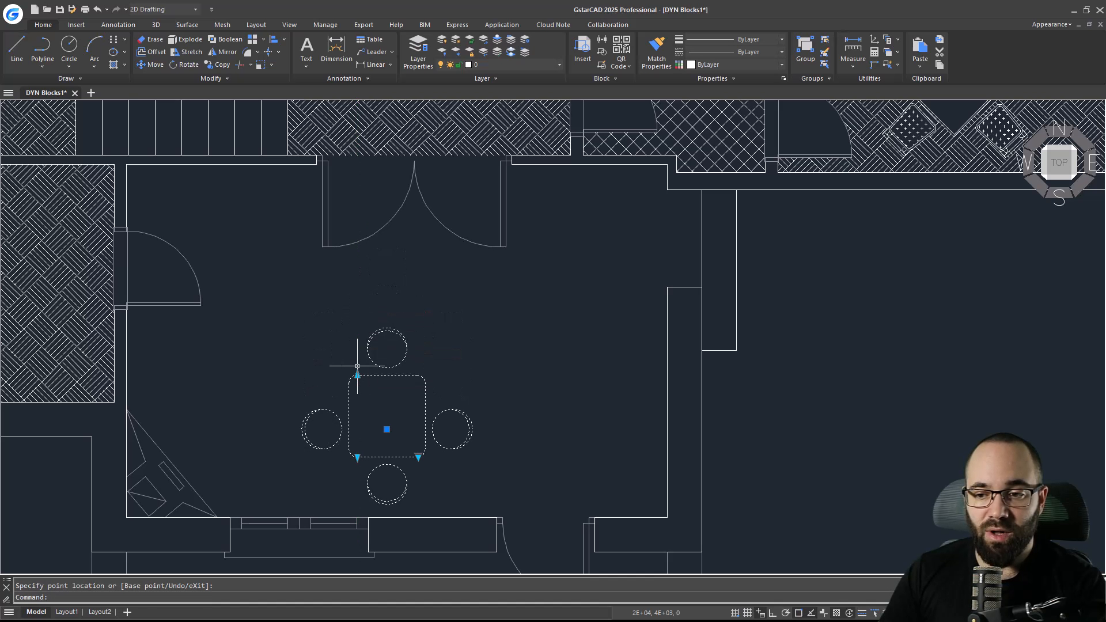
pyautogui.click(358, 375)
pyautogui.click(357, 339)
pyautogui.click(358, 338)
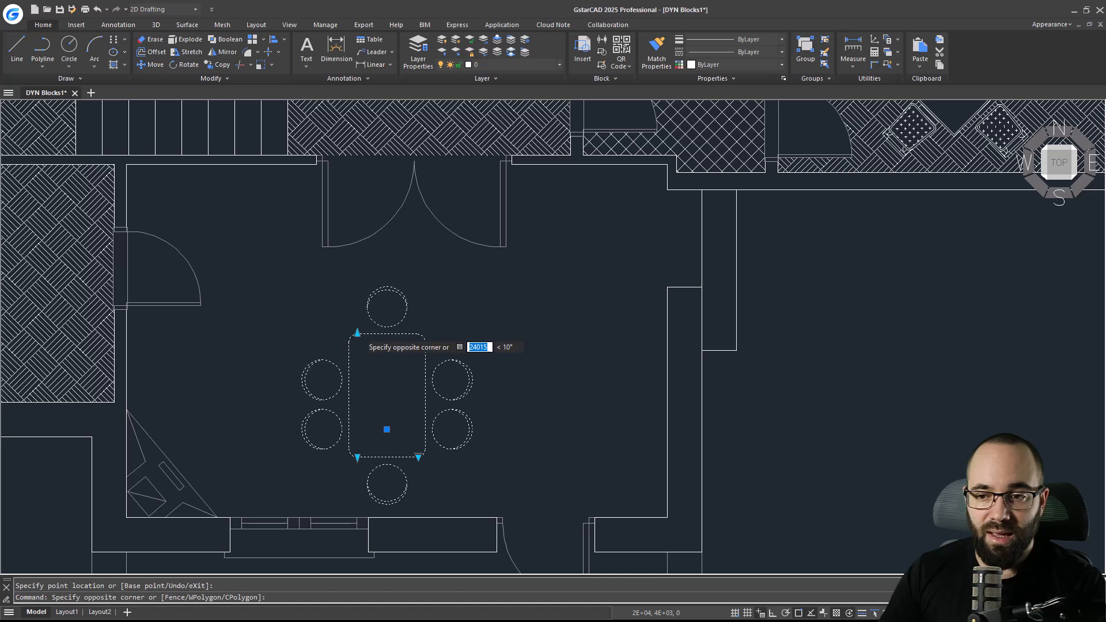
pyautogui.click(357, 333)
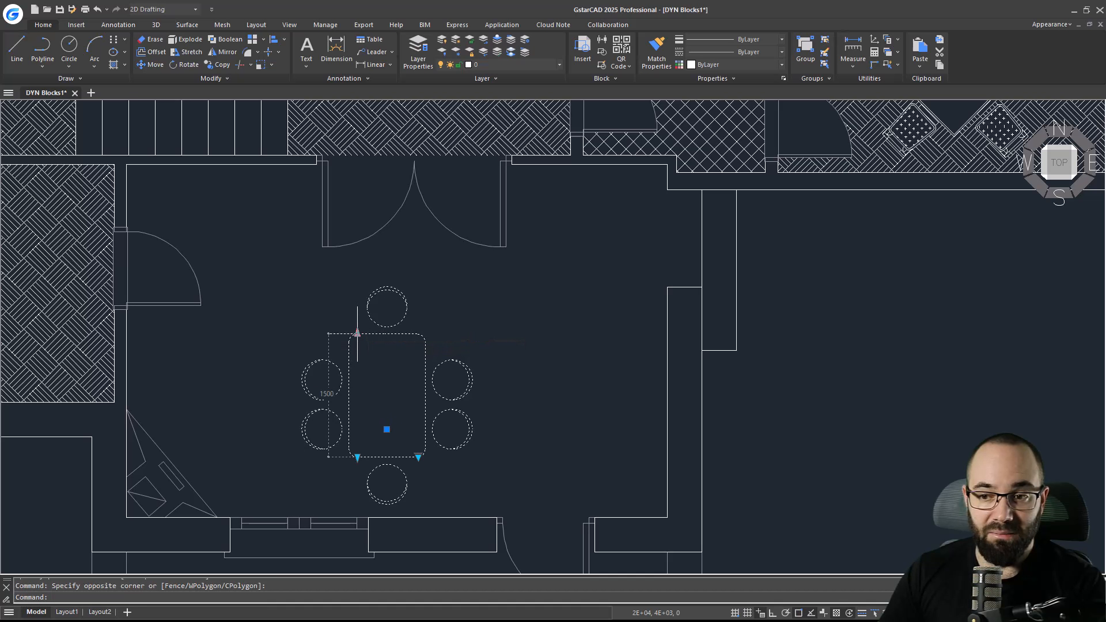
pyautogui.click(358, 292)
pyautogui.click(357, 458)
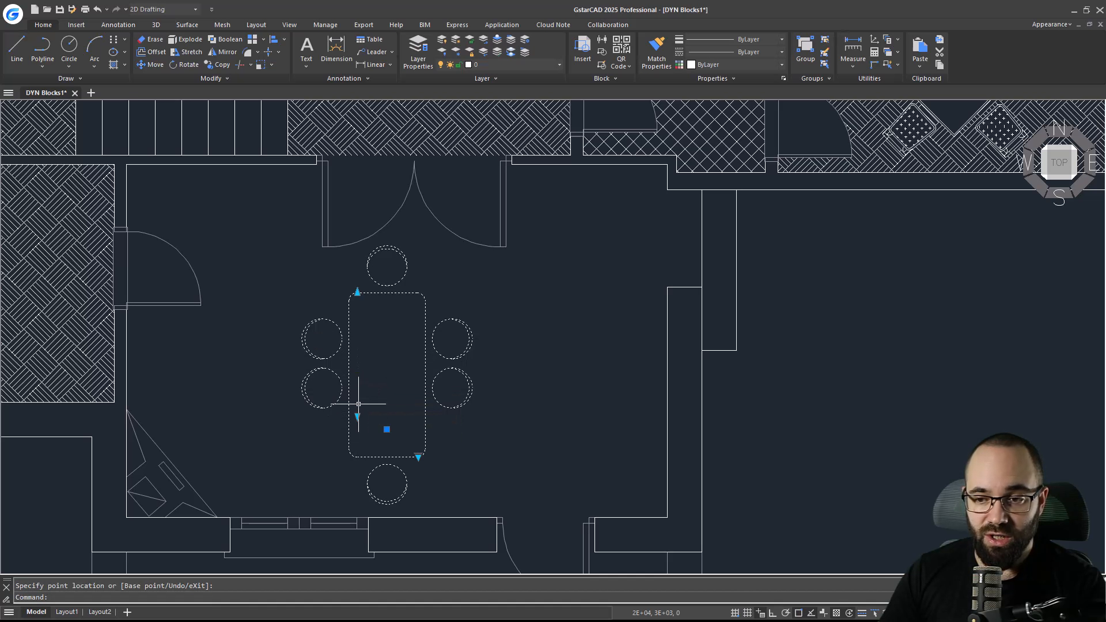
pyautogui.click(361, 452)
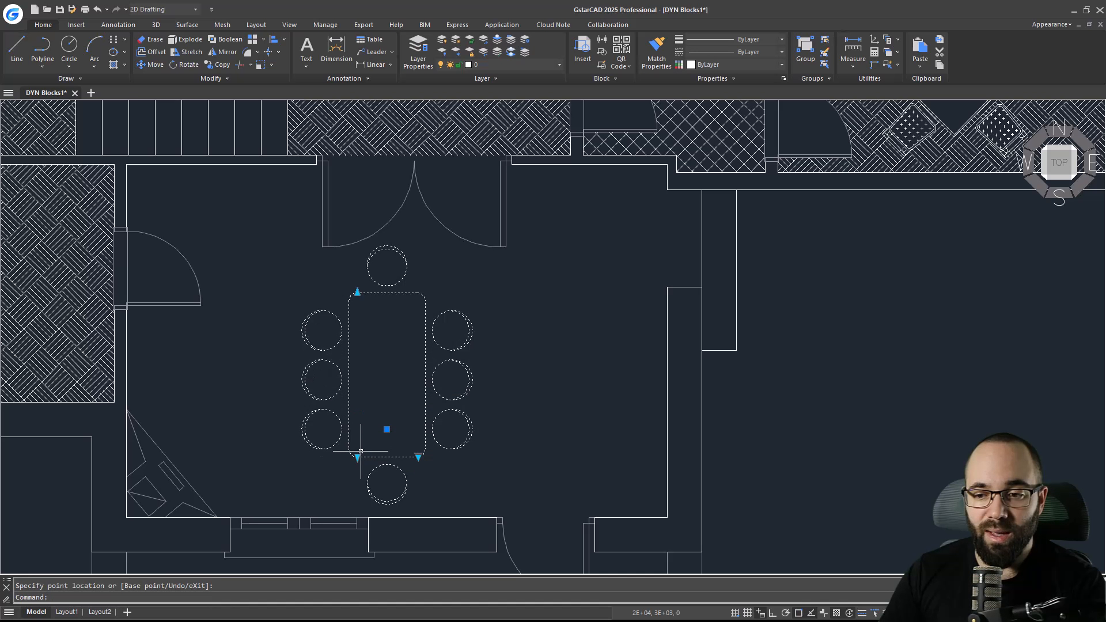
pyautogui.press('Escape')
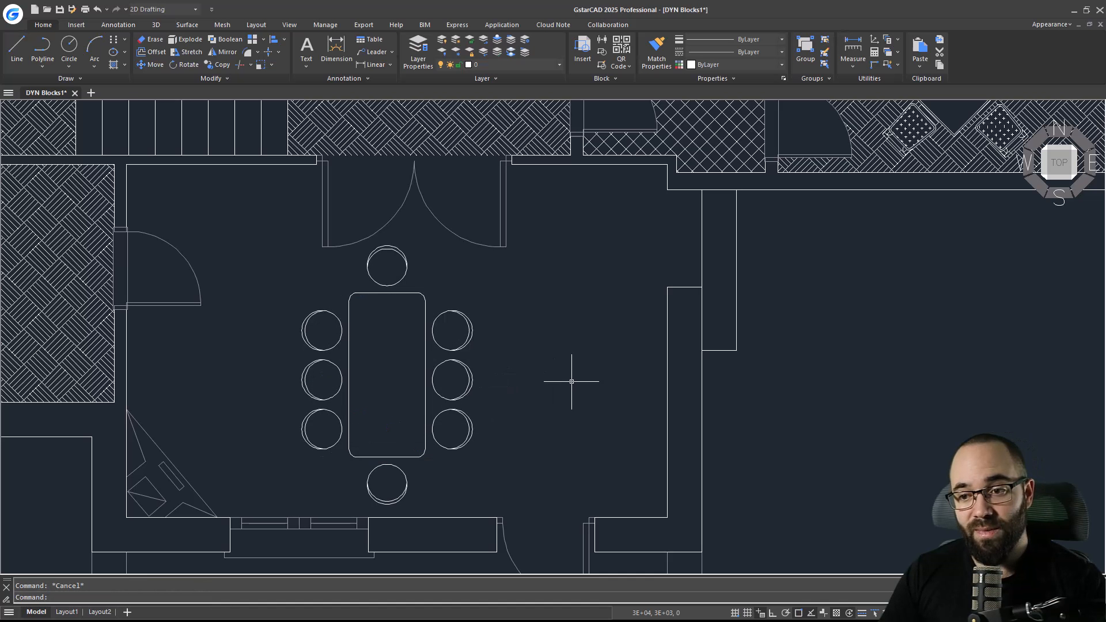